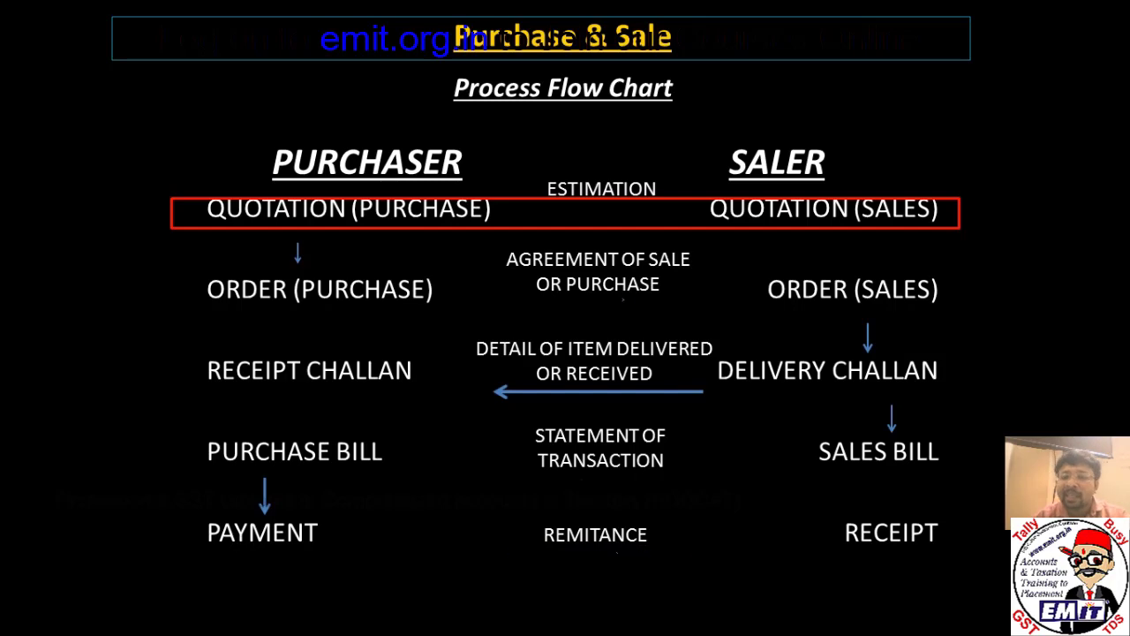
Flip through the process flow slides, then switch from PowerPoint to TallyPrime's Select Company screen.
{"action": "key", "text": "Right"}
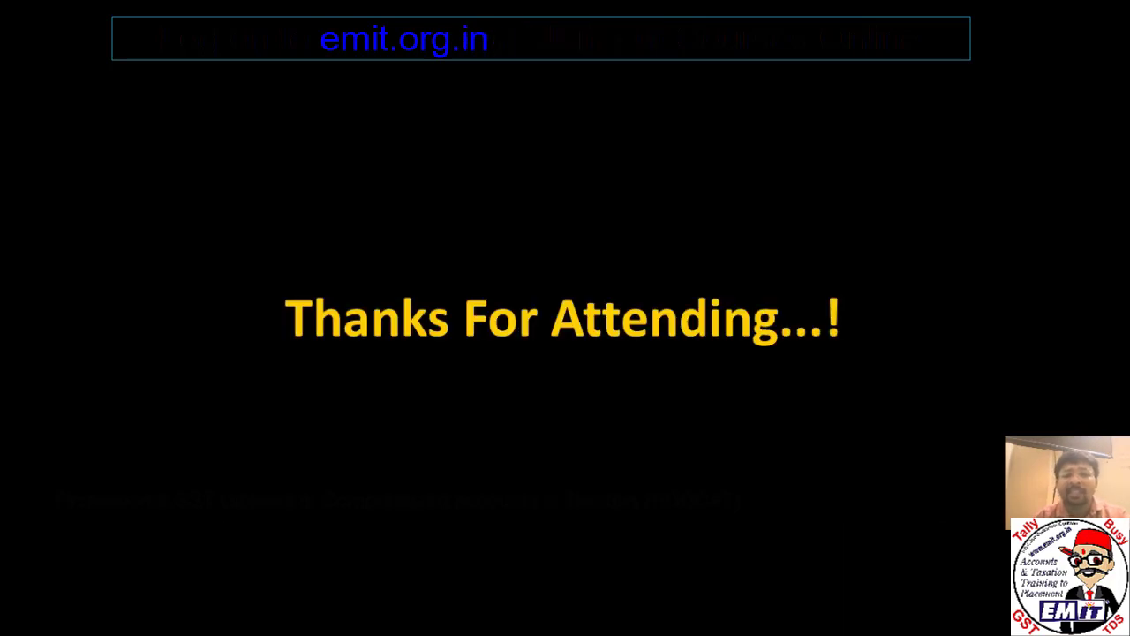
{"action": "key", "text": "Left"}
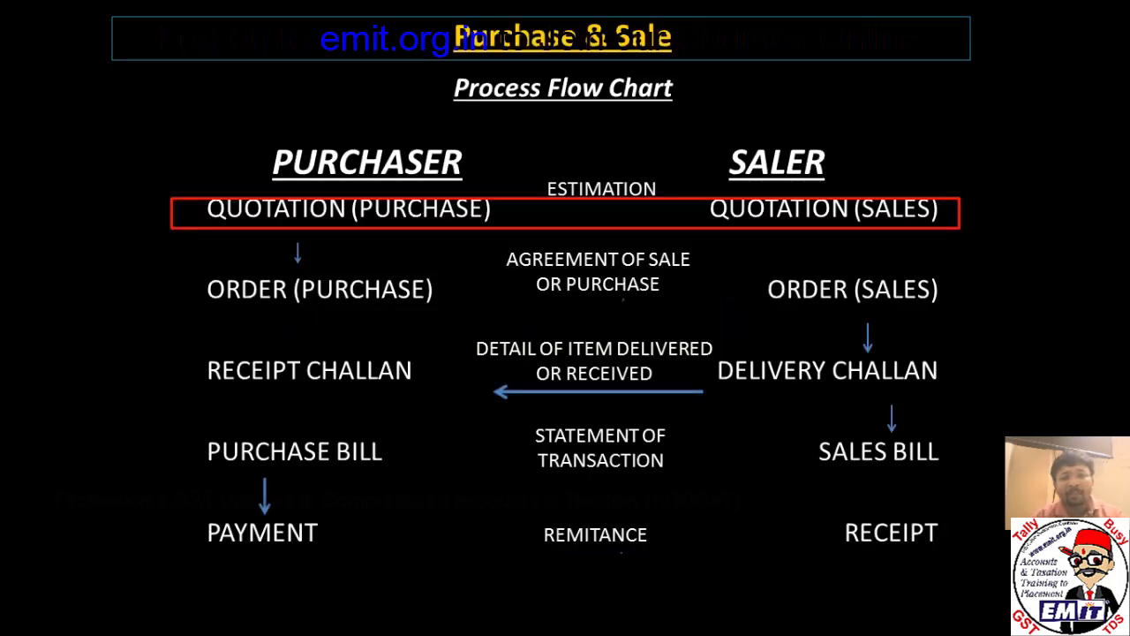
{"action": "key", "text": "alt+Tab"}
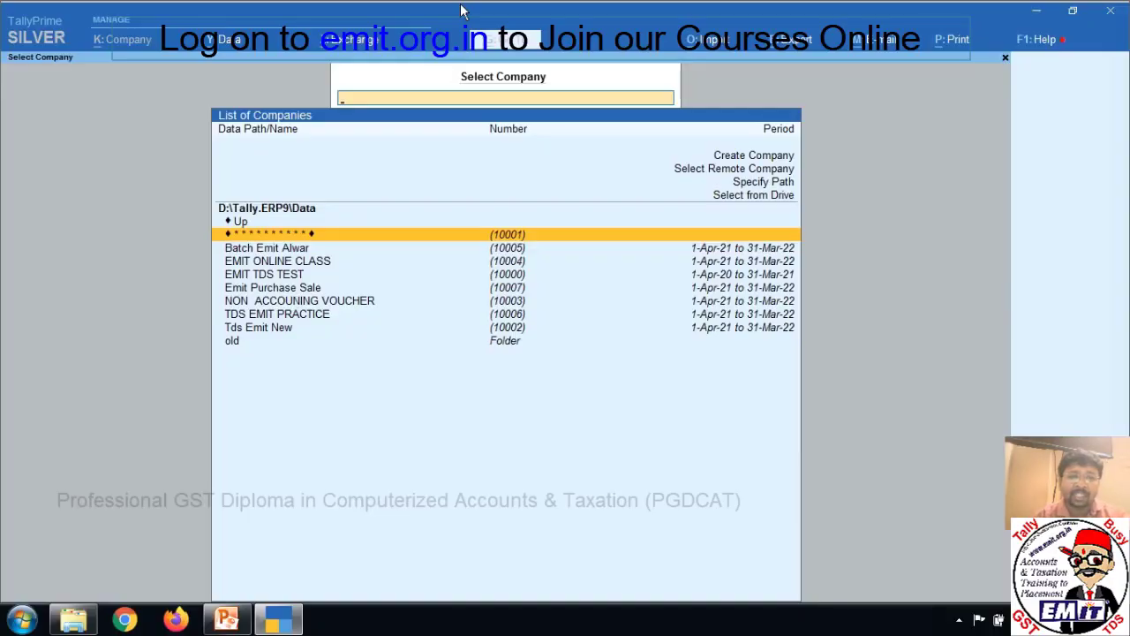
Start a new company named 'Emit Purchase Sale'.
{"action": "key", "text": "Up"}
{"action": "key", "text": "Up"}
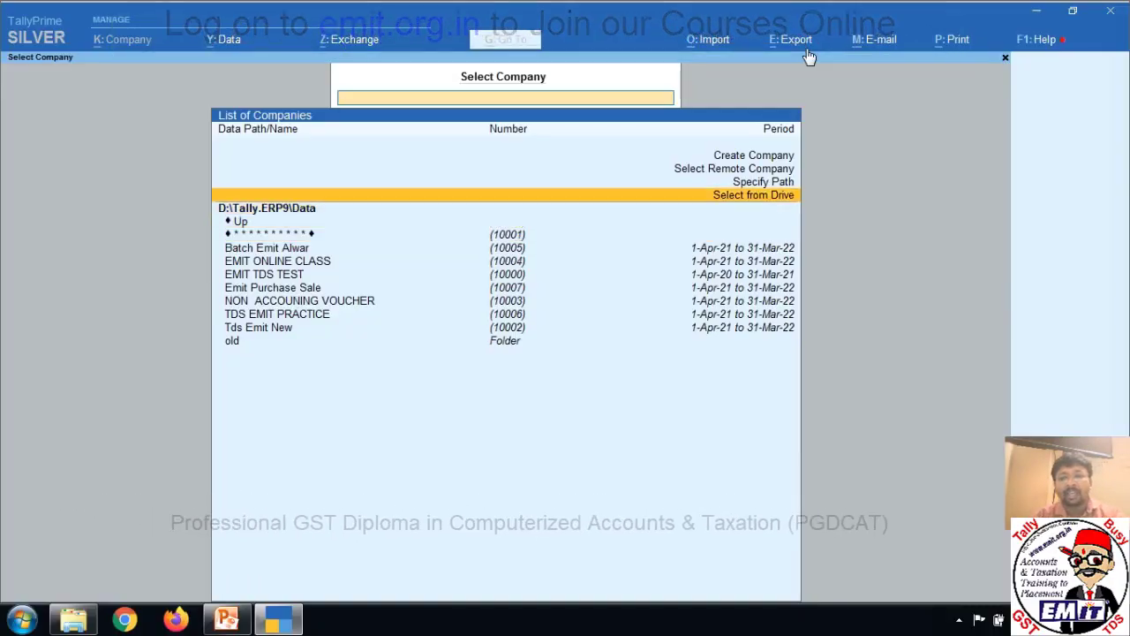
{"action": "key", "text": "Up"}
{"action": "key", "text": "Up"}
{"action": "key", "text": "Up"}
{"action": "key", "text": "Return"}
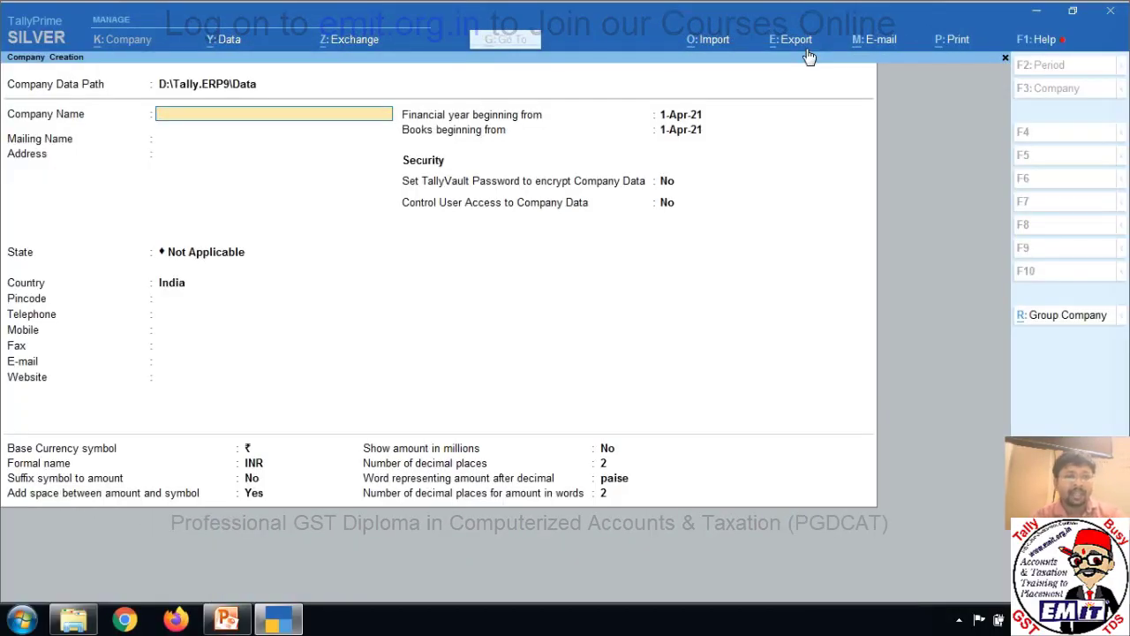
{"action": "type", "text": "Emit"}
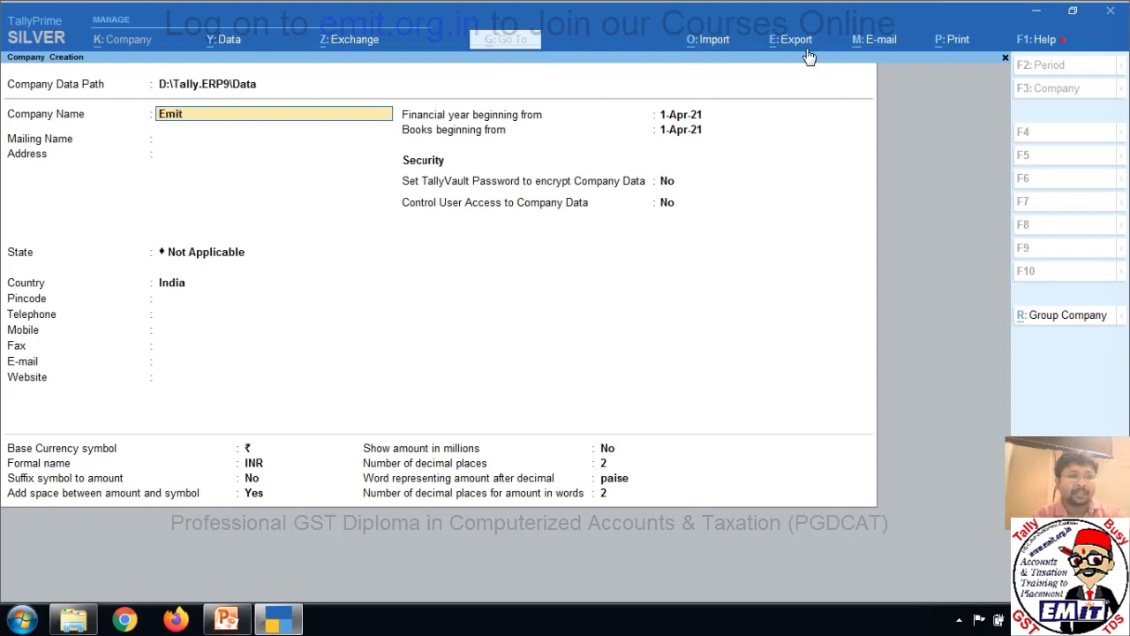
{"action": "type", "text": " Pa"}
{"action": "left_click", "coordinate": [807, 52]}
{"action": "key", "text": "Escape"}
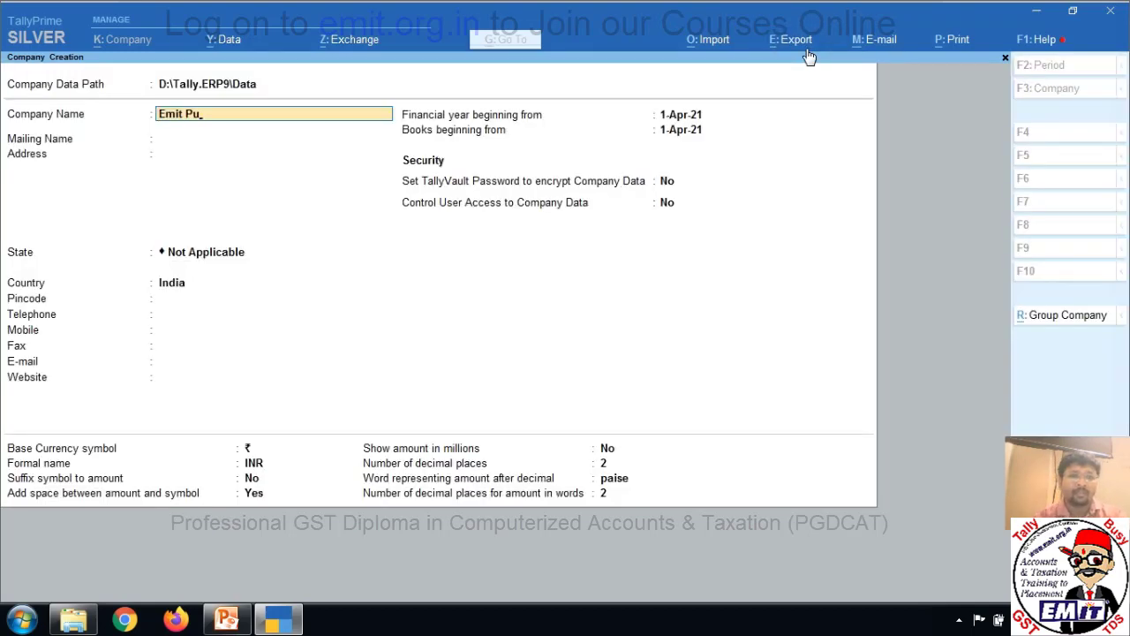
{"action": "type", "text": "rh"}
{"action": "type", "text": "hase"}
{"action": "key", "text": "Return"}
{"action": "key", "text": "Return"}
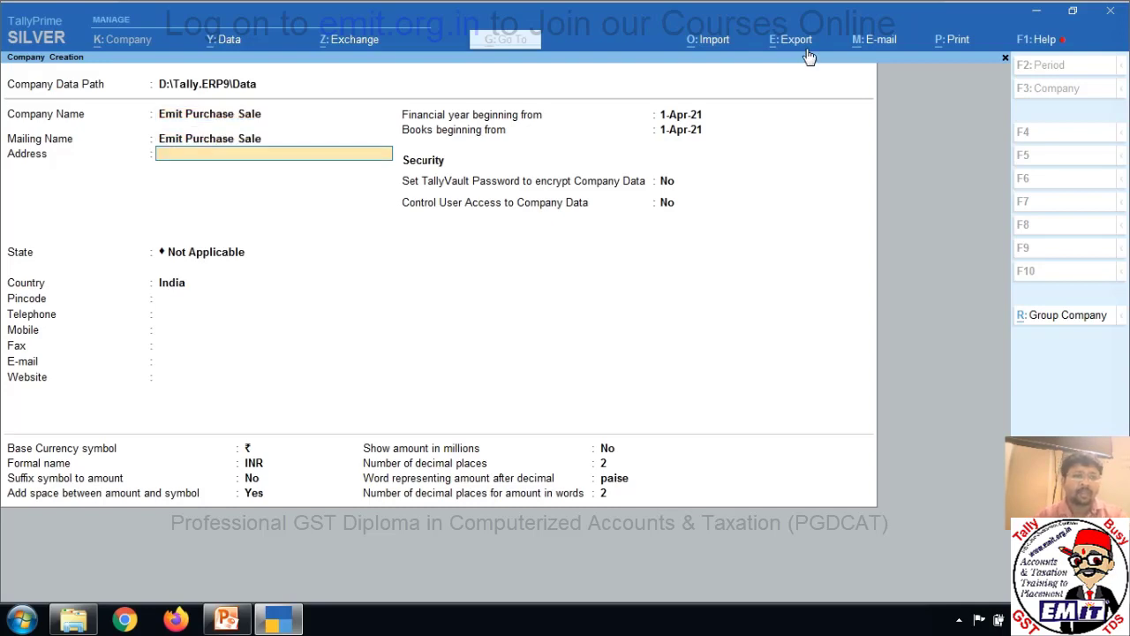
Enter the company's Alwar address, state Rajasthan and pincode 301001.
{"action": "type", "text": "Manu Marg"}
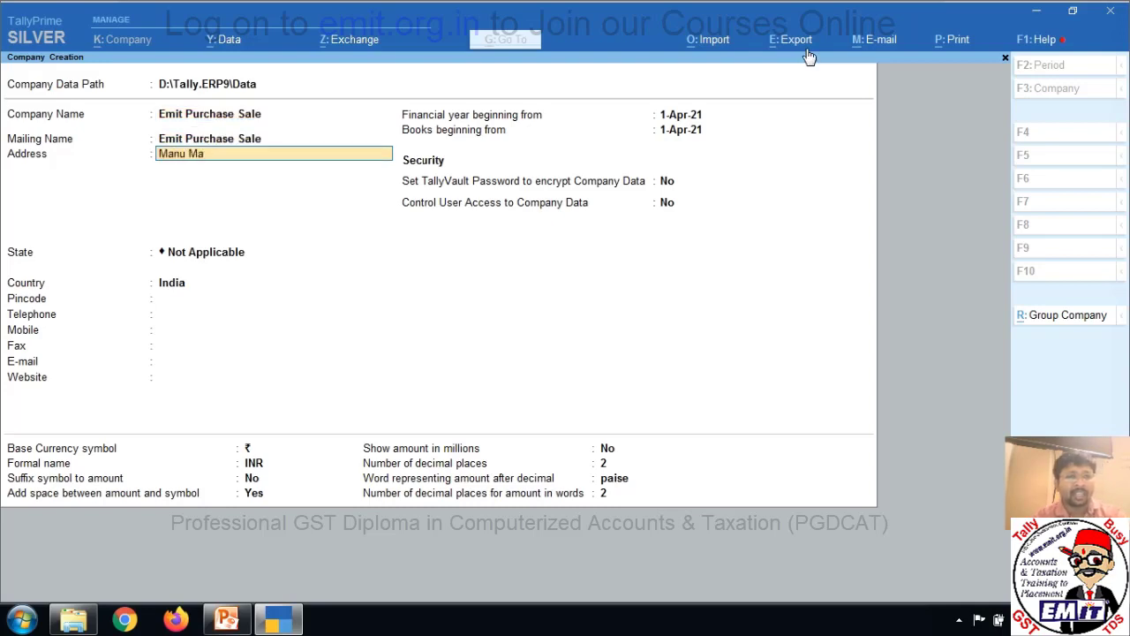
{"action": "key", "text": "Return"}
{"action": "type", "text": "Alwar"}
{"action": "key", "text": "Return"}
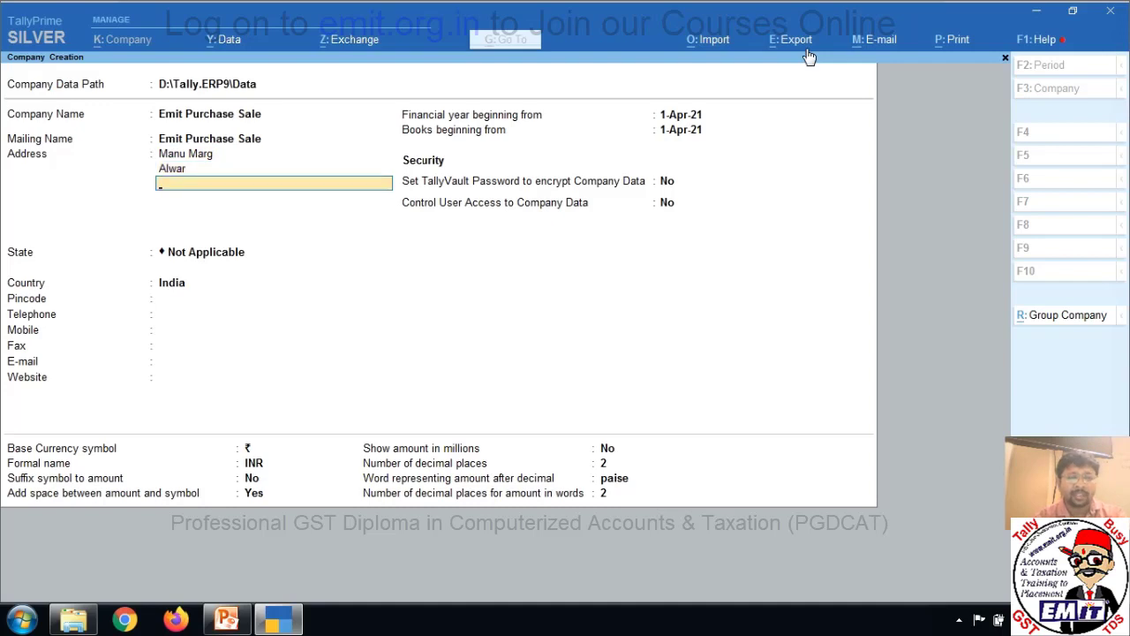
{"action": "key", "text": "Return"}
{"action": "key", "text": "Return"}
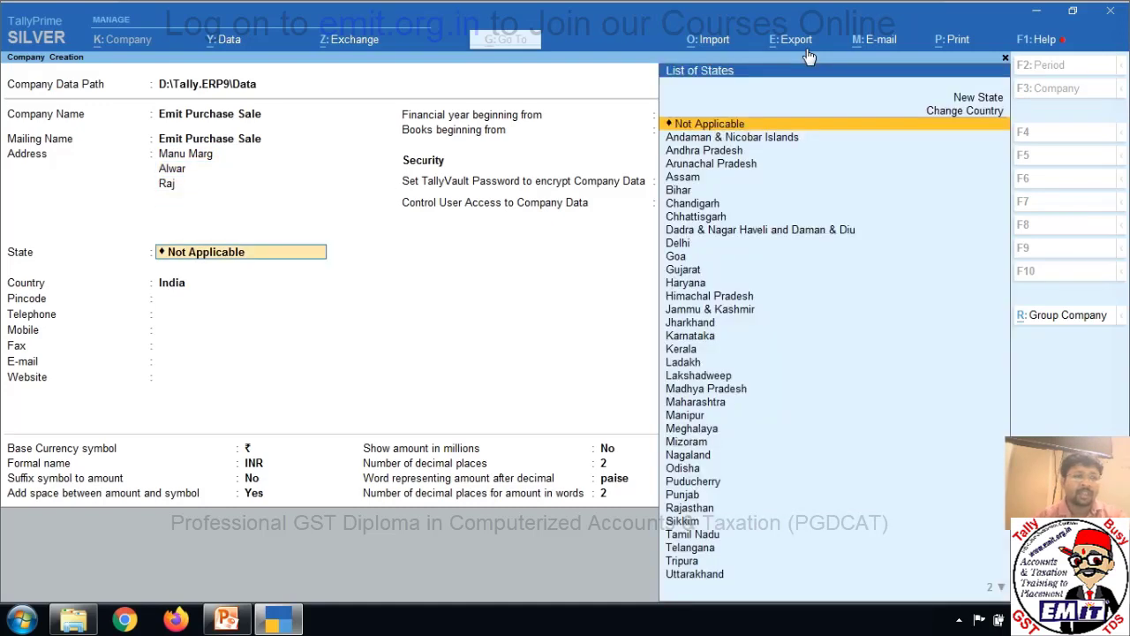
{"action": "type", "text": "Ra"}
{"action": "key", "text": "Return"}
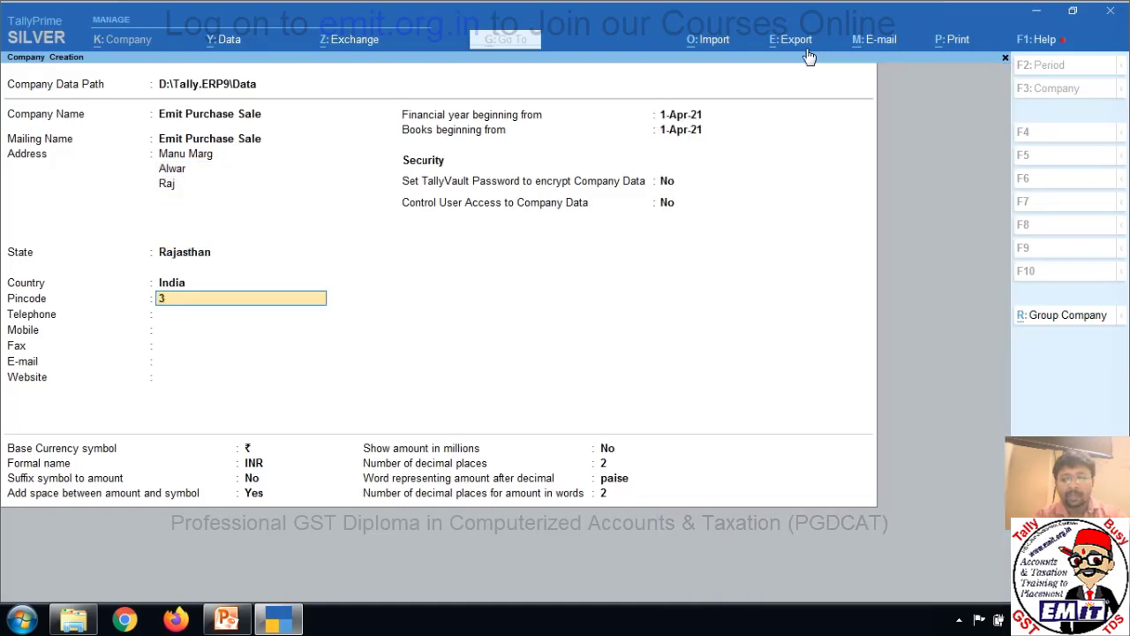
{"action": "type", "text": "301001"}
{"action": "key", "text": "Return"}
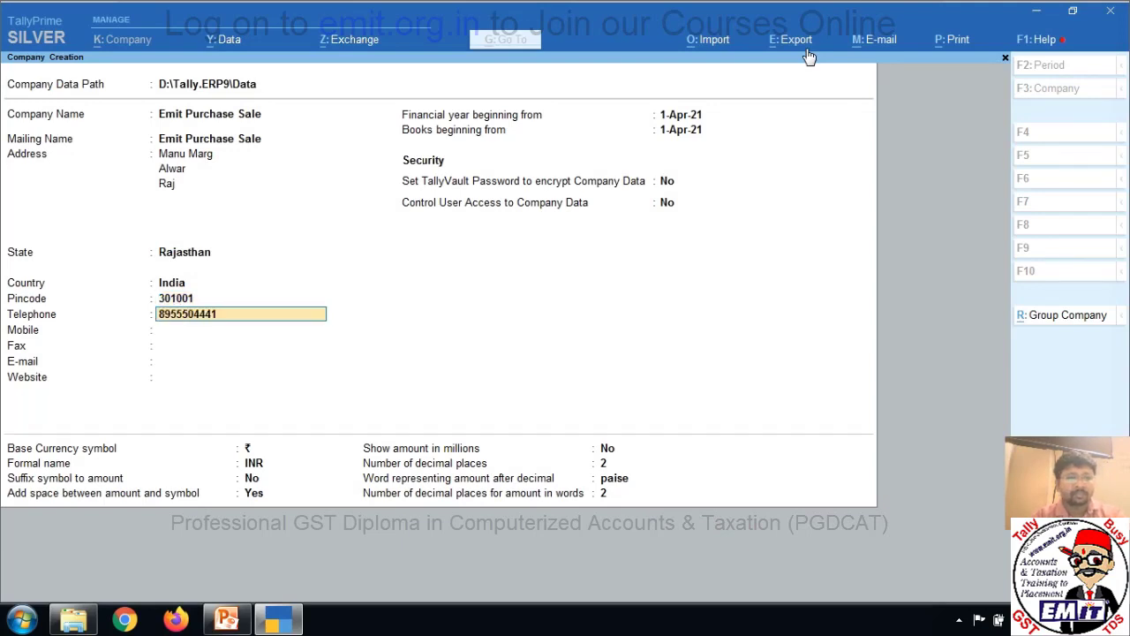
Add the company's contact phone number and save the company.
{"action": "key", "text": "Return"}
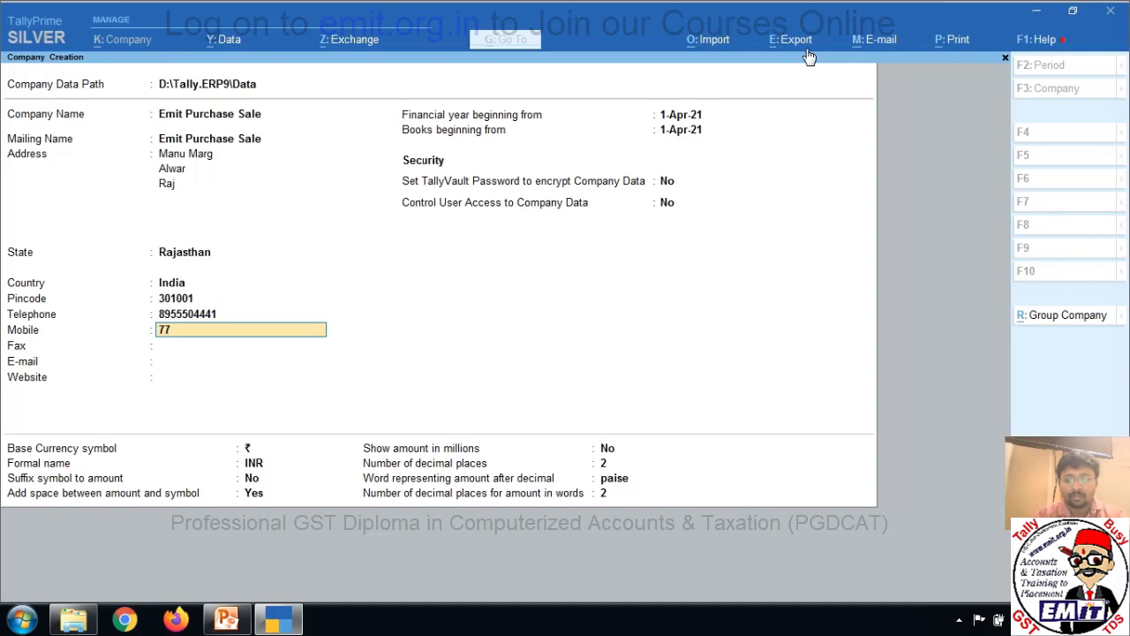
{"action": "key", "text": "Return"}
{"action": "key", "text": "Return"}
{"action": "key", "text": "Return"}
{"action": "key", "text": "Return"}
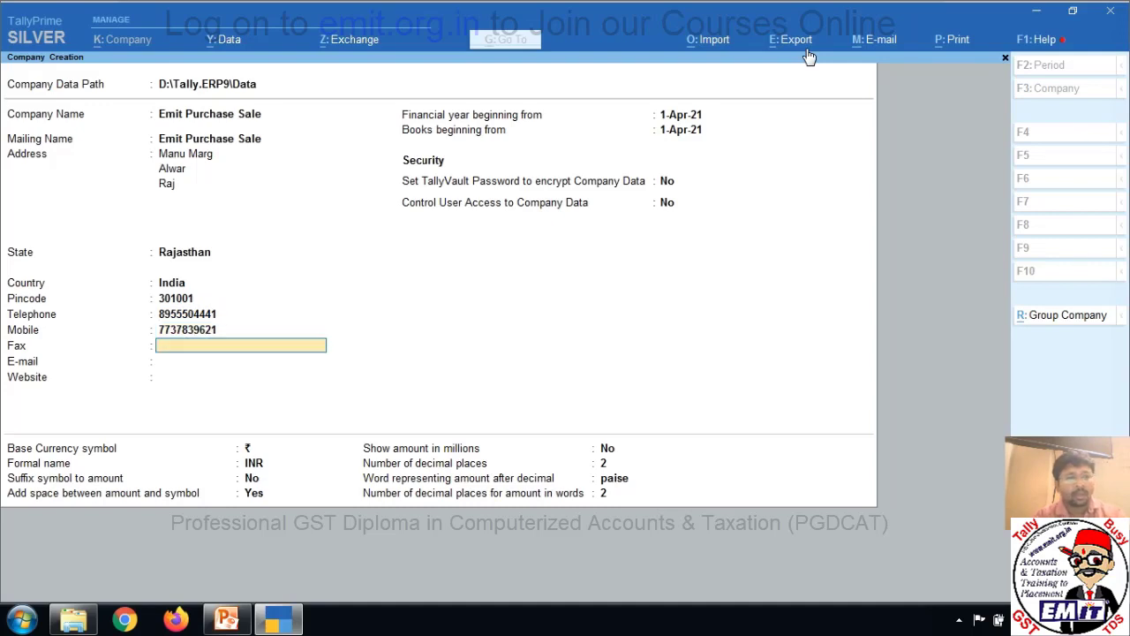
{"action": "key", "text": "Return"}
{"action": "key", "text": "Return"}
{"action": "key", "text": "Return"}
{"action": "key", "text": "Return"}
{"action": "key", "text": "Return"}
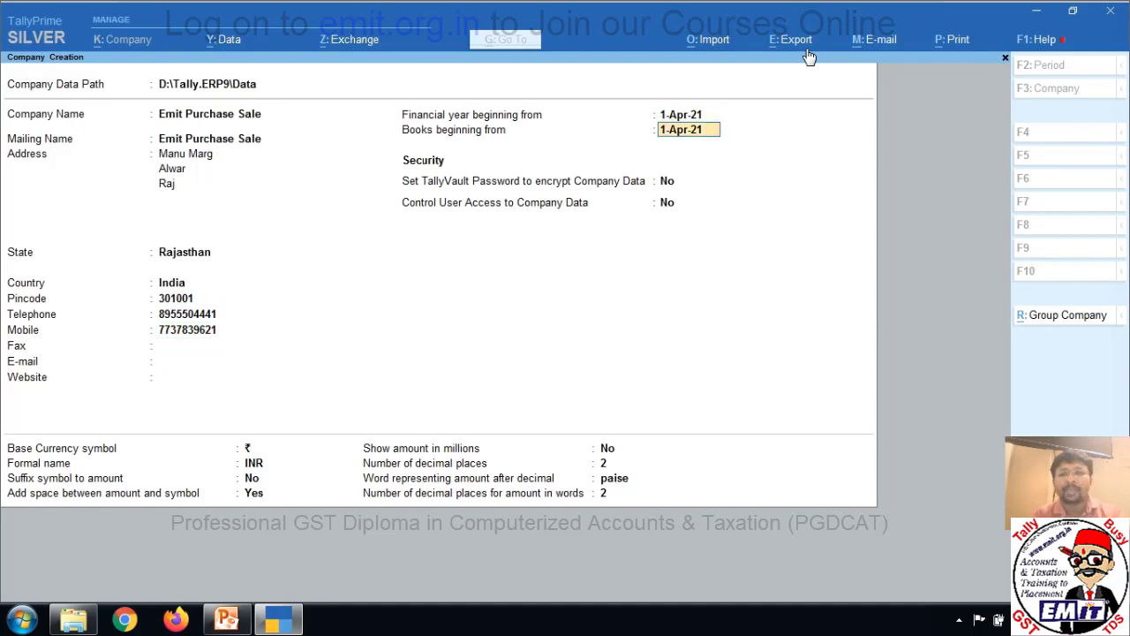
{"action": "key", "text": "Return"}
{"action": "key", "text": "Return"}
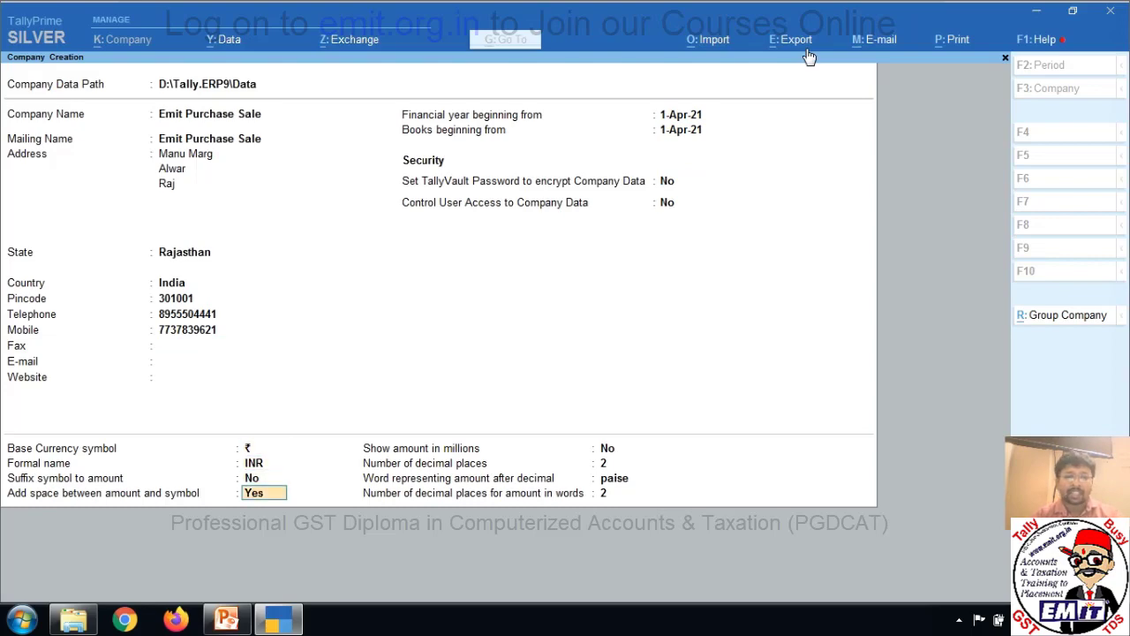
{"action": "key", "text": "ctrl"}
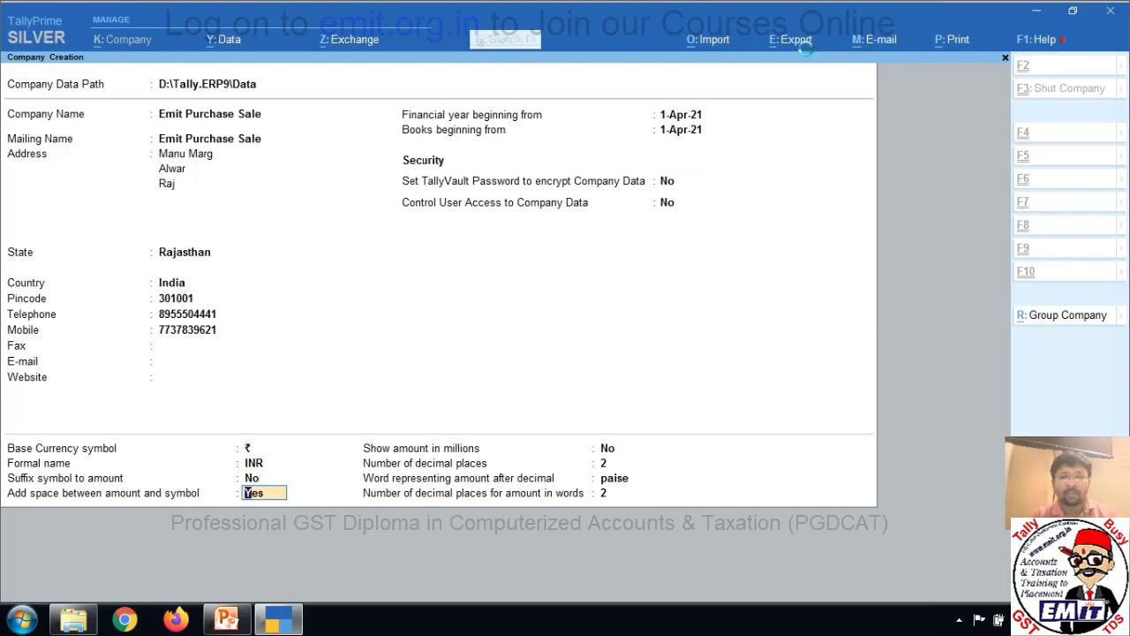
{"action": "key", "text": "ctrl+a"}
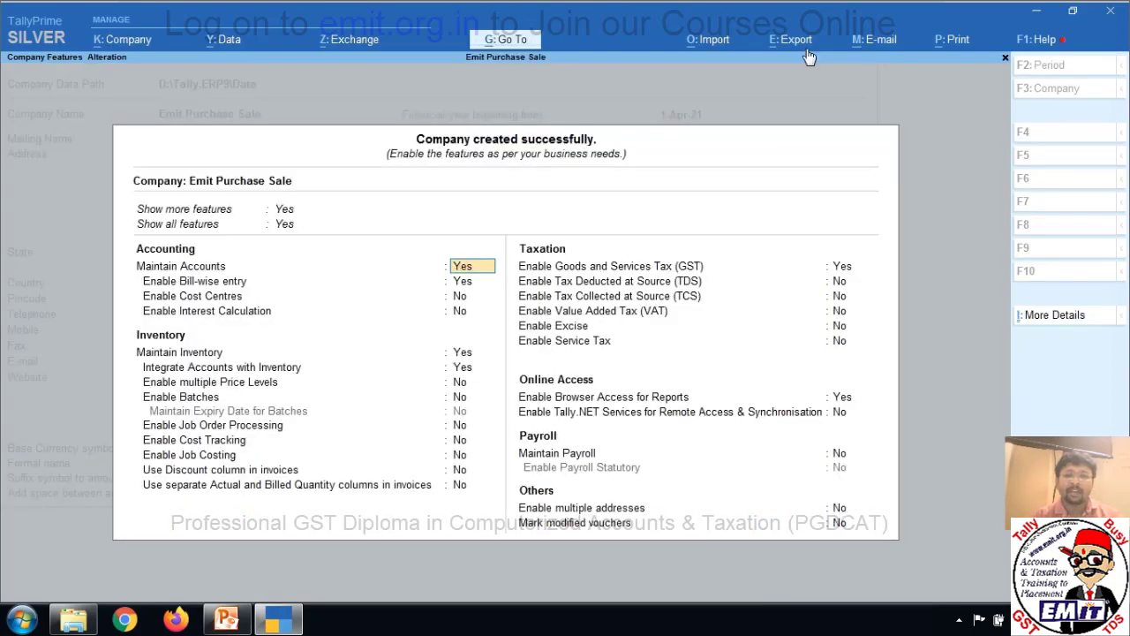
Set Enable GST to No and save the company features.
{"action": "key", "text": "Down"}
{"action": "key", "text": "Down"}
{"action": "key", "text": "Down"}
{"action": "key", "text": "Down"}
{"action": "key", "text": "Down"}
{"action": "key", "text": "Down"}
{"action": "key", "text": "Down"}
{"action": "key", "text": "Down"}
{"action": "key", "text": "Down"}
{"action": "key", "text": "Down"}
{"action": "key", "text": "Down"}
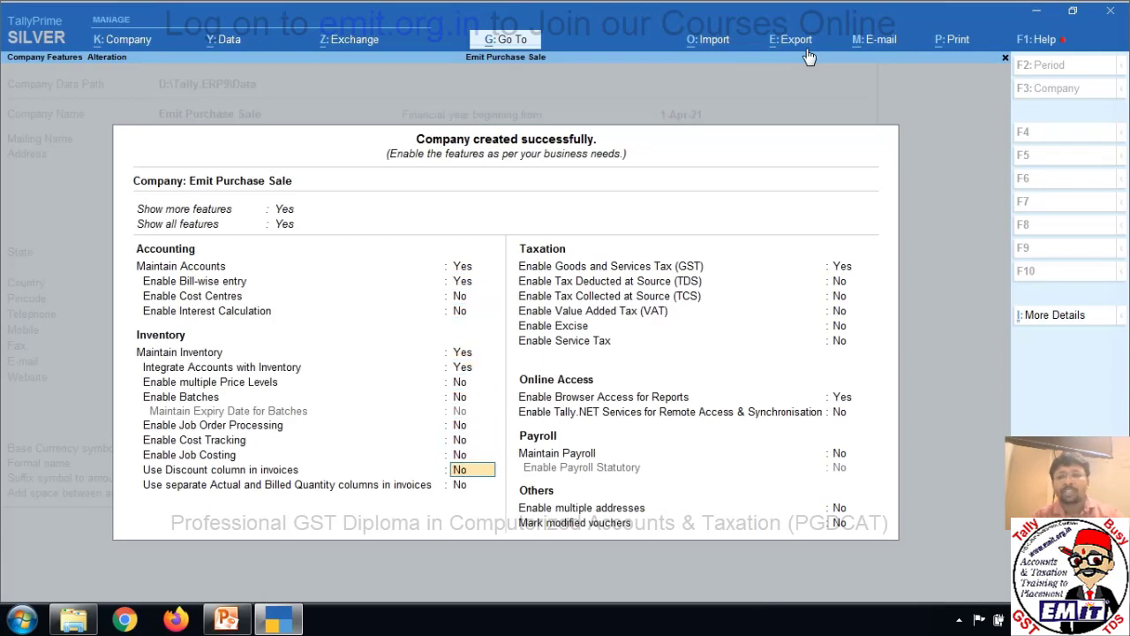
{"action": "key", "text": "Down"}
{"action": "key", "text": "Down"}
{"action": "key", "text": "BackSpace"}
{"action": "type", "text": "n"}
{"action": "key", "text": "Return"}
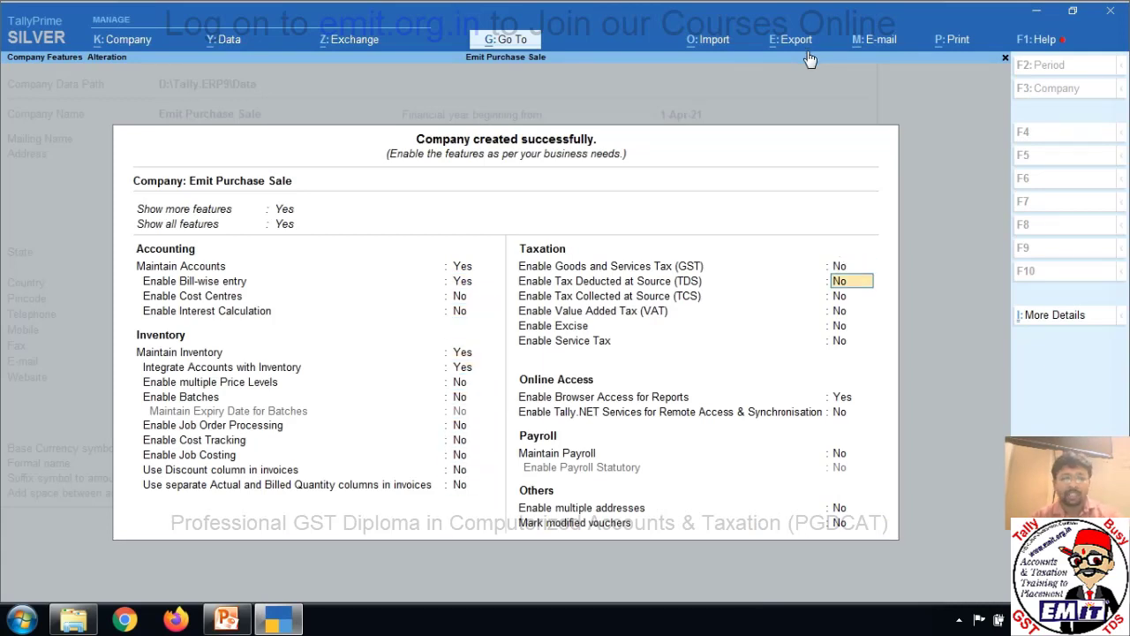
{"action": "key", "text": "ctrl+a"}
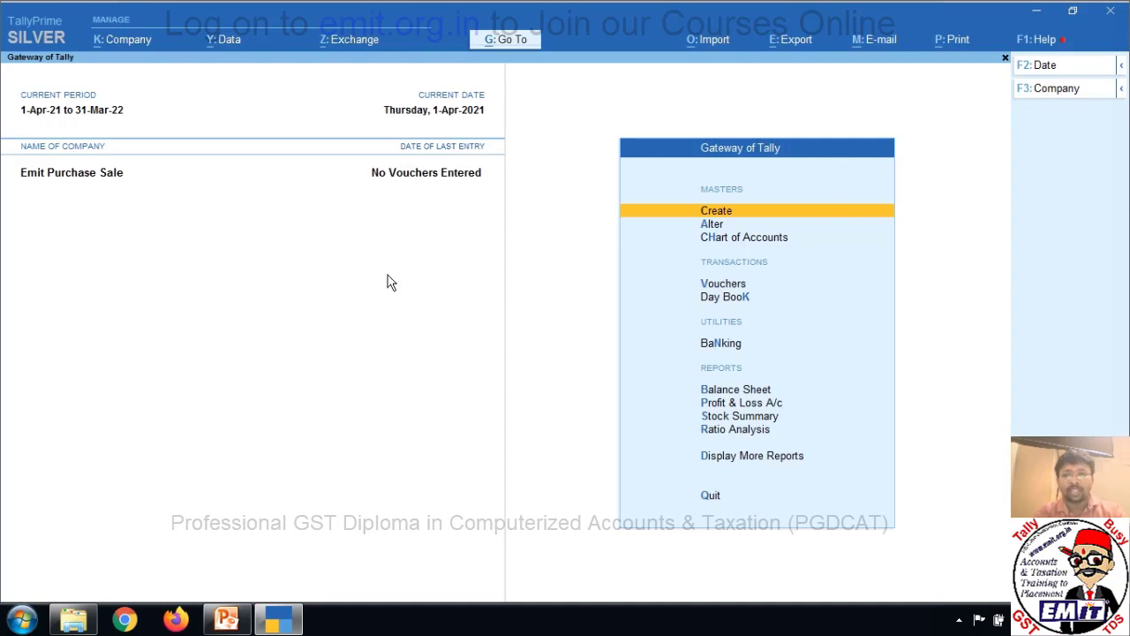
Go to Vouchers from the Gateway of Tally.
{"action": "key", "text": "Down"}
{"action": "key", "text": "Down"}
{"action": "key", "text": "Down"}
{"action": "key", "text": "Down"}
{"action": "key", "text": "Up"}
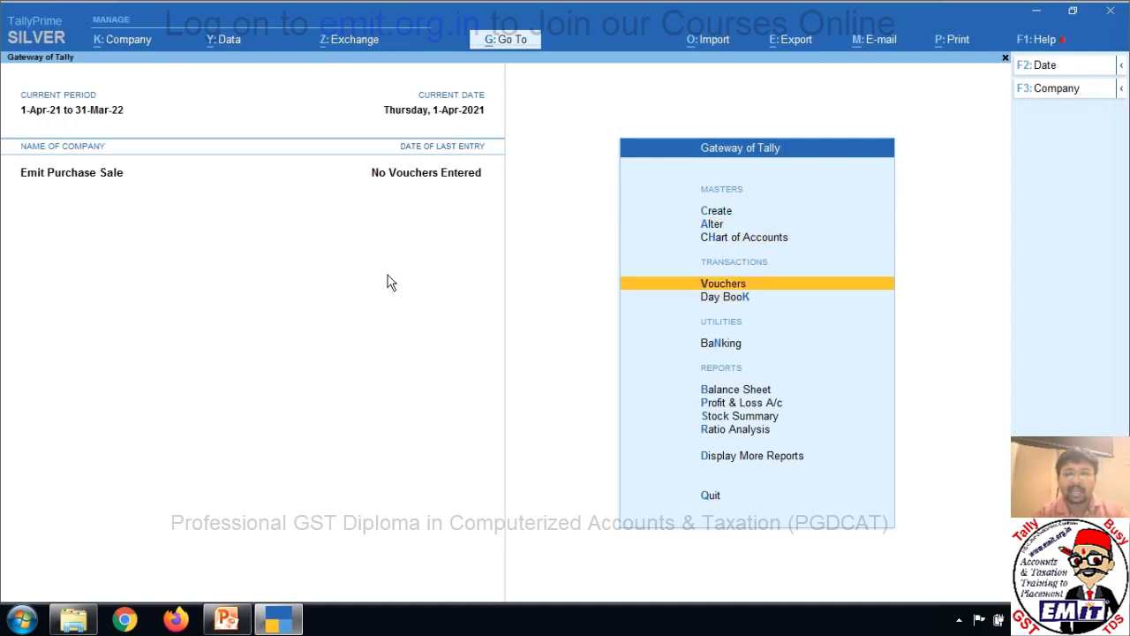
{"action": "key", "text": "Return"}
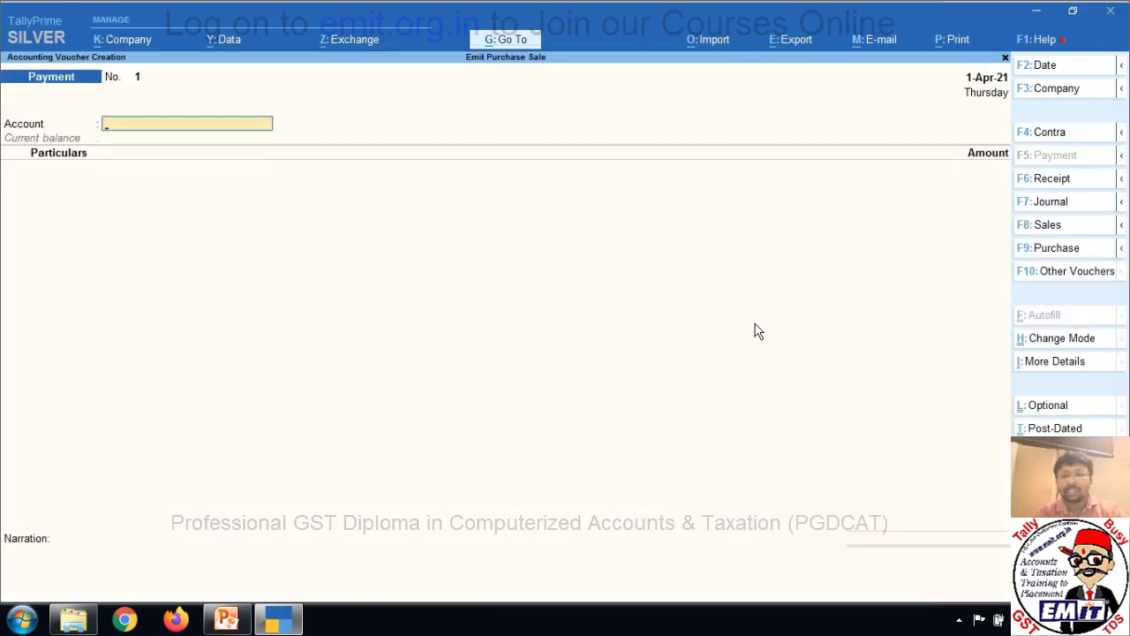
Activate the Purchase Order voucher type from the inactive types and start order No. 1.
{"action": "left_click", "coordinate": [1099, 275]}
{"action": "key", "text": "Up"}
{"action": "key", "text": "Up"}
{"action": "key", "text": "Up"}
{"action": "key", "text": "Up"}
{"action": "key", "text": "Up"}
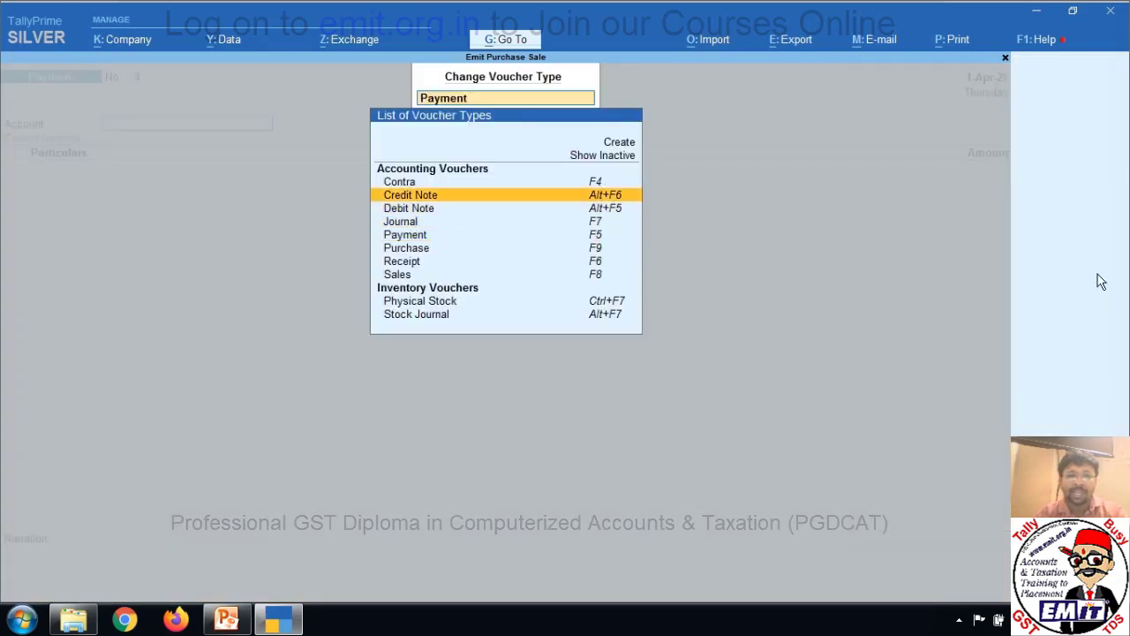
{"action": "key", "text": "Return"}
{"action": "key", "text": "Down"}
{"action": "key", "text": "Down"}
{"action": "key", "text": "Down"}
{"action": "key", "text": "Down"}
{"action": "key", "text": "Down"}
{"action": "key", "text": "Down"}
{"action": "key", "text": "Down"}
{"action": "key", "text": "Down"}
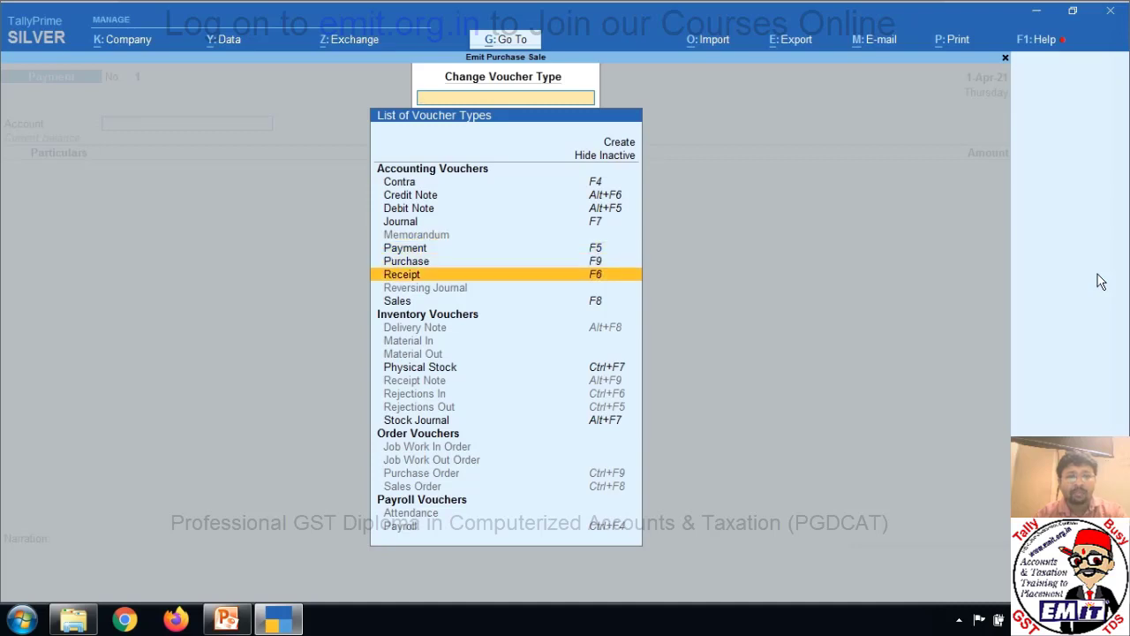
{"action": "key", "text": "Down"}
{"action": "key", "text": "Down"}
{"action": "key", "text": "Down"}
{"action": "key", "text": "Down"}
{"action": "key", "text": "Down"}
{"action": "key", "text": "Down"}
{"action": "key", "text": "Down"}
{"action": "key", "text": "Down"}
{"action": "key", "text": "Down"}
{"action": "key", "text": "Down"}
{"action": "key", "text": "Down"}
{"action": "key", "text": "Down"}
{"action": "key", "text": "Down"}
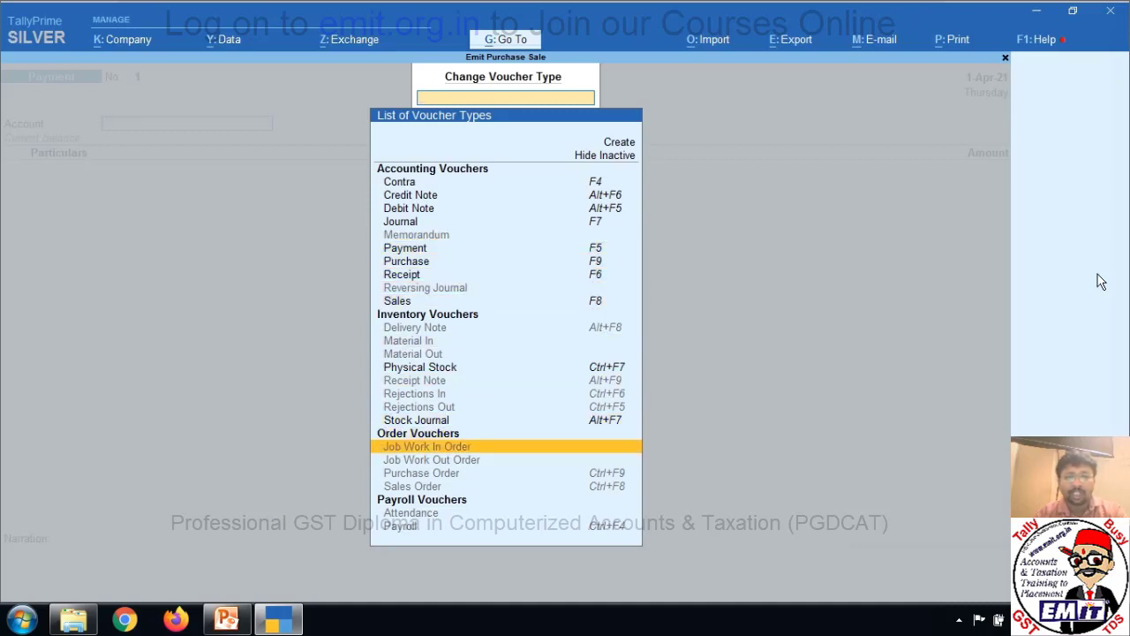
{"action": "key", "text": "Return"}
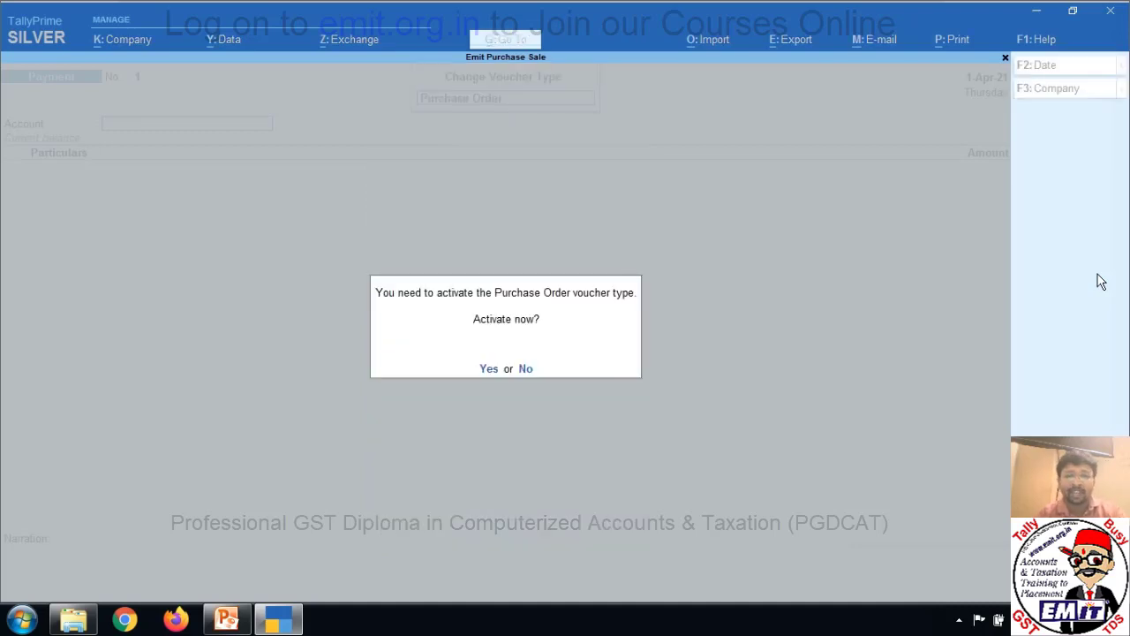
{"action": "key", "text": "y"}
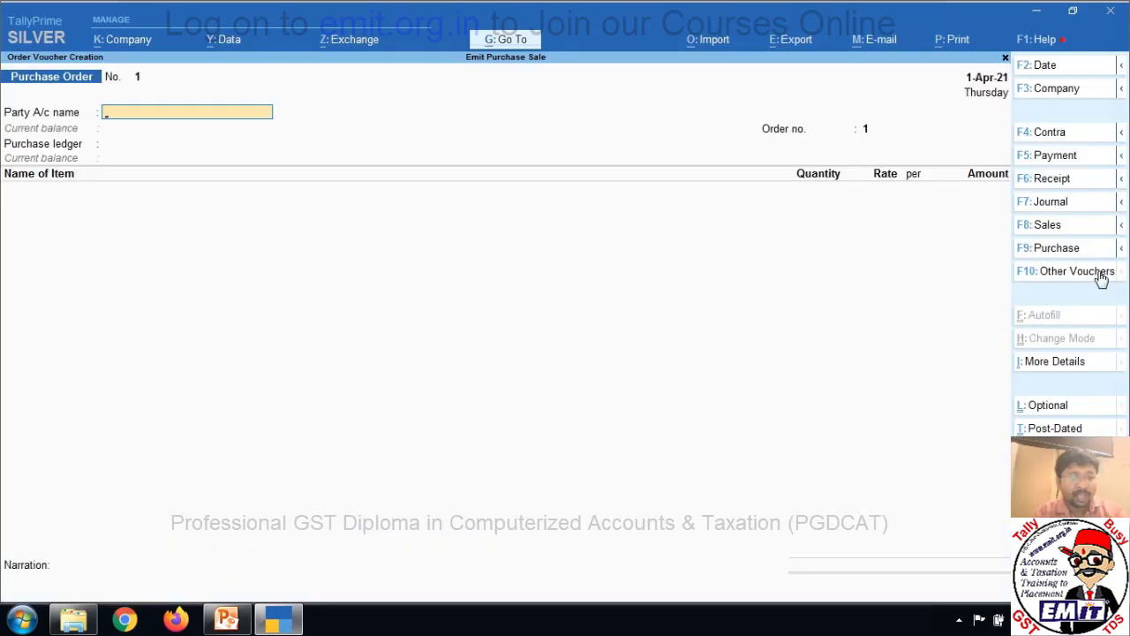
Create a new party ledger for the supplier under Sundry Creditors.
{"action": "key", "text": "alt+c"}
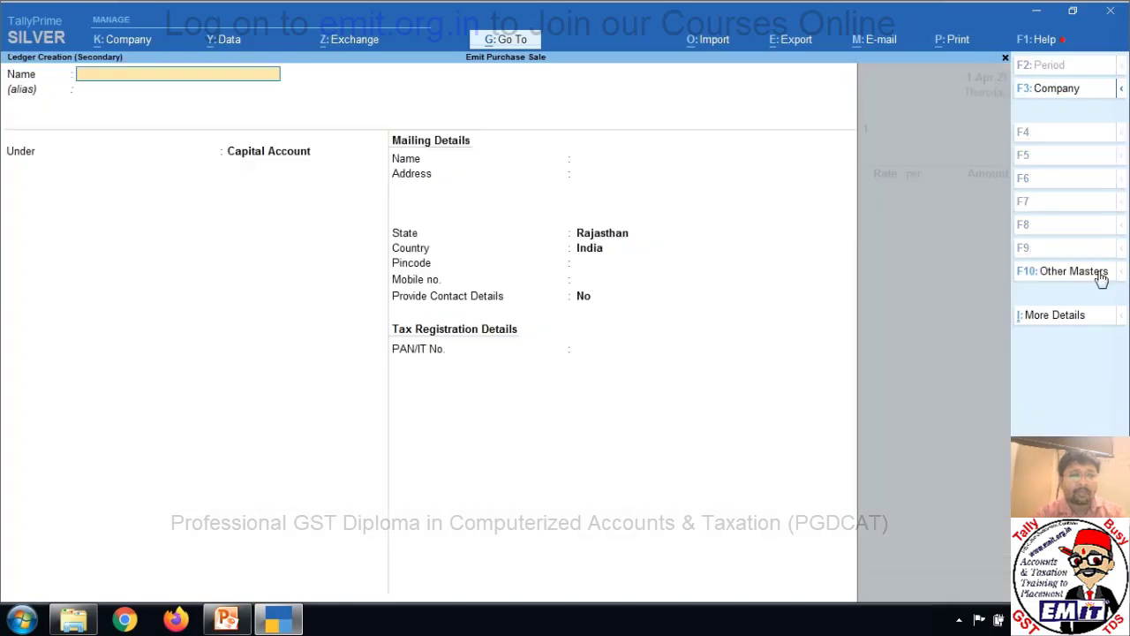
{"action": "type", "text": "Mr Ram"}
{"action": "key", "text": "Return"}
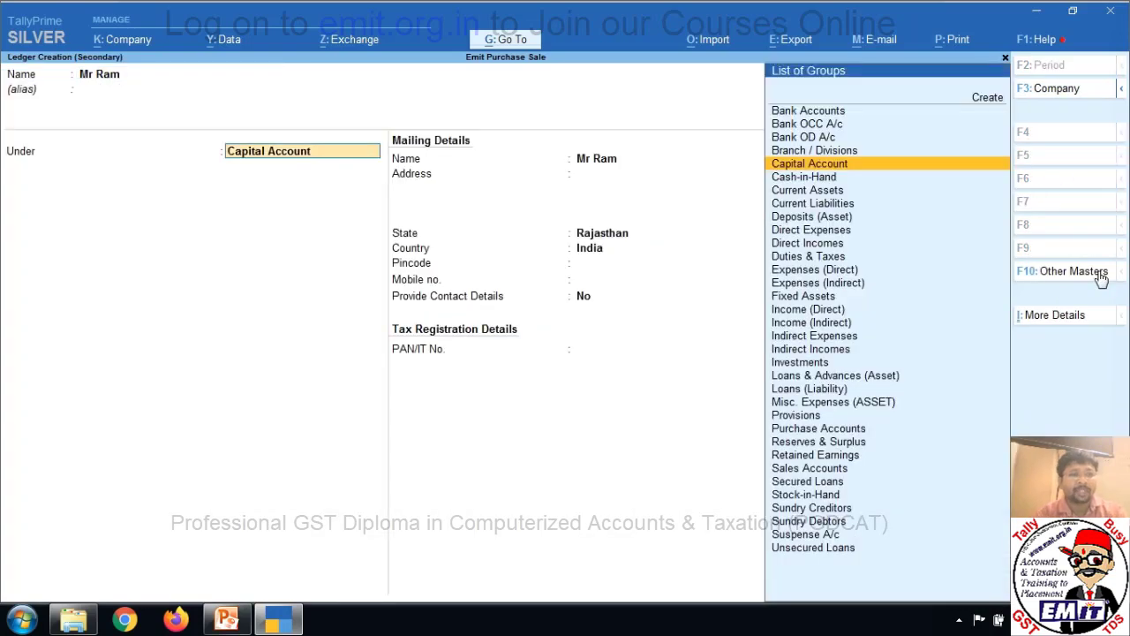
{"action": "type", "text": "Sund"}
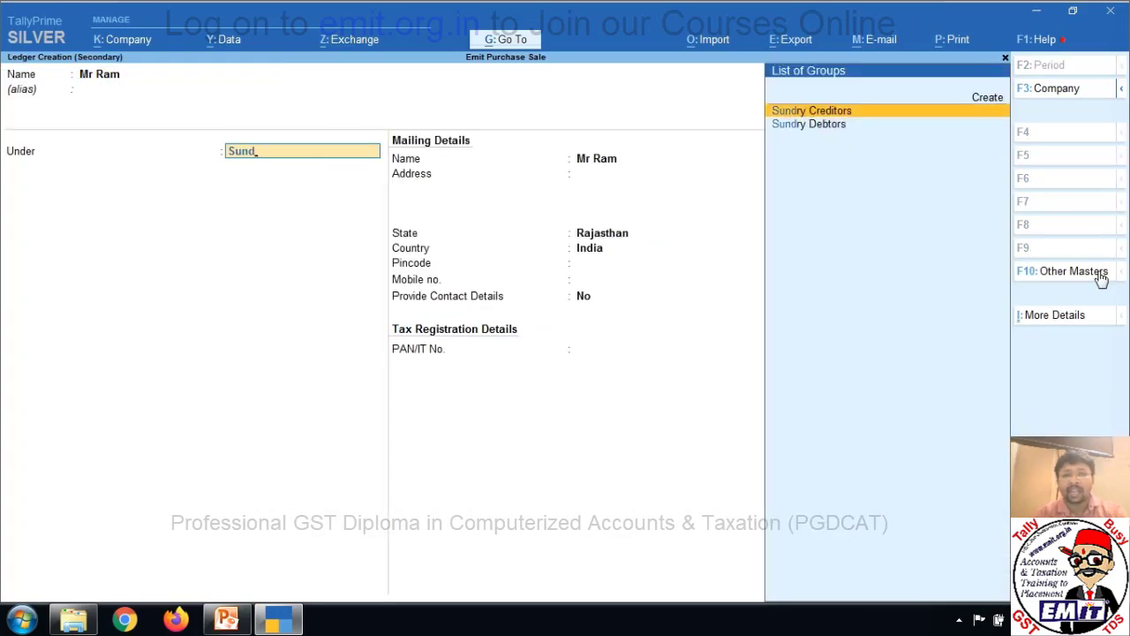
{"action": "key", "text": "Return"}
{"action": "key", "text": "Return"}
{"action": "key", "text": "Return"}
{"action": "key", "text": "Return"}
{"action": "key", "text": "Return"}
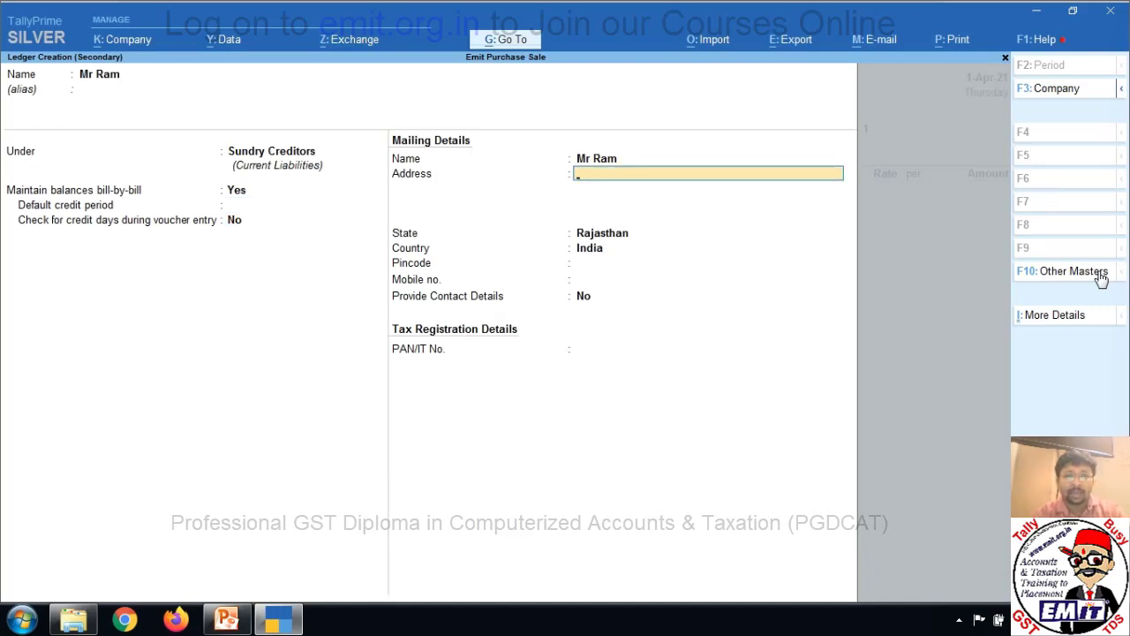
Fill in the supplier's mailing address and pincode, then save the ledger.
{"action": "type", "text": "Kalakuan"}
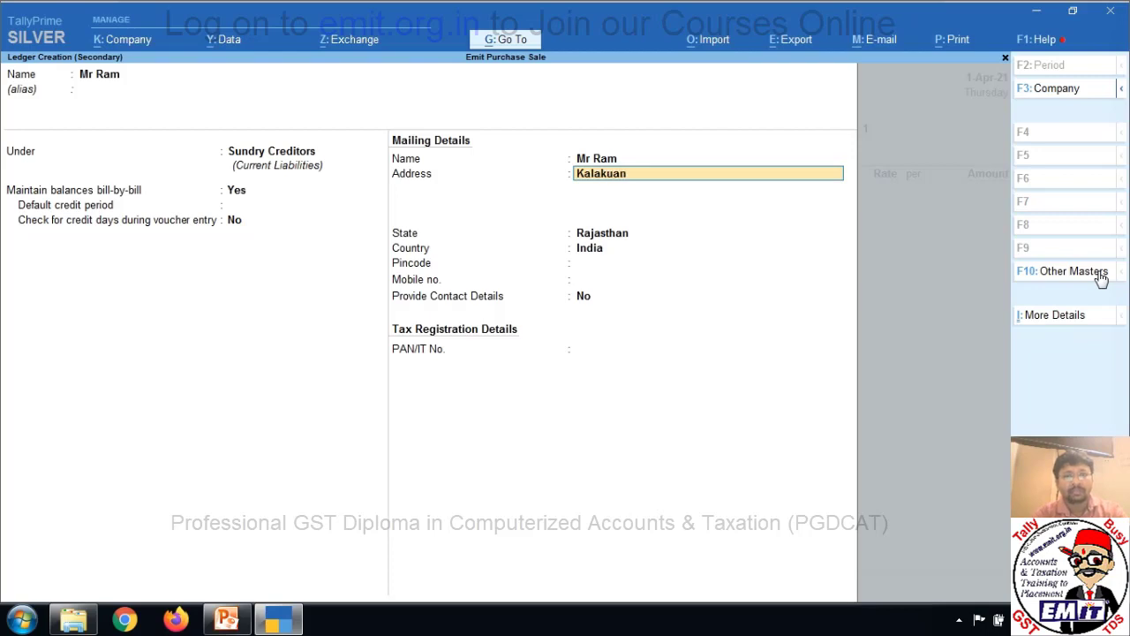
{"action": "key", "text": "Return"}
{"action": "type", "text": "Alwar"}
{"action": "key", "text": "Return"}
{"action": "key", "text": "Return"}
{"action": "key", "text": "Return"}
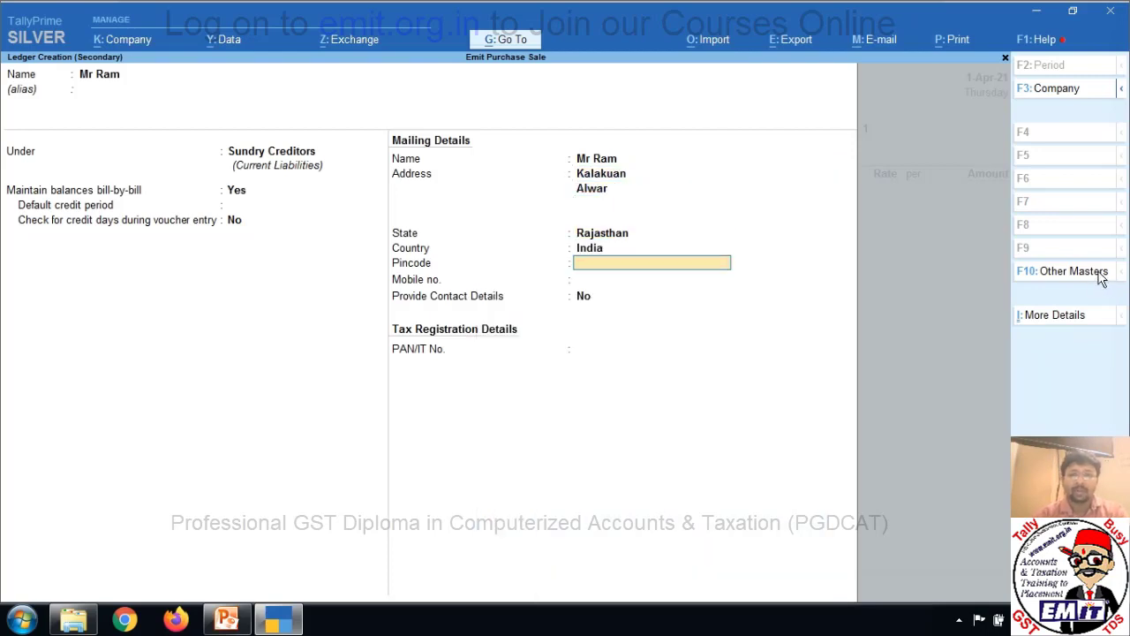
{"action": "key", "text": "Return"}
{"action": "key", "text": "Up"}
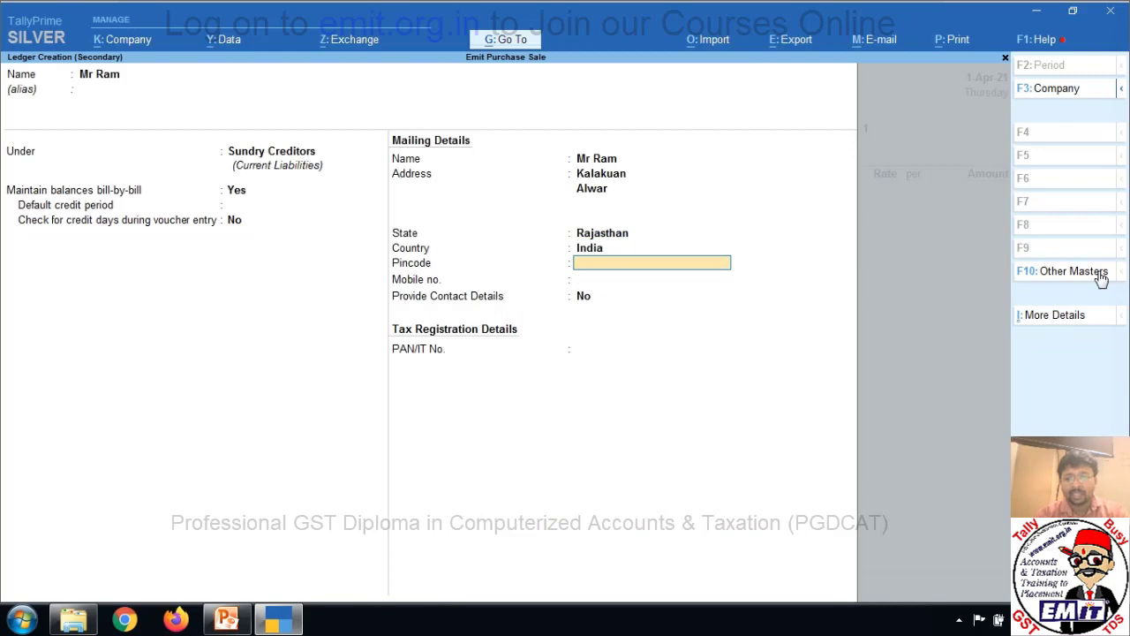
{"action": "key", "text": "Return"}
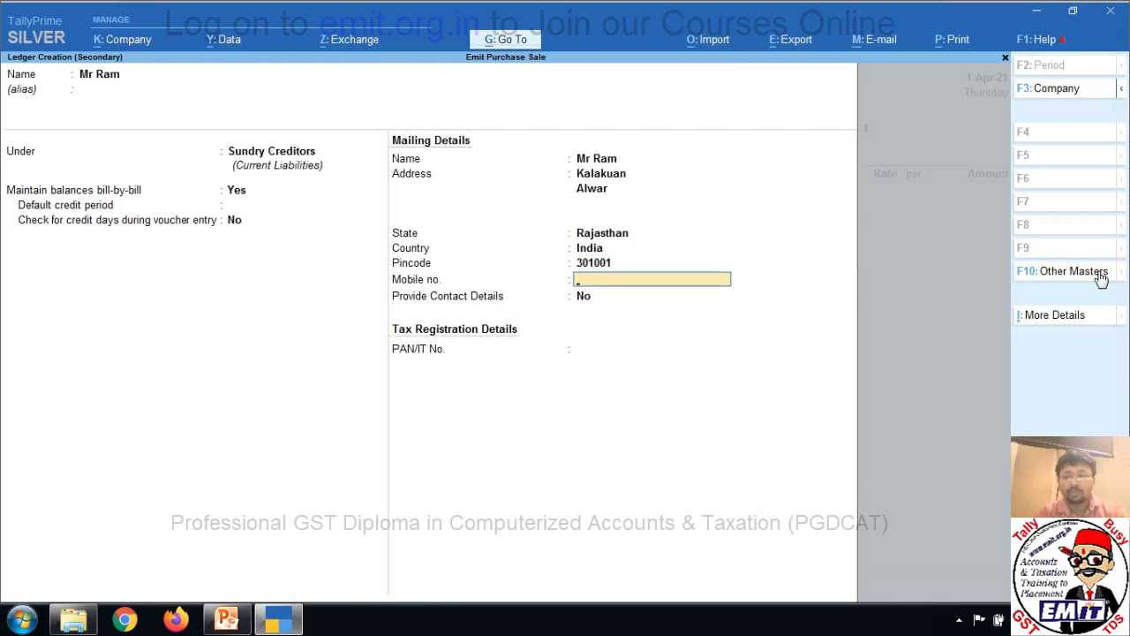
{"action": "key", "text": "Return"}
{"action": "key", "text": "Return"}
{"action": "key", "text": "Return"}
{"action": "key", "text": "Return"}
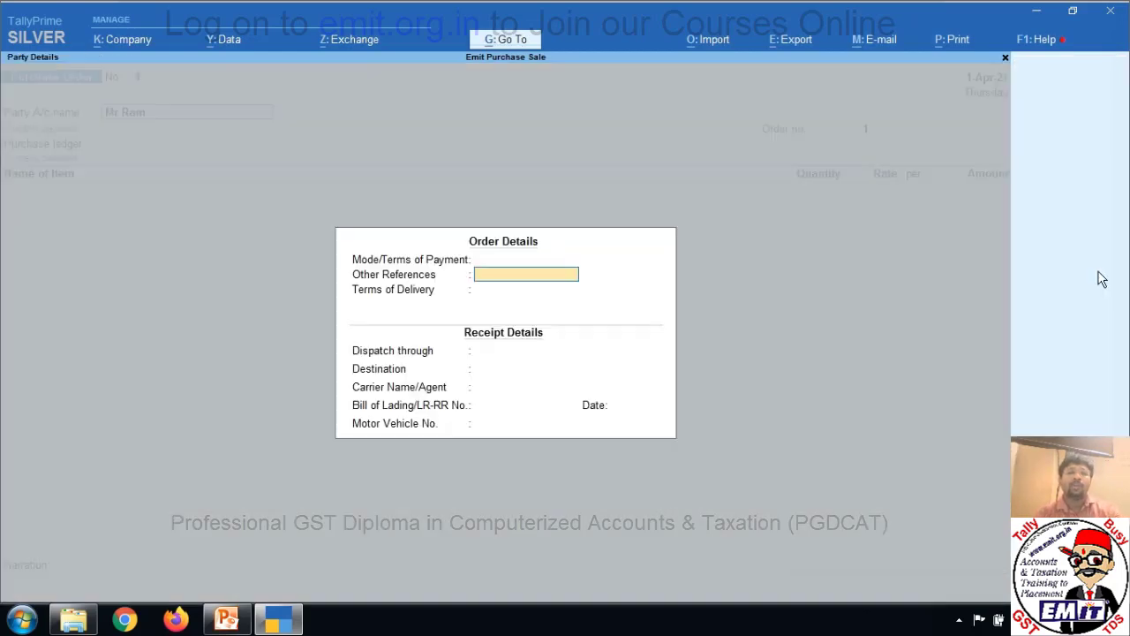
Enter payment terms 7 Days Pdc, delivery 5 Dyas, dispatch by Road, destination Manu Marg.
{"action": "key", "text": "Up"}
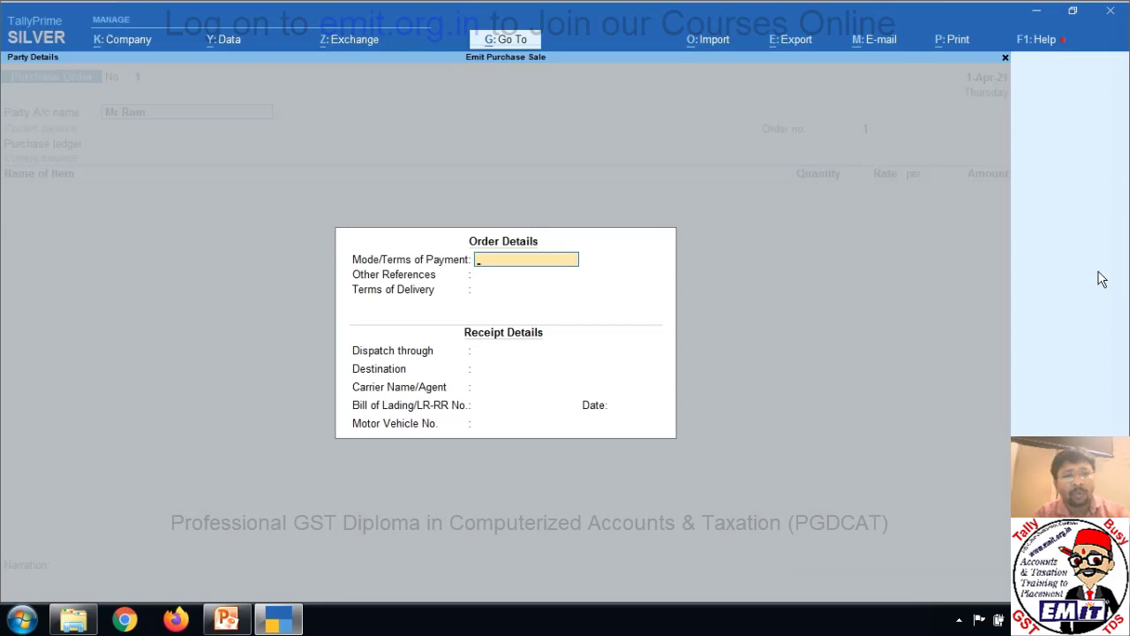
{"action": "key", "text": "Return"}
{"action": "key", "text": "Up"}
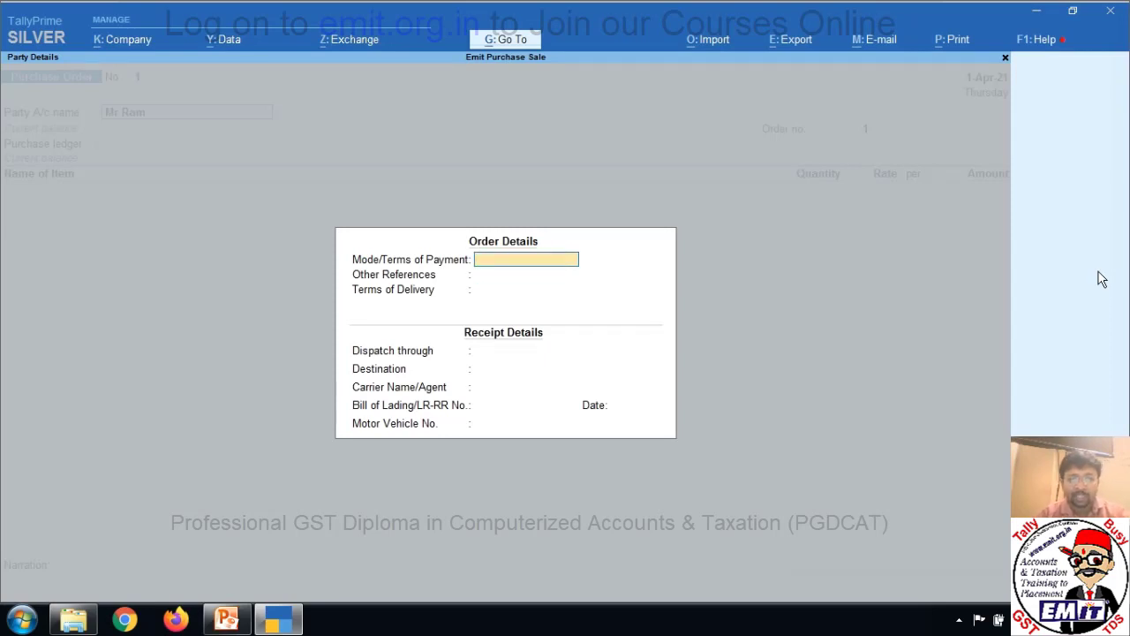
{"action": "type", "text": "7 days Pd"}
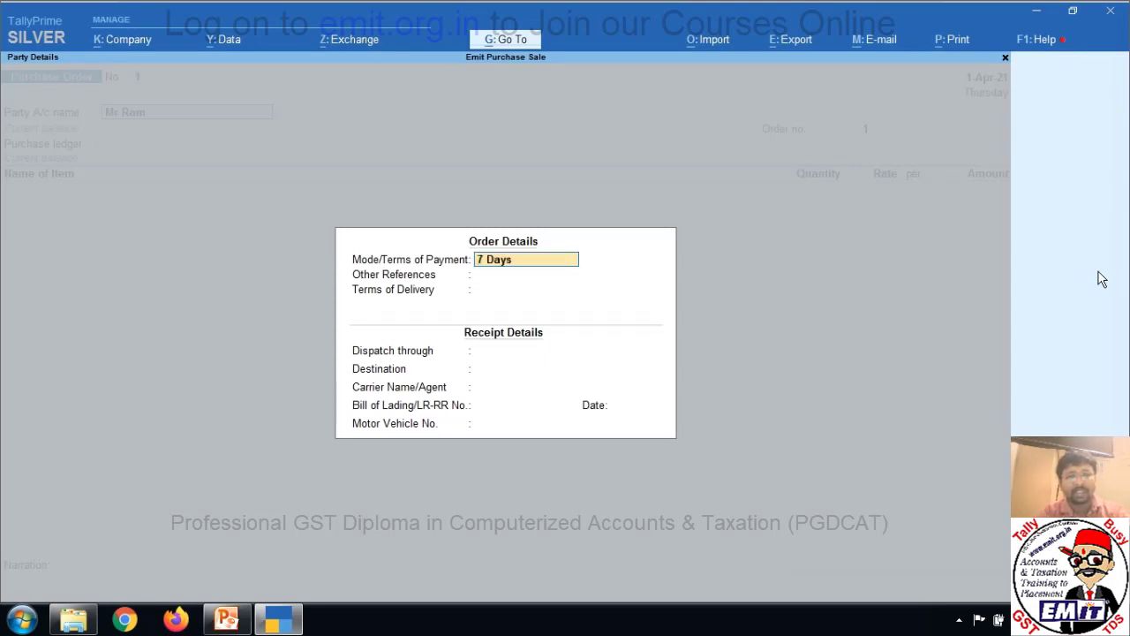
{"action": "key", "text": "Return"}
{"action": "key", "text": "Return"}
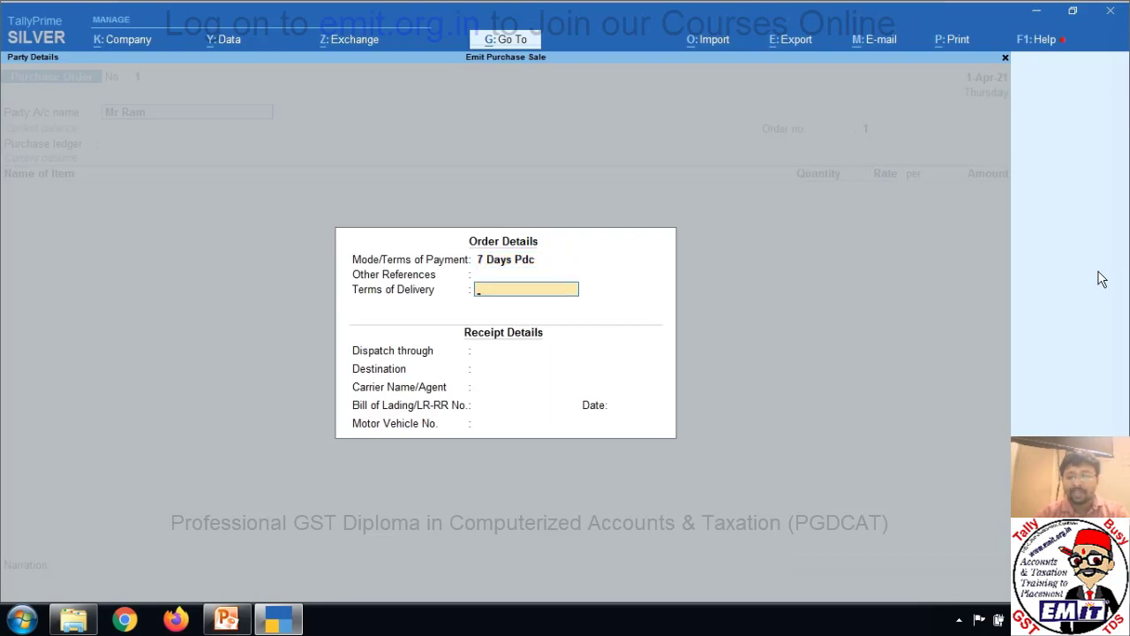
{"action": "type", "text": "5 Dyas"}
{"action": "key", "text": "Return"}
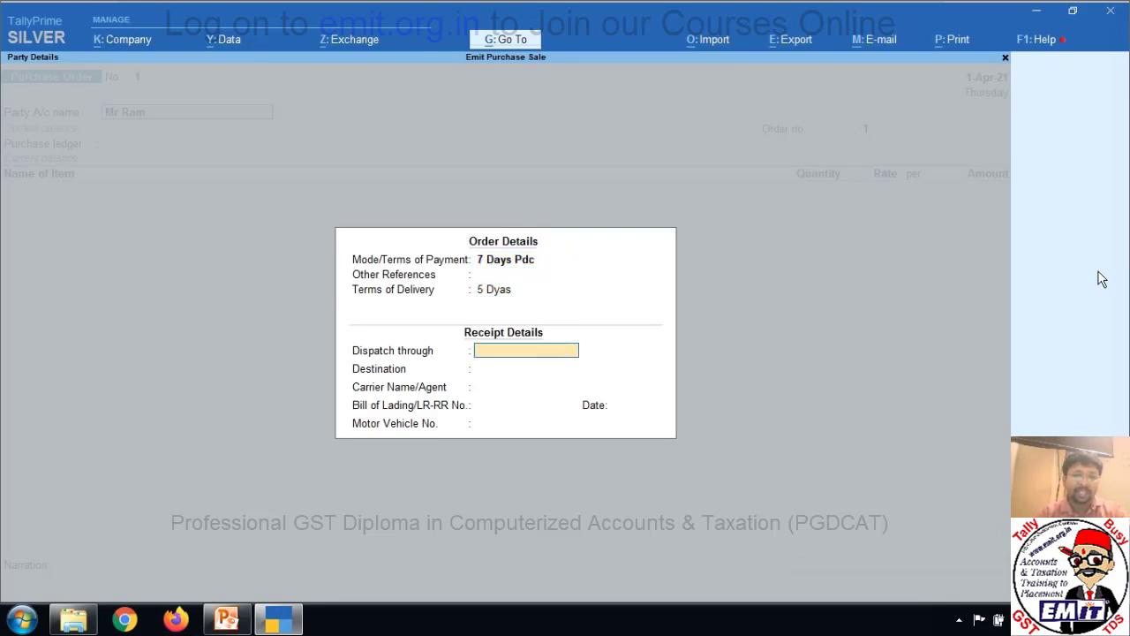
{"action": "type", "text": "Road"}
{"action": "key", "text": "Return"}
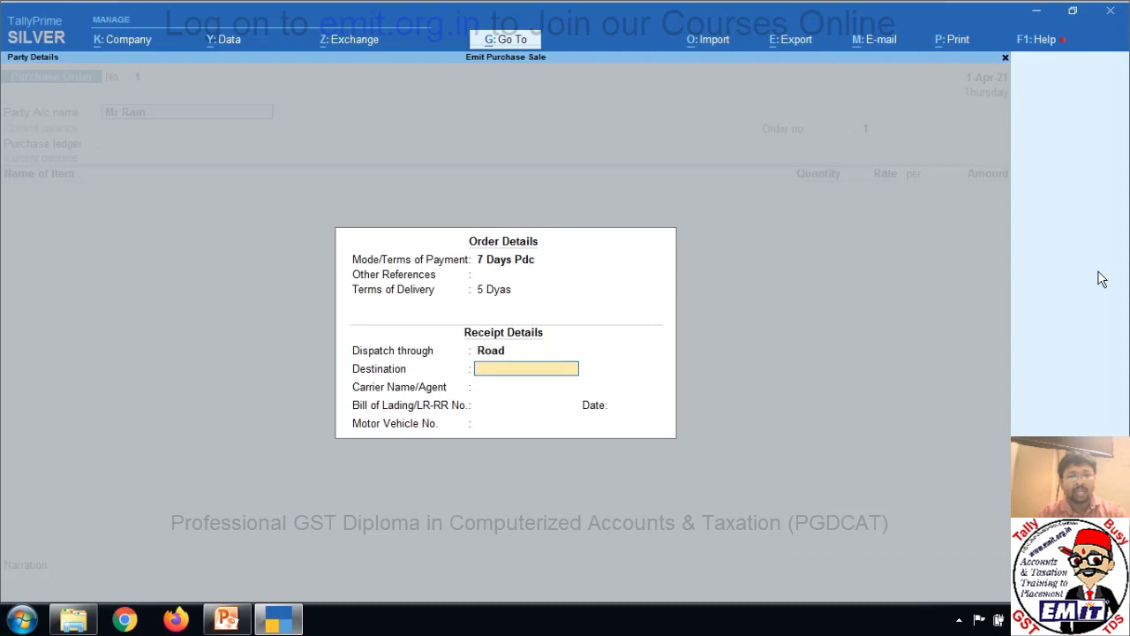
{"action": "type", "text": "Manu Marg"}
{"action": "key", "text": "Return"}
{"action": "key", "text": "Return"}
{"action": "key", "text": "Return"}
{"action": "key", "text": "Return"}
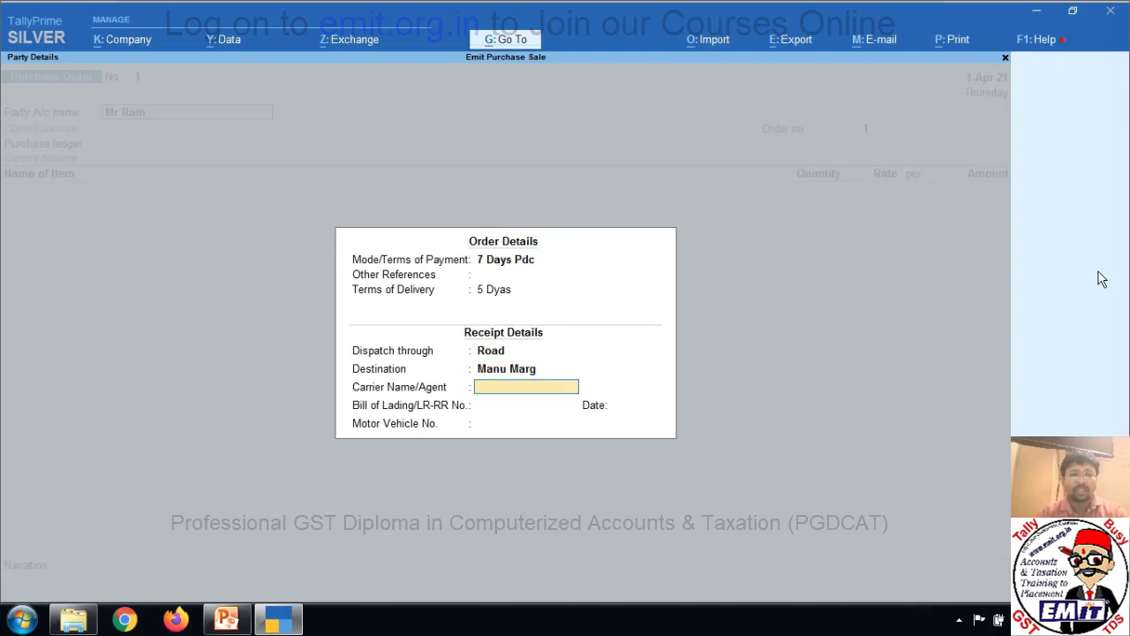
{"action": "key", "text": "Return"}
{"action": "key", "text": "Return"}
{"action": "key", "text": "Return"}
{"action": "key", "text": "Return"}
{"action": "key", "text": "Return"}
{"action": "key", "text": "Return"}
{"action": "key", "text": "Return"}
{"action": "key", "text": "Return"}
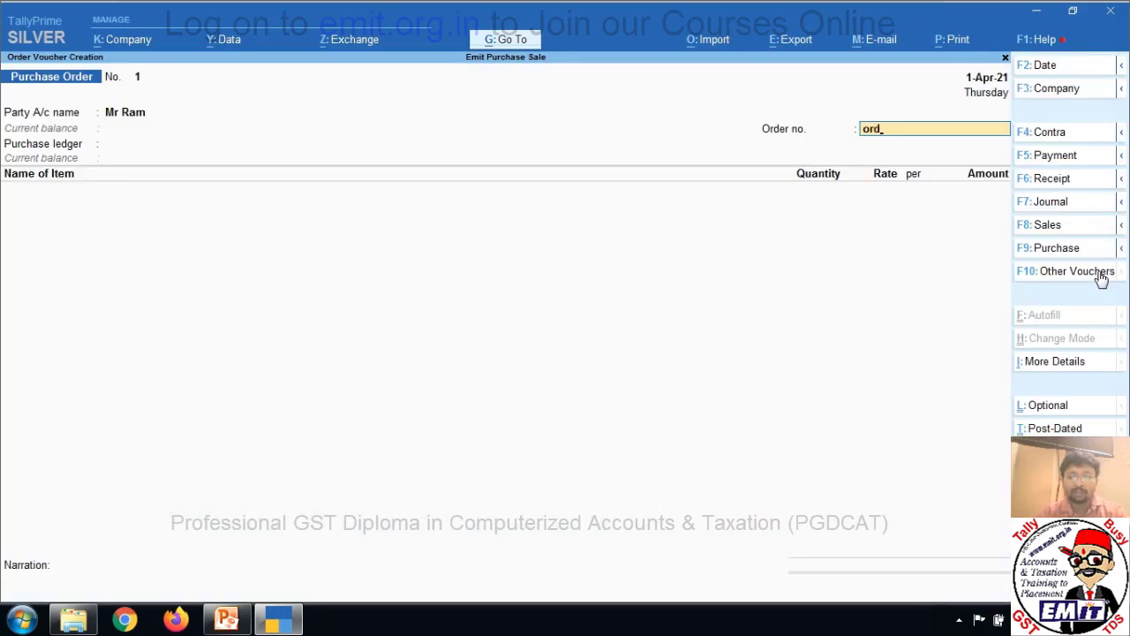
Accept order number ord/01 and create a Purchase ledger under Purchase Accounts.
{"action": "key", "text": "Return"}
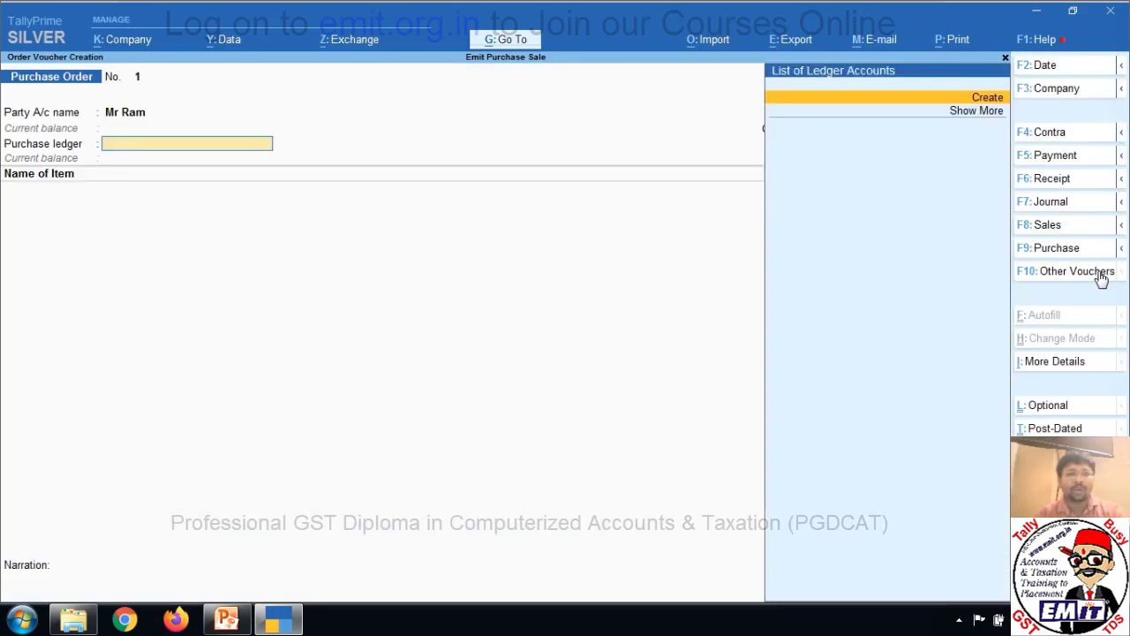
{"action": "key", "text": "alt+c"}
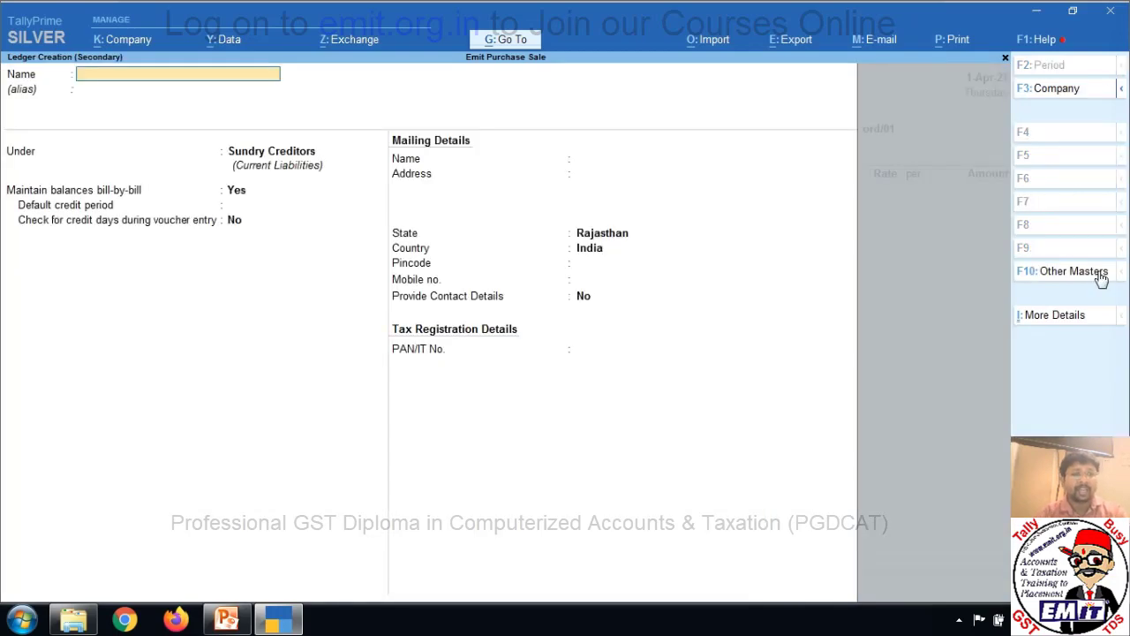
{"action": "type", "text": "Purchase"}
{"action": "key", "text": "Return"}
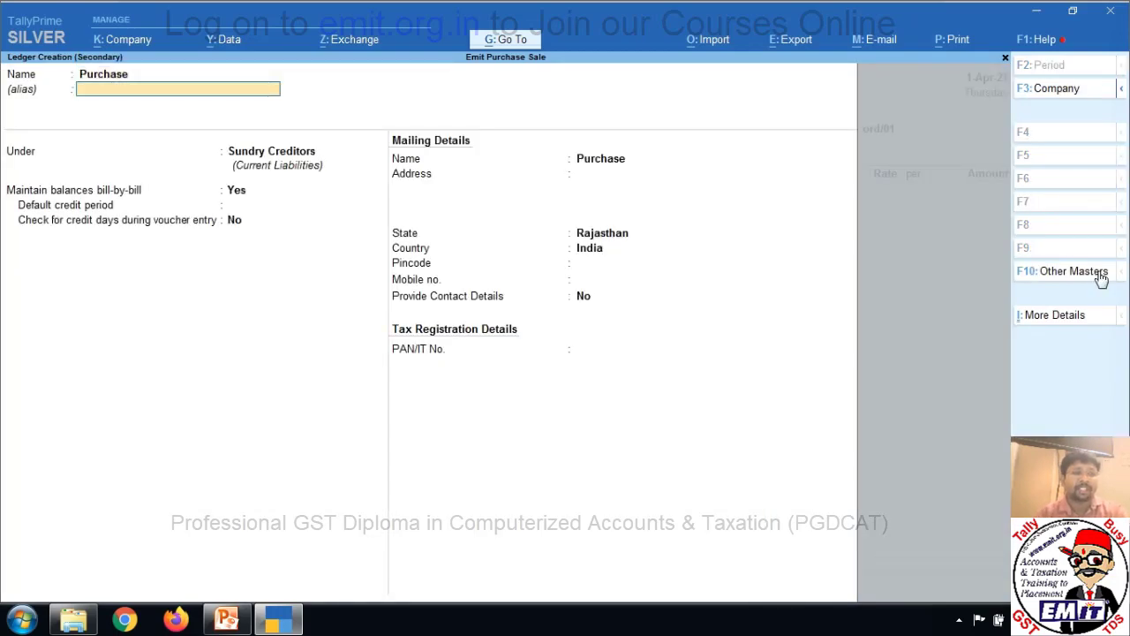
{"action": "type", "text": "Pur"}
{"action": "key", "text": "Return"}
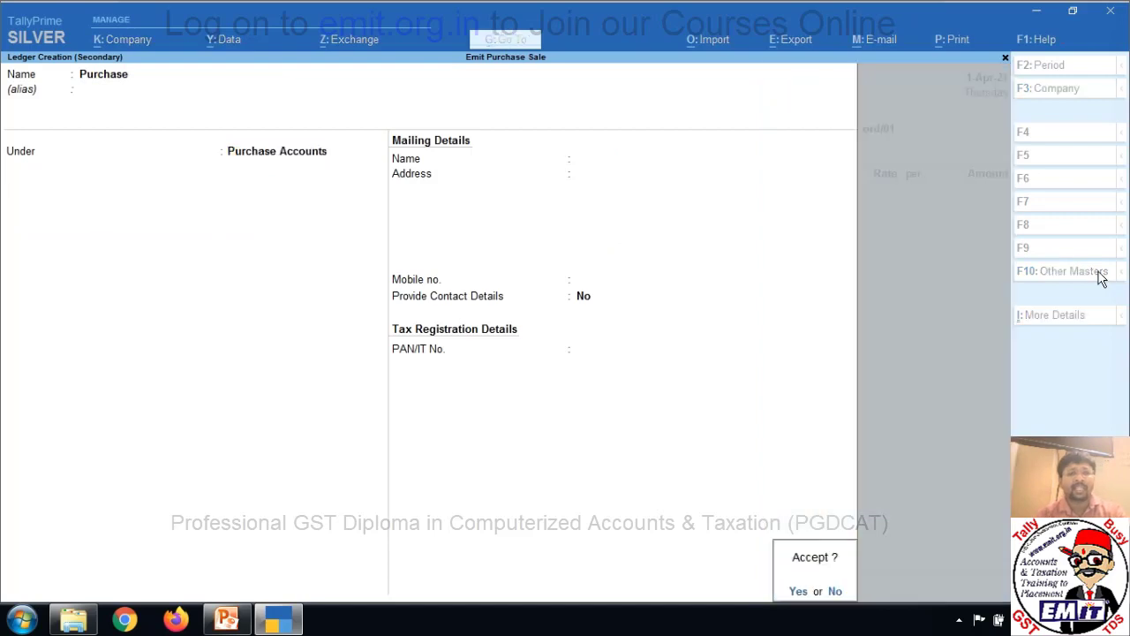
{"action": "key", "text": "y"}
{"action": "key", "text": "Return"}
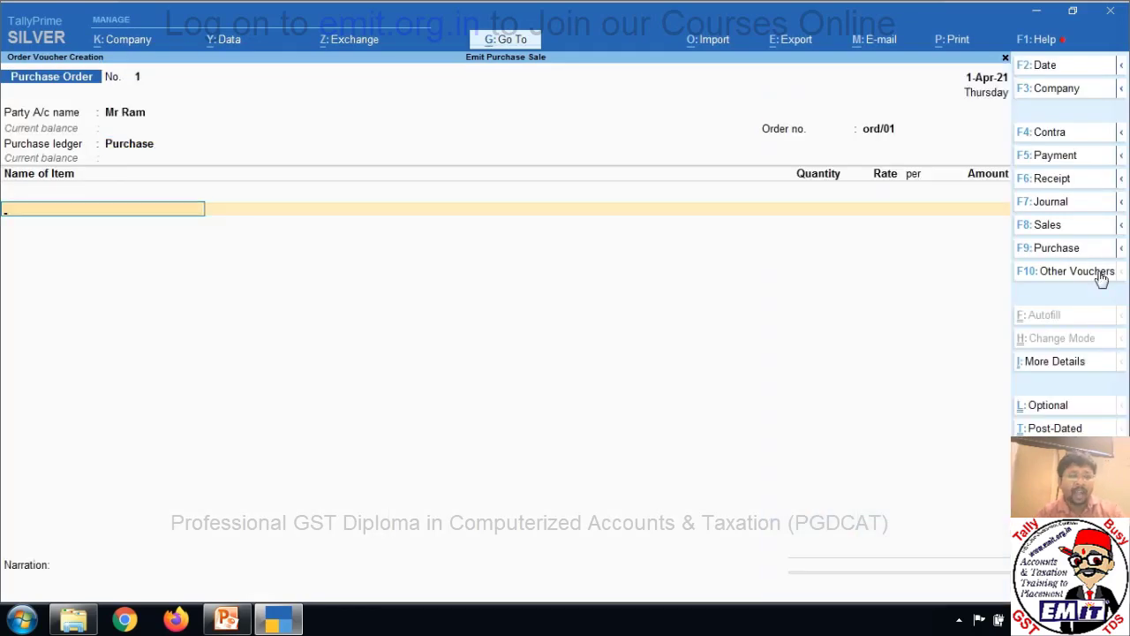
Create stock item Hdd with unit pcs and order 10 pcs at 1,000.
{"action": "key", "text": "alt+c"}
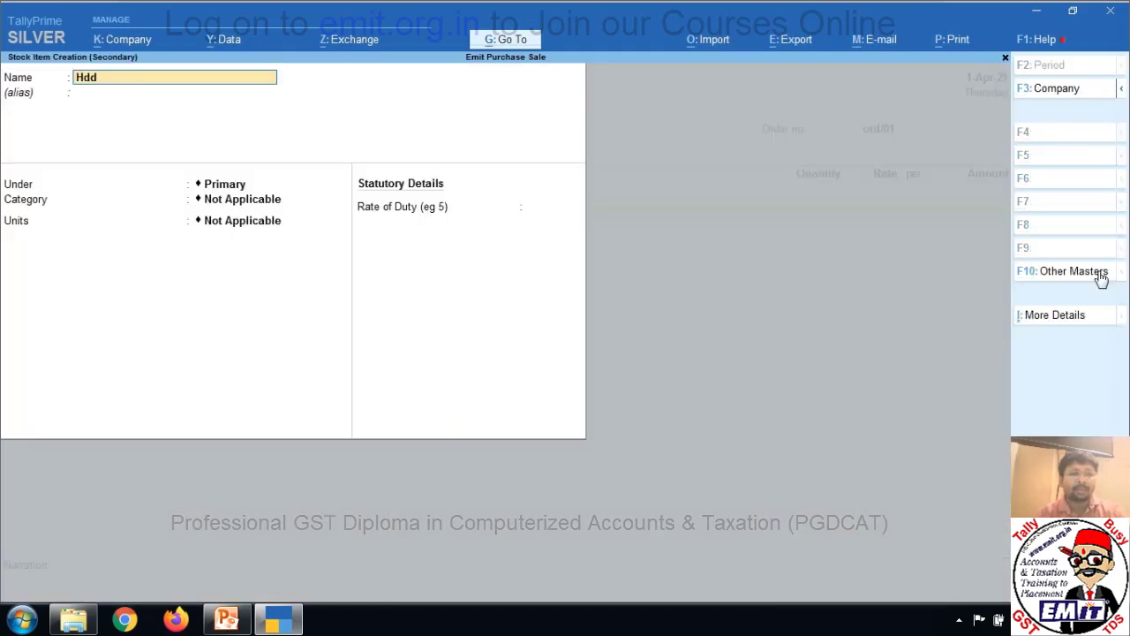
{"action": "key", "text": "Return"}
{"action": "key", "text": "Return"}
{"action": "key", "text": "Return"}
{"action": "key", "text": "Return"}
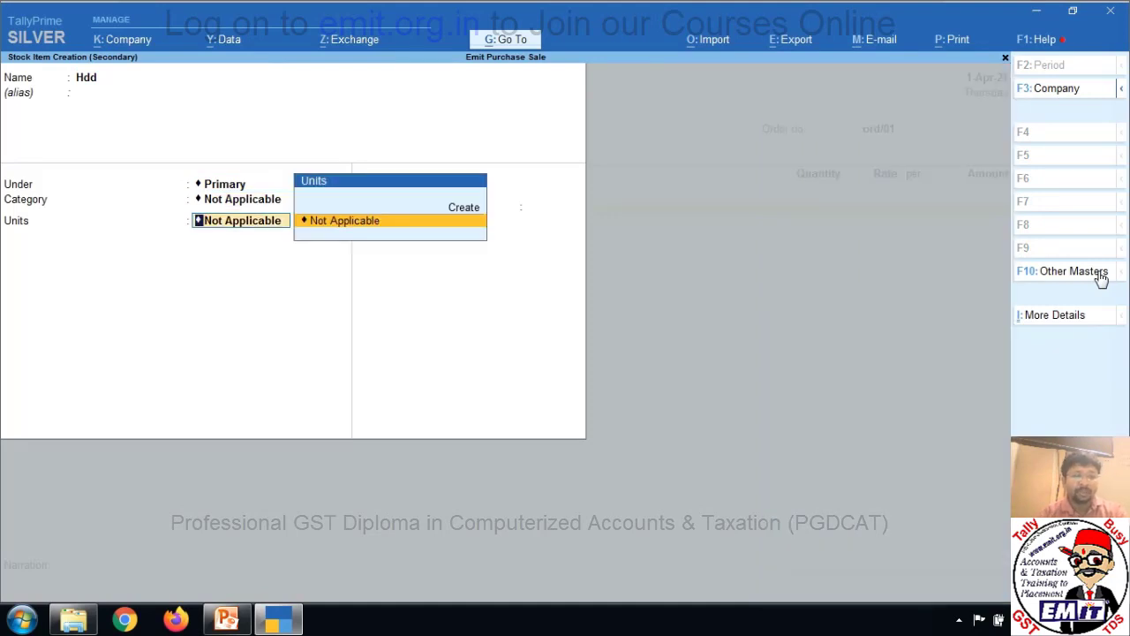
{"action": "key", "text": "alt+c"}
{"action": "type", "text": "pcs"}
{"action": "key", "text": "Return"}
{"action": "key", "text": "Return"}
{"action": "key", "text": "Return"}
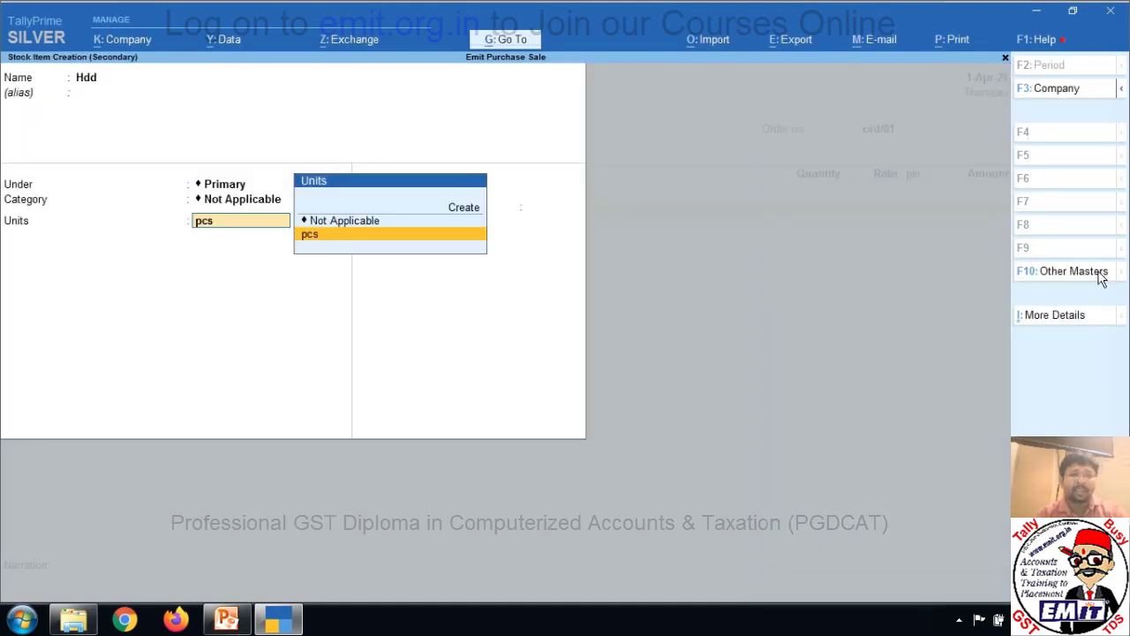
{"action": "key", "text": "Return"}
{"action": "key", "text": "Return"}
{"action": "key", "text": "Return"}
{"action": "key", "text": "Return"}
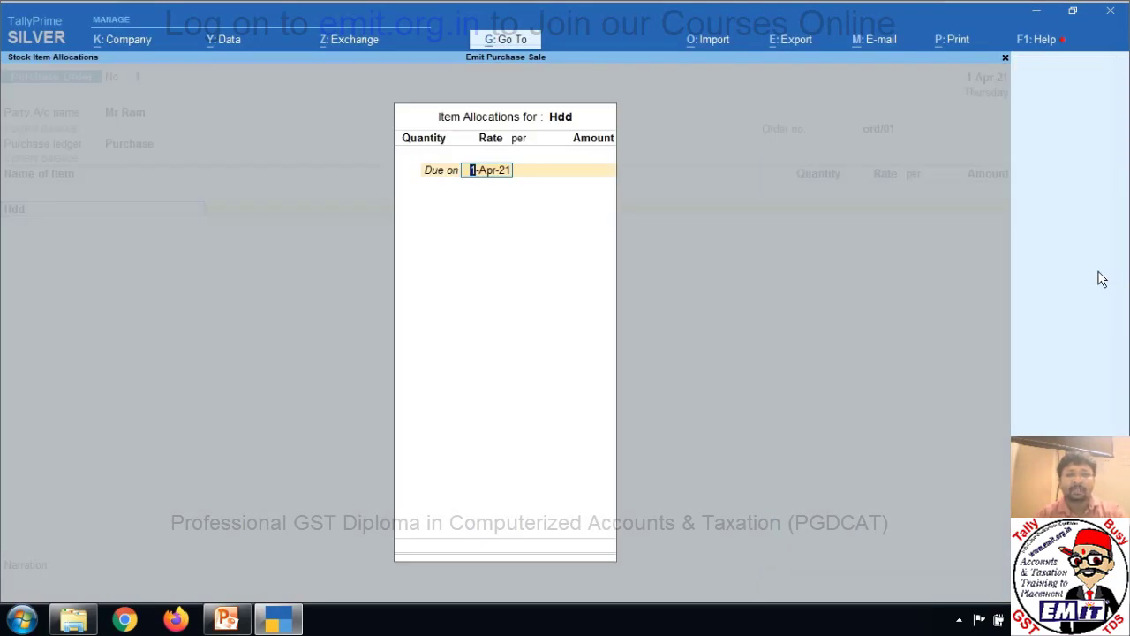
{"action": "key", "text": "Return"}
{"action": "key", "text": "Return"}
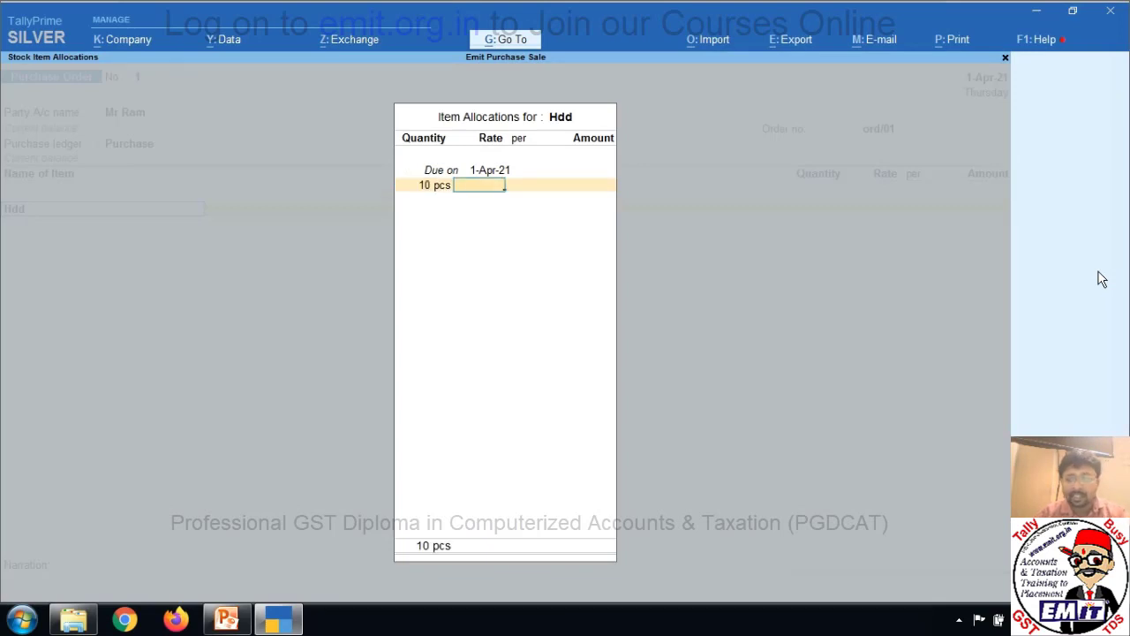
{"action": "type", "text": "1,000"}
{"action": "key", "text": "Return"}
{"action": "key", "text": "Return"}
{"action": "key", "text": "Return"}
{"action": "key", "text": "Return"}
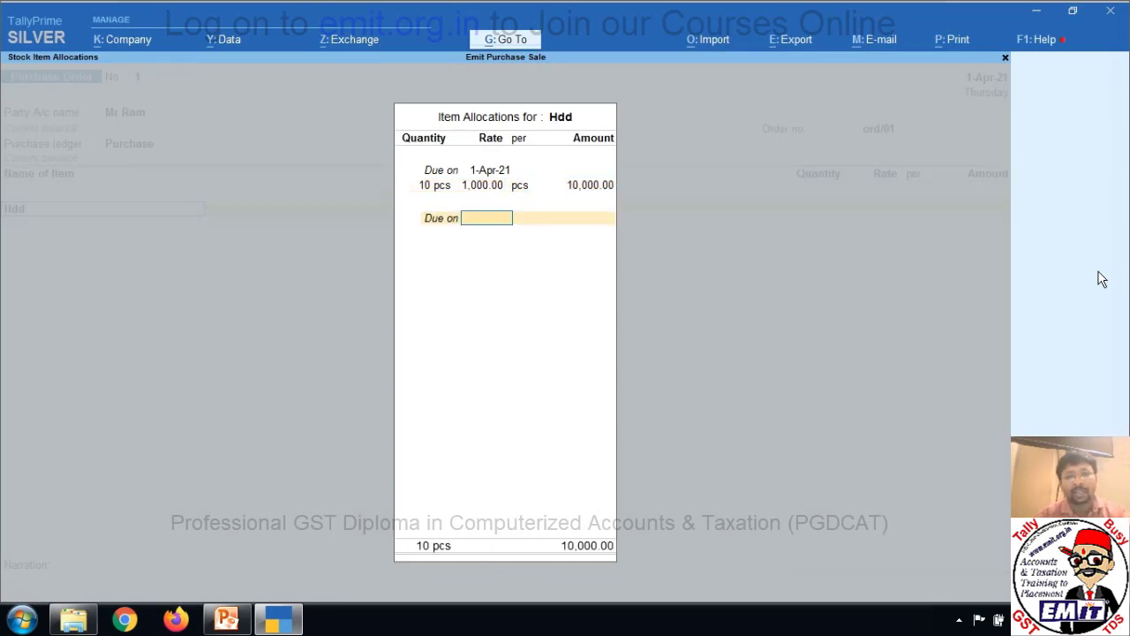
{"action": "key", "text": "Return"}
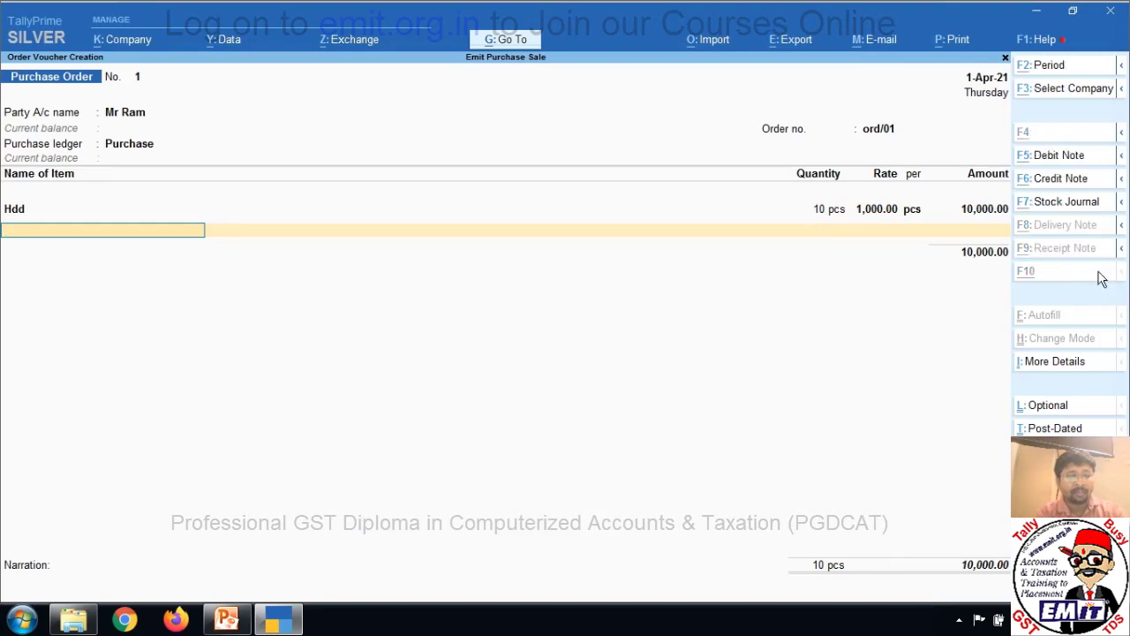
Create the stock item Mother Board with pcs as its unit.
{"action": "key", "text": "alt+c"}
{"action": "type", "text": "Mor"}
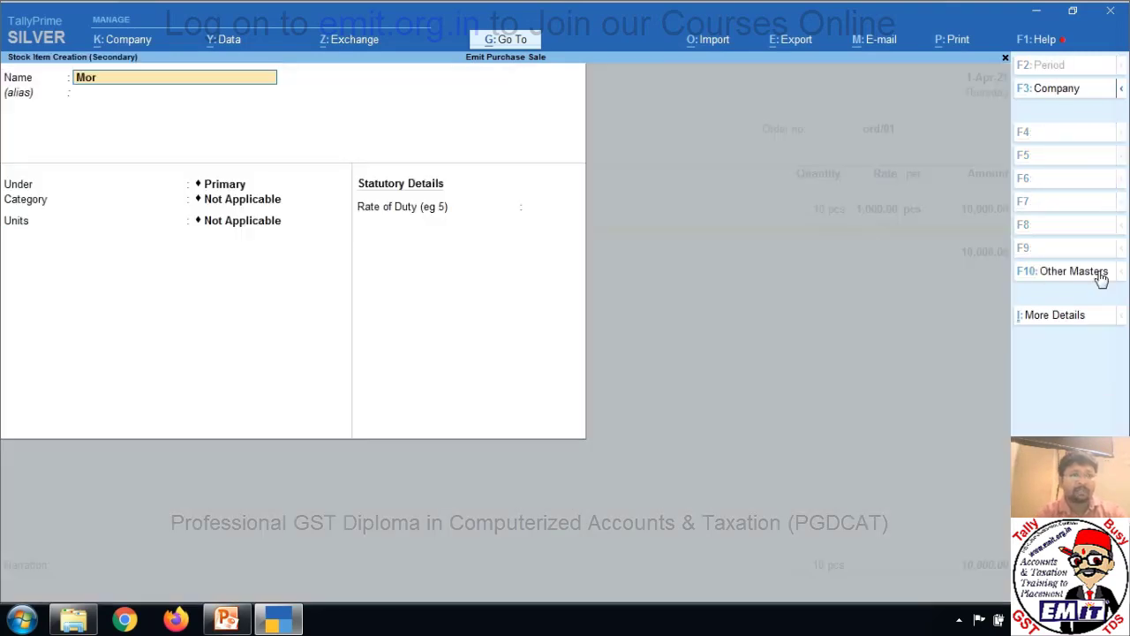
{"action": "type", "text": "her Board"}
{"action": "key", "text": "Return"}
{"action": "key", "text": "Return"}
{"action": "key", "text": "Return"}
{"action": "key", "text": "Return"}
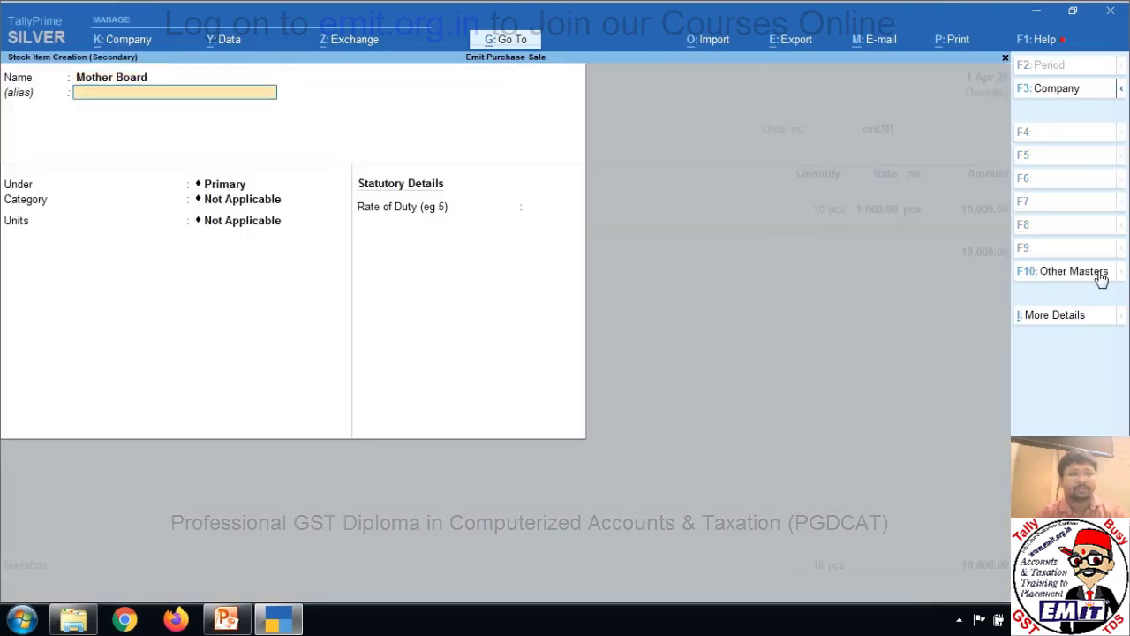
{"action": "key", "text": "Return"}
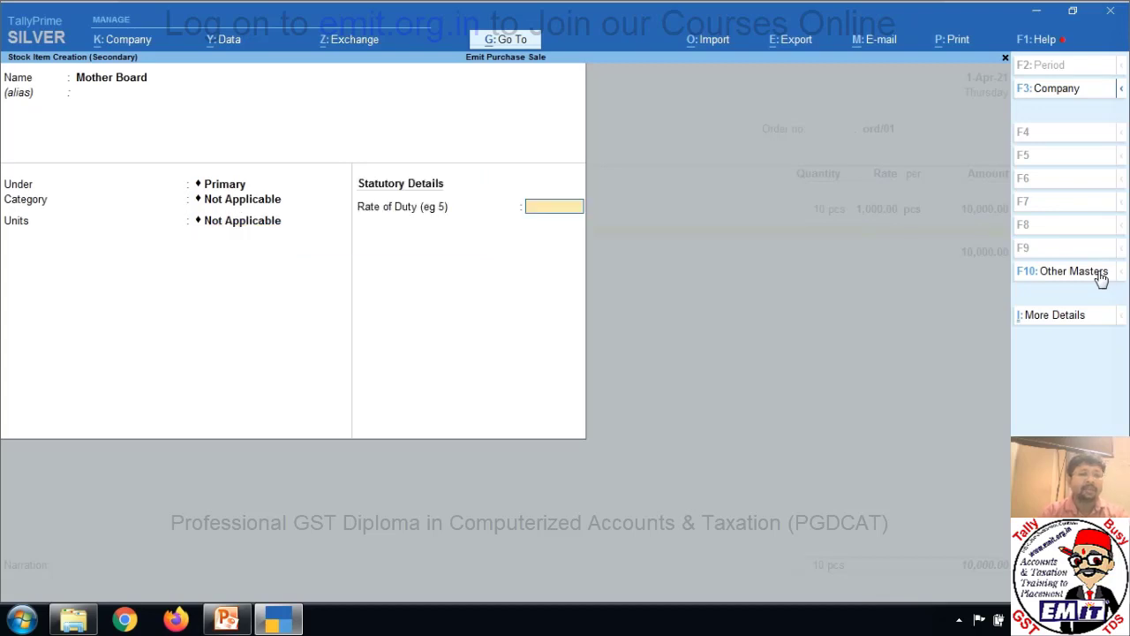
{"action": "key", "text": "BackSpace"}
{"action": "key", "text": "Return"}
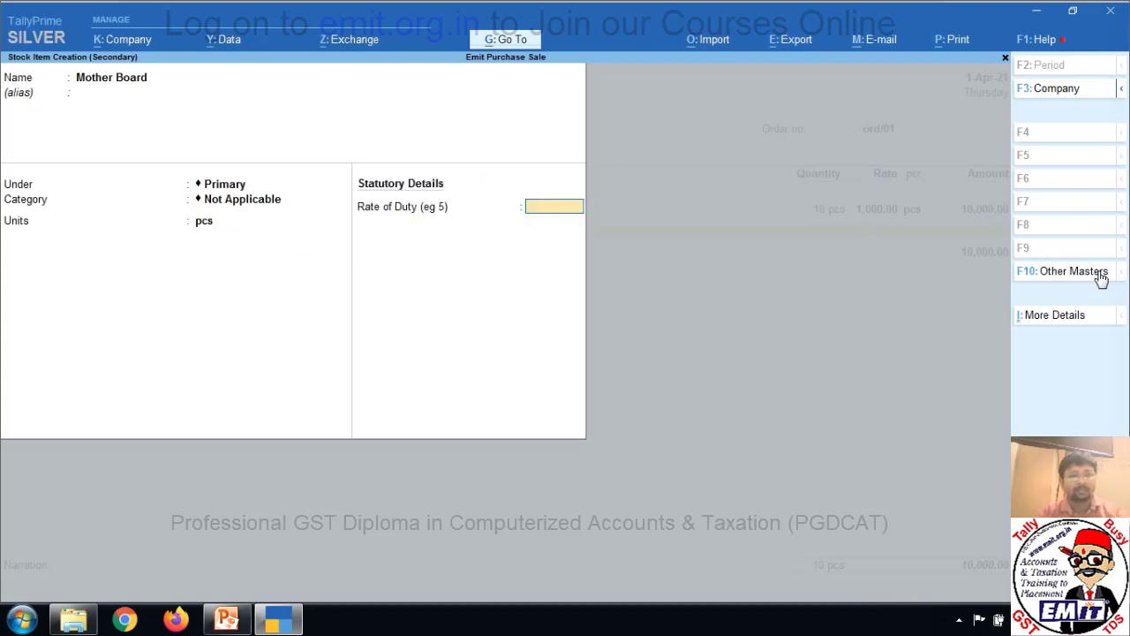
{"action": "key", "text": "ctrl+a"}
Allocate 10 pcs of Mother Board at 3,000 and save the purchase order.
{"action": "key", "text": "Return"}
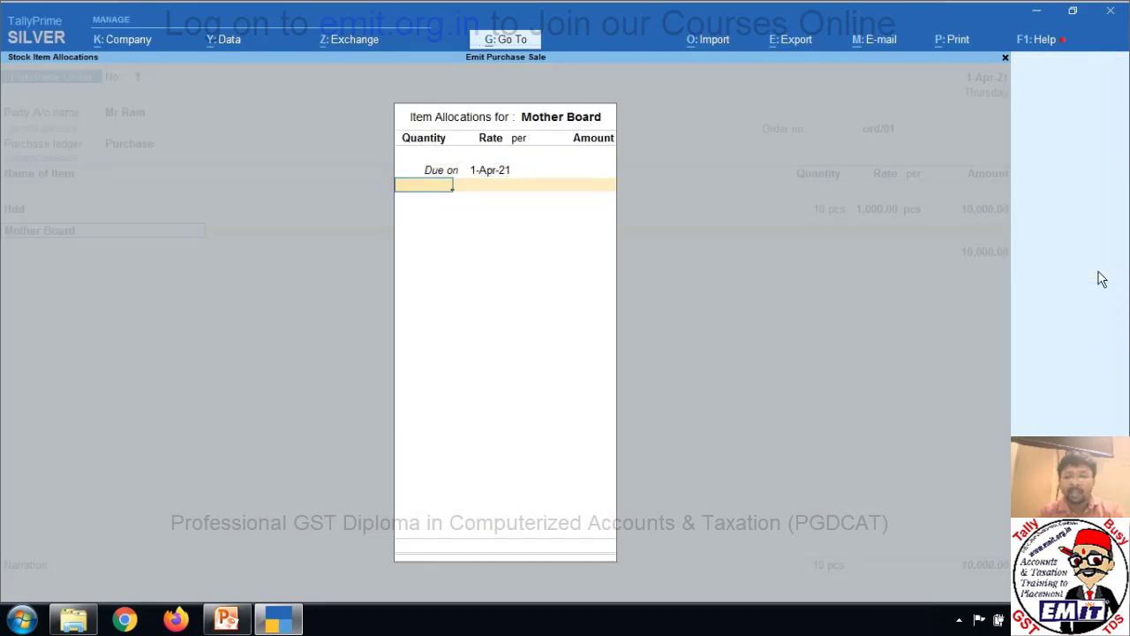
{"action": "type", "text": "10"}
{"action": "key", "text": "Return"}
{"action": "type", "text": "3,000"}
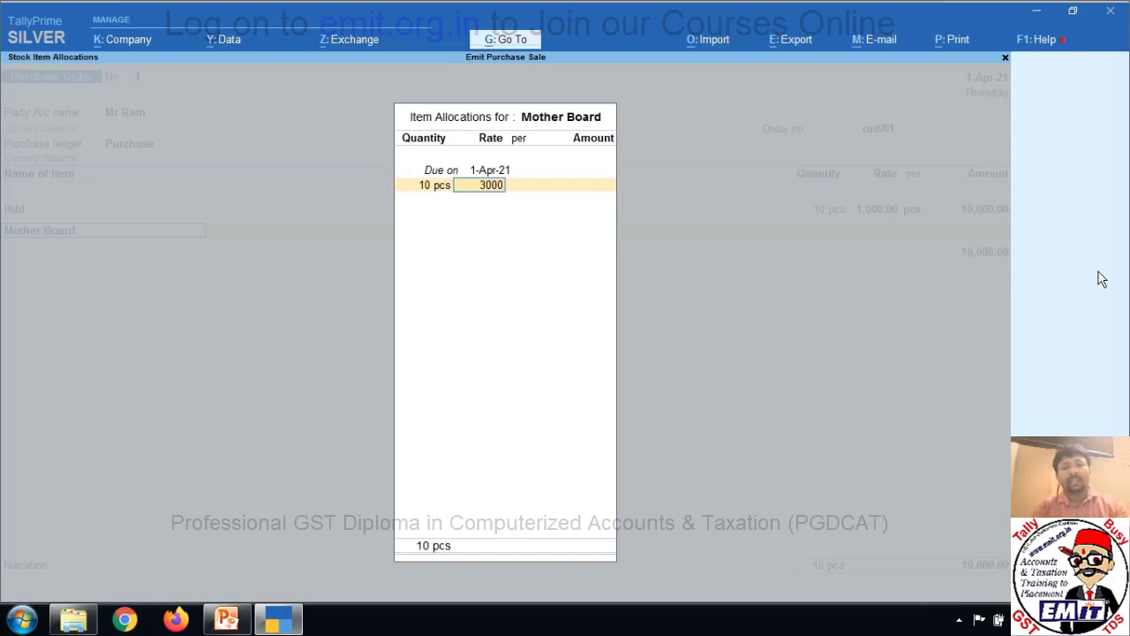
{"action": "key", "text": "Return"}
{"action": "key", "text": "Return"}
{"action": "key", "text": "Return"}
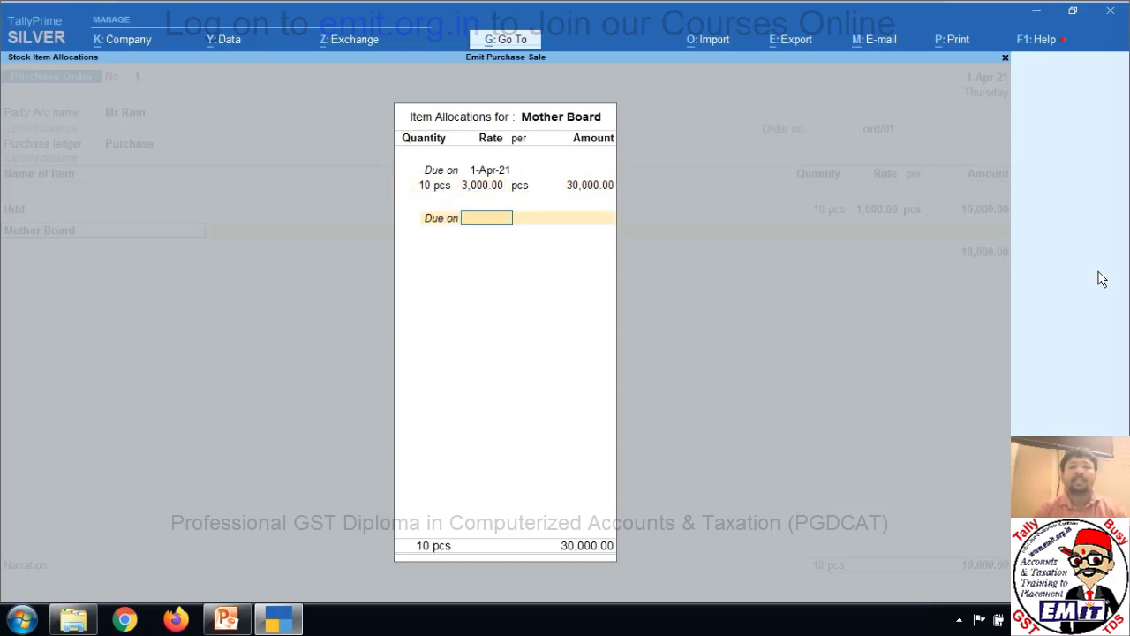
{"action": "key", "text": "Return"}
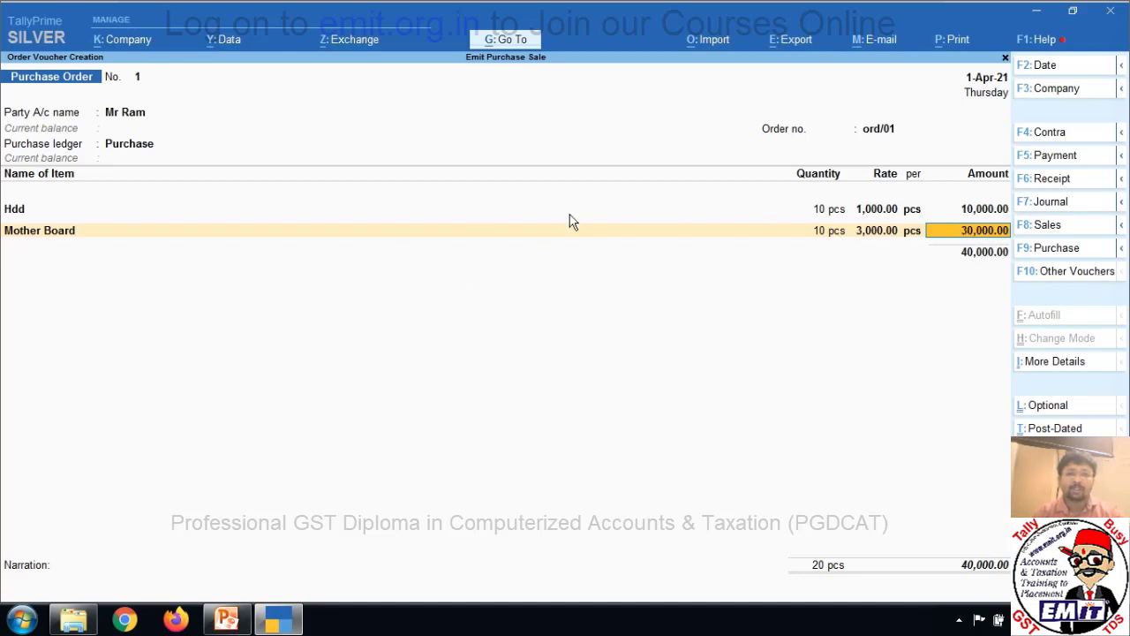
{"action": "key", "text": "Return"}
{"action": "key", "text": "Return"}
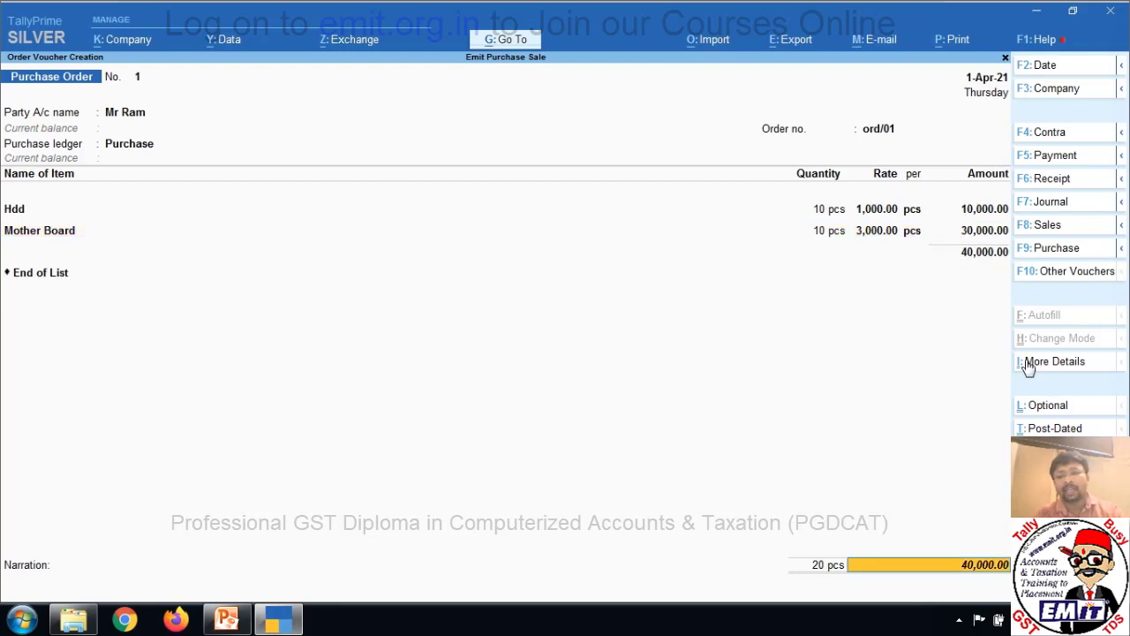
{"action": "key", "text": "Return"}
{"action": "key", "text": "Return"}
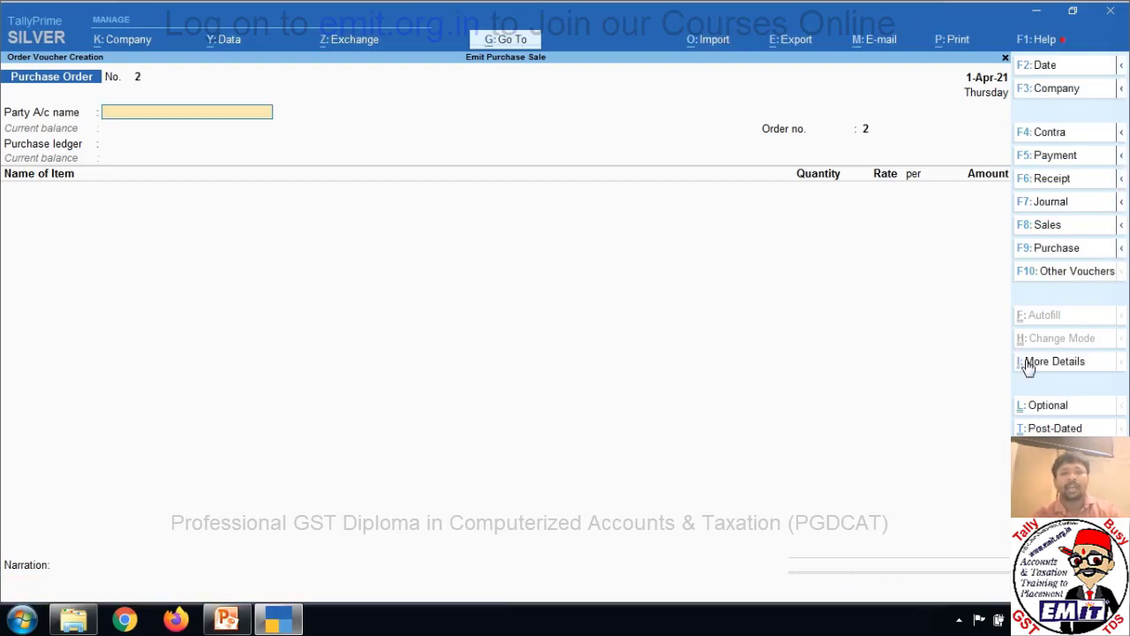
{"action": "key", "text": "Escape"}
{"action": "key", "text": "Return"}
{"action": "key", "text": "Down"}
{"action": "key", "text": "Down"}
{"action": "key", "text": "Down"}
{"action": "key", "text": "Down"}
{"action": "key", "text": "Down"}
{"action": "key", "text": "Down"}
{"action": "key", "text": "Down"}
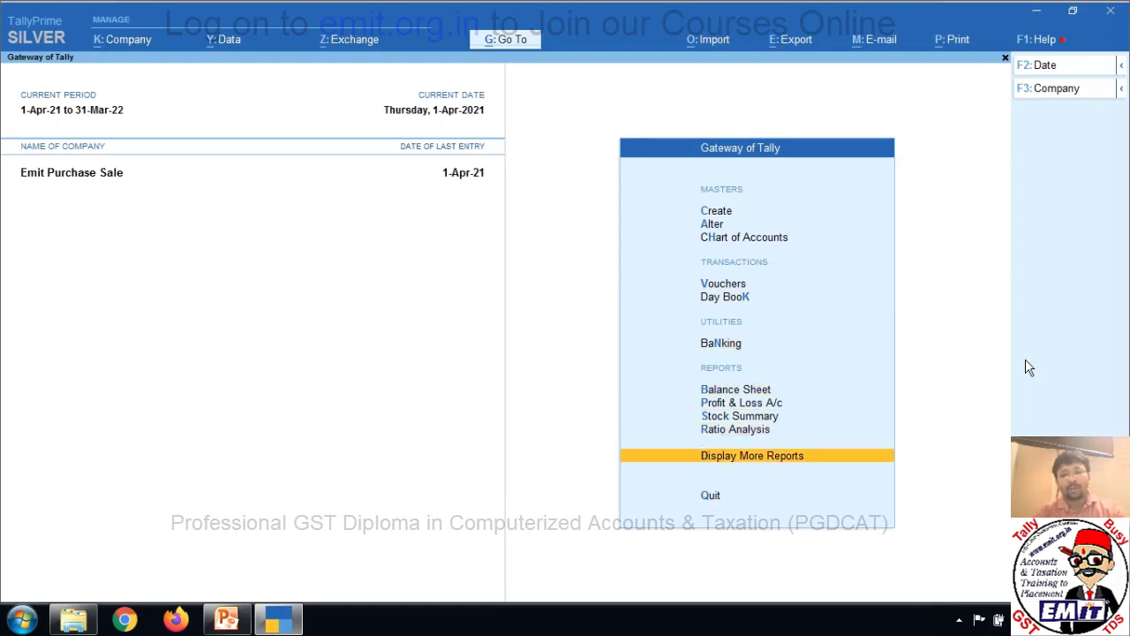
{"action": "key", "text": "Return"}
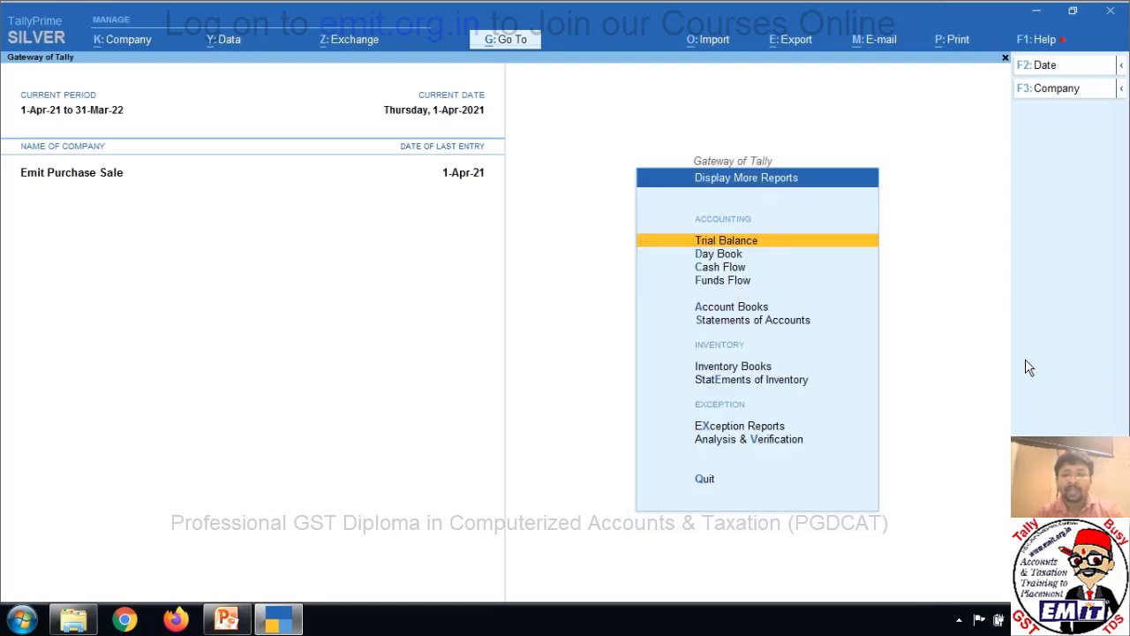
{"action": "key", "text": "Down"}
{"action": "key", "text": "Down"}
{"action": "key", "text": "Down"}
{"action": "key", "text": "Down"}
{"action": "key", "text": "Down"}
{"action": "key", "text": "Down"}
{"action": "key", "text": "Down"}
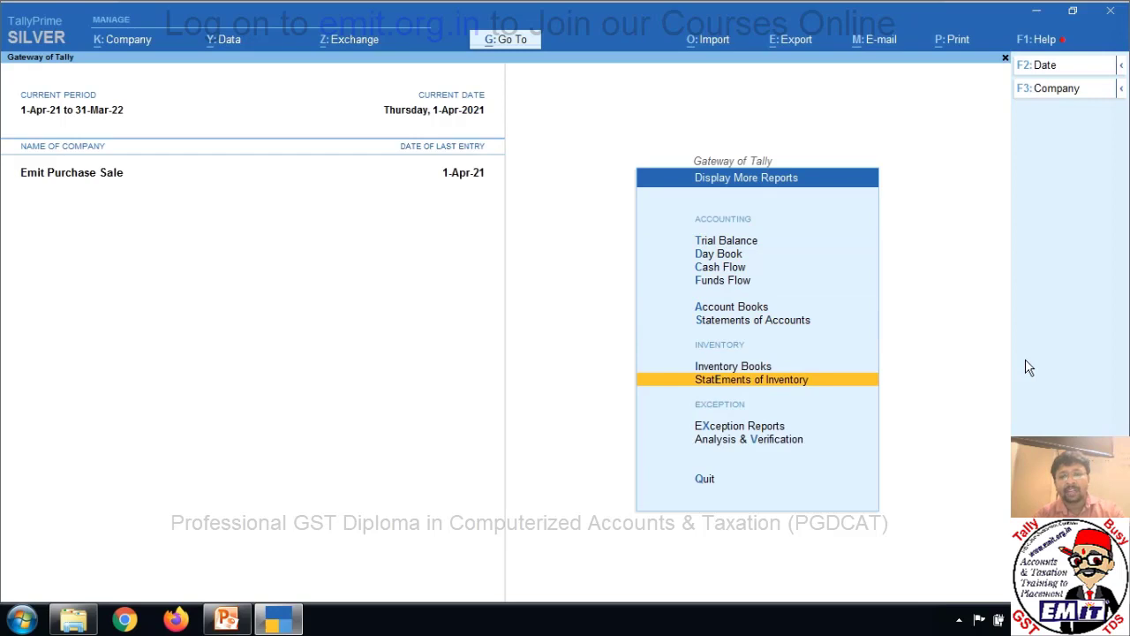
{"action": "key", "text": "Return"}
{"action": "key", "text": "Down"}
{"action": "key", "text": "Down"}
{"action": "key", "text": "Down"}
{"action": "key", "text": "Down"}
{"action": "key", "text": "Down"}
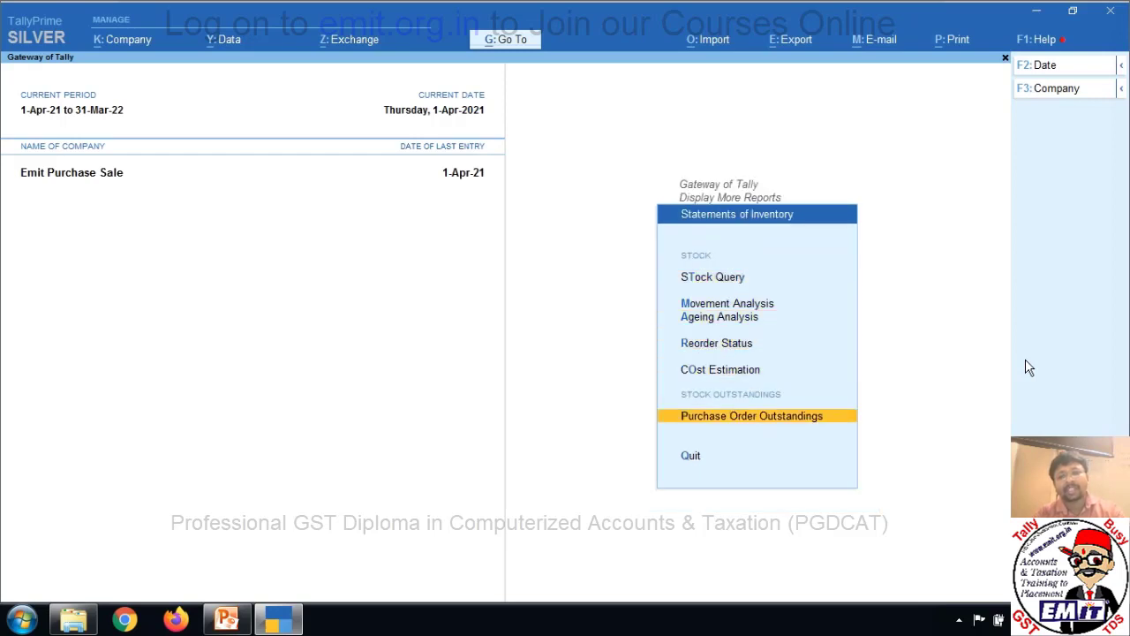
{"action": "key", "text": "Return"}
{"action": "key", "text": "Down"}
{"action": "key", "text": "Down"}
{"action": "key", "text": "Down"}
{"action": "key", "text": "Down"}
{"action": "key", "text": "Down"}
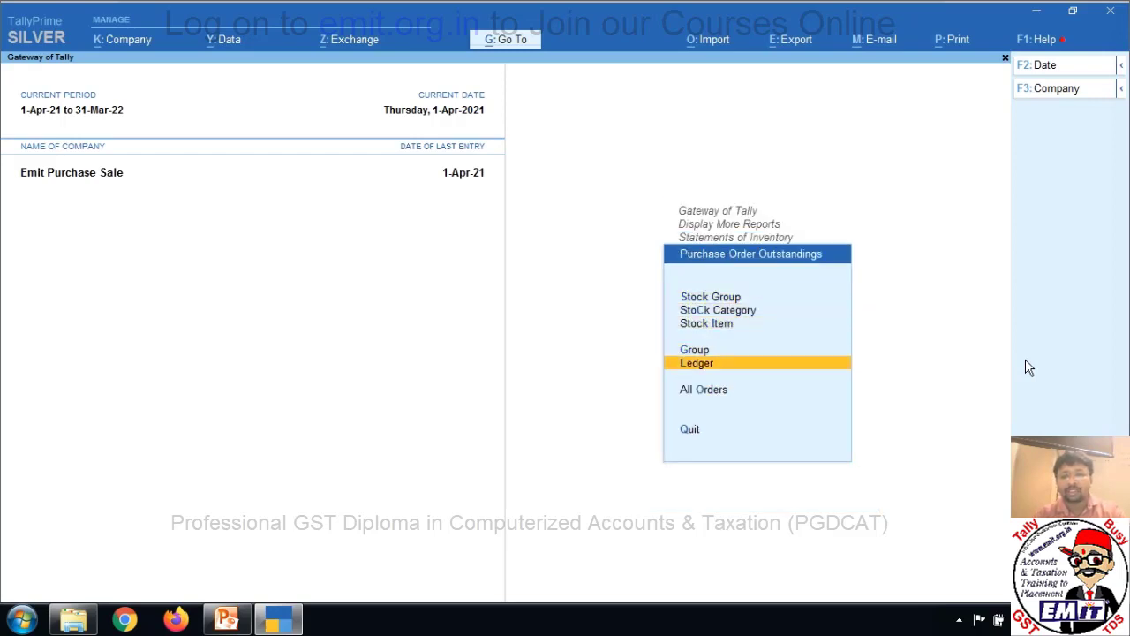
{"action": "key", "text": "Return"}
{"action": "key", "text": "Down"}
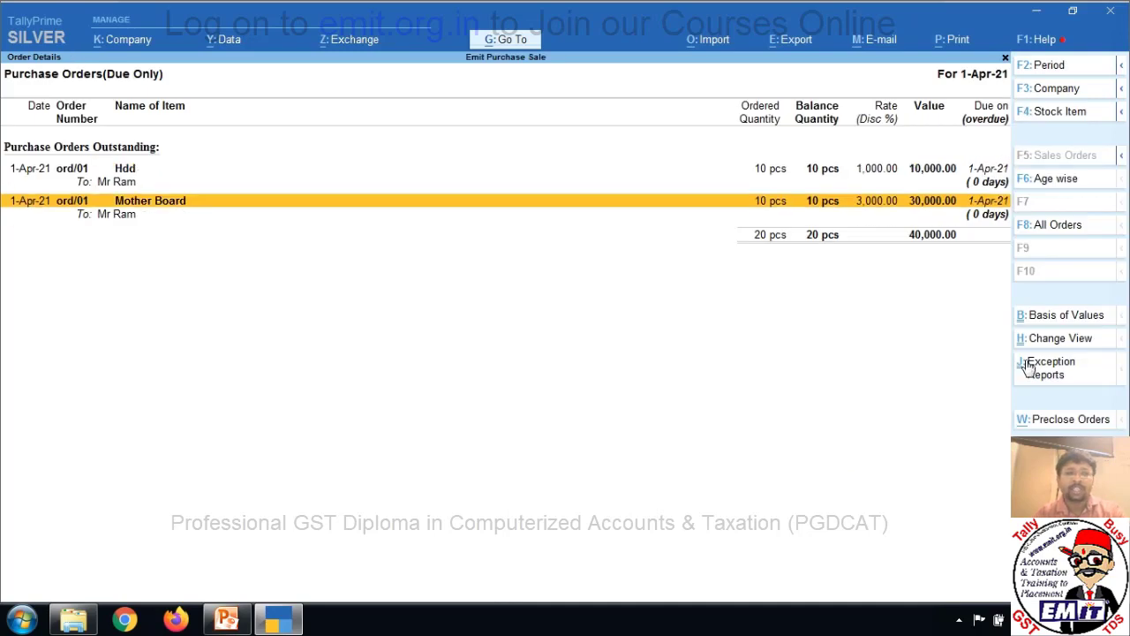
{"action": "key", "text": "Up"}
{"action": "key", "text": "Down"}
{"action": "key", "text": "Up"}
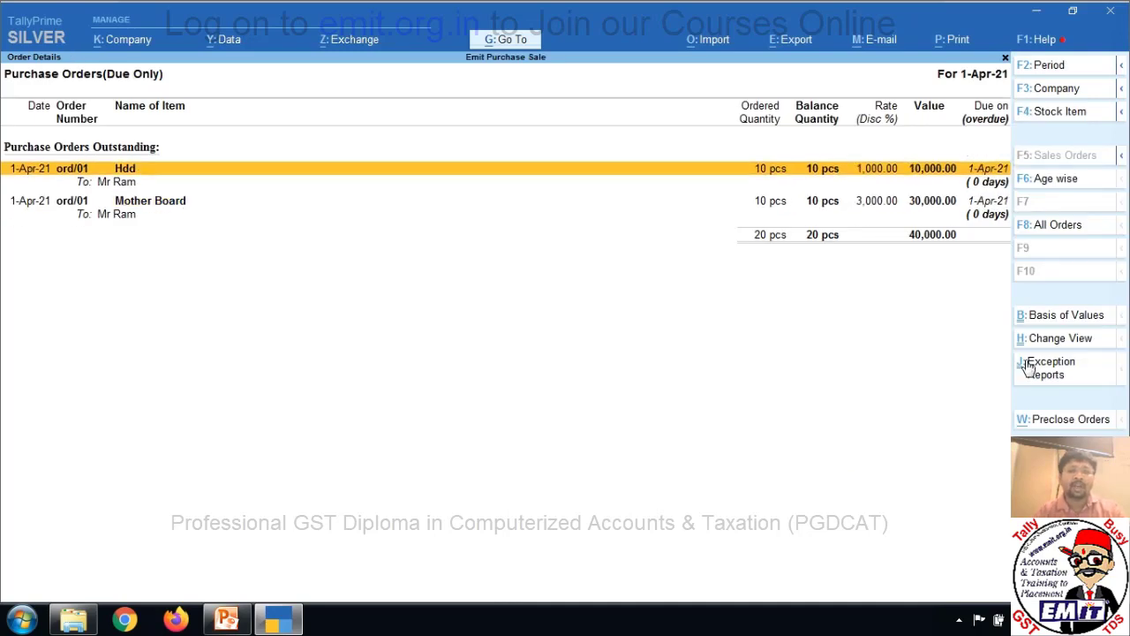
{"action": "key", "text": "Down"}
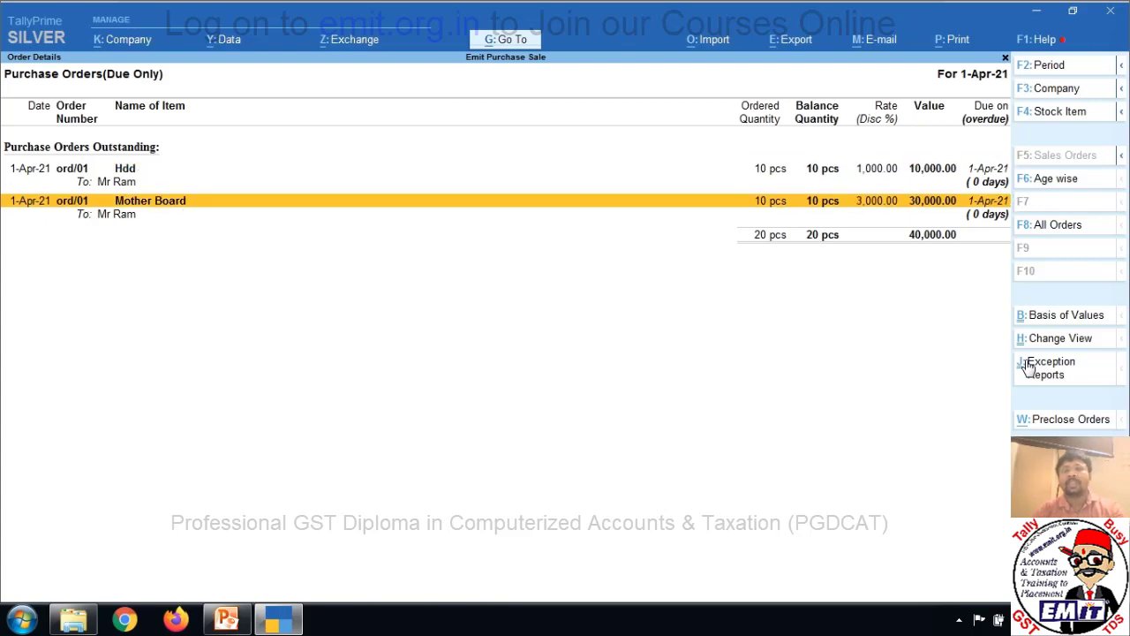
{"action": "key", "text": "Escape"}
{"action": "key", "text": "Escape"}
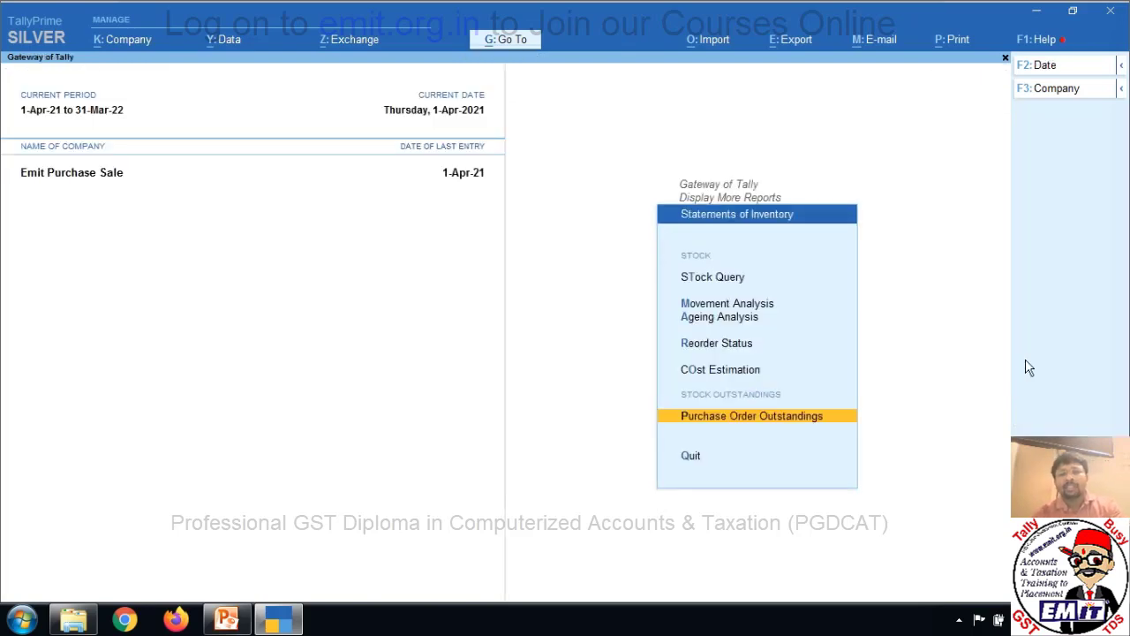
{"action": "key", "text": "Escape"}
{"action": "key", "text": "Escape"}
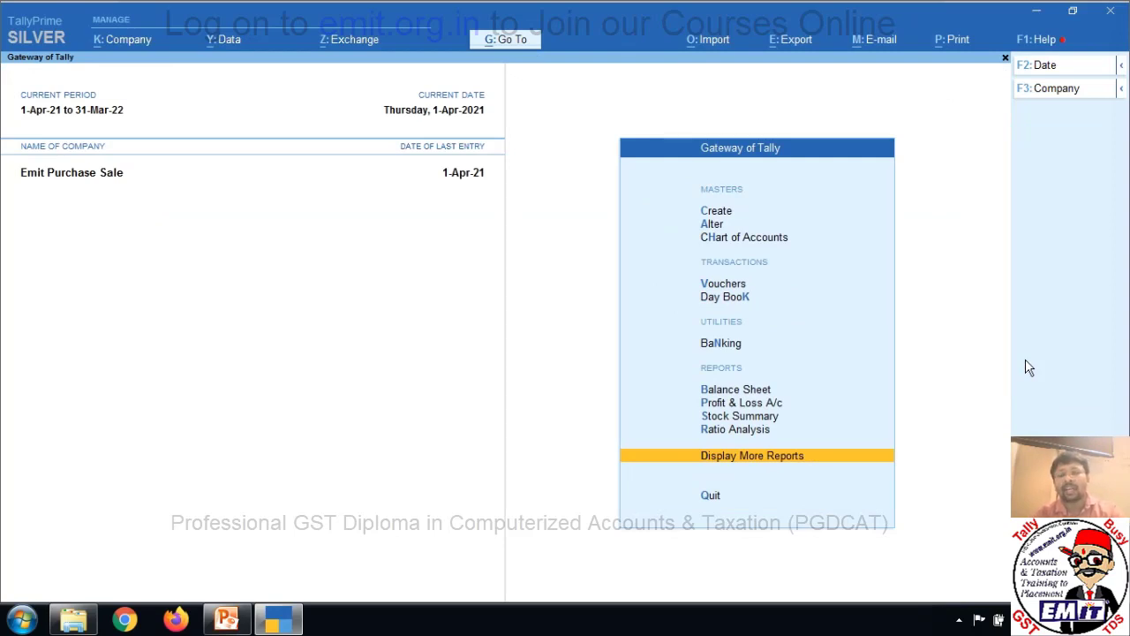
{"action": "key", "text": "Up"}
{"action": "key", "text": "Up"}
{"action": "key", "text": "Up"}
{"action": "key", "text": "Up"}
{"action": "key", "text": "Up"}
{"action": "key", "text": "Up"}
{"action": "key", "text": "Up"}
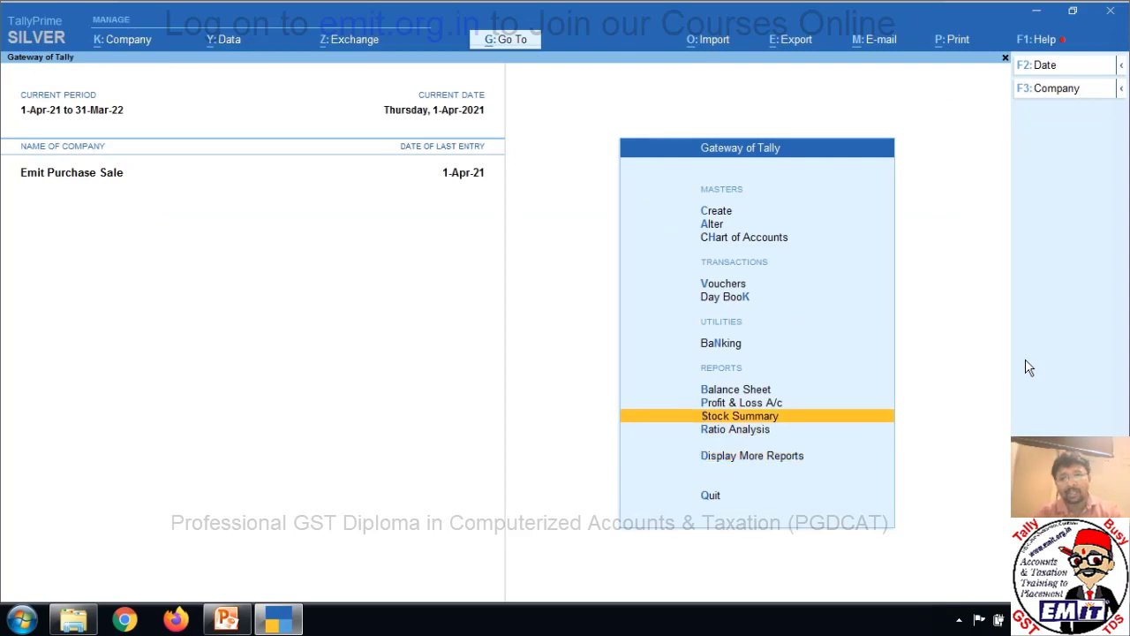
{"action": "key", "text": "Return"}
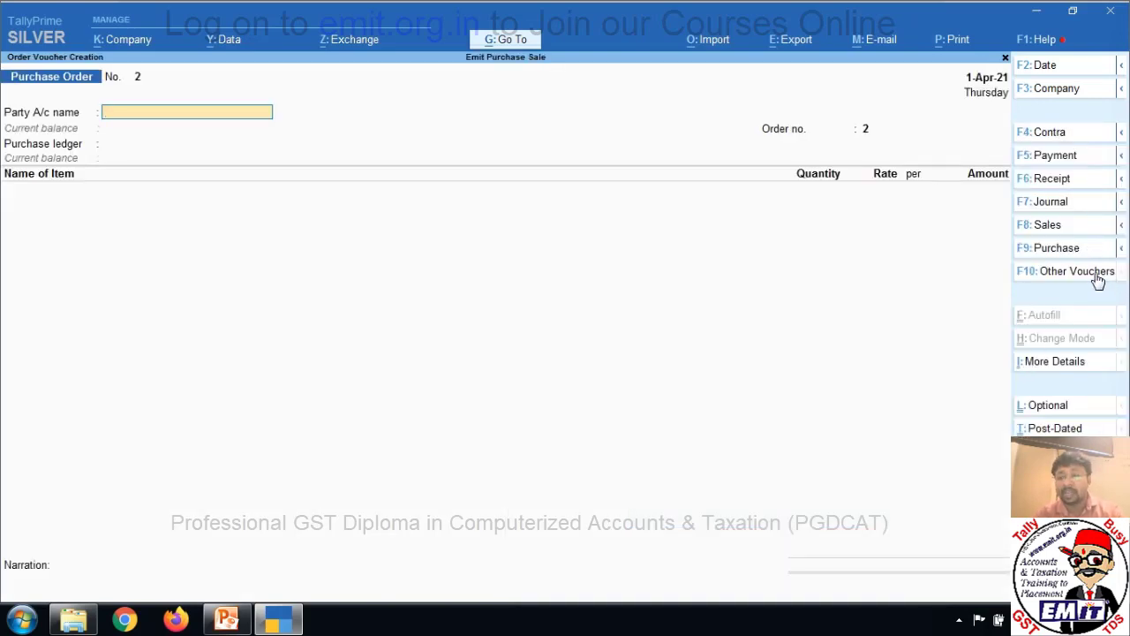
Activate the Receipt Note voucher type from the inactive voucher types.
{"action": "left_click", "coordinate": [1099, 272]}
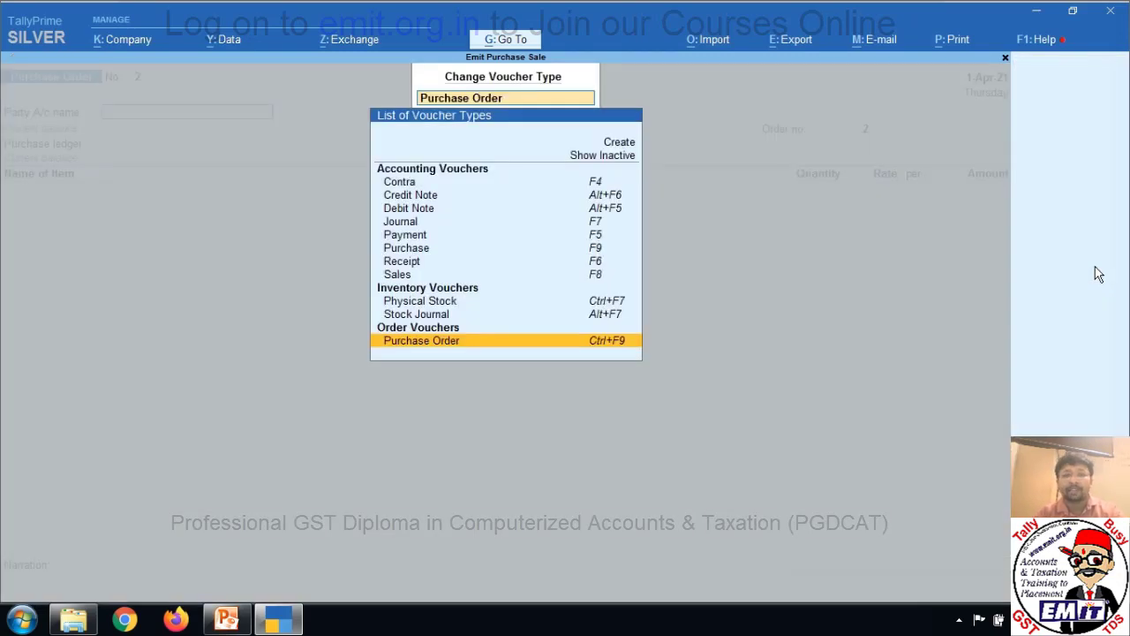
{"action": "key", "text": "Up"}
{"action": "key", "text": "Up"}
{"action": "key", "text": "Up"}
{"action": "key", "text": "Up"}
{"action": "key", "text": "Up"}
{"action": "key", "text": "Up"}
{"action": "key", "text": "Up"}
{"action": "key", "text": "Up"}
{"action": "key", "text": "Up"}
{"action": "key", "text": "Up"}
{"action": "key", "text": "Up"}
{"action": "key", "text": "Up"}
{"action": "key", "text": "Up"}
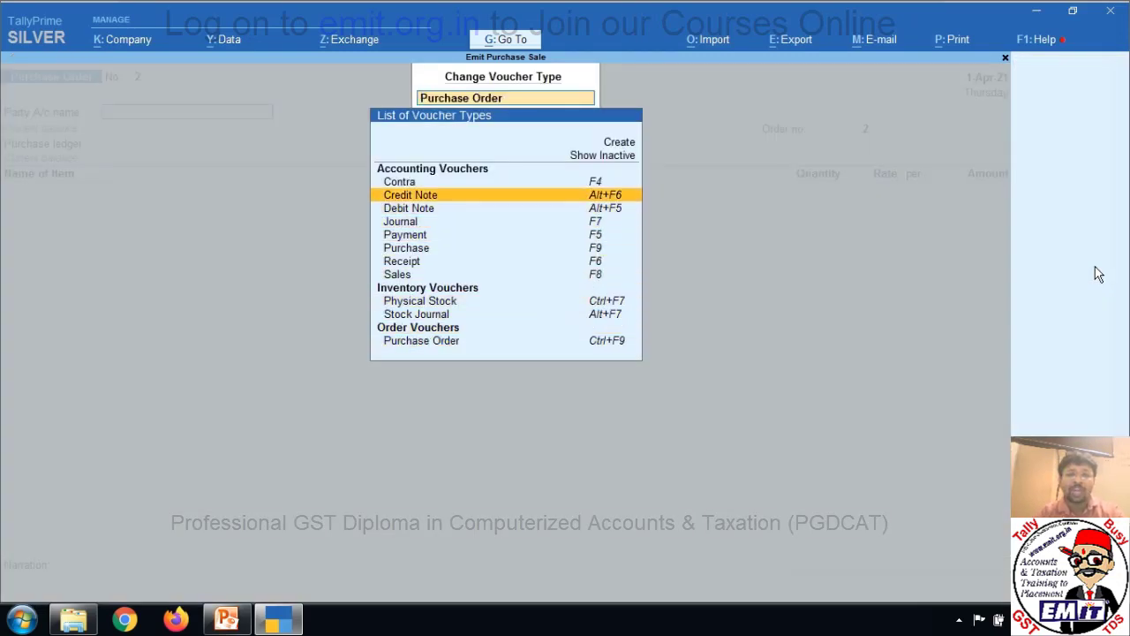
{"action": "key", "text": "Return"}
{"action": "key", "text": "Down"}
{"action": "key", "text": "Down"}
{"action": "key", "text": "Down"}
{"action": "key", "text": "Down"}
{"action": "key", "text": "Down"}
{"action": "key", "text": "Down"}
{"action": "key", "text": "Down"}
{"action": "key", "text": "Down"}
{"action": "key", "text": "Down"}
{"action": "key", "text": "Down"}
{"action": "key", "text": "Down"}
{"action": "key", "text": "Down"}
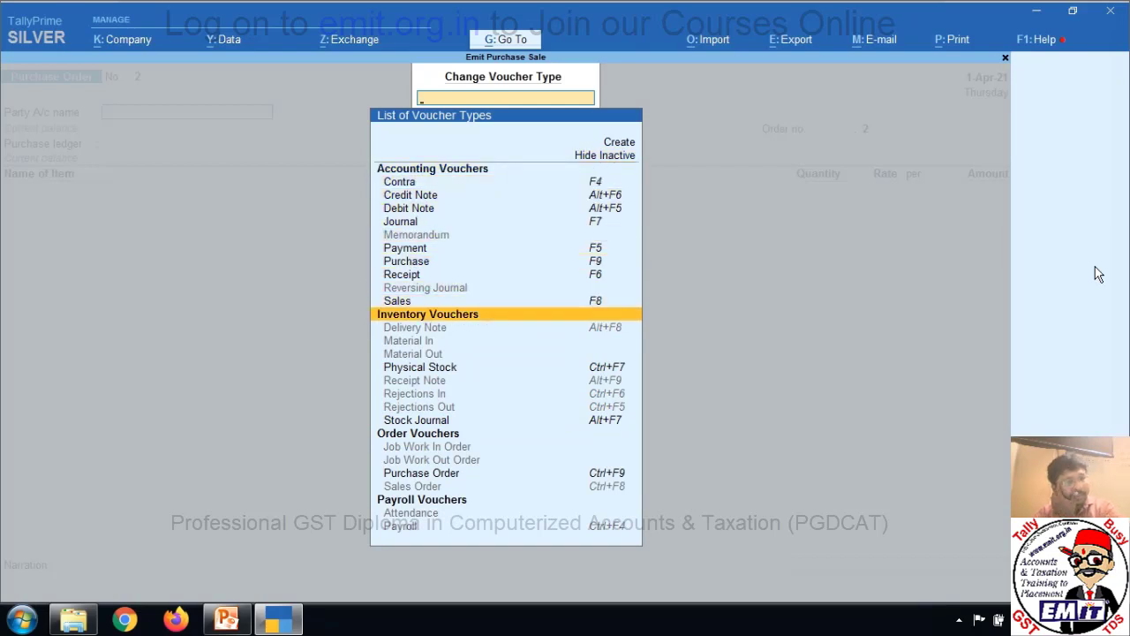
{"action": "key", "text": "Down"}
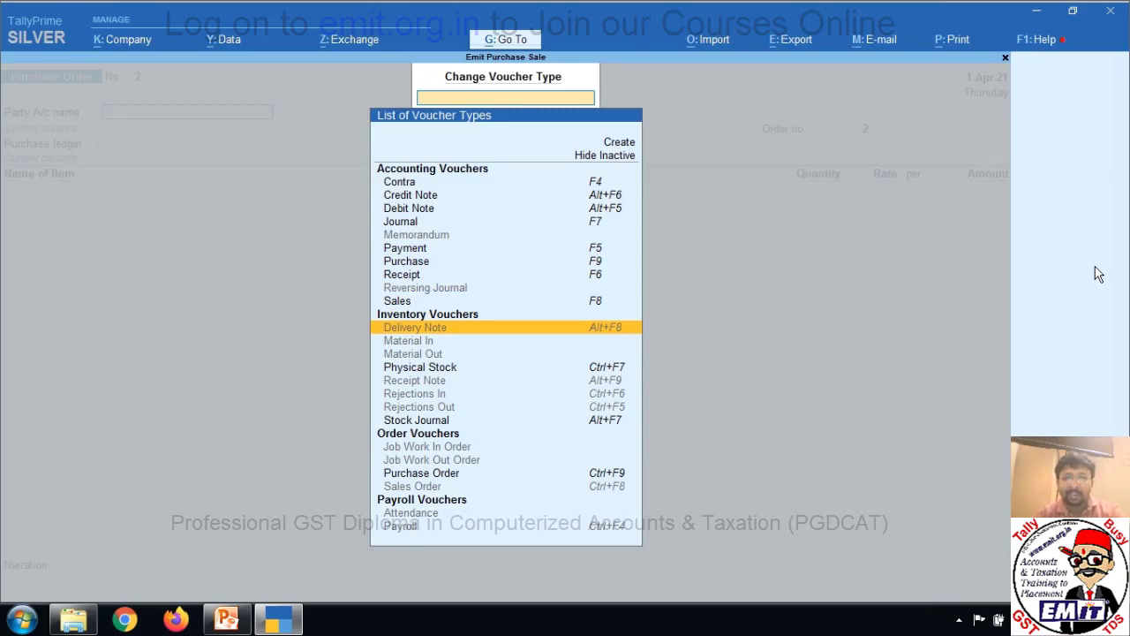
{"action": "key", "text": "Down"}
{"action": "key", "text": "Down"}
{"action": "key", "text": "Down"}
{"action": "key", "text": "Down"}
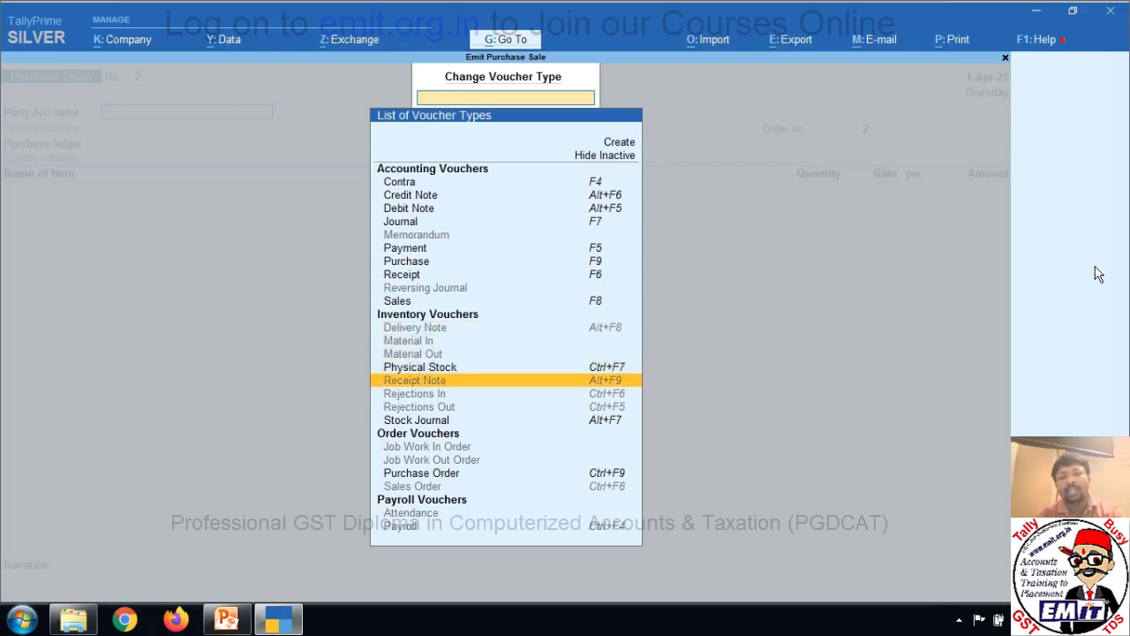
{"action": "key", "text": "Return"}
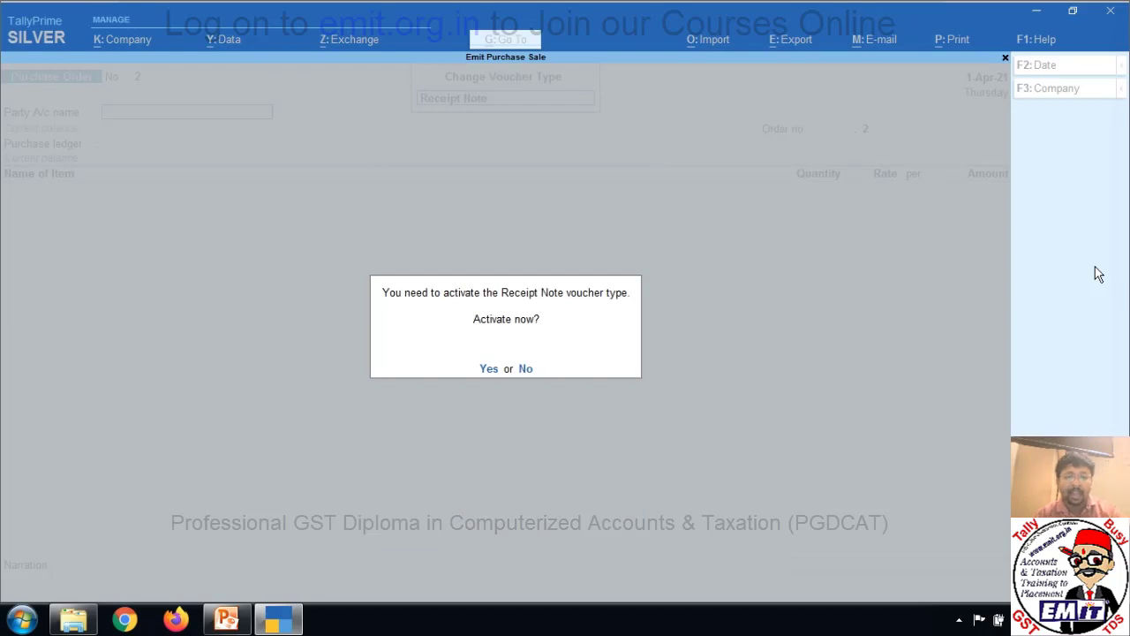
{"action": "key", "text": "y"}
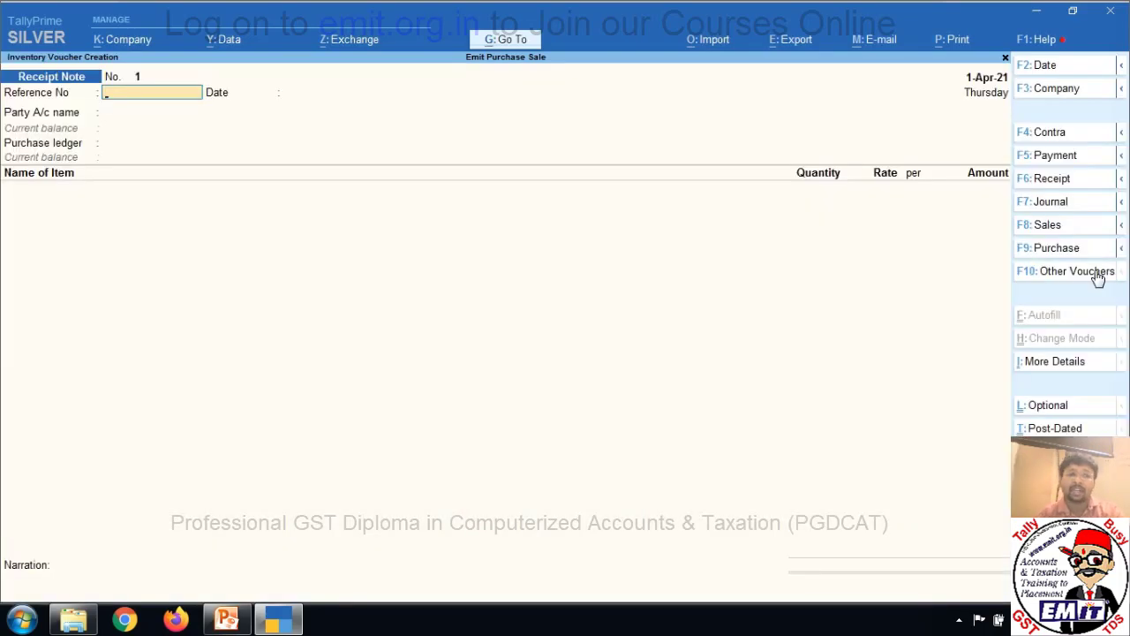
Enter reference ch/025, select the supplier and link the note to order ord/01.
{"action": "type", "text": "ch"}
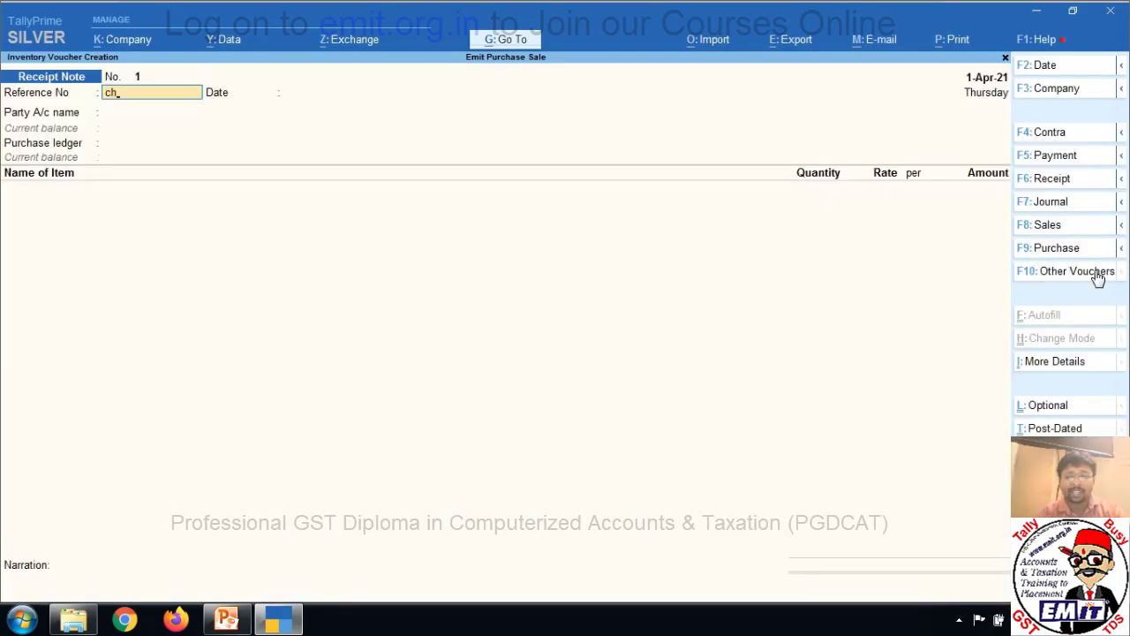
{"action": "type", "text": "/025"}
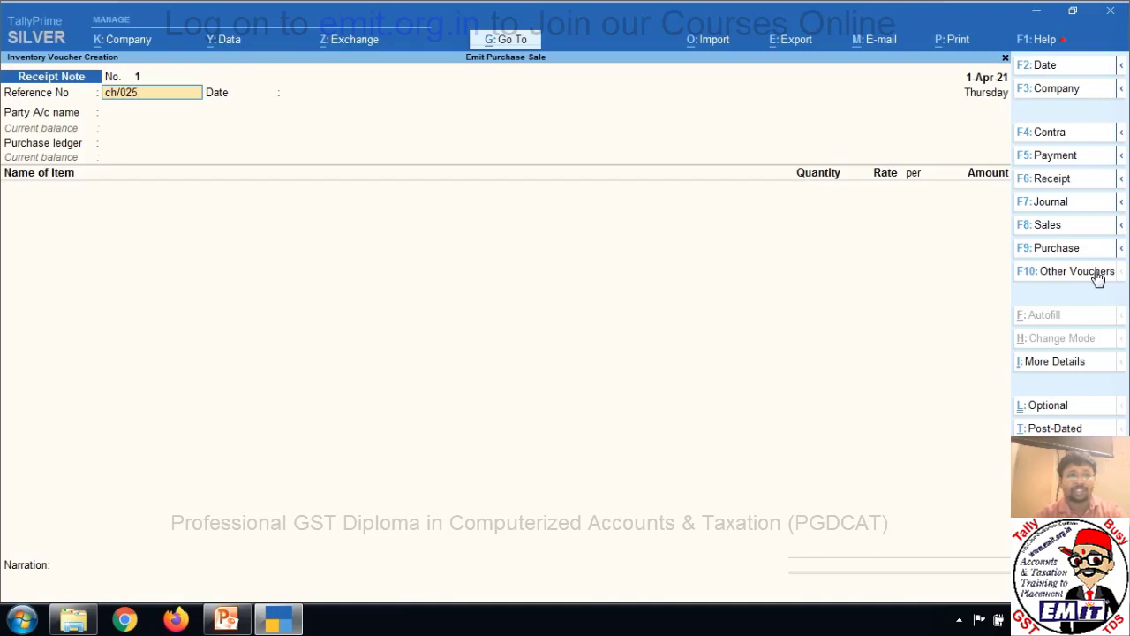
{"action": "key", "text": "Return"}
{"action": "key", "text": "Return"}
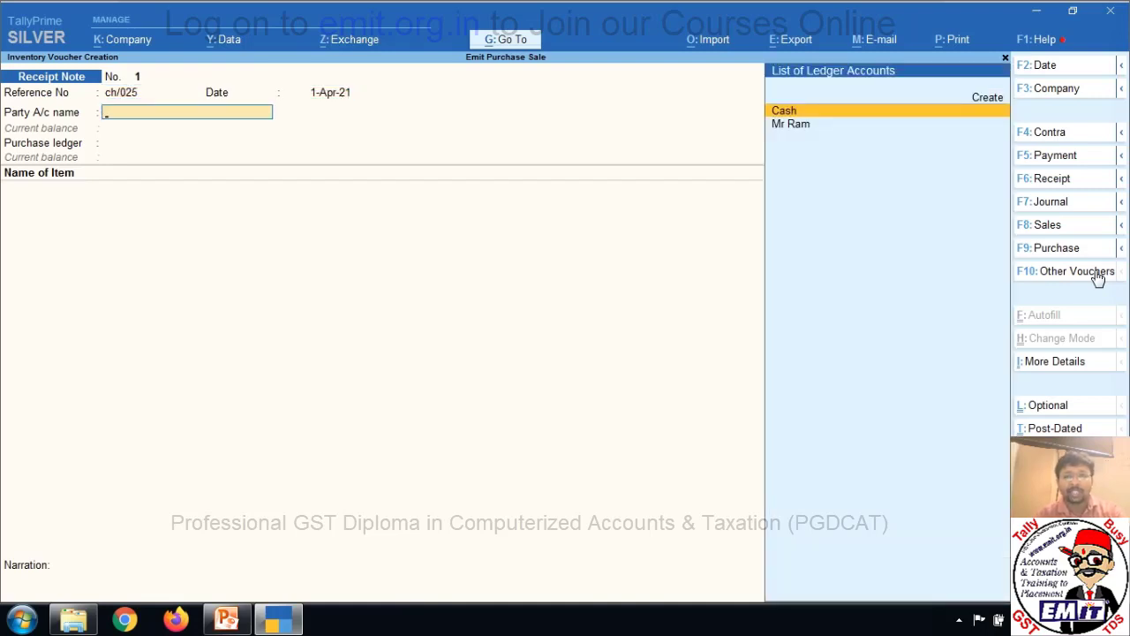
{"action": "key", "text": "Down"}
{"action": "key", "text": "Return"}
{"action": "key", "text": "Return"}
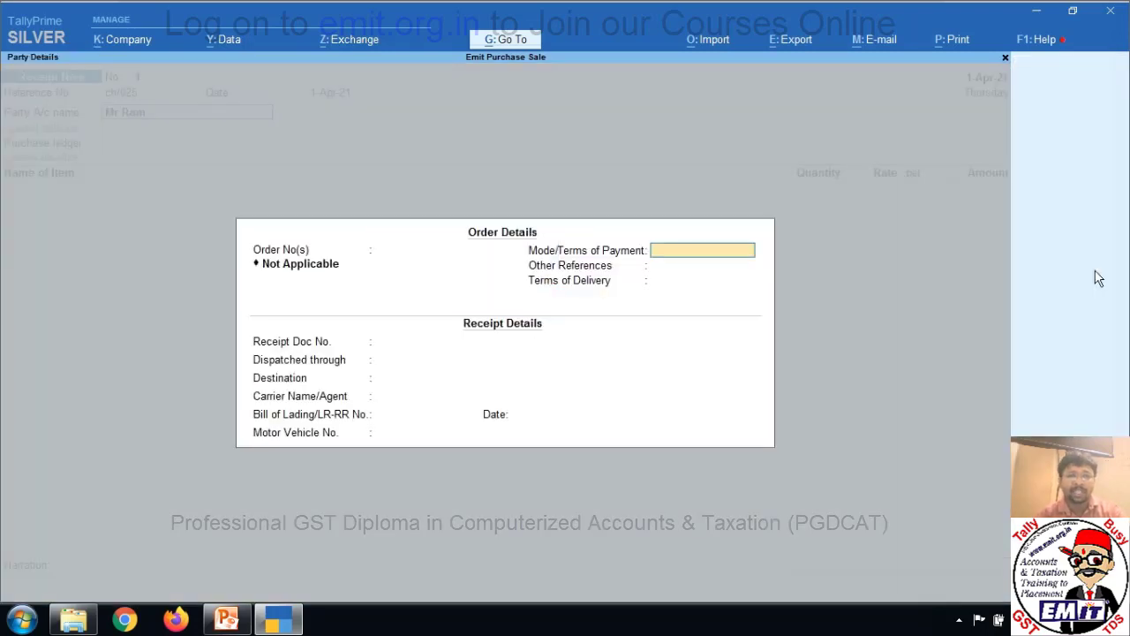
{"action": "key", "text": "BackSpace"}
{"action": "key", "text": "Down"}
{"action": "key", "text": "Return"}
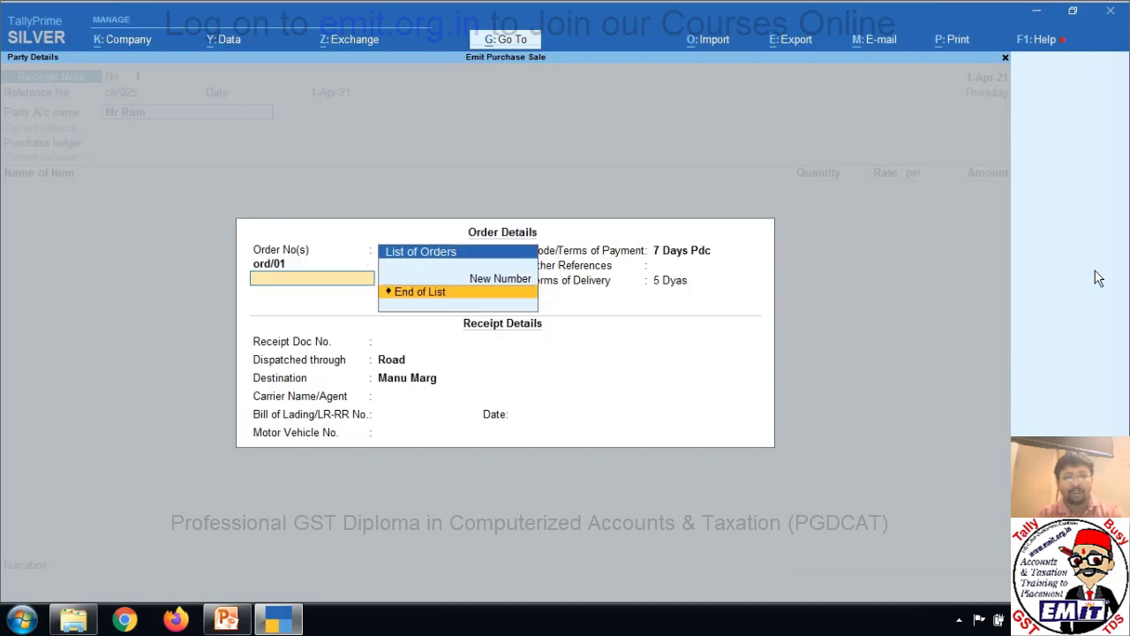
{"action": "key", "text": "Return"}
{"action": "key", "text": "Return"}
{"action": "key", "text": "Return"}
{"action": "key", "text": "Return"}
{"action": "key", "text": "Return"}
{"action": "key", "text": "Return"}
{"action": "key", "text": "Return"}
{"action": "key", "text": "Return"}
{"action": "key", "text": "Return"}
{"action": "key", "text": "Return"}
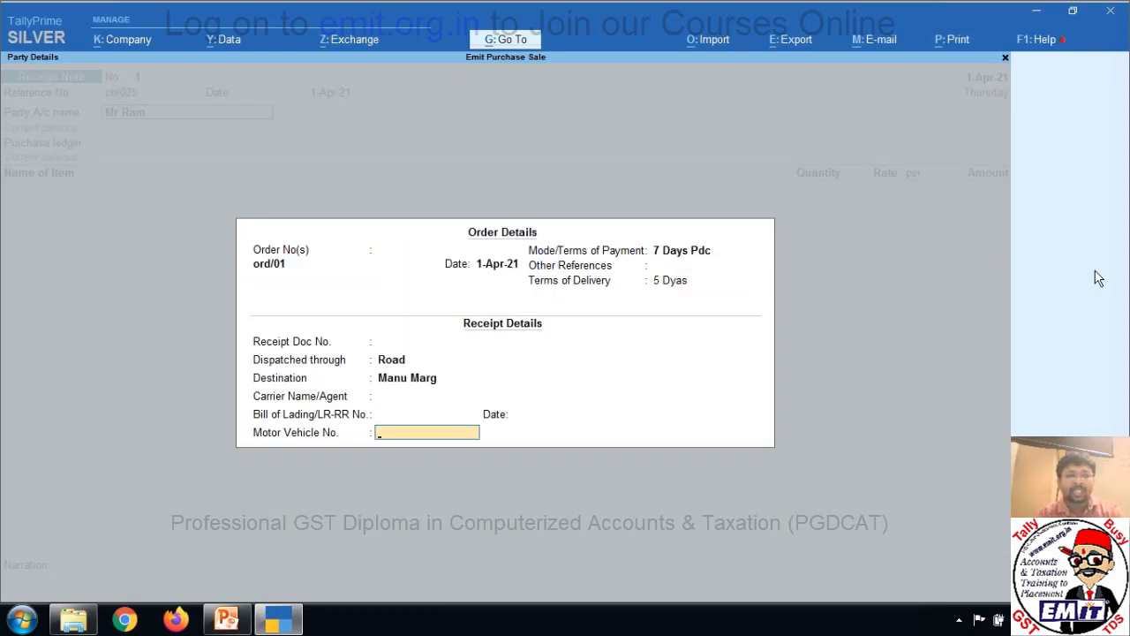
{"action": "key", "text": "Return"}
{"action": "key", "text": "Return"}
{"action": "key", "text": "Return"}
{"action": "key", "text": "Return"}
{"action": "key", "text": "Return"}
{"action": "key", "text": "Return"}
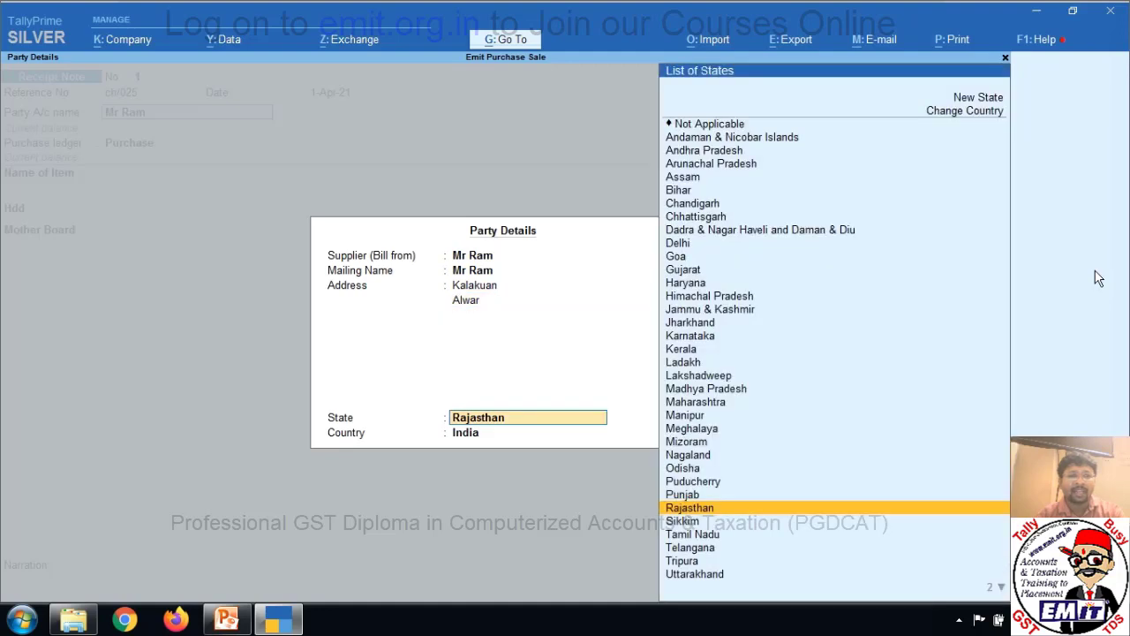
{"action": "key", "text": "Return"}
{"action": "key", "text": "Return"}
{"action": "key", "text": "Return"}
{"action": "key", "text": "Return"}
{"action": "key", "text": "Return"}
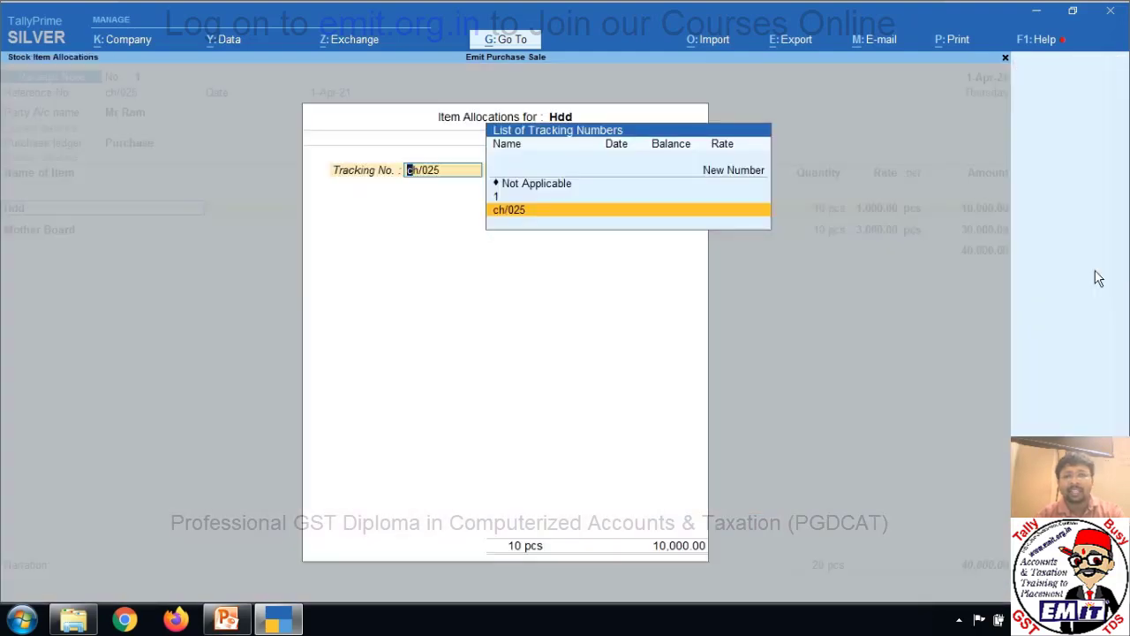
Keep only Hdd at 10 pcs, remove the Mother Board line, and save the note.
{"action": "key", "text": "Return"}
{"action": "key", "text": "Return"}
{"action": "key", "text": "Return"}
{"action": "key", "text": "Return"}
{"action": "key", "text": "Return"}
{"action": "key", "text": "Return"}
{"action": "key", "text": "Return"}
{"action": "key", "text": "Return"}
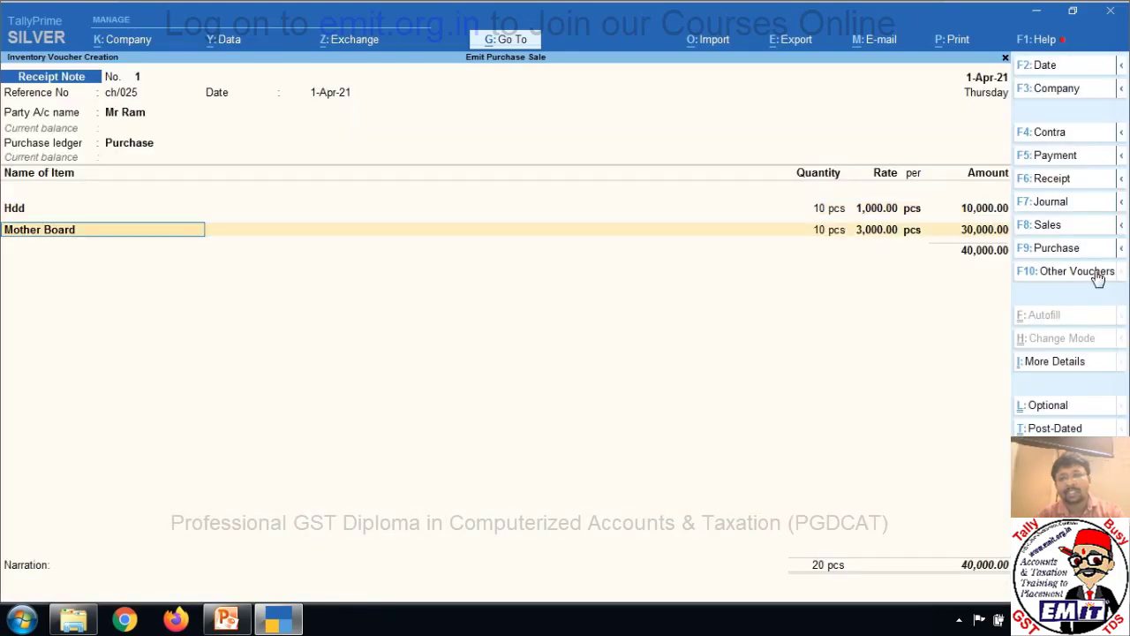
{"action": "key", "text": "BackSpace"}
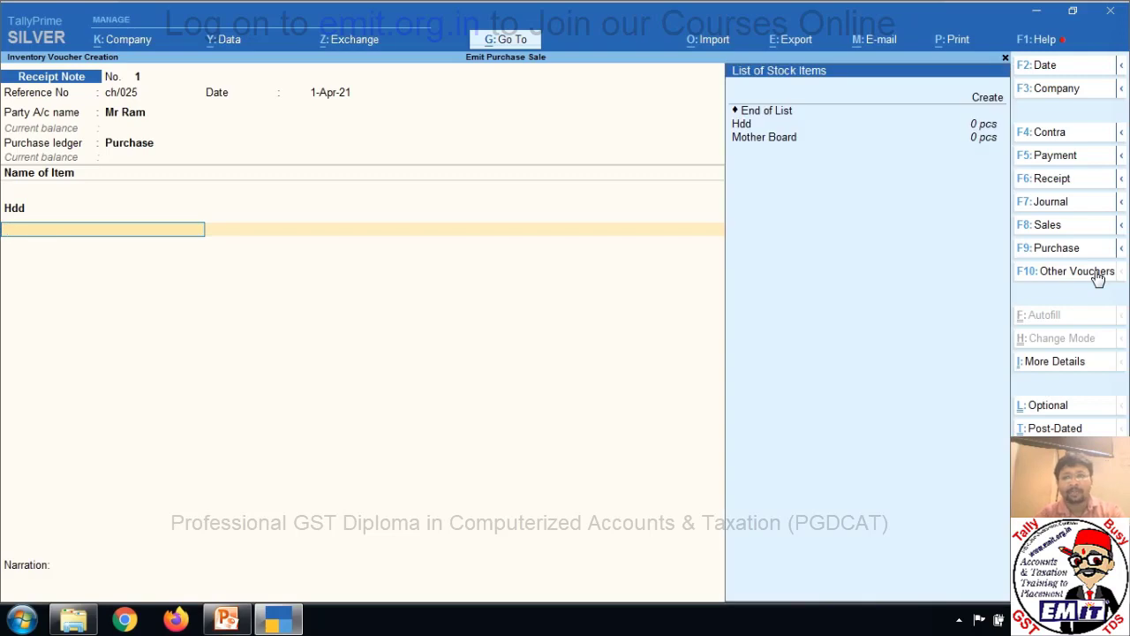
{"action": "key", "text": "Up"}
{"action": "key", "text": "Down"}
{"action": "key", "text": "Return"}
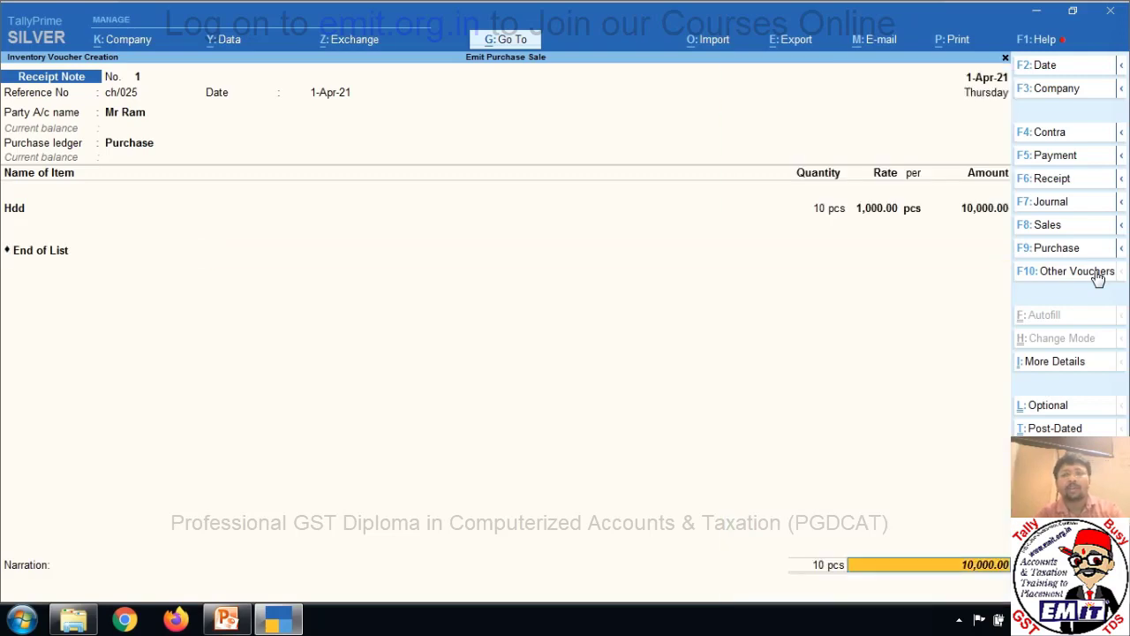
{"action": "key", "text": "Return"}
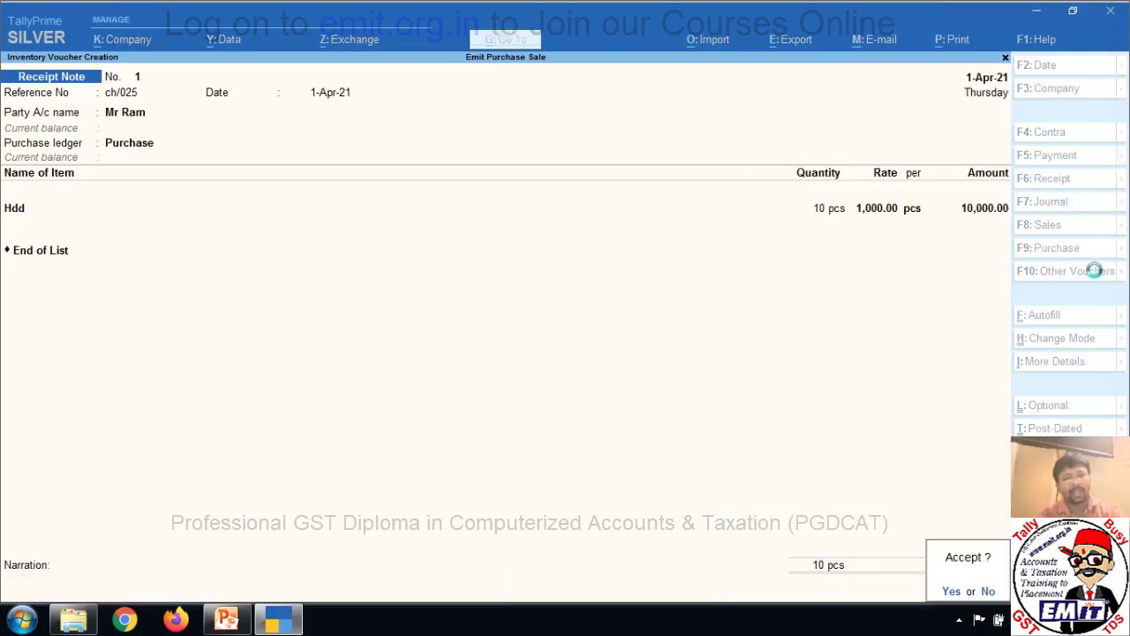
{"action": "key", "text": "y"}
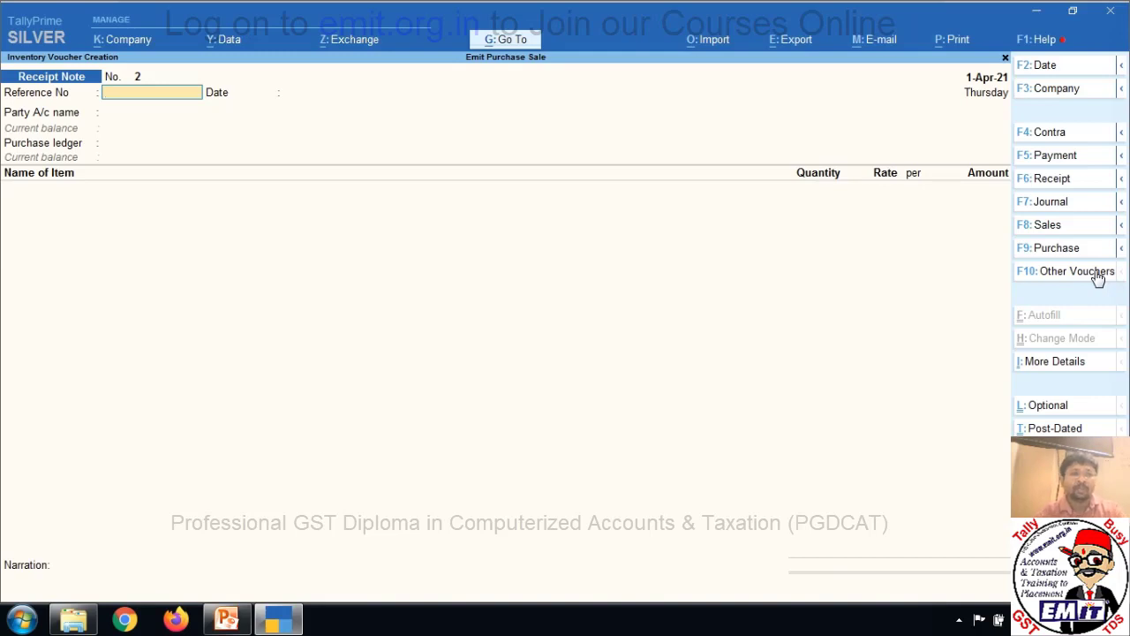
Start a new Receipt Note with reference ch/026 for the supplier against ord/01.
{"action": "left_click", "coordinate": [1098, 278]}
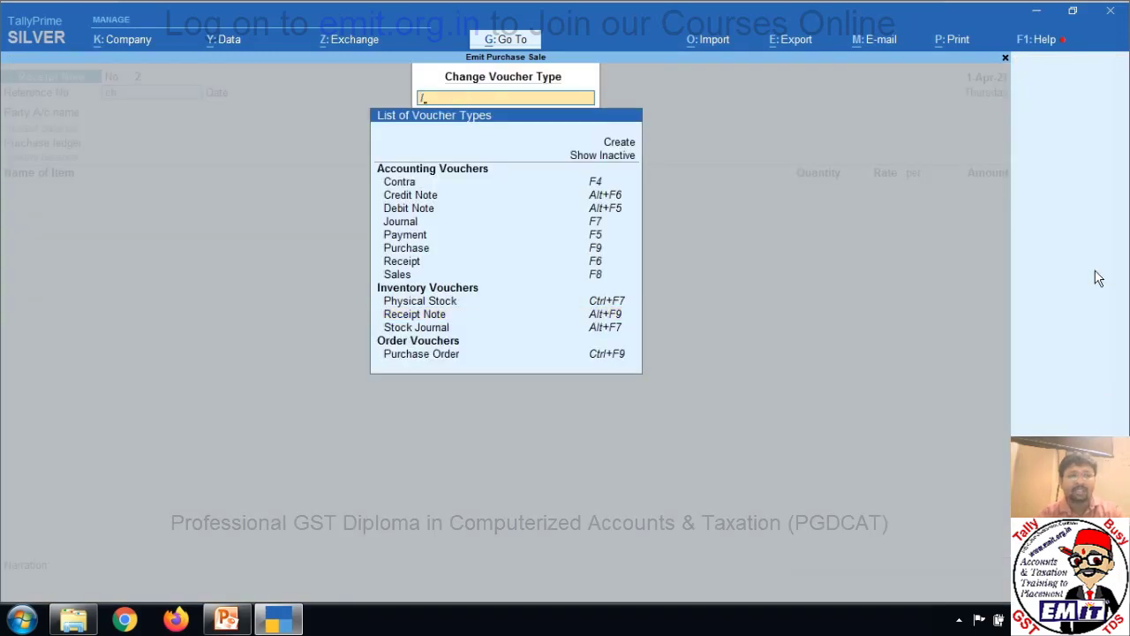
{"action": "key", "text": "alt+F9"}
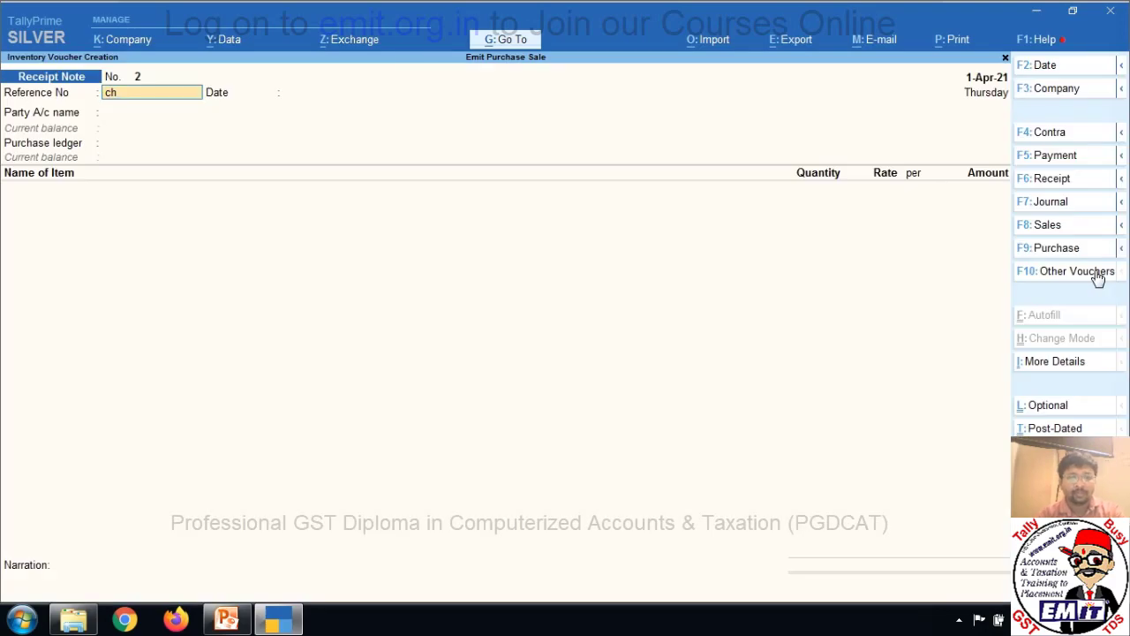
{"action": "type", "text": "ch/026"}
{"action": "key", "text": "Return"}
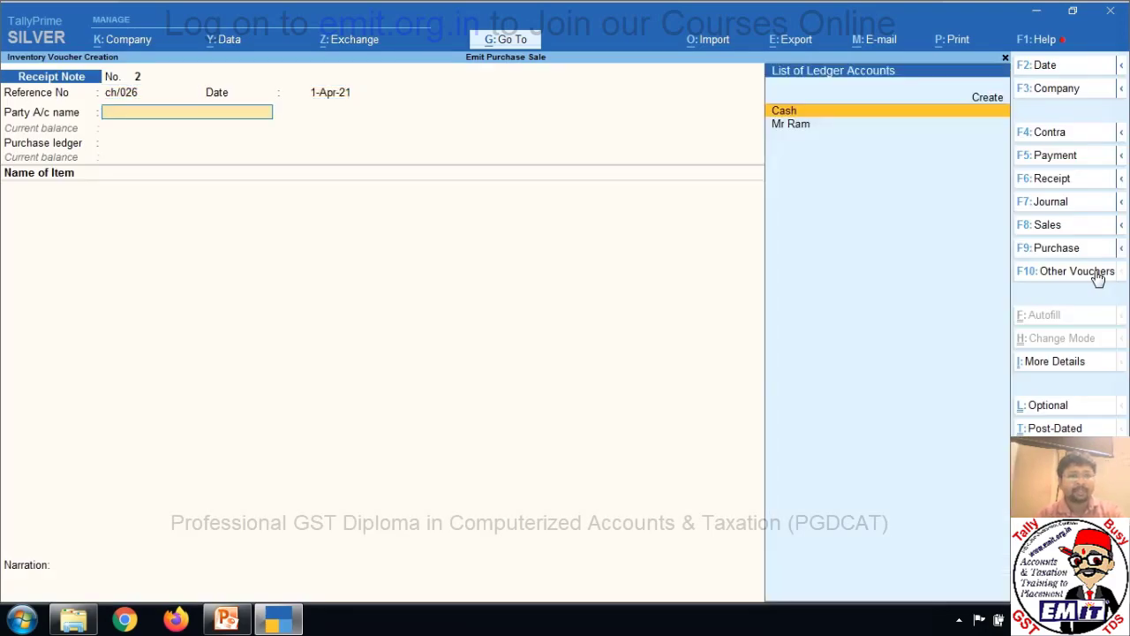
{"action": "key", "text": "Return"}
{"action": "key", "text": "Return"}
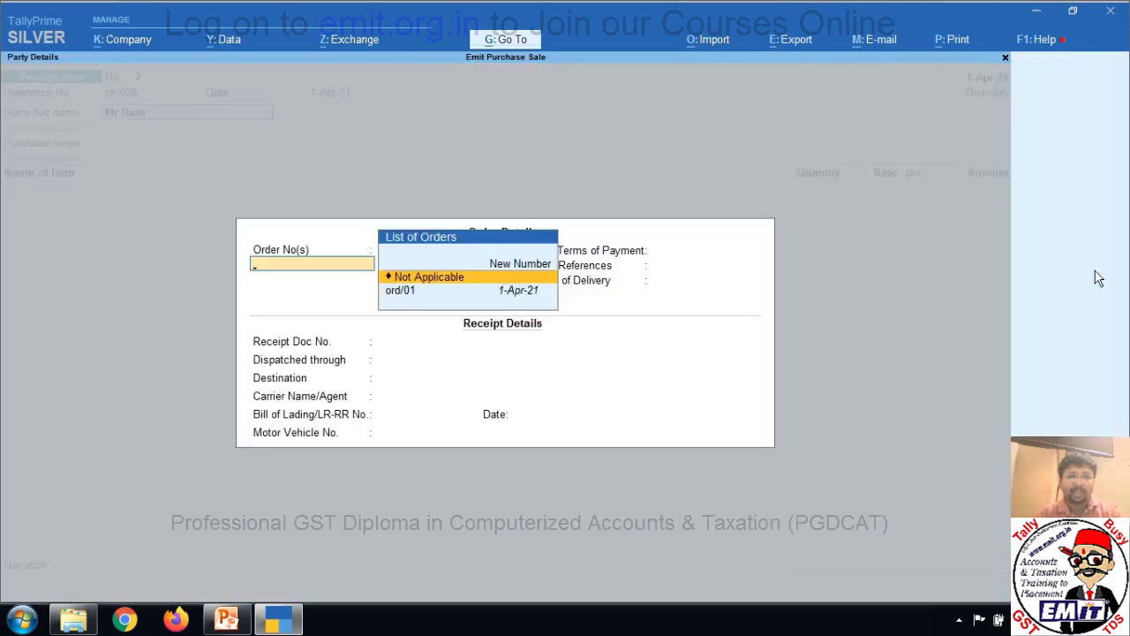
{"action": "key", "text": "Down"}
{"action": "key", "text": "Return"}
Use the Purchase ledger and allocate Mother Board to tracking number ch/026.
{"action": "key", "text": "Return"}
{"action": "key", "text": "Return"}
{"action": "key", "text": "Return"}
{"action": "key", "text": "Return"}
{"action": "key", "text": "Return"}
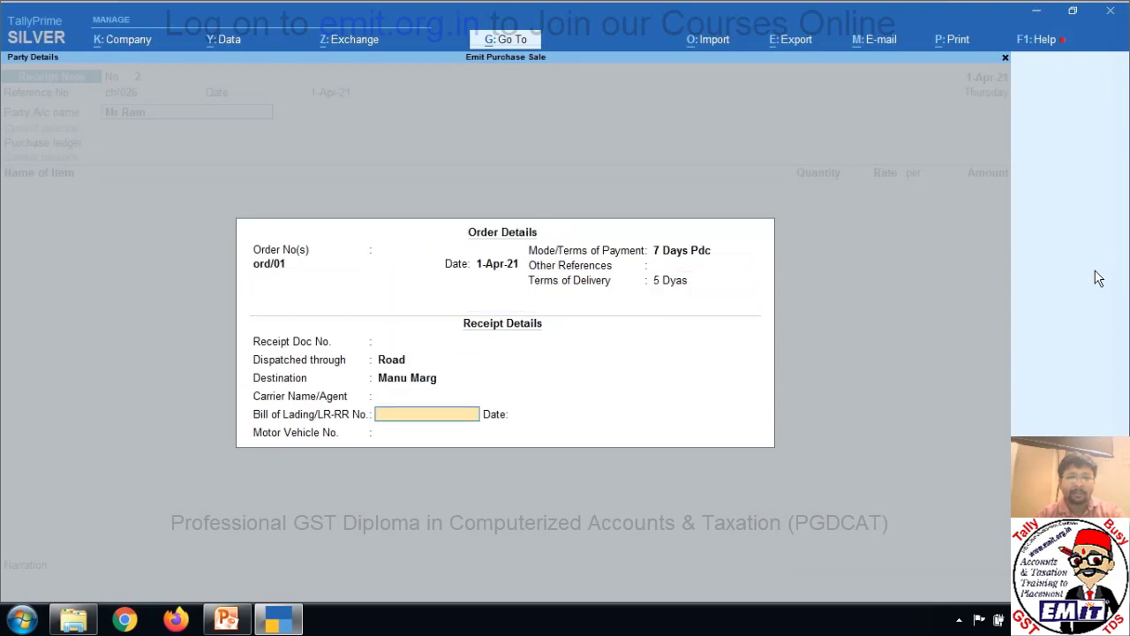
{"action": "key", "text": "Return"}
{"action": "key", "text": "Return"}
{"action": "key", "text": "Return"}
{"action": "key", "text": "Return"}
{"action": "key", "text": "Return"}
{"action": "key", "text": "Return"}
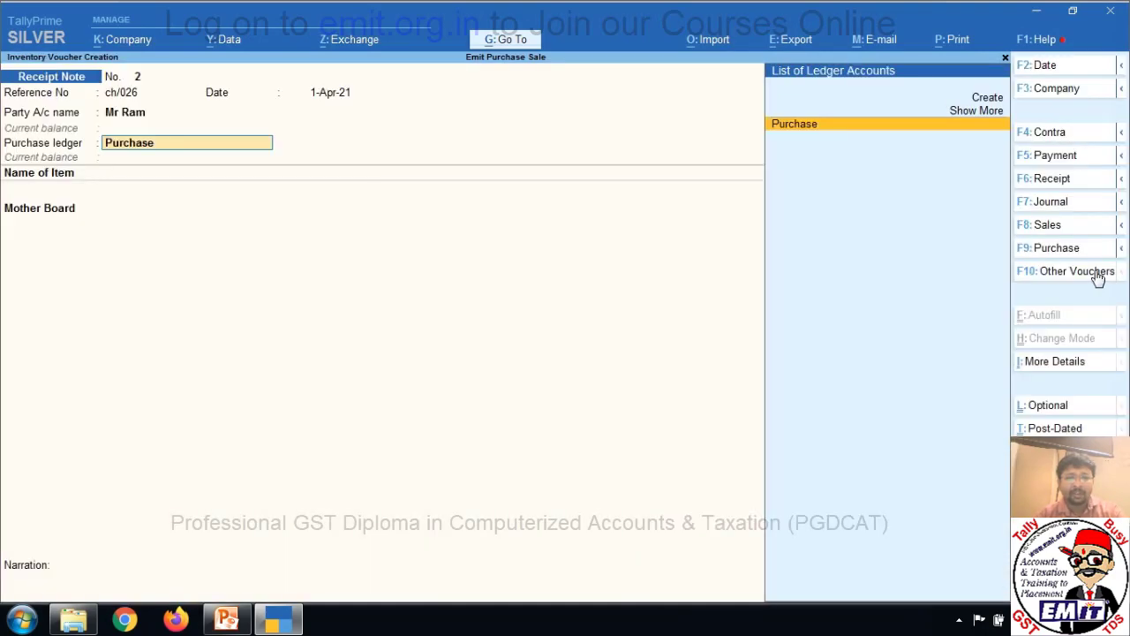
{"action": "key", "text": "Return"}
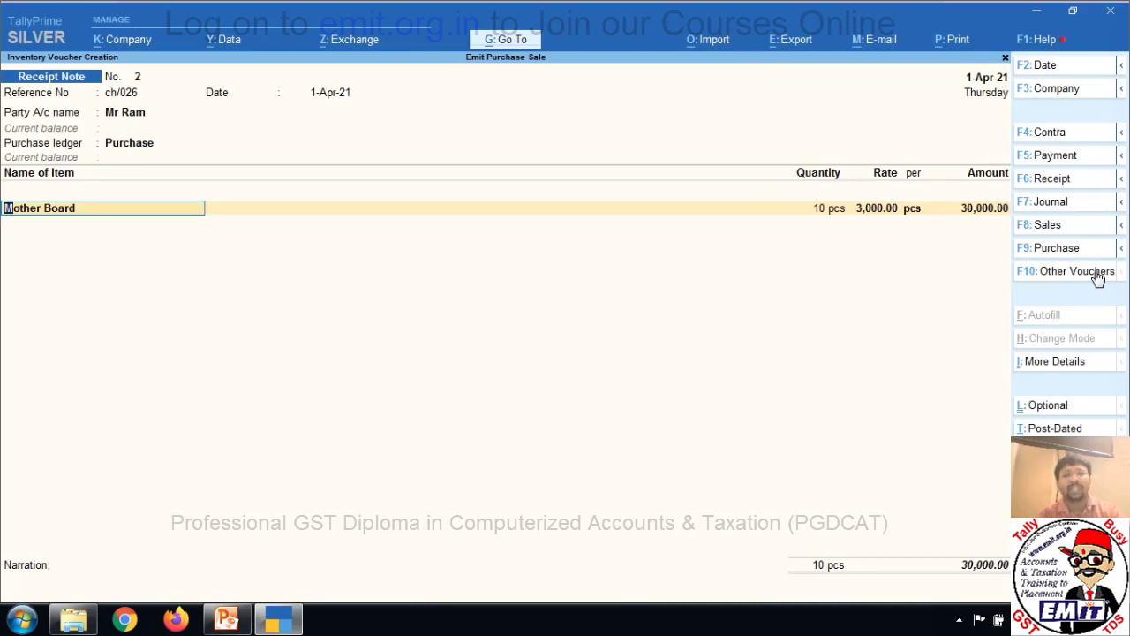
{"action": "key", "text": "Return"}
{"action": "key", "text": "Return"}
{"action": "key", "text": "Return"}
{"action": "key", "text": "Return"}
{"action": "key", "text": "Return"}
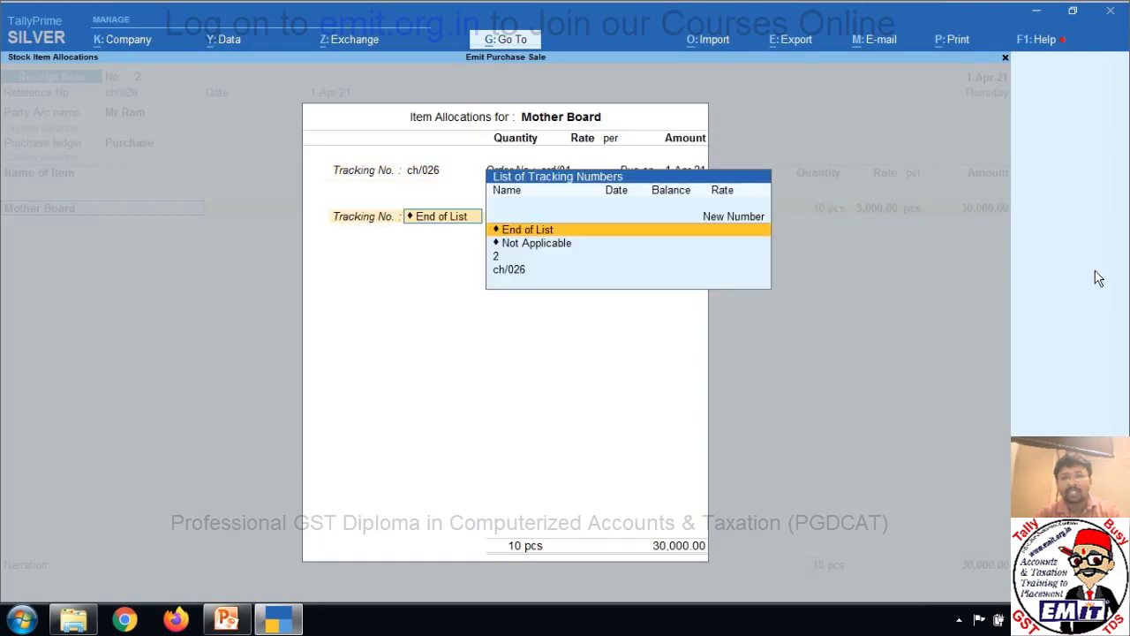
{"action": "key", "text": "Return"}
{"action": "key", "text": "Return"}
{"action": "key", "text": "Return"}
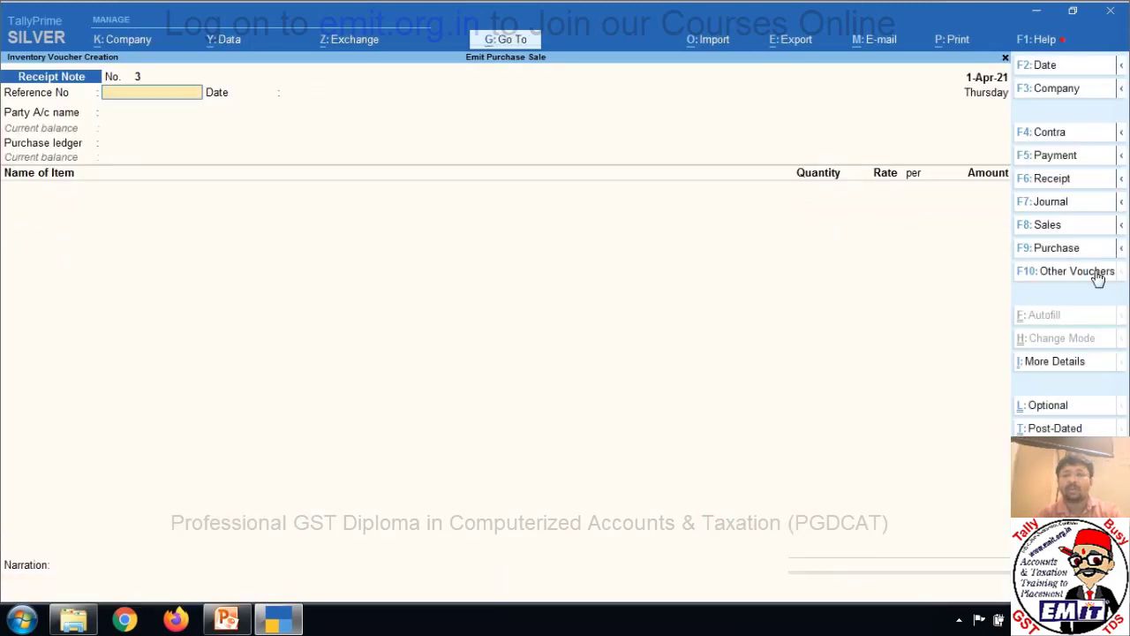
{"action": "key", "text": "Escape"}
Open the Purchase Order Outstandings report for all orders under Statements of Inventory.
{"action": "key", "text": "Down"}
{"action": "key", "text": "Down"}
{"action": "key", "text": "Down"}
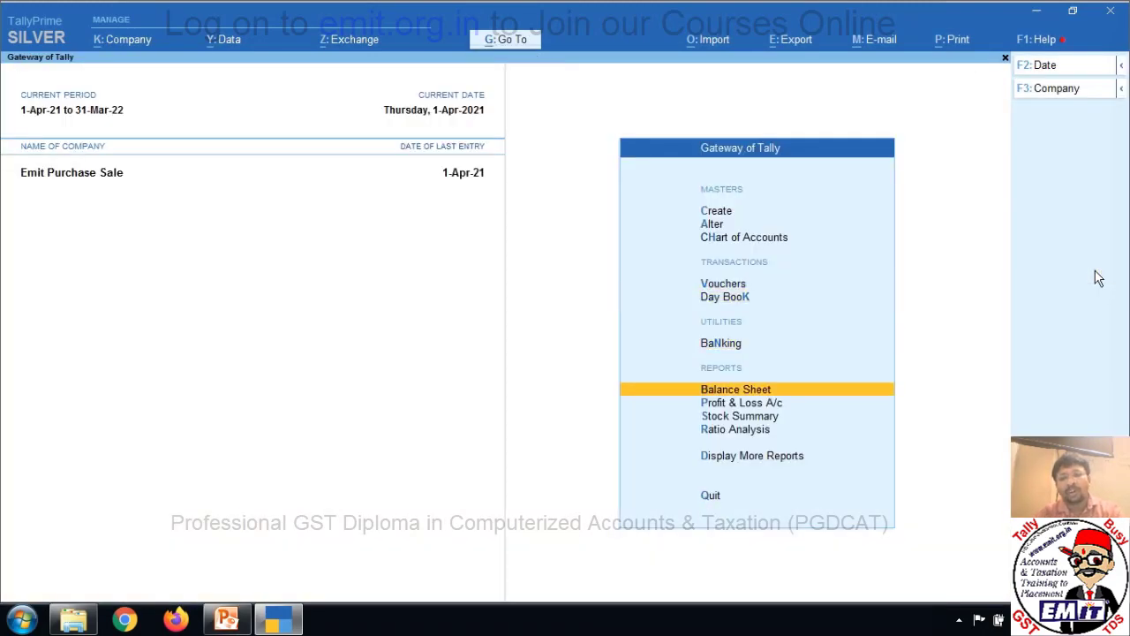
{"action": "key", "text": "Down"}
{"action": "key", "text": "Down"}
{"action": "key", "text": "Down"}
{"action": "key", "text": "Down"}
{"action": "key", "text": "Return"}
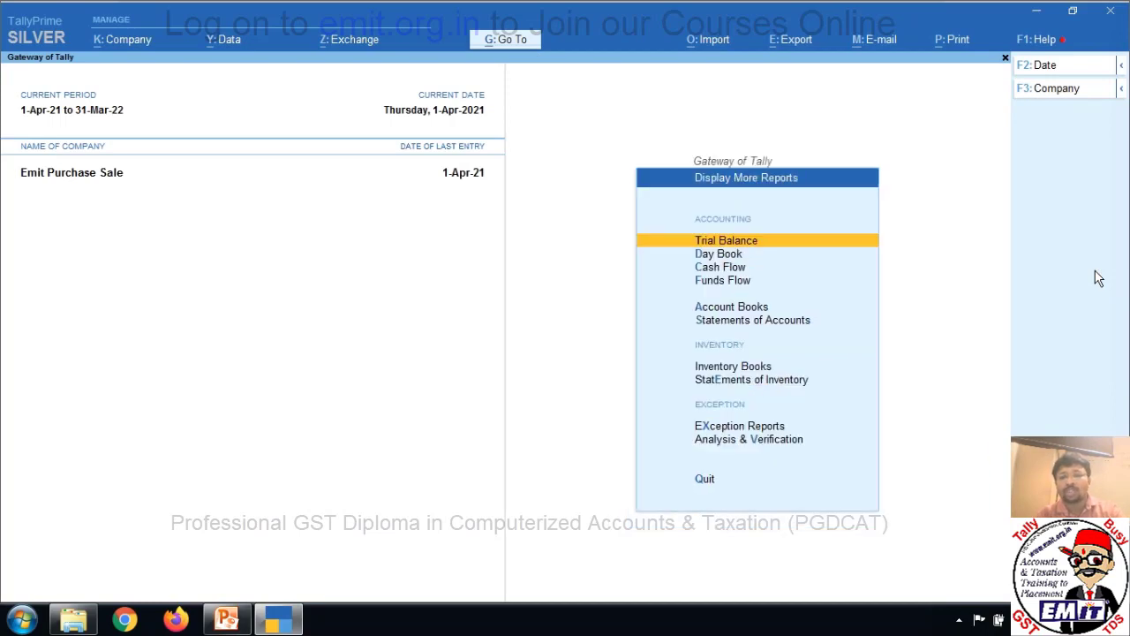
{"action": "key", "text": "Down"}
{"action": "key", "text": "Down"}
{"action": "key", "text": "Down"}
{"action": "key", "text": "Down"}
{"action": "key", "text": "Down"}
{"action": "key", "text": "Down"}
{"action": "key", "text": "Down"}
{"action": "key", "text": "Return"}
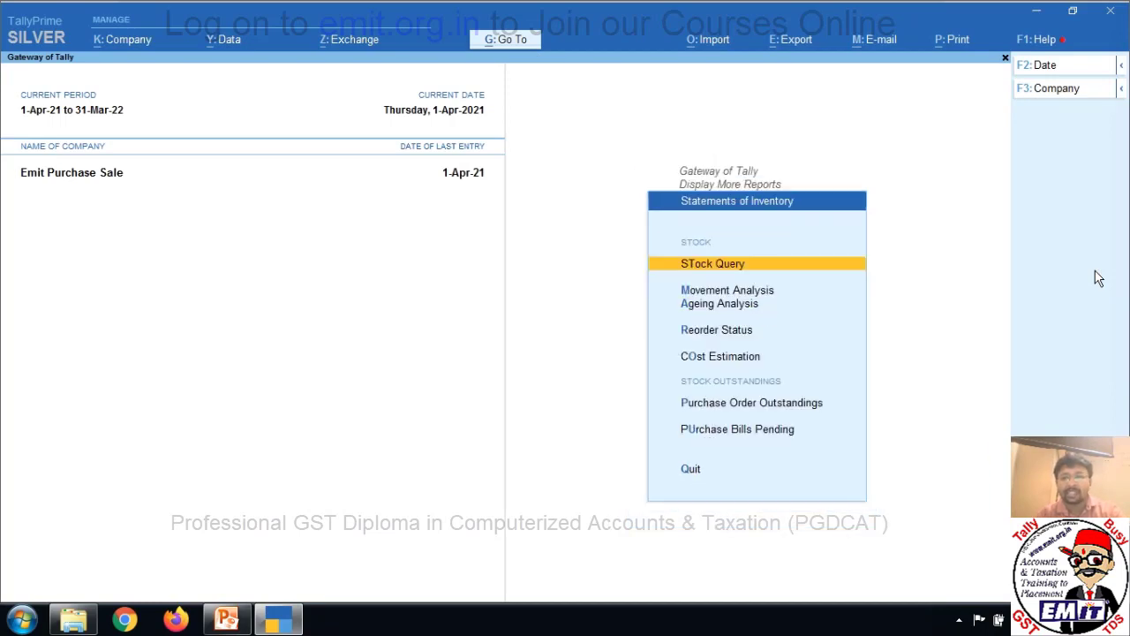
{"action": "key", "text": "Down"}
{"action": "key", "text": "Down"}
{"action": "key", "text": "Down"}
{"action": "key", "text": "Down"}
{"action": "key", "text": "Down"}
{"action": "key", "text": "Down"}
{"action": "key", "text": "Down"}
{"action": "key", "text": "Up"}
{"action": "key", "text": "Up"}
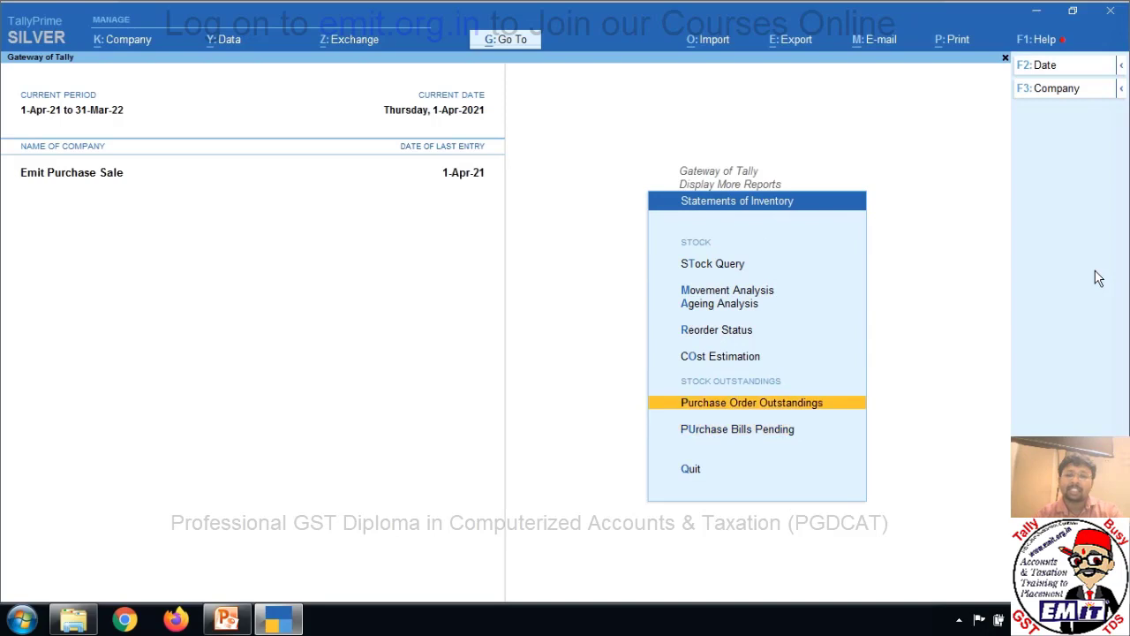
{"action": "key", "text": "Return"}
{"action": "key", "text": "Down"}
{"action": "key", "text": "Down"}
{"action": "key", "text": "Down"}
{"action": "key", "text": "Down"}
{"action": "key", "text": "Down"}
{"action": "key", "text": "Down"}
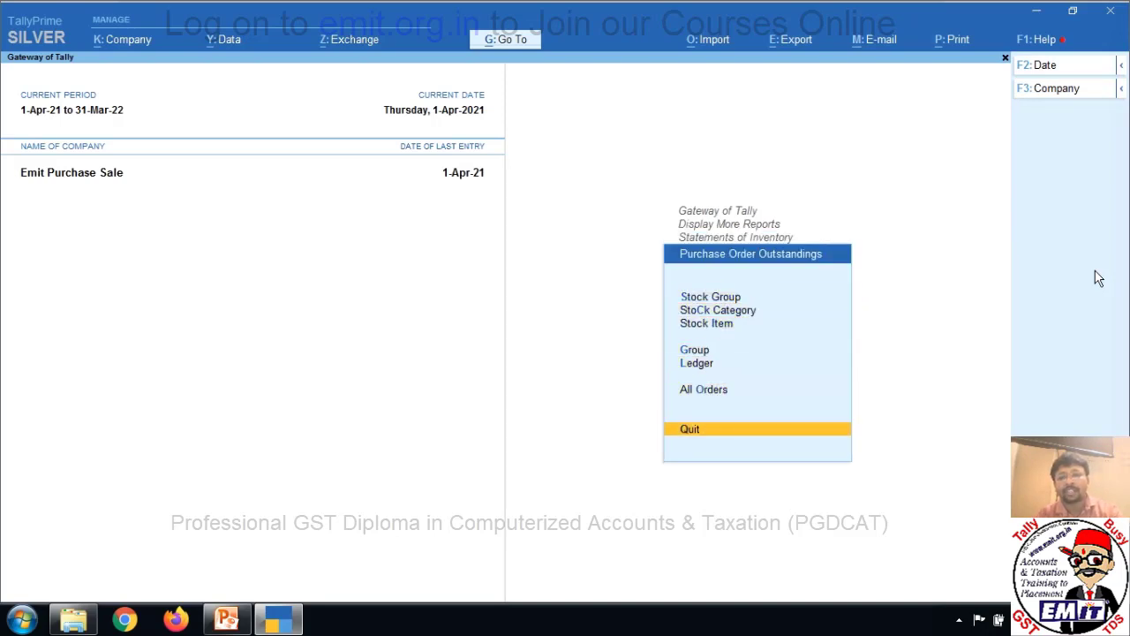
{"action": "key", "text": "Up"}
{"action": "key", "text": "Return"}
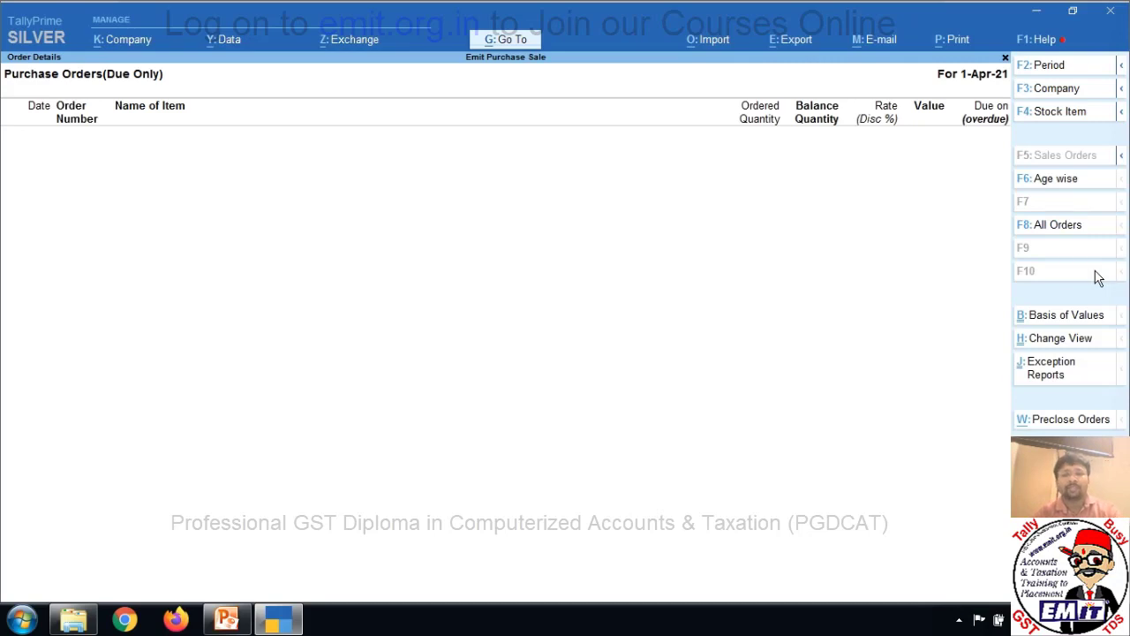
Review Purchase Bills Pending showing receipts ch/025 and ch/026 totalling 40,000, then return to Gateway.
{"action": "key", "text": "Escape"}
{"action": "key", "text": "Escape"}
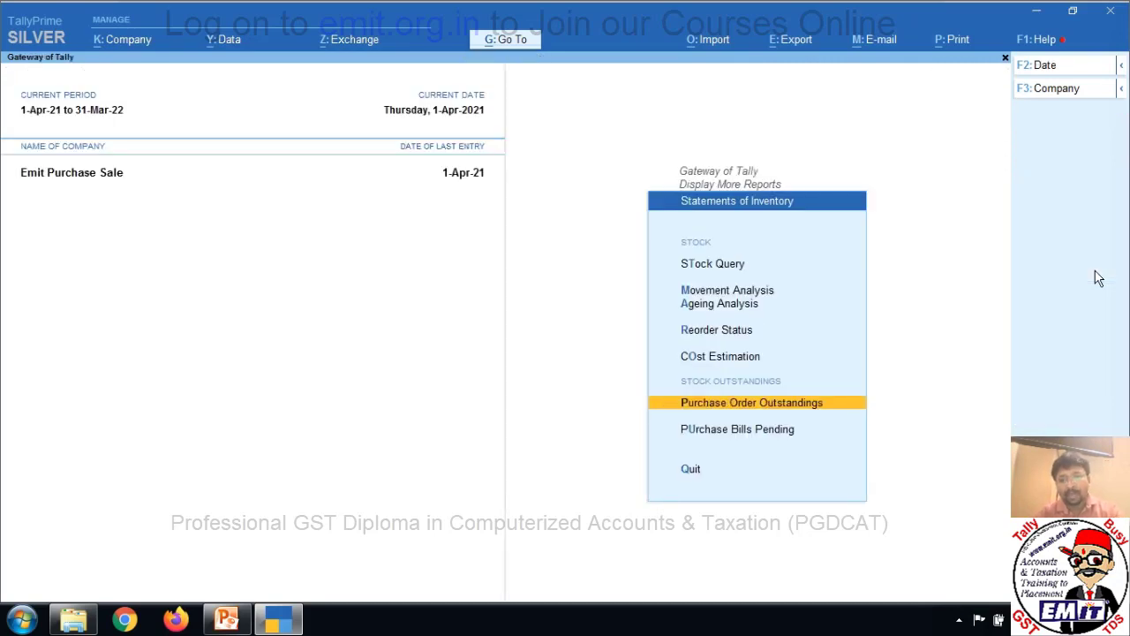
{"action": "key", "text": "Down"}
{"action": "key", "text": "Return"}
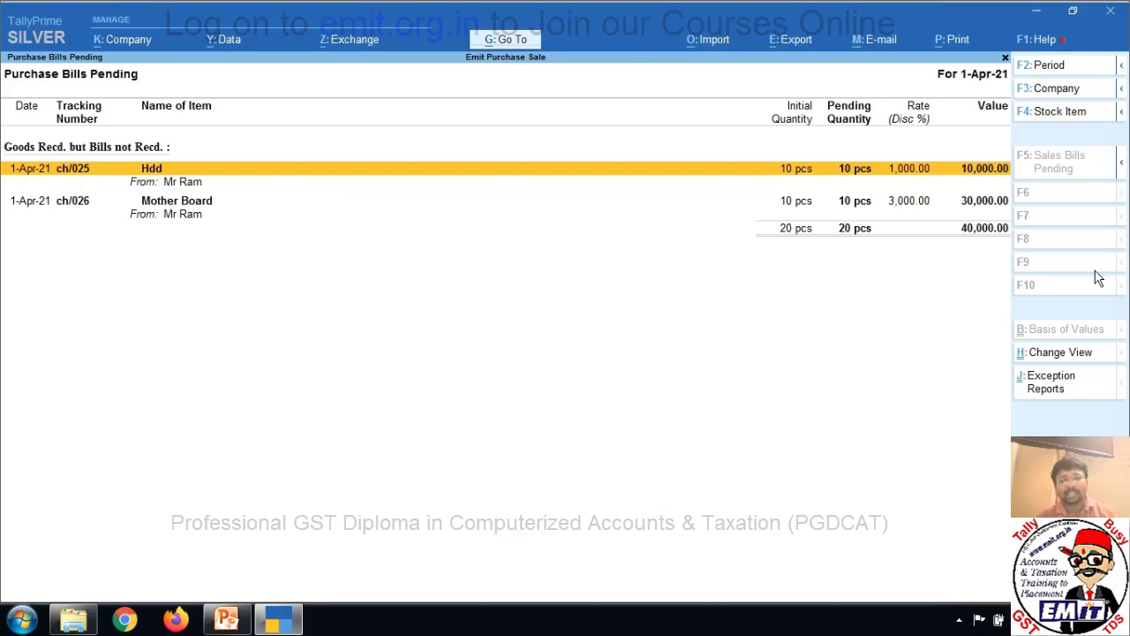
{"action": "key", "text": "Escape"}
{"action": "key", "text": "Escape"}
{"action": "key", "text": "Escape"}
{"action": "key", "text": "Escape"}
{"action": "key", "text": "Escape"}
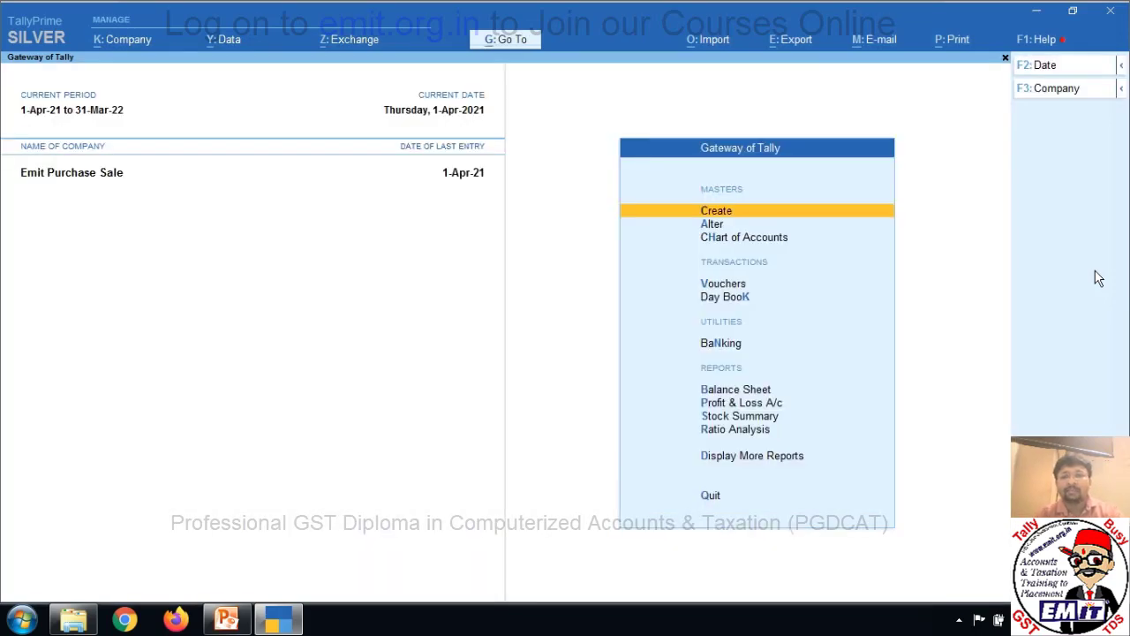
Start a Purchase voucher with supplier invoice number inv/020, date 1-Apr-21, and the supplier party.
{"action": "key", "text": "Down"}
{"action": "key", "text": "Down"}
{"action": "key", "text": "Down"}
{"action": "key", "text": "Return"}
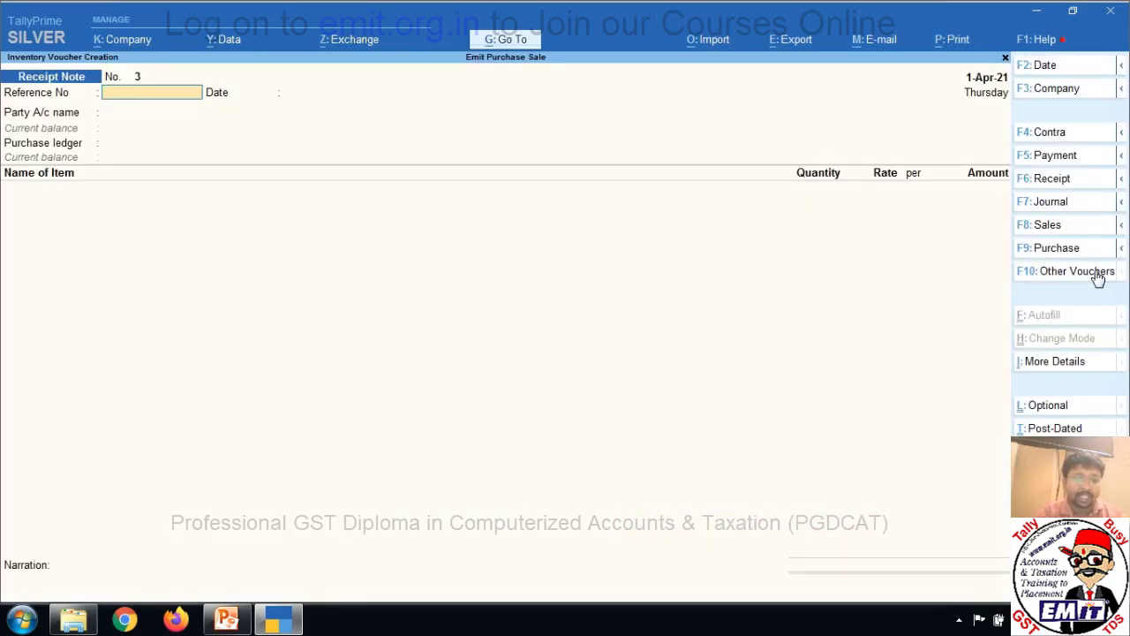
{"action": "key", "text": "F9"}
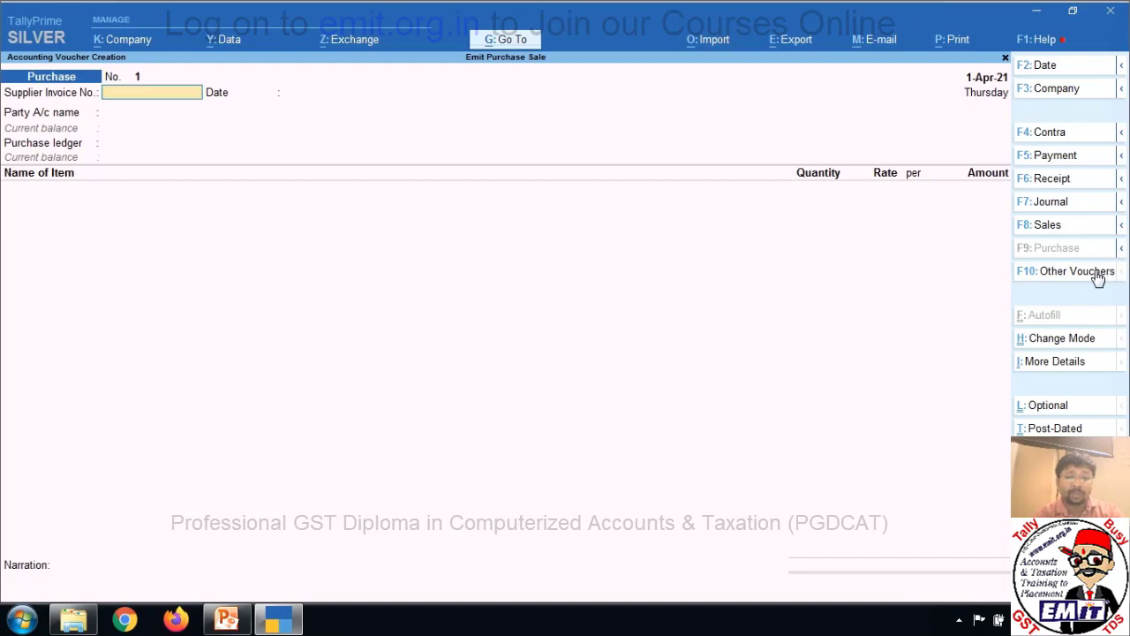
{"action": "left_click", "coordinate": [1097, 274]}
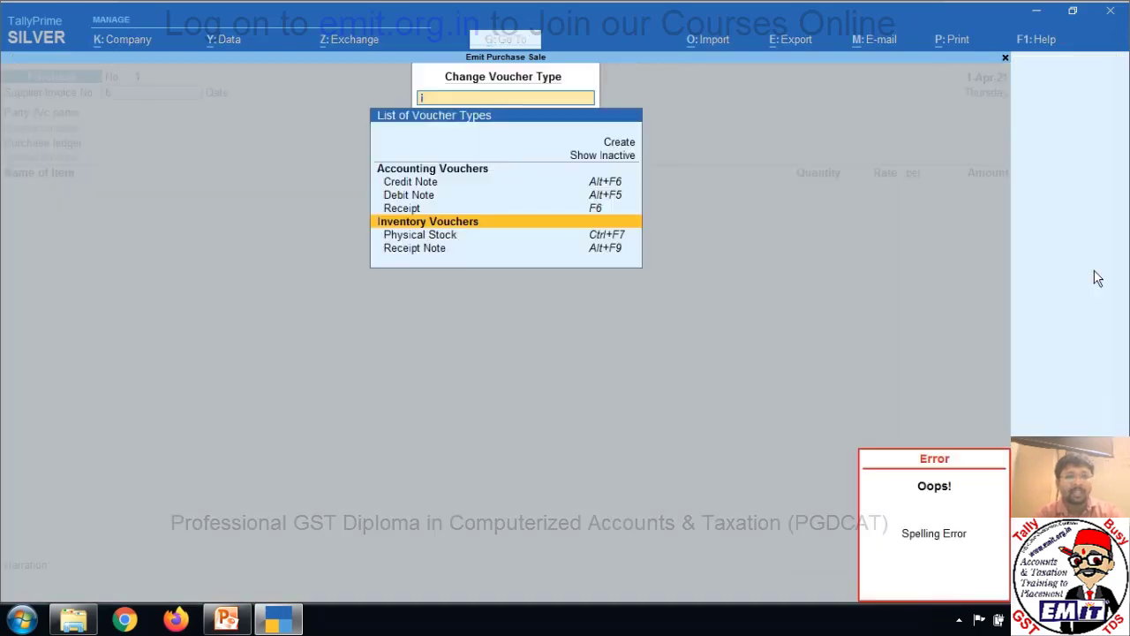
{"action": "key", "text": "Escape"}
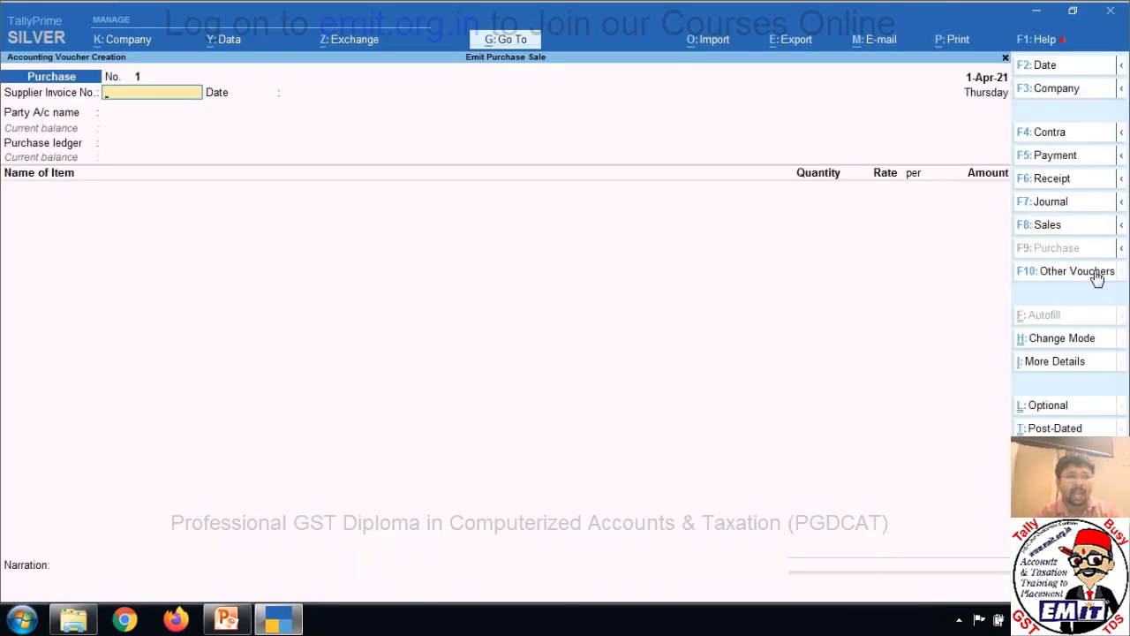
{"action": "type", "text": "inv/020"}
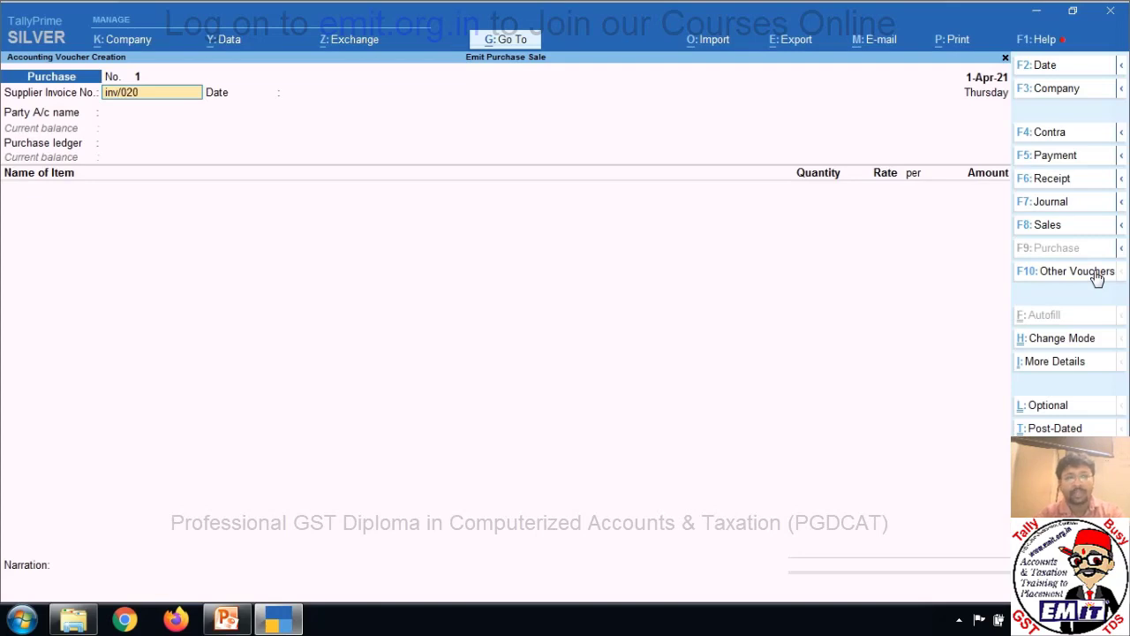
{"action": "key", "text": "Return"}
{"action": "key", "text": "Return"}
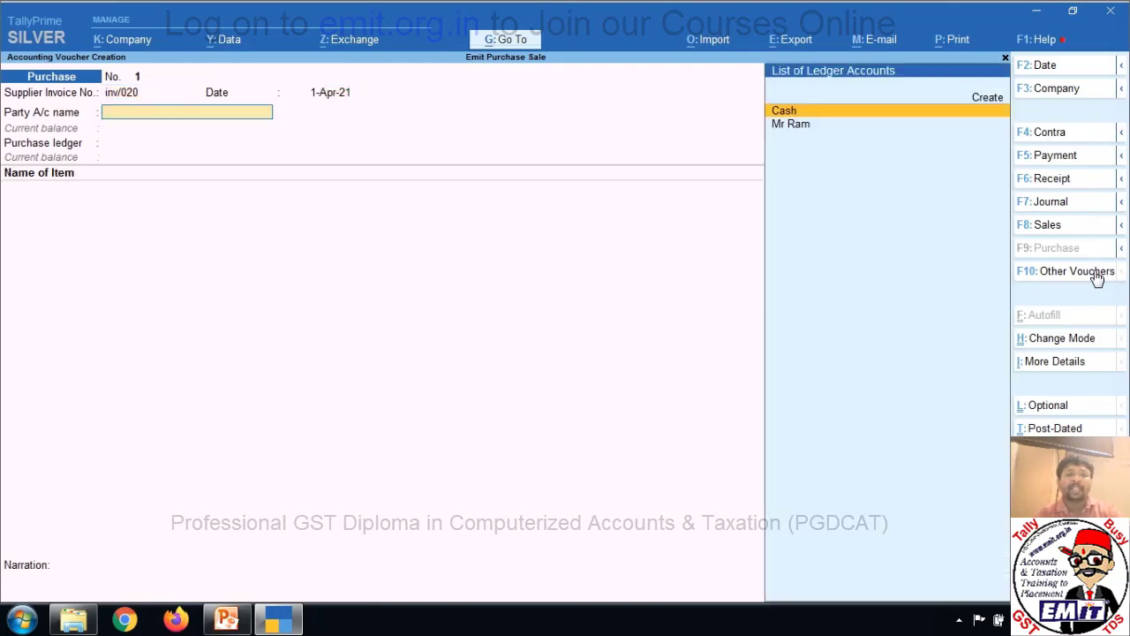
{"action": "key", "text": "Down"}
{"action": "key", "text": "Return"}
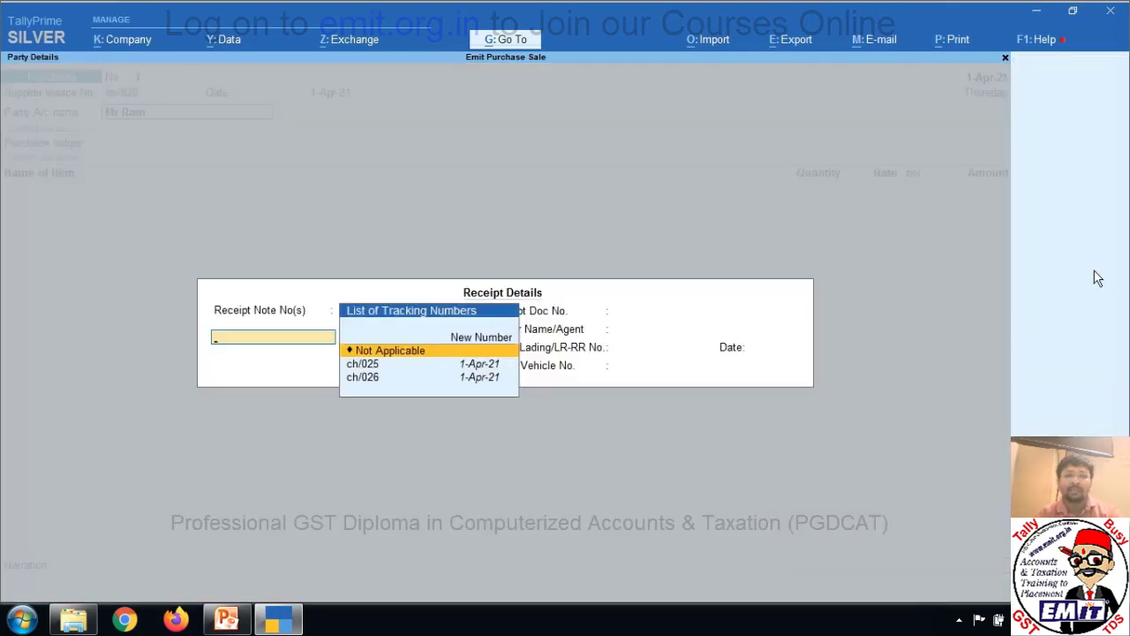
Link receipt notes ch/025 and ch/026 to the invoice and accept the party details.
{"action": "key", "text": "Down"}
{"action": "key", "text": "Down"}
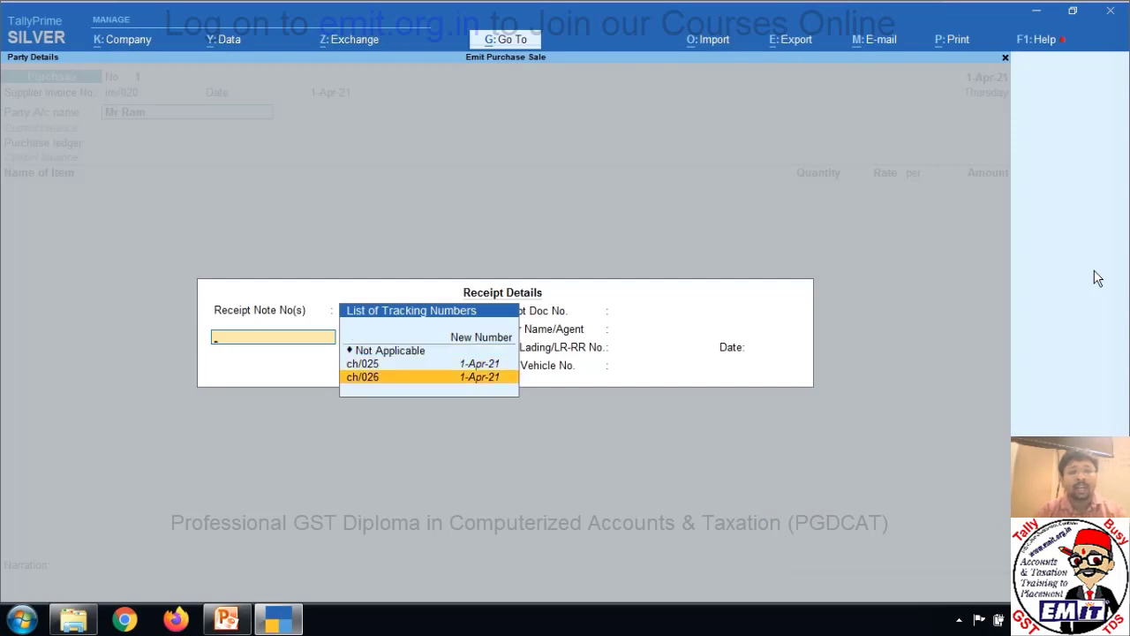
{"action": "key", "text": "Up"}
{"action": "key", "text": "Up"}
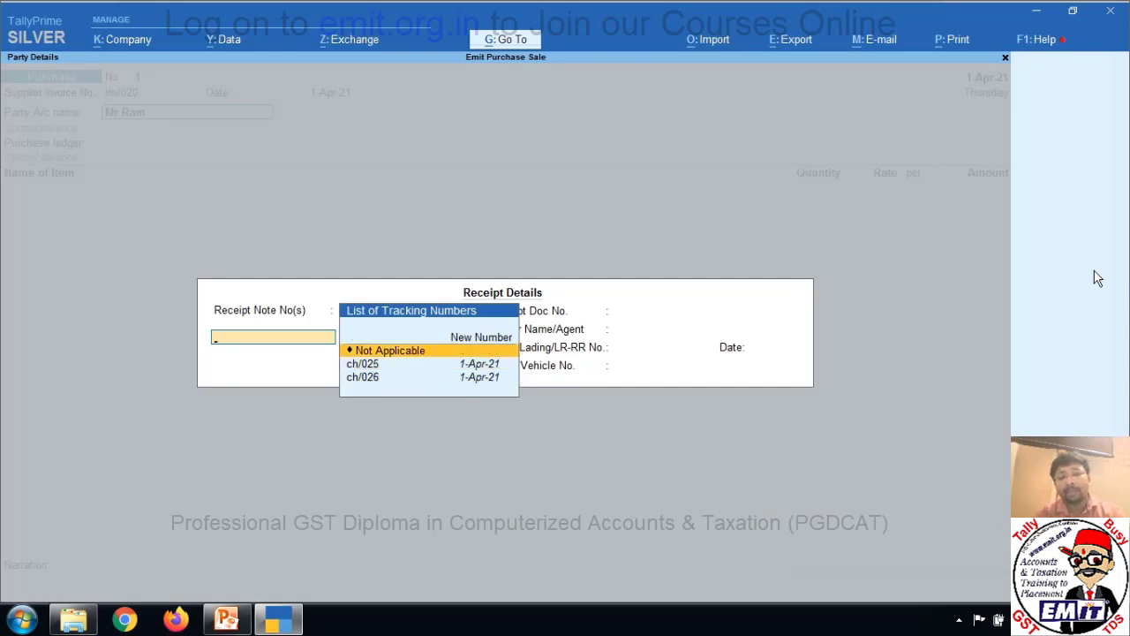
{"action": "key", "text": "Down"}
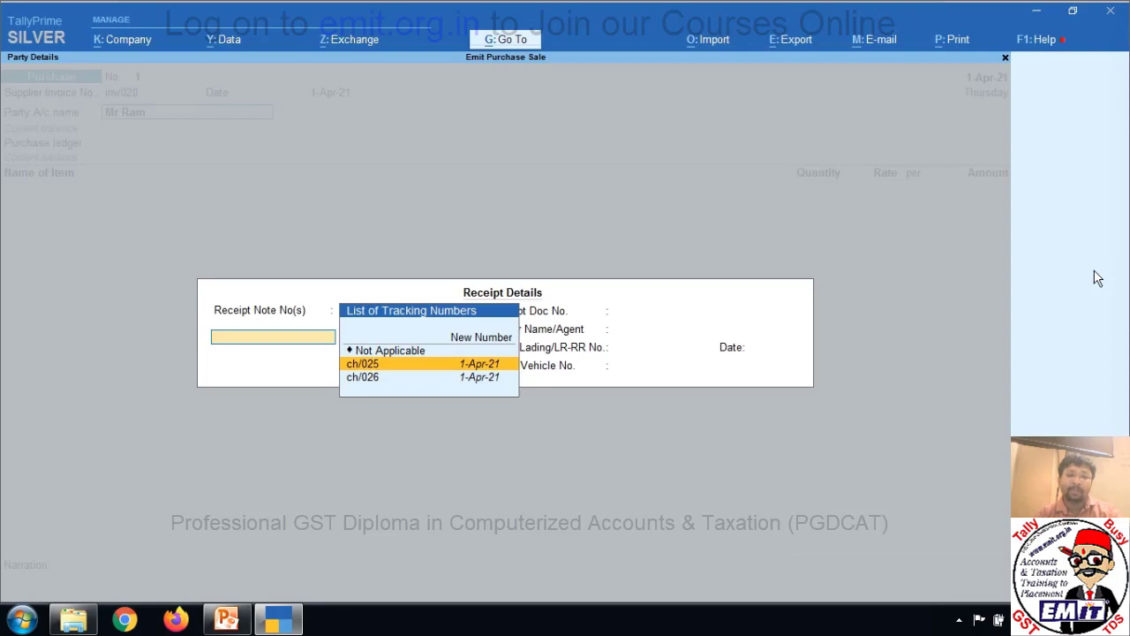
{"action": "key", "text": "Return"}
{"action": "key", "text": "Return"}
{"action": "key", "text": "Down"}
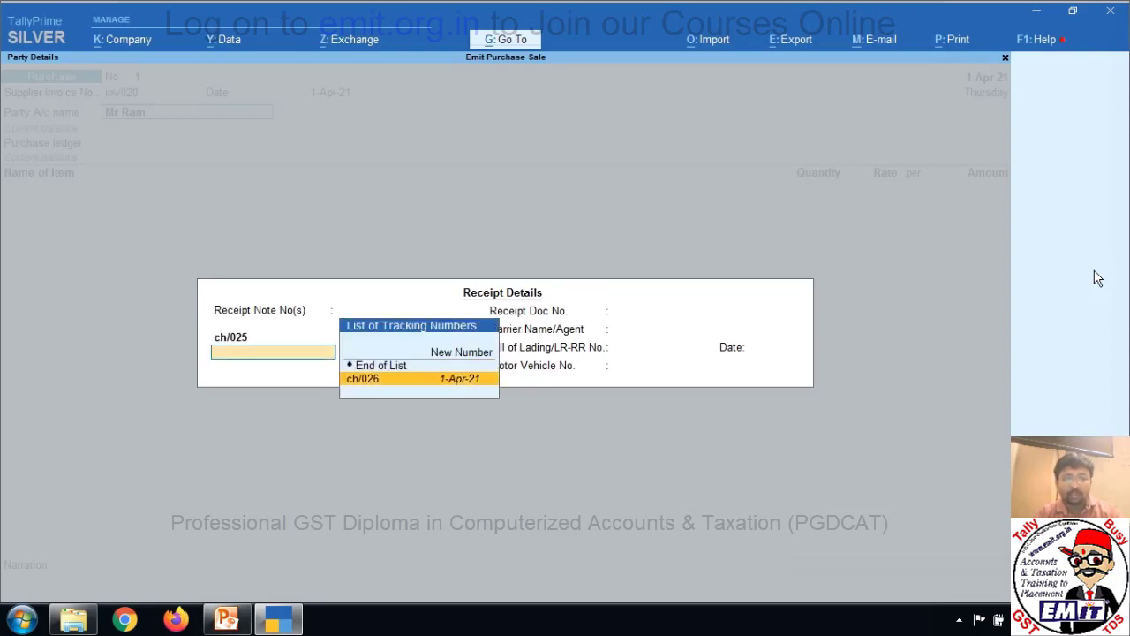
{"action": "key", "text": "Return"}
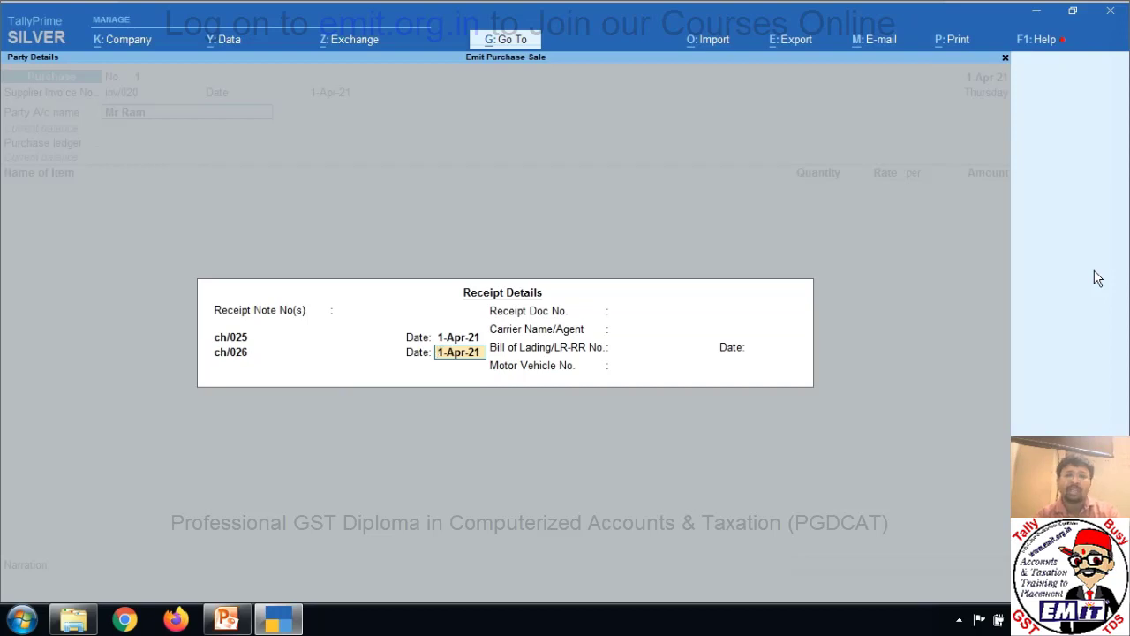
{"action": "key", "text": "Return"}
{"action": "key", "text": "Return"}
{"action": "key", "text": "Return"}
{"action": "key", "text": "Return"}
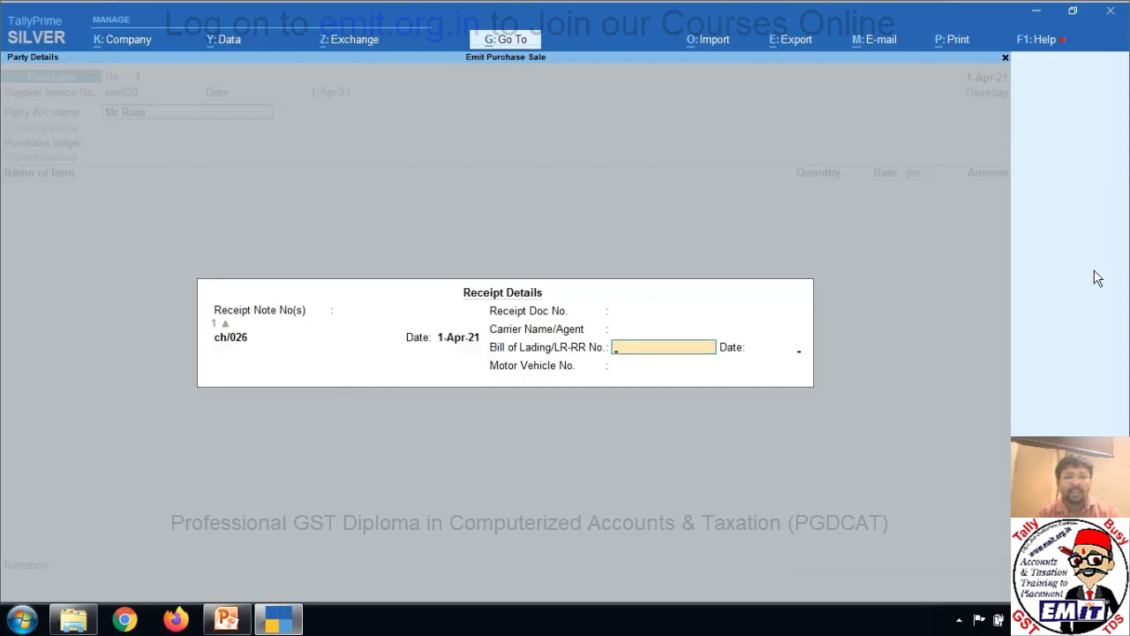
{"action": "key", "text": "Return"}
{"action": "key", "text": "Return"}
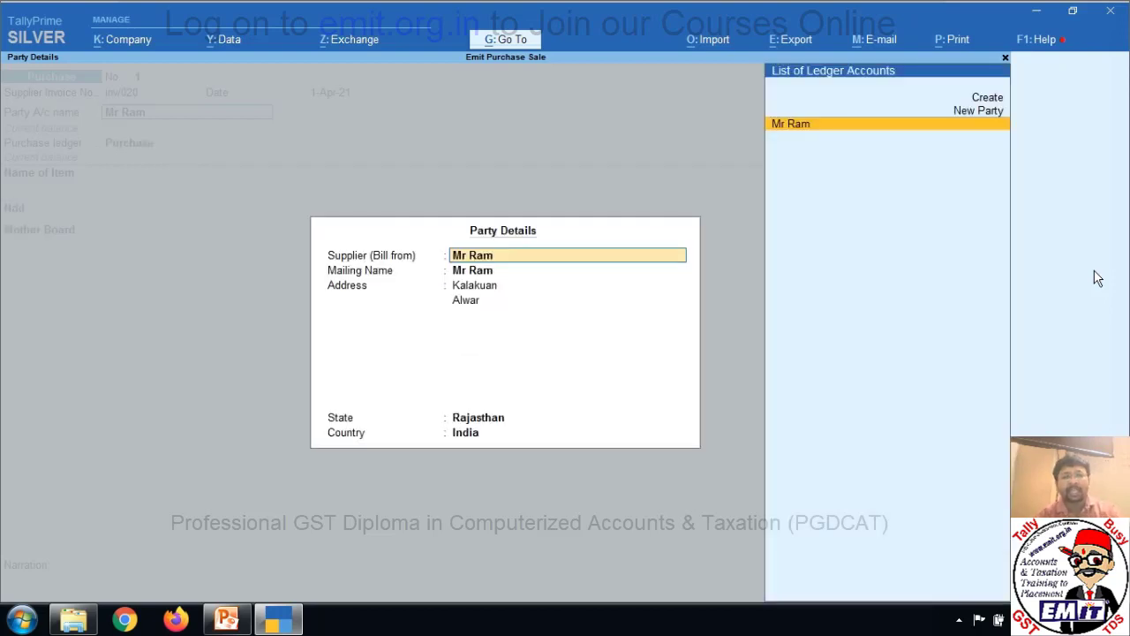
{"action": "key", "text": "Return"}
{"action": "key", "text": "Return"}
{"action": "key", "text": "Return"}
{"action": "key", "text": "Return"}
{"action": "key", "text": "Return"}
{"action": "key", "text": "Return"}
{"action": "key", "text": "Return"}
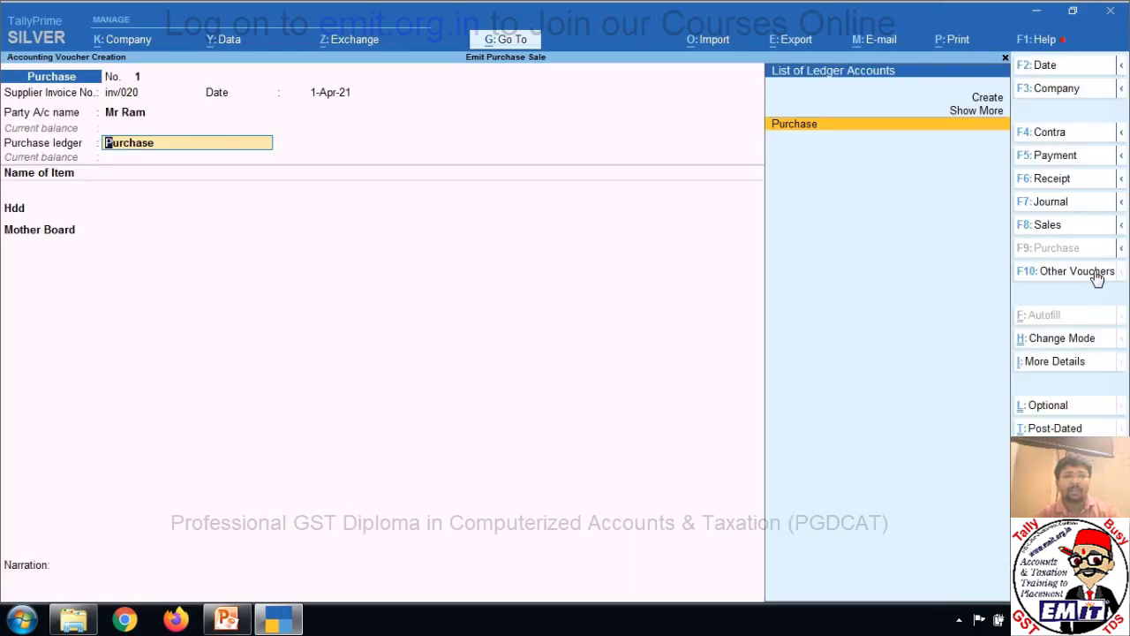
{"action": "key", "text": "Return"}
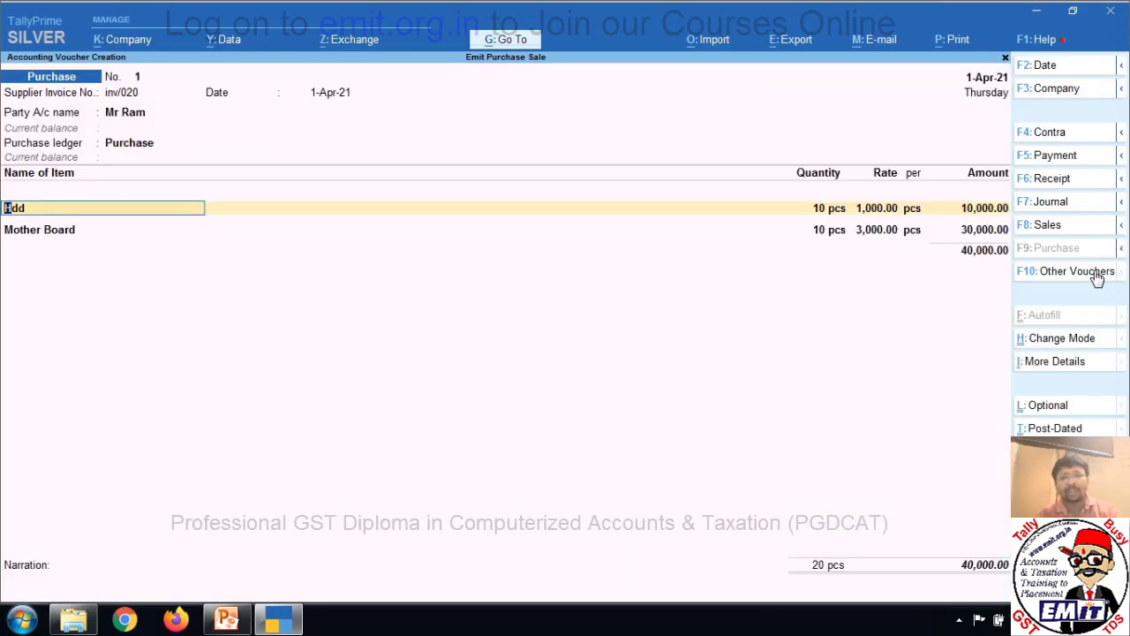
Allocate Hdd and Mother Board (30,000) items and book new reference inv/020 for 40,000.
{"action": "key", "text": "Return"}
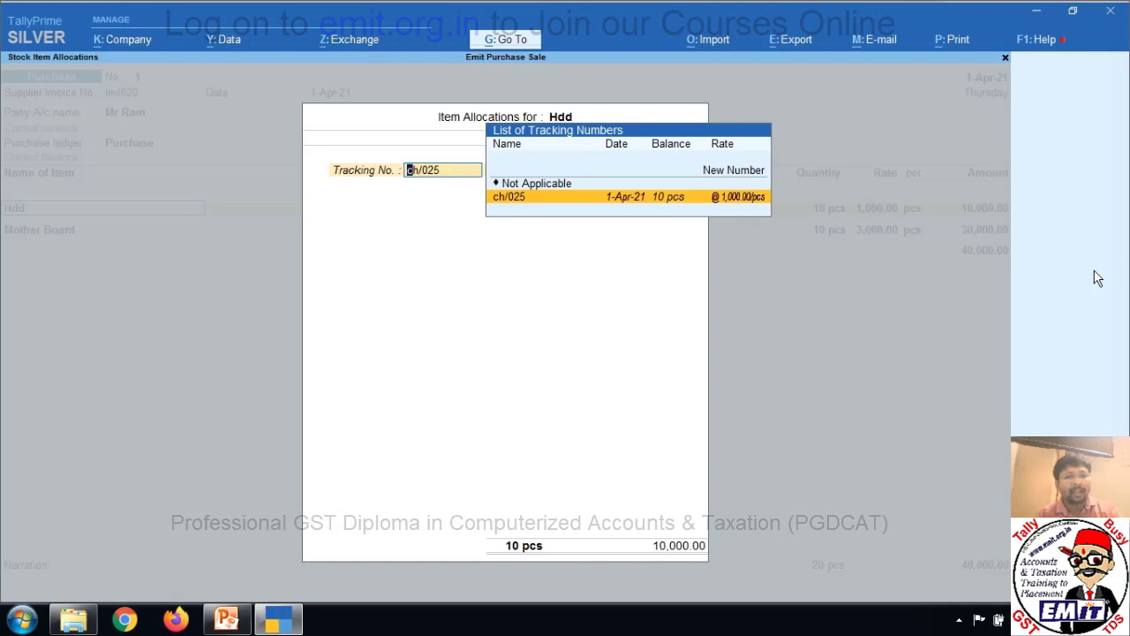
{"action": "key", "text": "Return"}
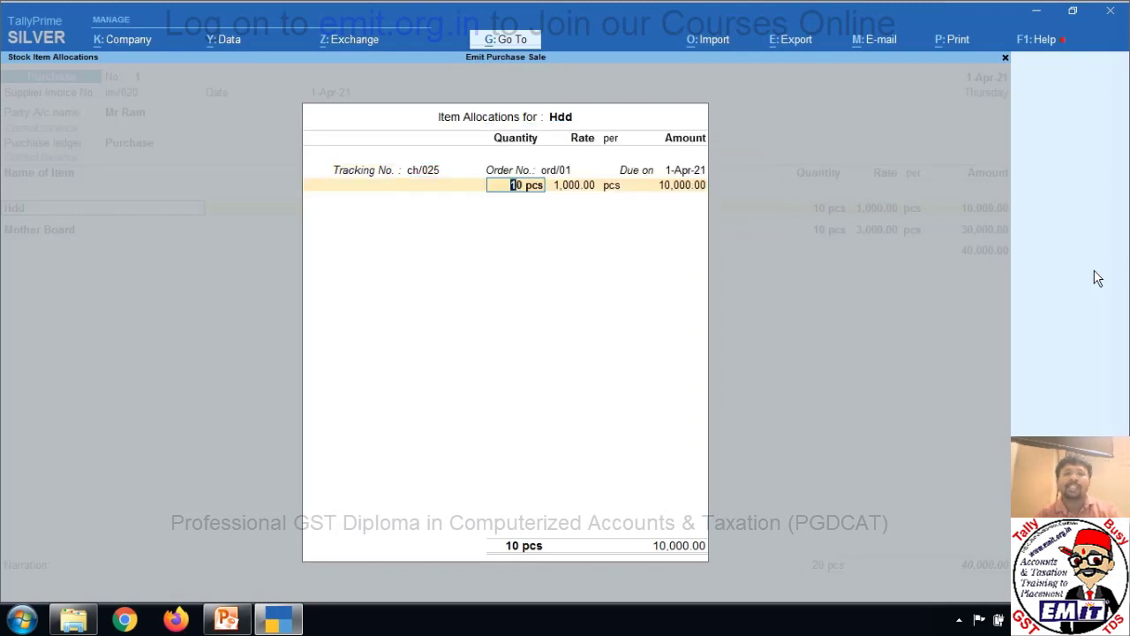
{"action": "key", "text": "Return"}
{"action": "key", "text": "Return"}
{"action": "key", "text": "Return"}
{"action": "key", "text": "Return"}
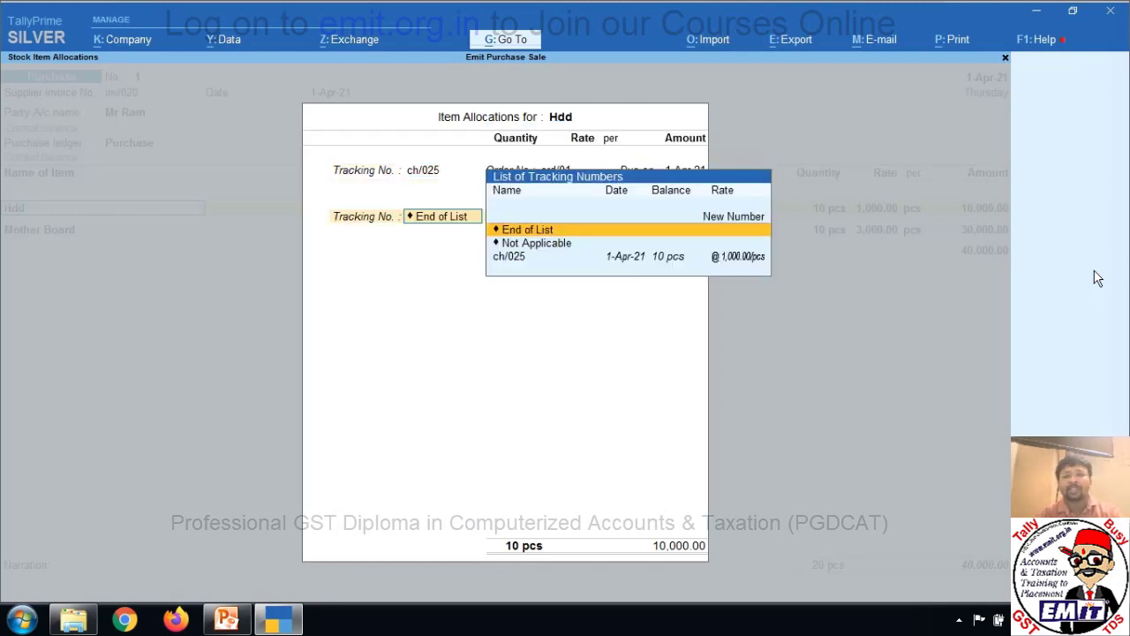
{"action": "key", "text": "Return"}
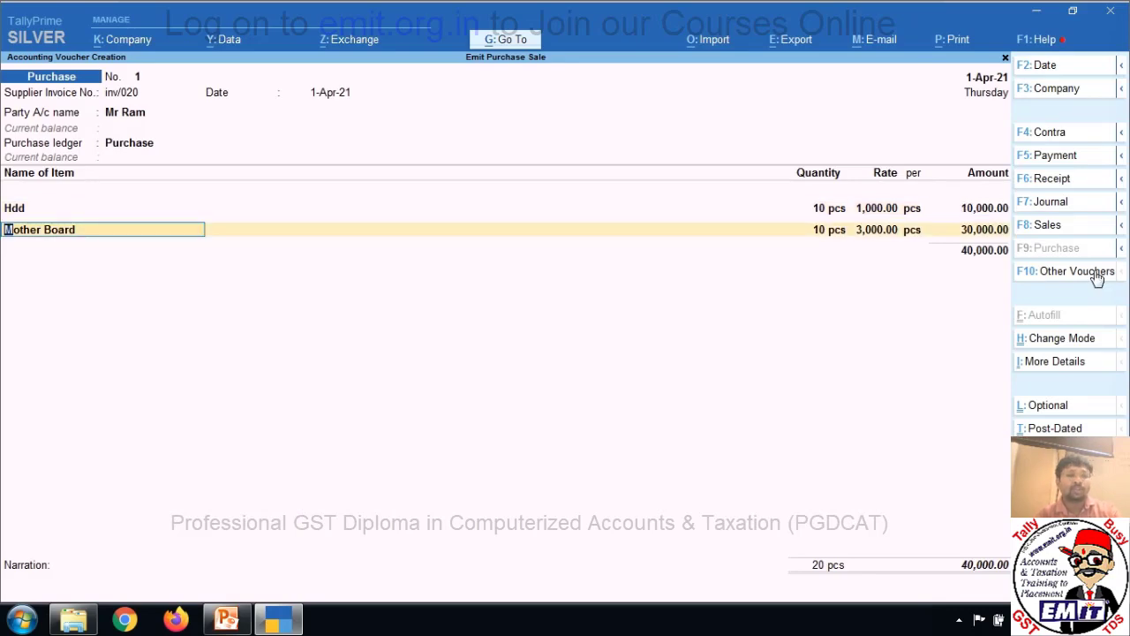
{"action": "key", "text": "Return"}
{"action": "key", "text": "Return"}
{"action": "key", "text": "Return"}
{"action": "key", "text": "Return"}
{"action": "key", "text": "Return"}
{"action": "key", "text": "Return"}
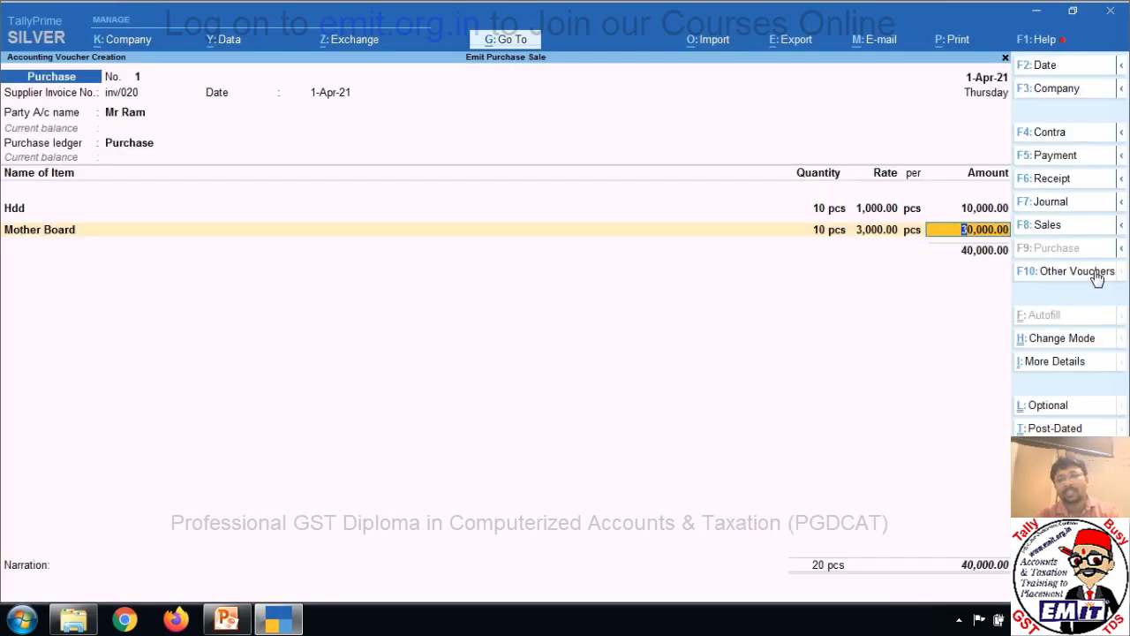
{"action": "key", "text": "Return"}
{"action": "key", "text": "Return"}
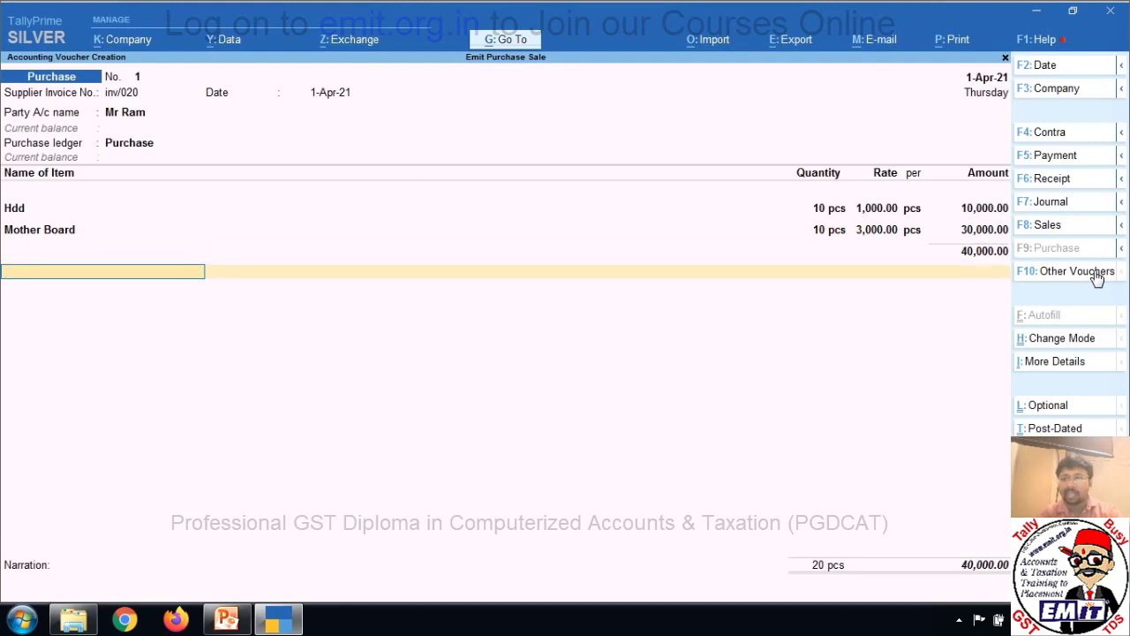
{"action": "key", "text": "Return"}
{"action": "key", "text": "Return"}
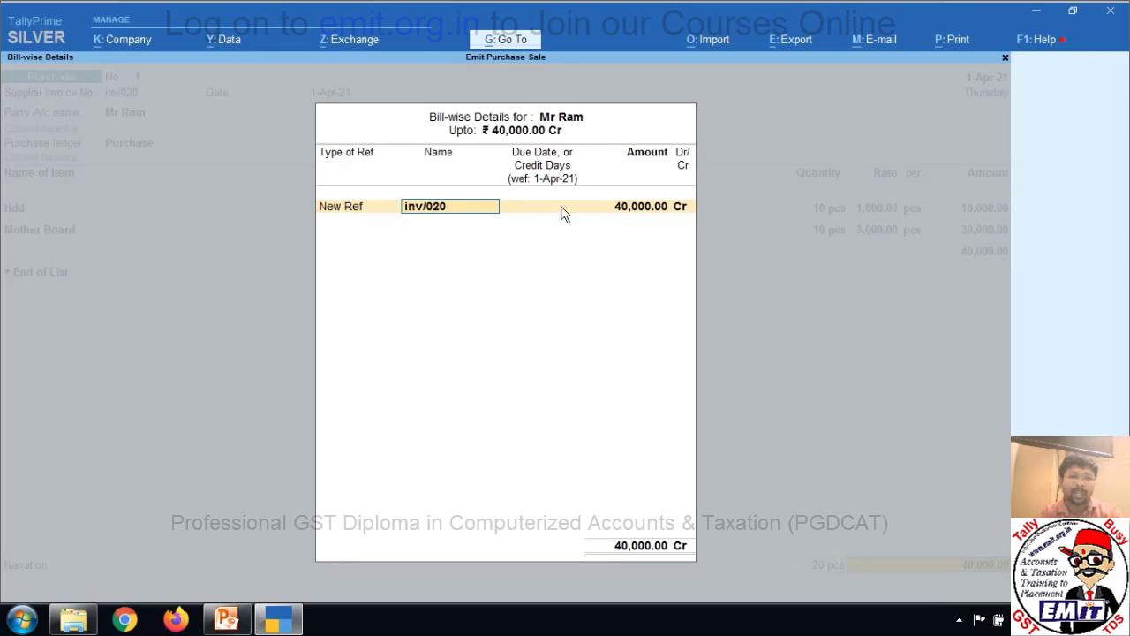
{"action": "key", "text": "Return"}
{"action": "key", "text": "Return"}
{"action": "key", "text": "Return"}
{"action": "key", "text": "Return"}
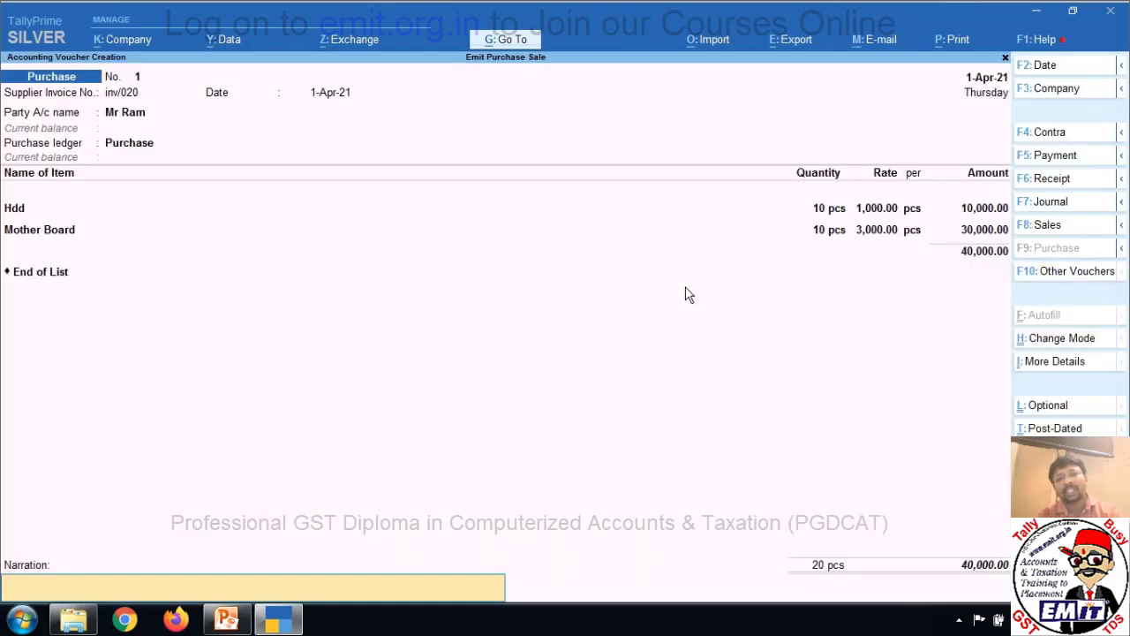
{"action": "key", "text": "Return"}
{"action": "key", "text": "Return"}
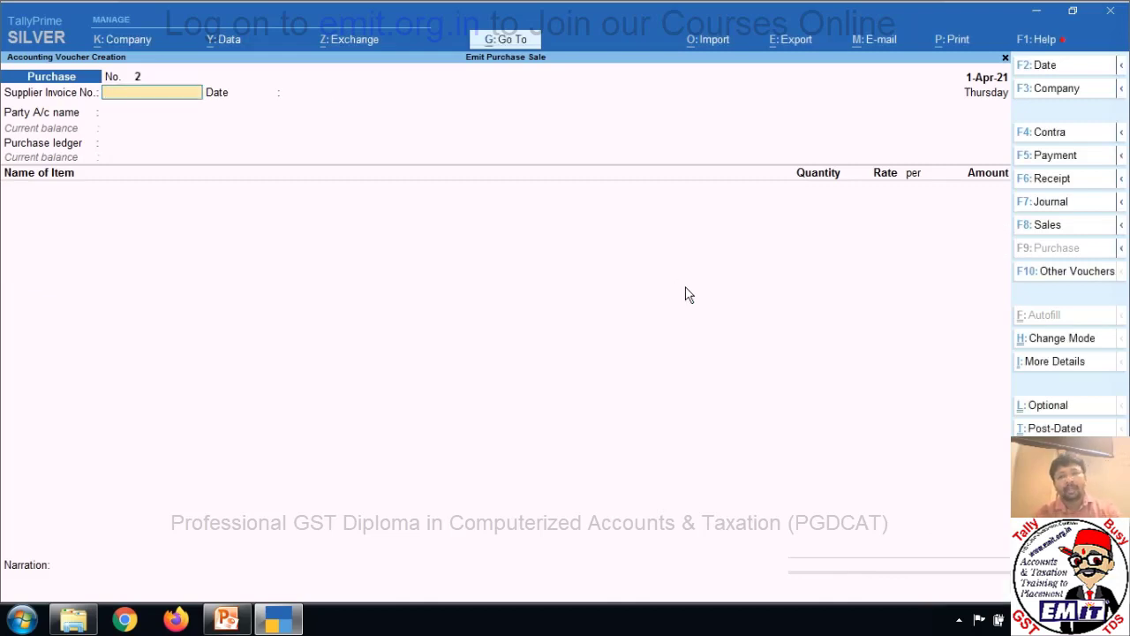
{"action": "key", "text": "Escape"}
{"action": "key", "text": "Return"}
{"action": "key", "text": "Down"}
{"action": "key", "text": "Down"}
{"action": "key", "text": "Down"}
{"action": "key", "text": "Down"}
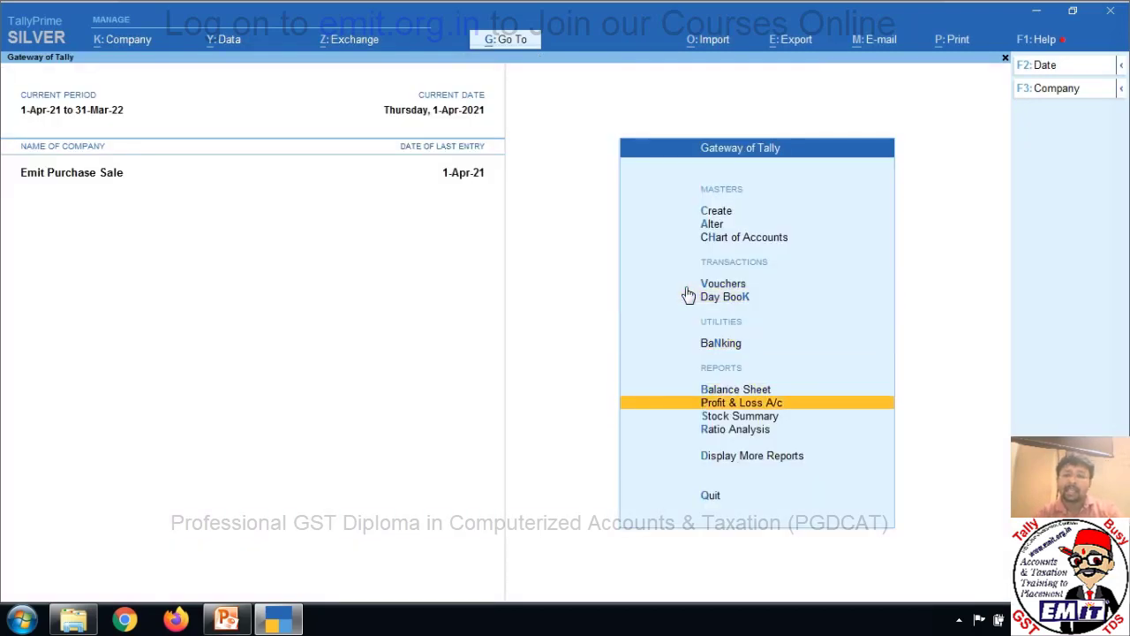
{"action": "key", "text": "Down"}
{"action": "key", "text": "Down"}
{"action": "key", "text": "Down"}
{"action": "key", "text": "Return"}
{"action": "key", "text": "Down"}
{"action": "key", "text": "Down"}
{"action": "key", "text": "Down"}
{"action": "key", "text": "Down"}
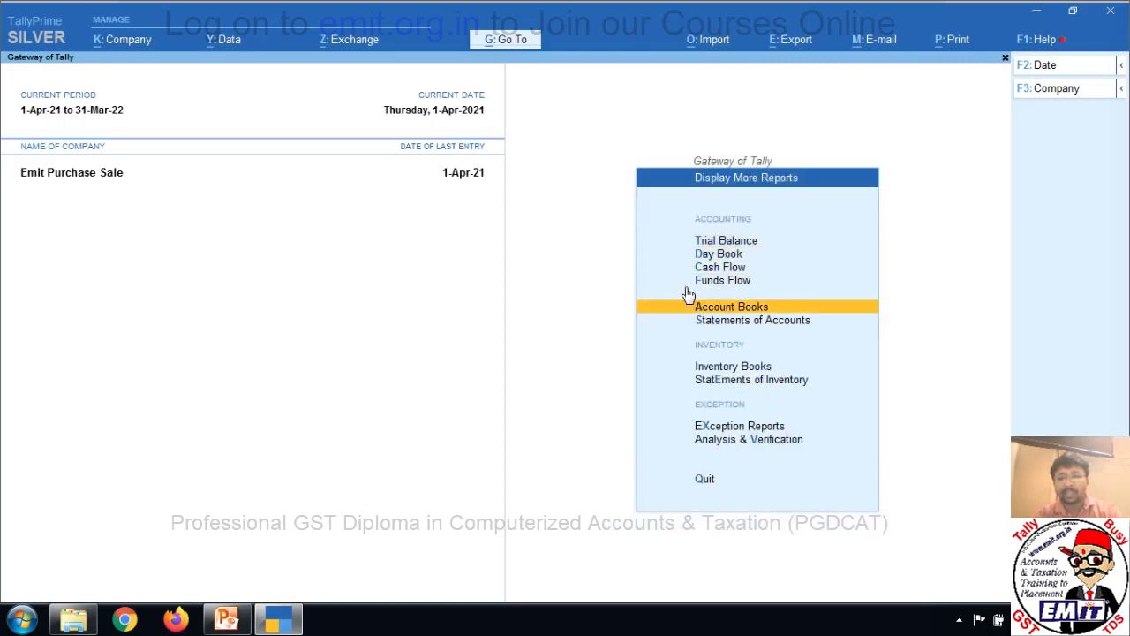
{"action": "key", "text": "Down"}
{"action": "key", "text": "Down"}
{"action": "key", "text": "Down"}
{"action": "key", "text": "Return"}
{"action": "key", "text": "Down"}
{"action": "key", "text": "Down"}
{"action": "key", "text": "Down"}
{"action": "key", "text": "Down"}
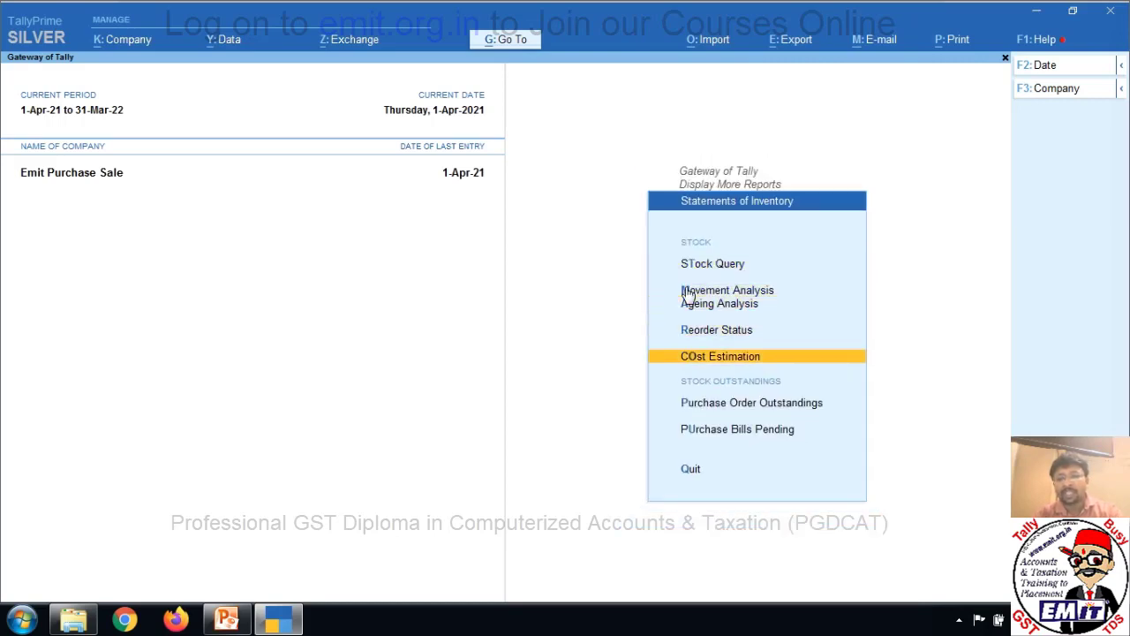
{"action": "key", "text": "Down"}
{"action": "key", "text": "Down"}
{"action": "key", "text": "Return"}
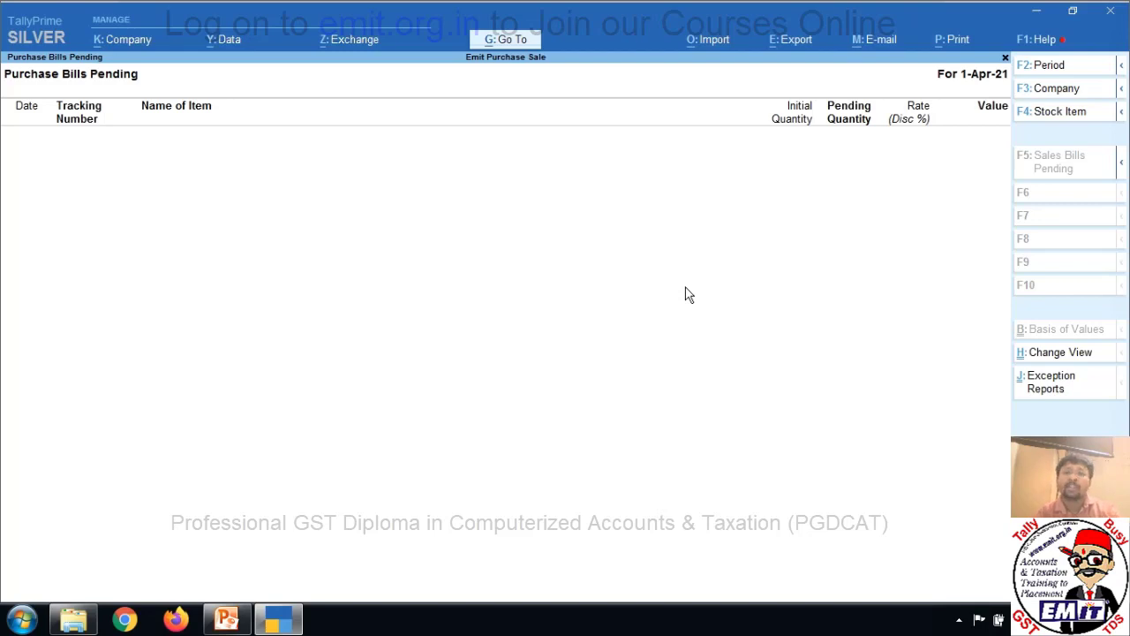
{"action": "key", "text": "Escape"}
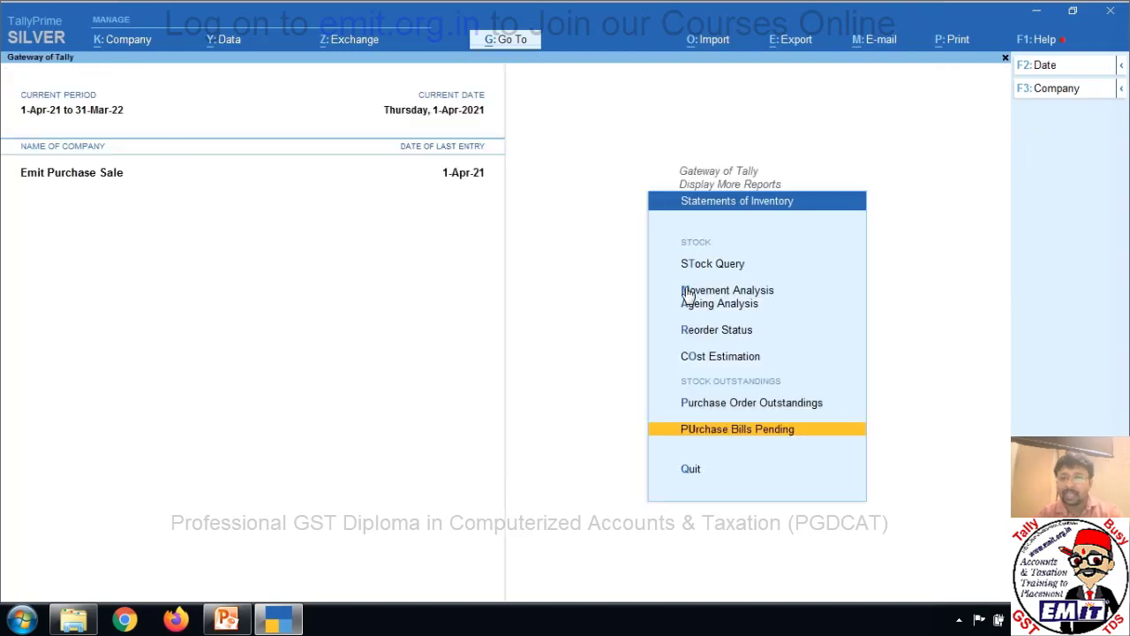
{"action": "key", "text": "Escape"}
{"action": "key", "text": "Escape"}
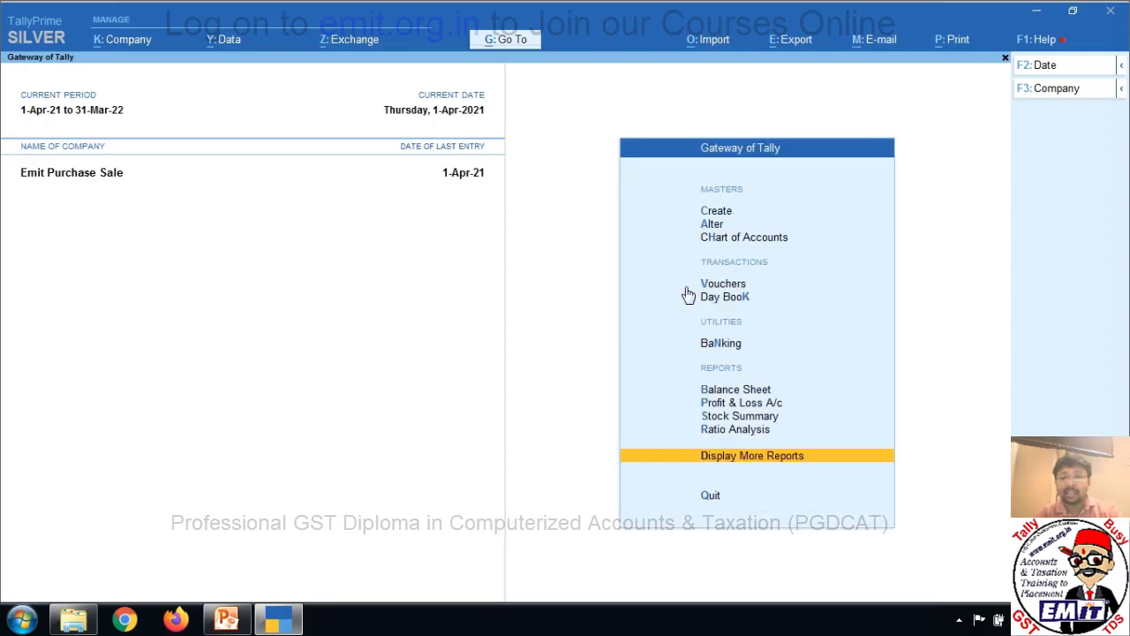
Open the Purchase Register from Account Books in Display More Reports.
{"action": "key", "text": "Down"}
{"action": "key", "text": "Up"}
{"action": "key", "text": "Return"}
{"action": "key", "text": "Down"}
{"action": "key", "text": "Down"}
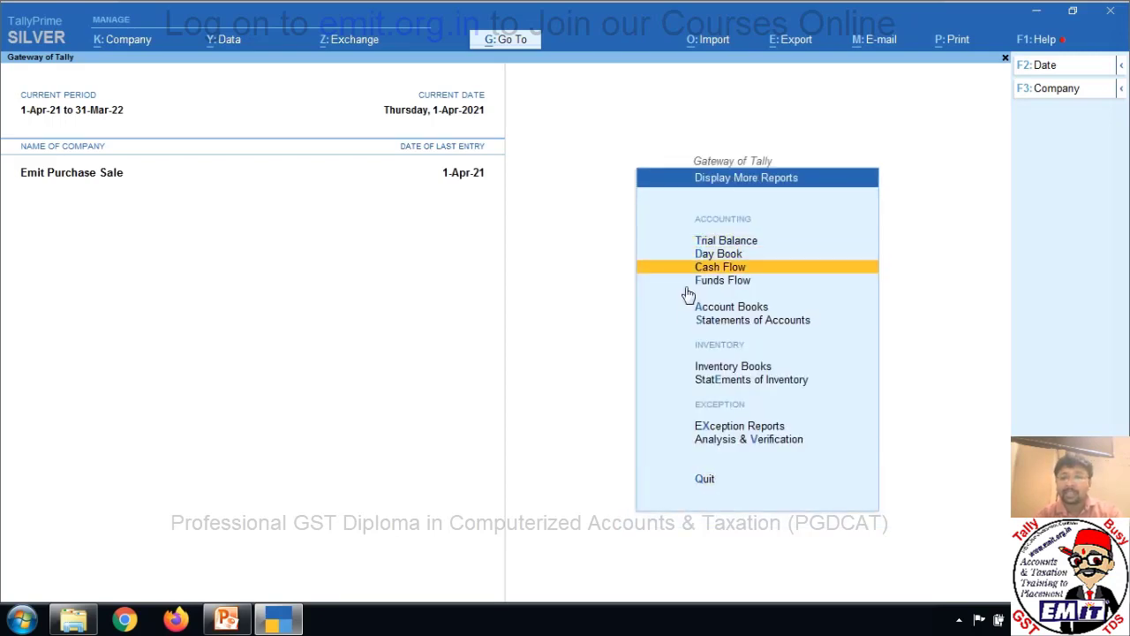
{"action": "key", "text": "Down"}
{"action": "key", "text": "Down"}
{"action": "key", "text": "Return"}
{"action": "key", "text": "Down"}
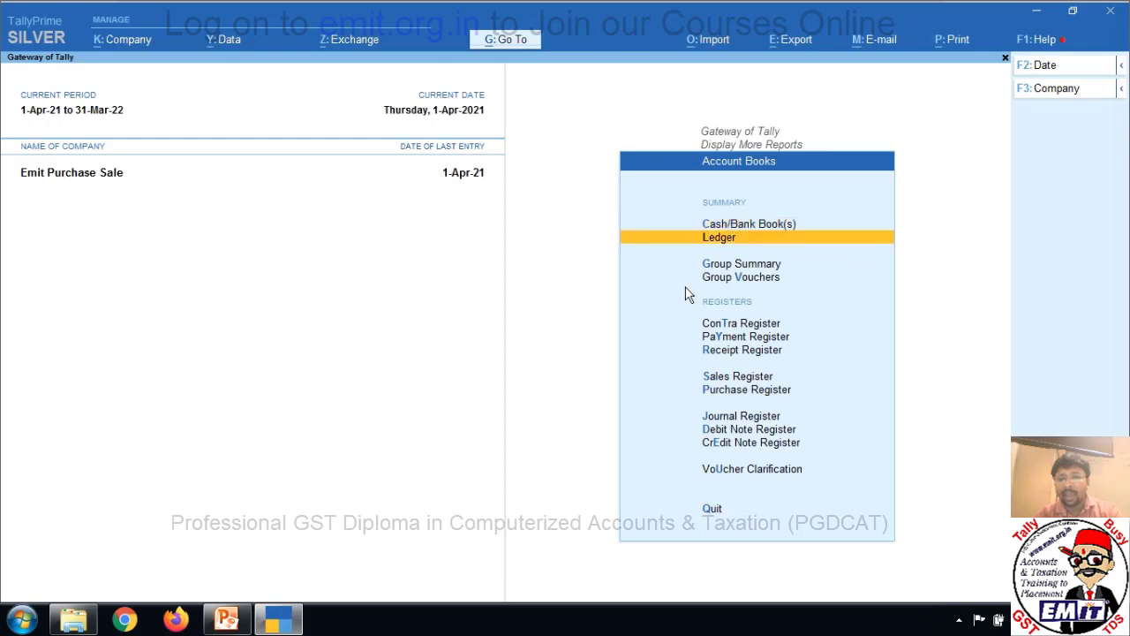
{"action": "key", "text": "Down"}
{"action": "key", "text": "Down"}
{"action": "key", "text": "Down"}
{"action": "key", "text": "Down"}
{"action": "key", "text": "Down"}
{"action": "key", "text": "Down"}
{"action": "key", "text": "Down"}
{"action": "key", "text": "Return"}
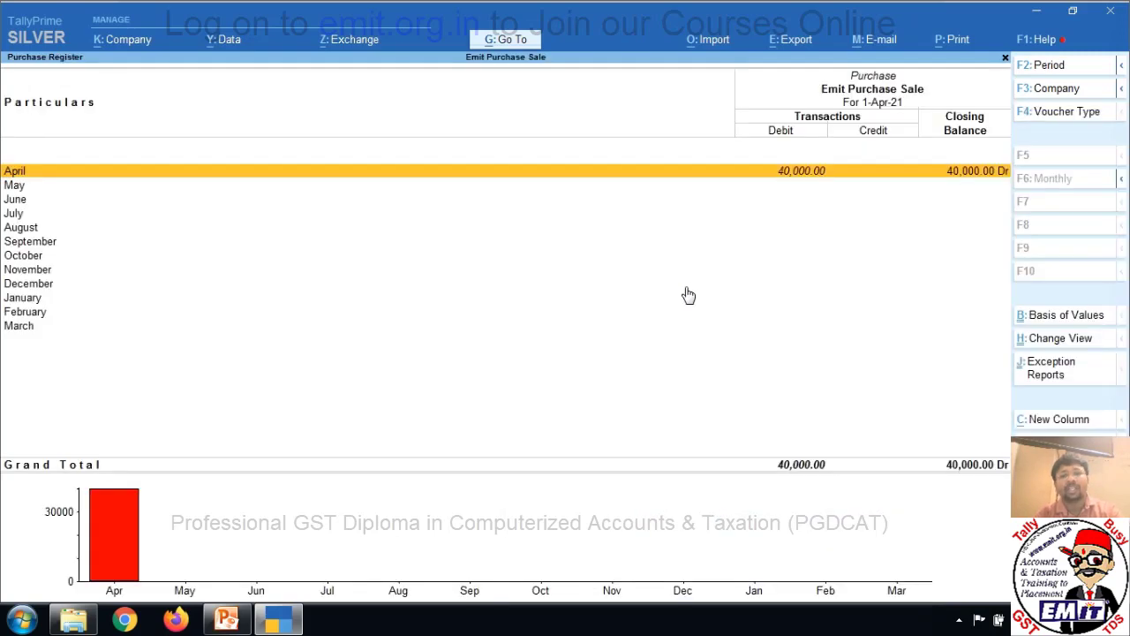
Open April's Purchase voucher No. 1 to check the 30,000 Mother Board amount, then back out.
{"action": "key", "text": "Return"}
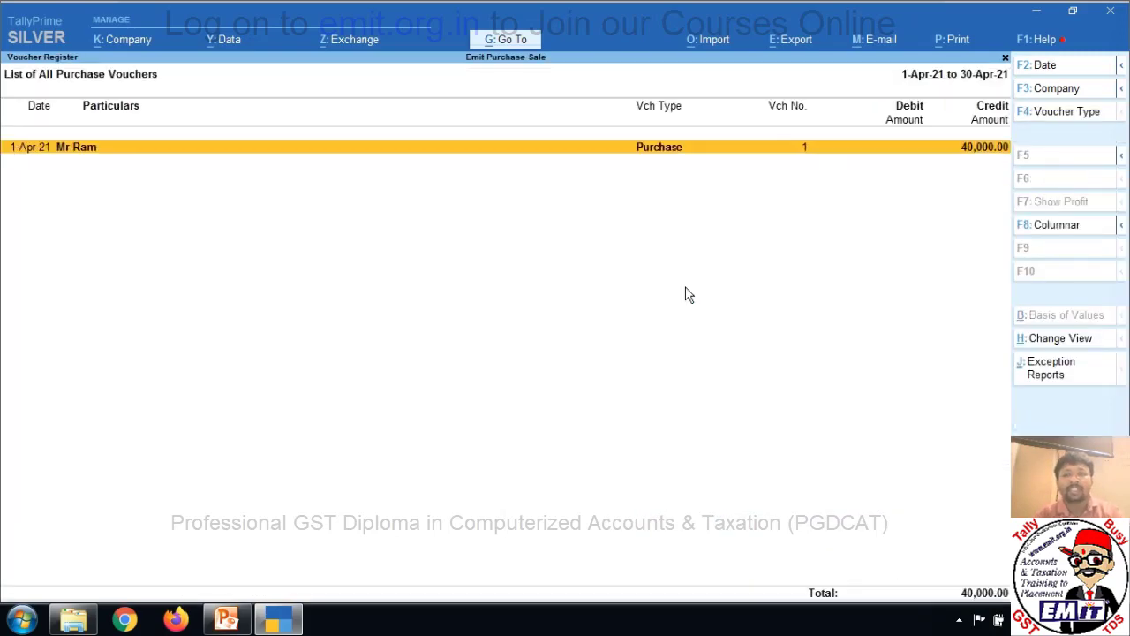
{"action": "key", "text": "Return"}
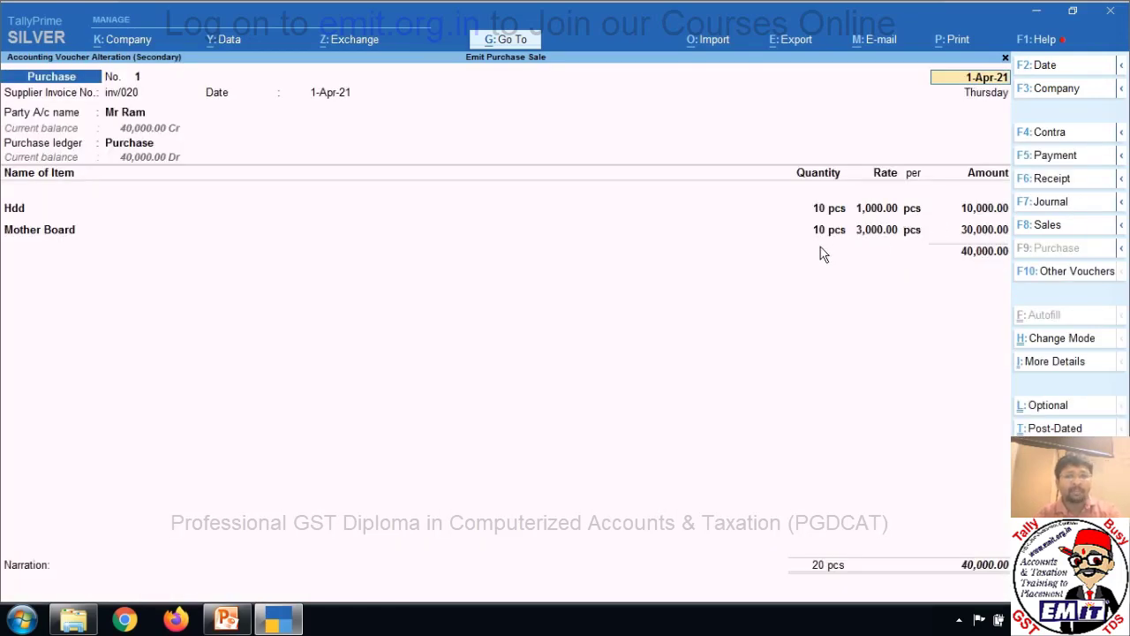
{"action": "left_click", "coordinate": [936, 232]}
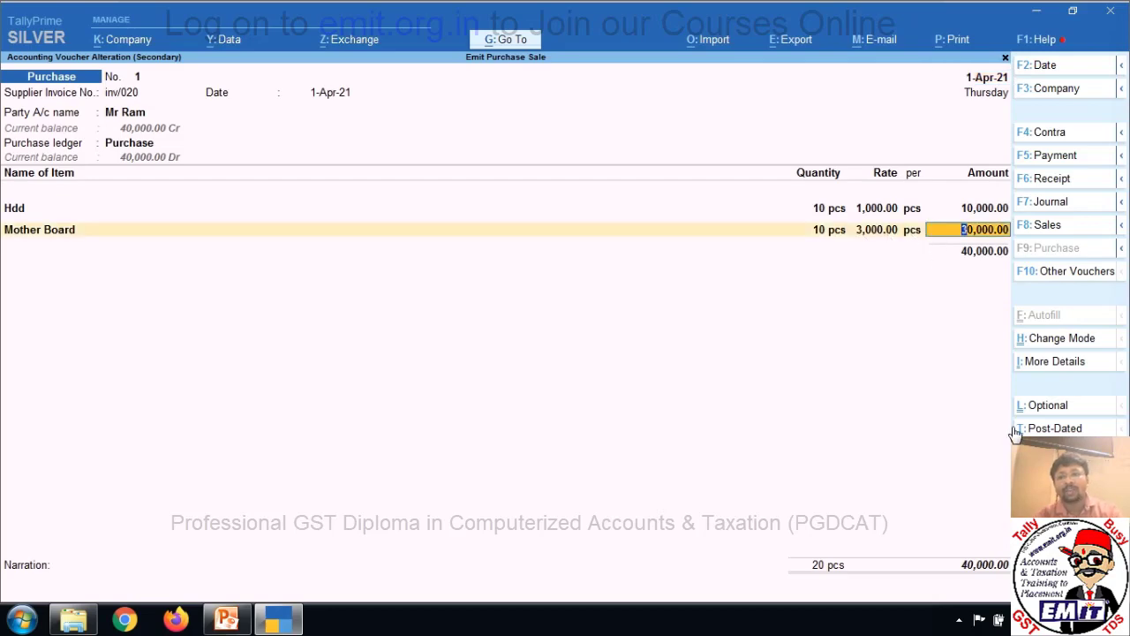
{"action": "key", "text": "Escape"}
{"action": "key", "text": "Escape"}
{"action": "key", "text": "Escape"}
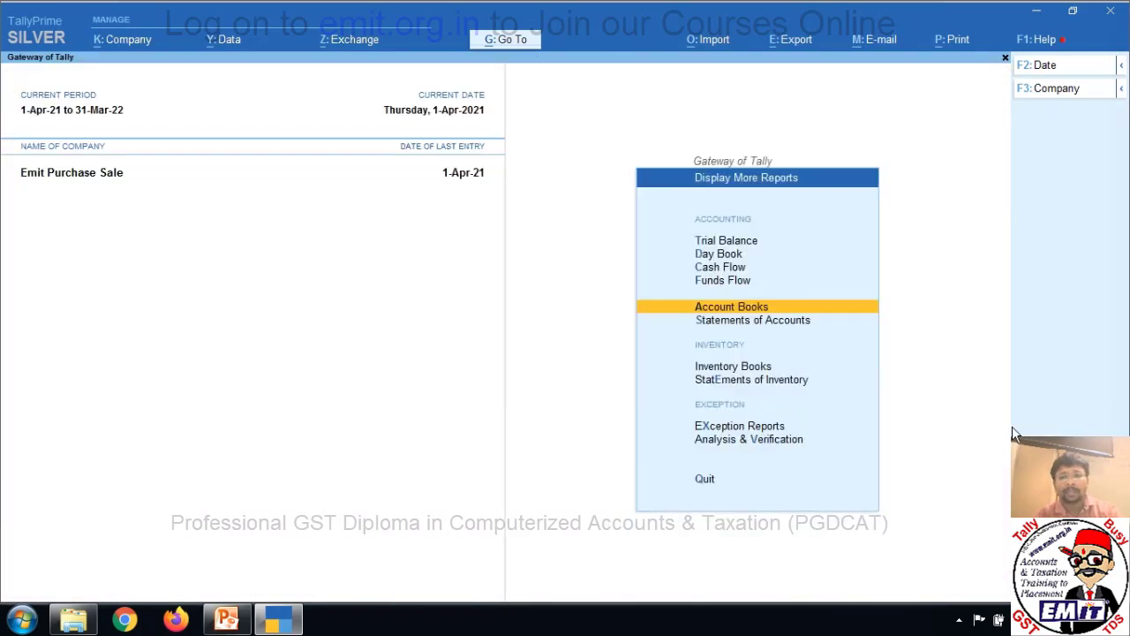
{"action": "key", "text": "Escape"}
Review the detailed Profit & Loss, checking Purchase Accounts and the Hdd and Mother Board closing stock.
{"action": "key", "text": "Up"}
{"action": "key", "text": "Up"}
{"action": "key", "text": "Up"}
{"action": "key", "text": "Return"}
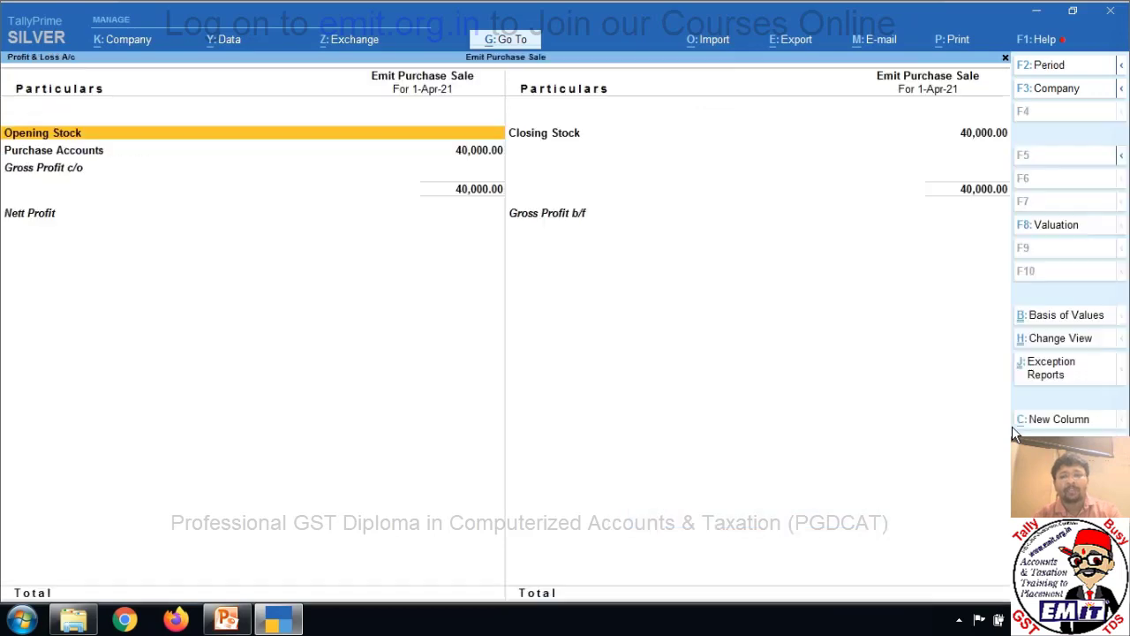
{"action": "key", "text": "alt+F5"}
{"action": "key", "text": "Right"}
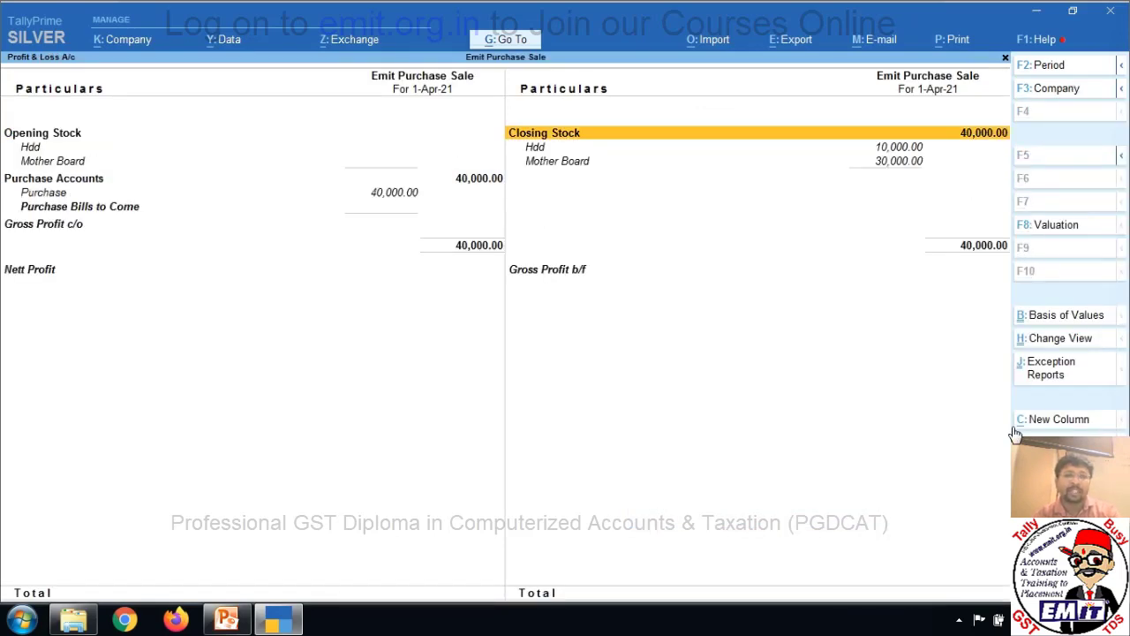
{"action": "key", "text": "Left"}
{"action": "key", "text": "Down"}
{"action": "key", "text": "Down"}
{"action": "key", "text": "Down"}
{"action": "key", "text": "Down"}
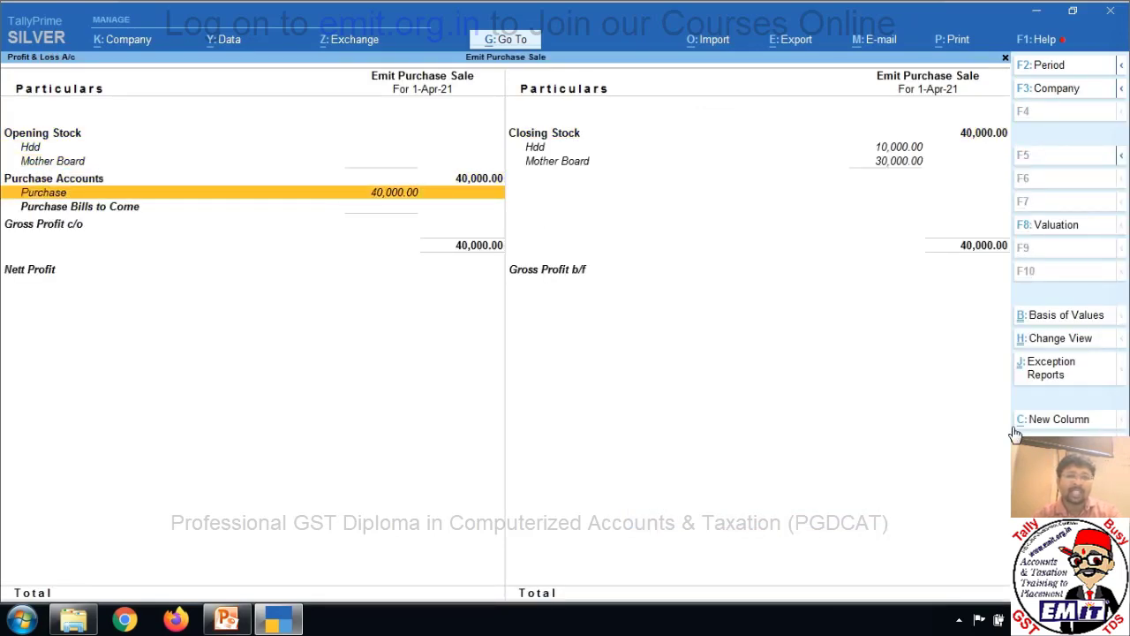
{"action": "key", "text": "Right"}
{"action": "key", "text": "Up"}
{"action": "key", "text": "Up"}
{"action": "key", "text": "Down"}
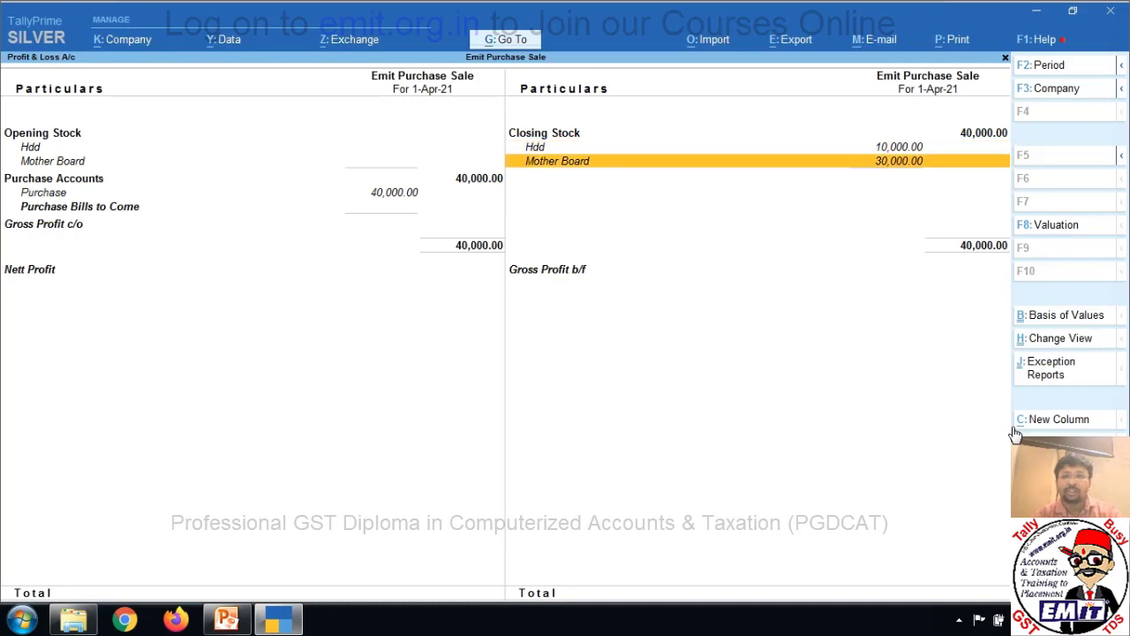
{"action": "key", "text": "Up"}
{"action": "key", "text": "Escape"}
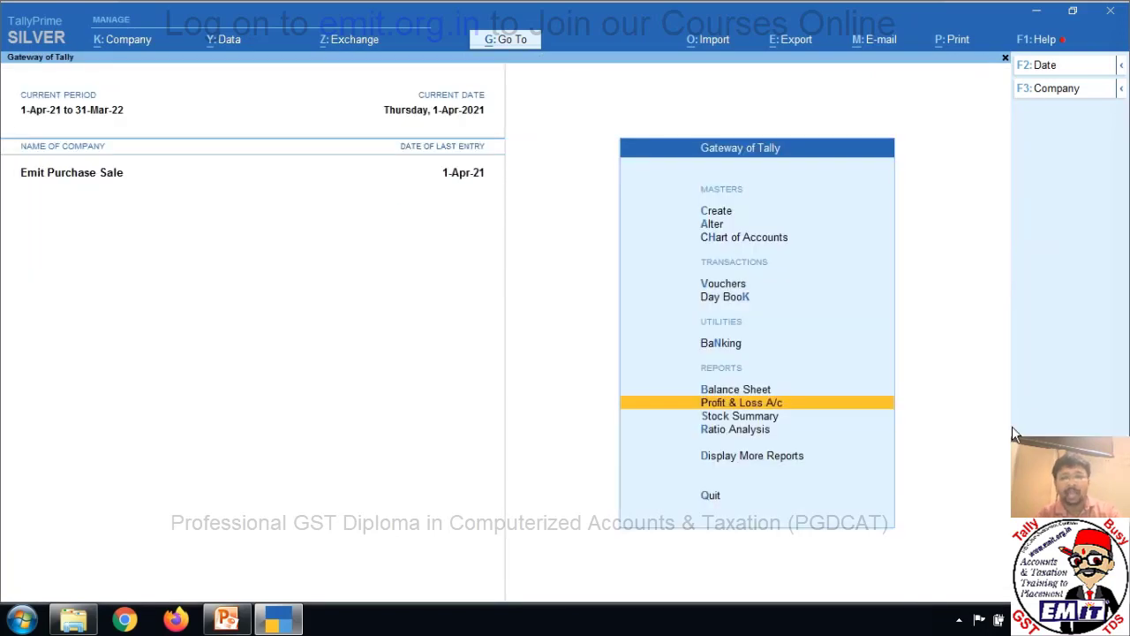
Review the detailed Balance Sheet, Sundry Creditors and Closing Stock at 40,000, then bring up Quit.
{"action": "key", "text": "Up"}
{"action": "key", "text": "Return"}
{"action": "key", "text": "alt+F5"}
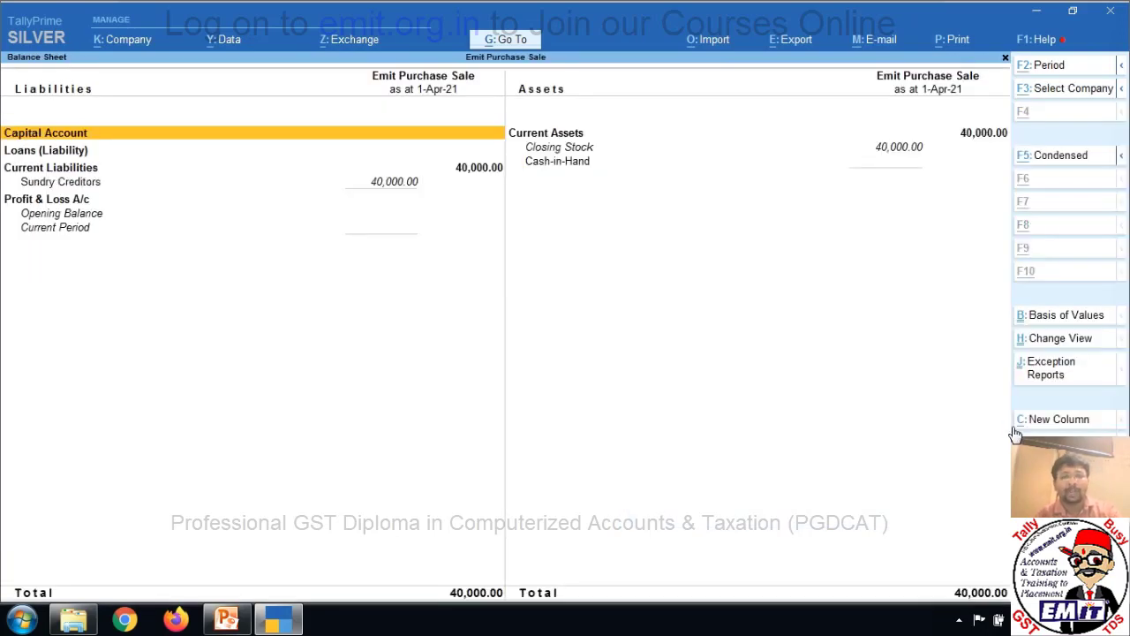
{"action": "key", "text": "Down"}
{"action": "key", "text": "Down"}
{"action": "key", "text": "Down"}
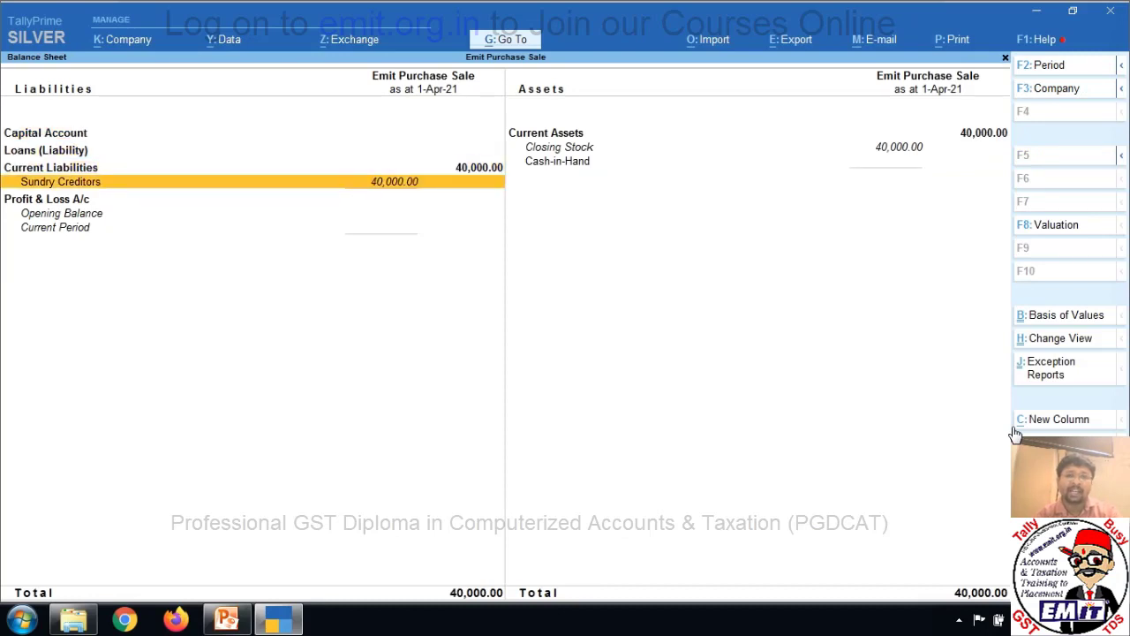
{"action": "key", "text": "Return"}
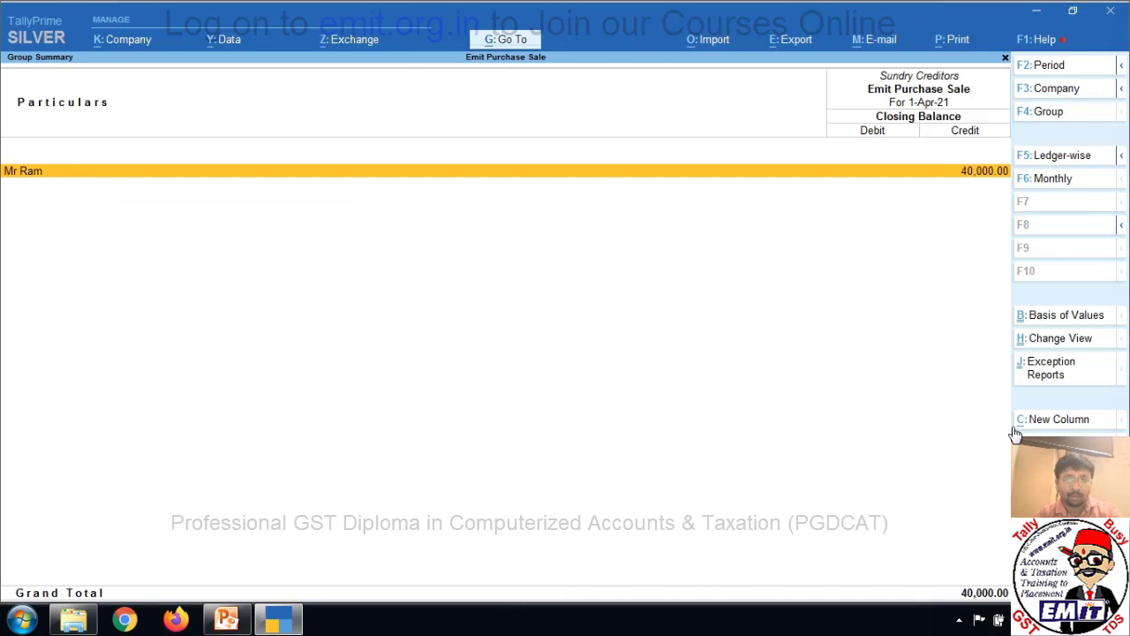
{"action": "key", "text": "Escape"}
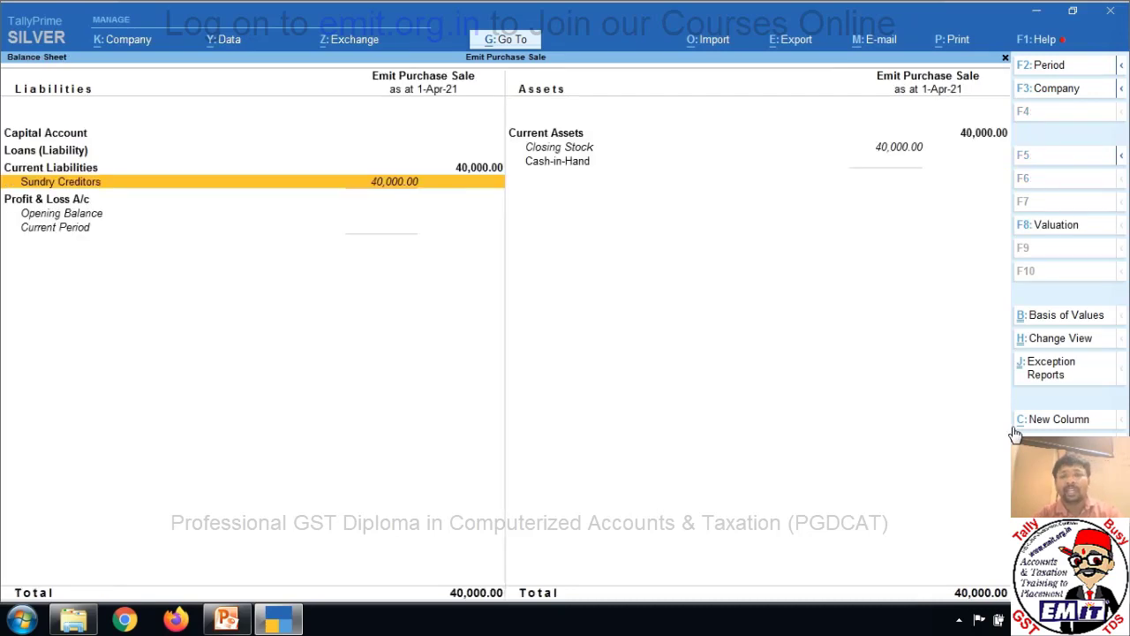
{"action": "key", "text": "Right"}
{"action": "key", "text": "Up"}
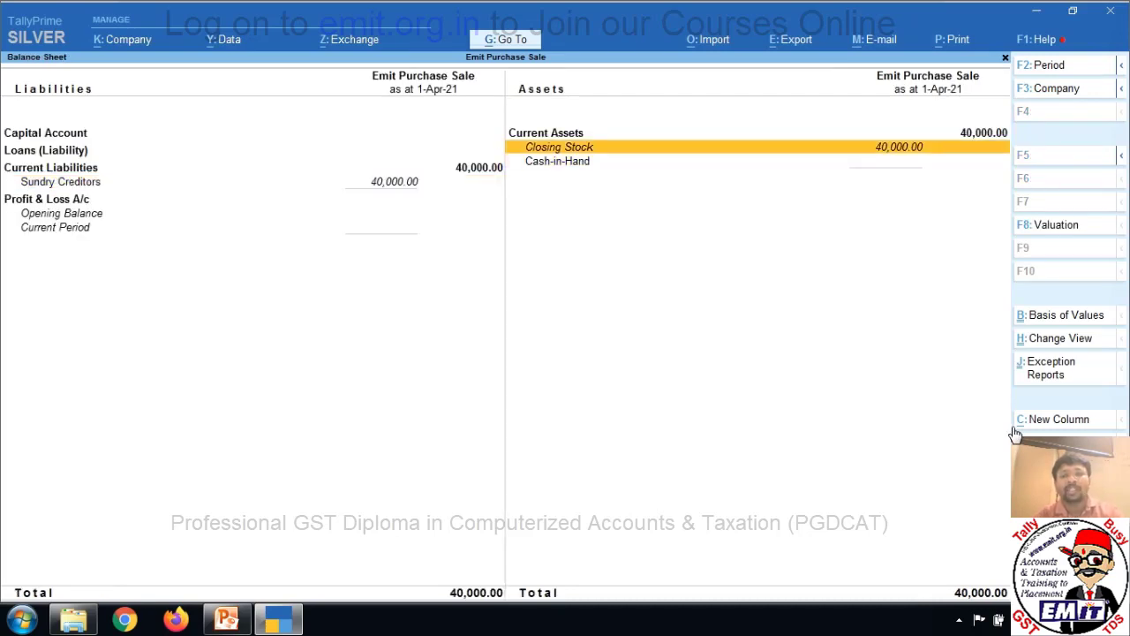
{"action": "key", "text": "Left"}
{"action": "key", "text": "Right"}
{"action": "key", "text": "Left"}
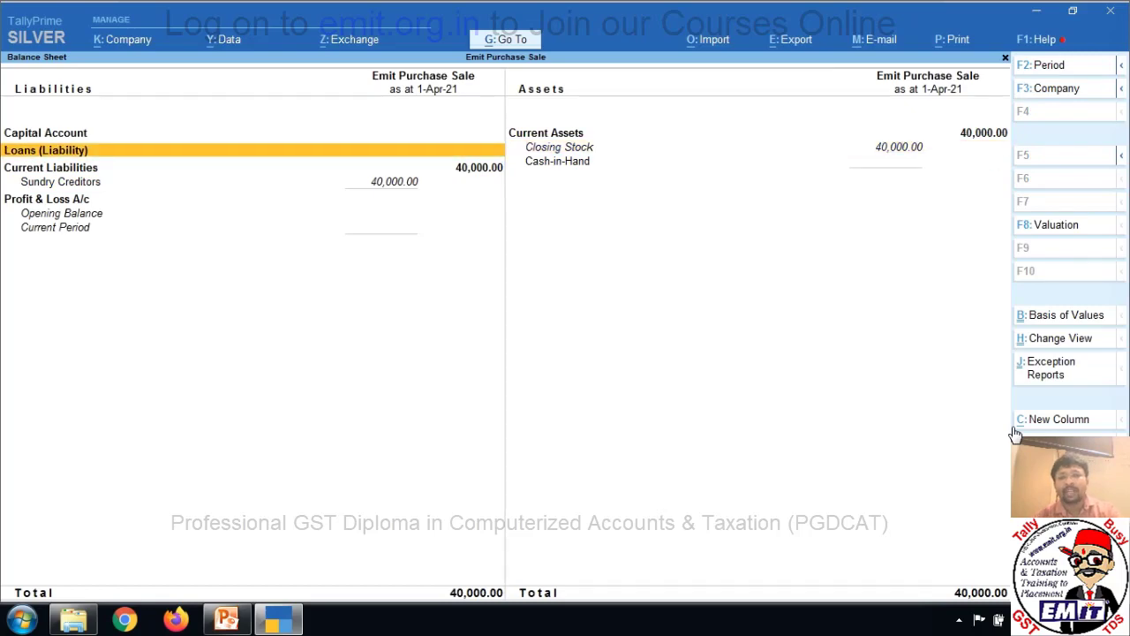
{"action": "key", "text": "Right"}
{"action": "key", "text": "Escape"}
{"action": "key", "text": "Escape"}
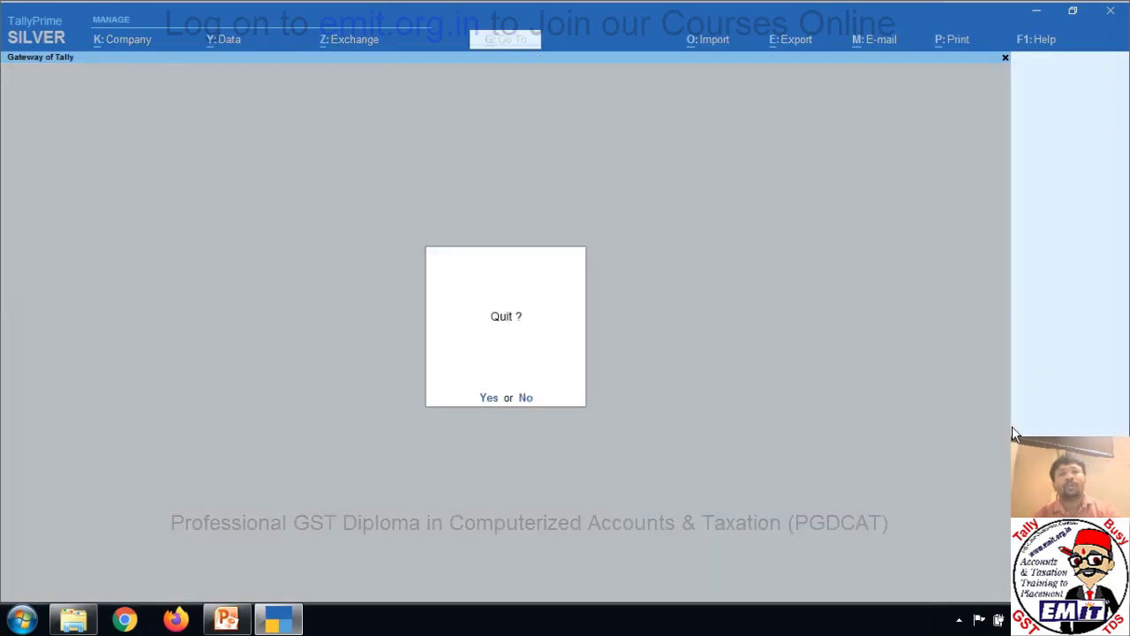
Answer No to the Quit prompt to stay at Gateway of Tally.
{"action": "key", "text": "n"}
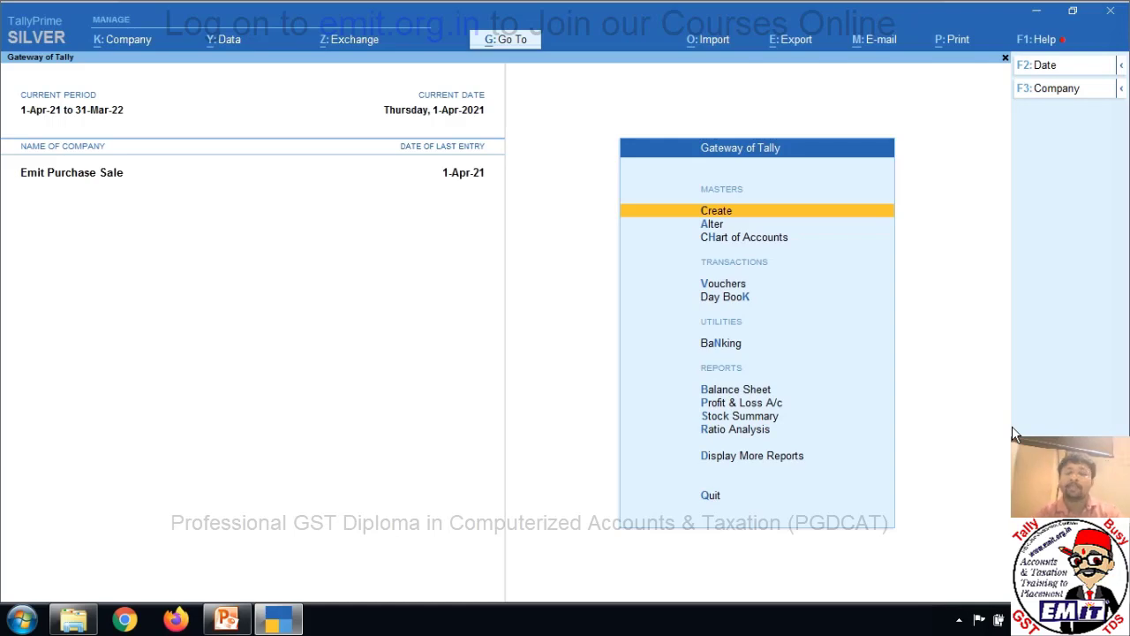
Show inactive voucher types, pick Sales Order and activate it for a blank Sales Order No. 1.
{"action": "key", "text": "Down"}
{"action": "key", "text": "Down"}
{"action": "key", "text": "Down"}
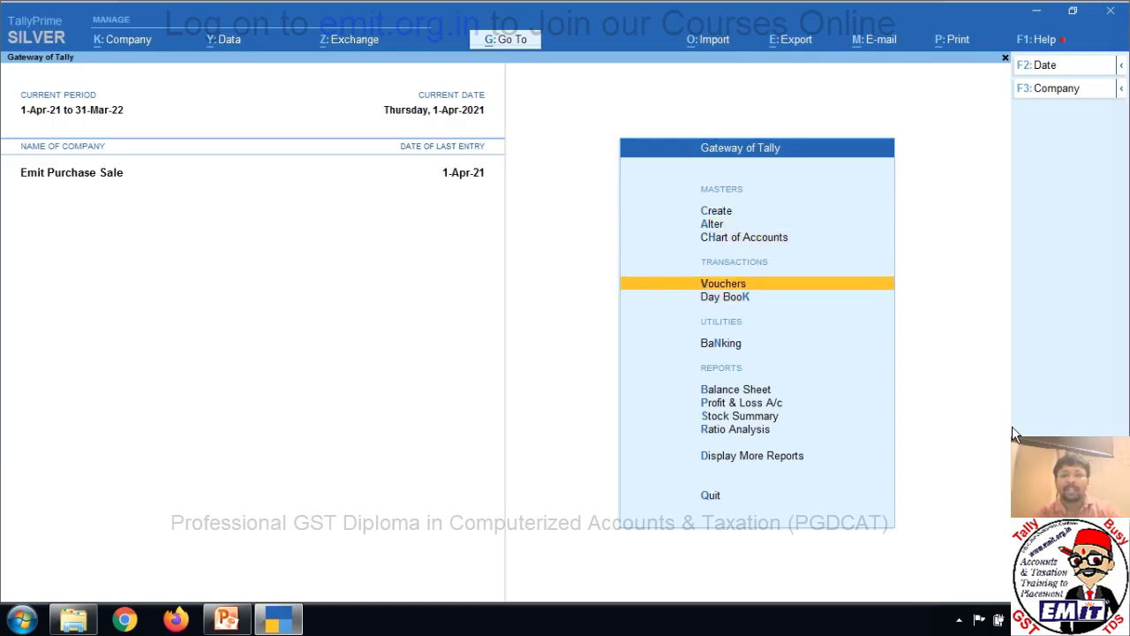
{"action": "key", "text": "Return"}
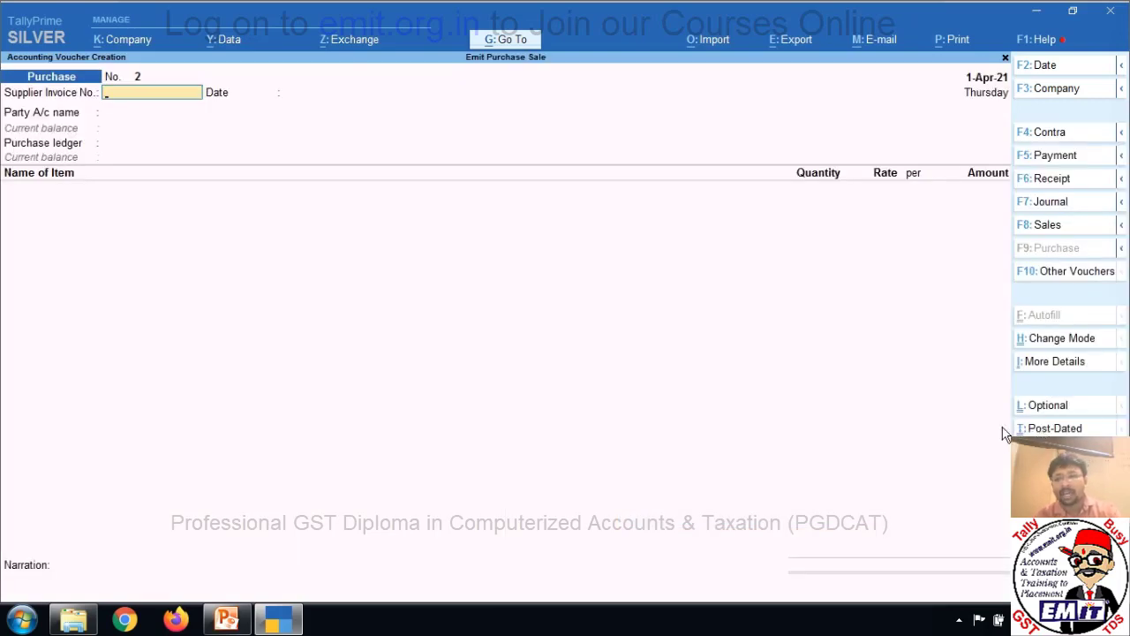
{"action": "left_click", "coordinate": [1078, 279]}
{"action": "key", "text": "Up"}
{"action": "key", "text": "Up"}
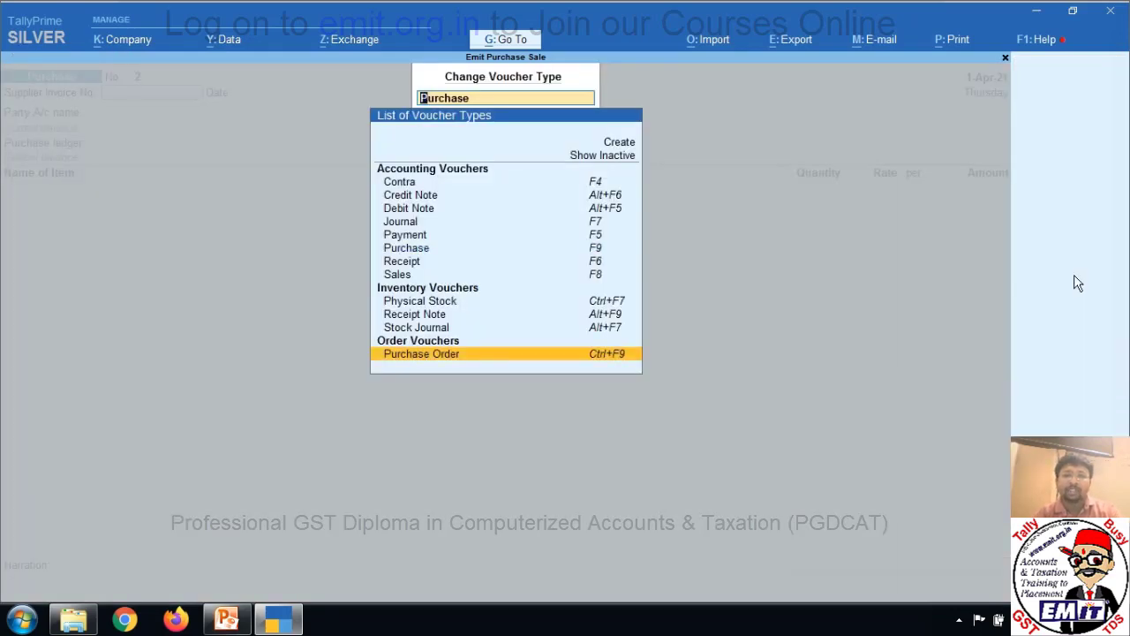
{"action": "key", "text": "Down"}
{"action": "key", "text": "Up"}
{"action": "key", "text": "Up"}
{"action": "key", "text": "Up"}
{"action": "key", "text": "Up"}
{"action": "key", "text": "Up"}
{"action": "key", "text": "Up"}
{"action": "key", "text": "Up"}
{"action": "key", "text": "Up"}
{"action": "key", "text": "Up"}
{"action": "key", "text": "Up"}
{"action": "key", "text": "Up"}
{"action": "key", "text": "Up"}
{"action": "key", "text": "Up"}
{"action": "key", "text": "Up"}
{"action": "key", "text": "Up"}
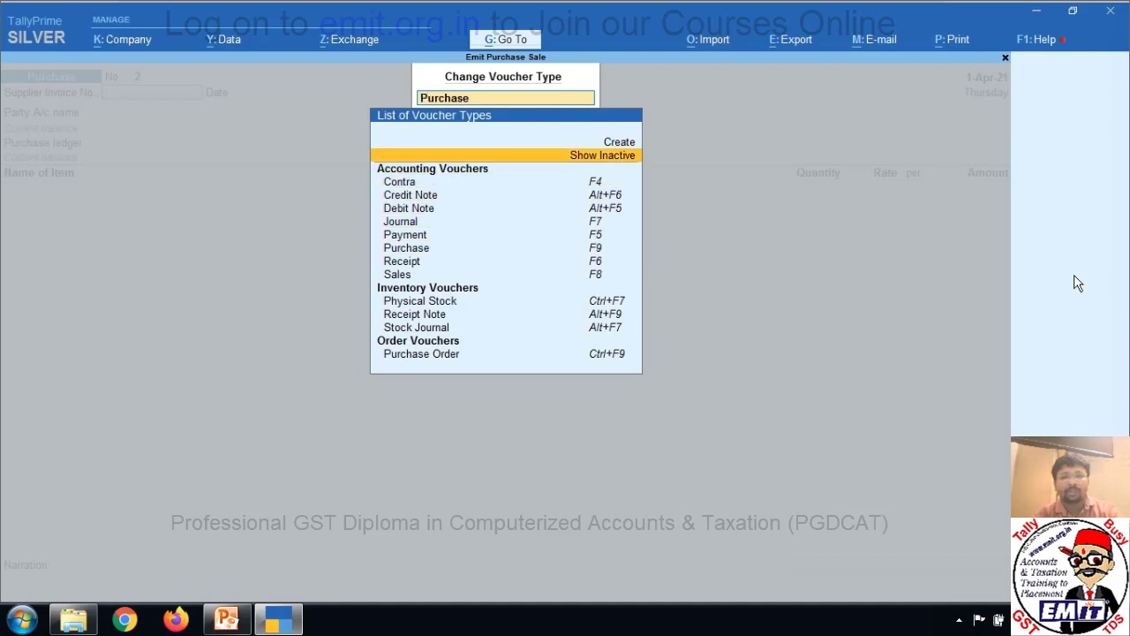
{"action": "key", "text": "Return"}
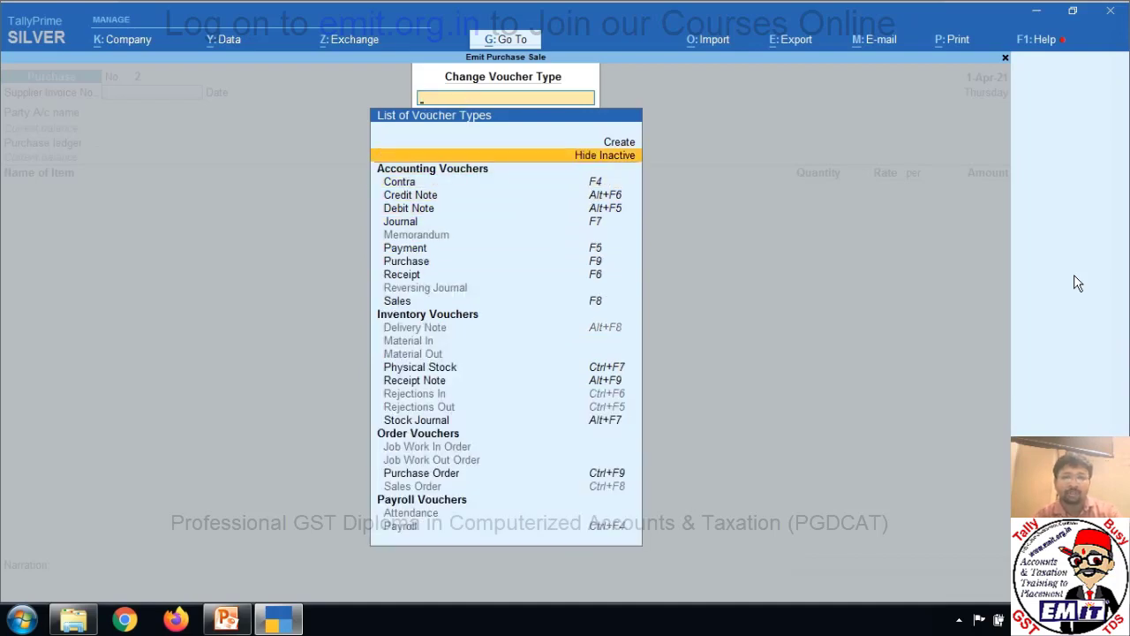
{"action": "key", "text": "Down"}
{"action": "key", "text": "Down"}
{"action": "key", "text": "Down"}
{"action": "key", "text": "Down"}
{"action": "key", "text": "Down"}
{"action": "key", "text": "Down"}
{"action": "key", "text": "Down"}
{"action": "key", "text": "Down"}
{"action": "key", "text": "Down"}
{"action": "key", "text": "Down"}
{"action": "key", "text": "Down"}
{"action": "key", "text": "Down"}
{"action": "key", "text": "Down"}
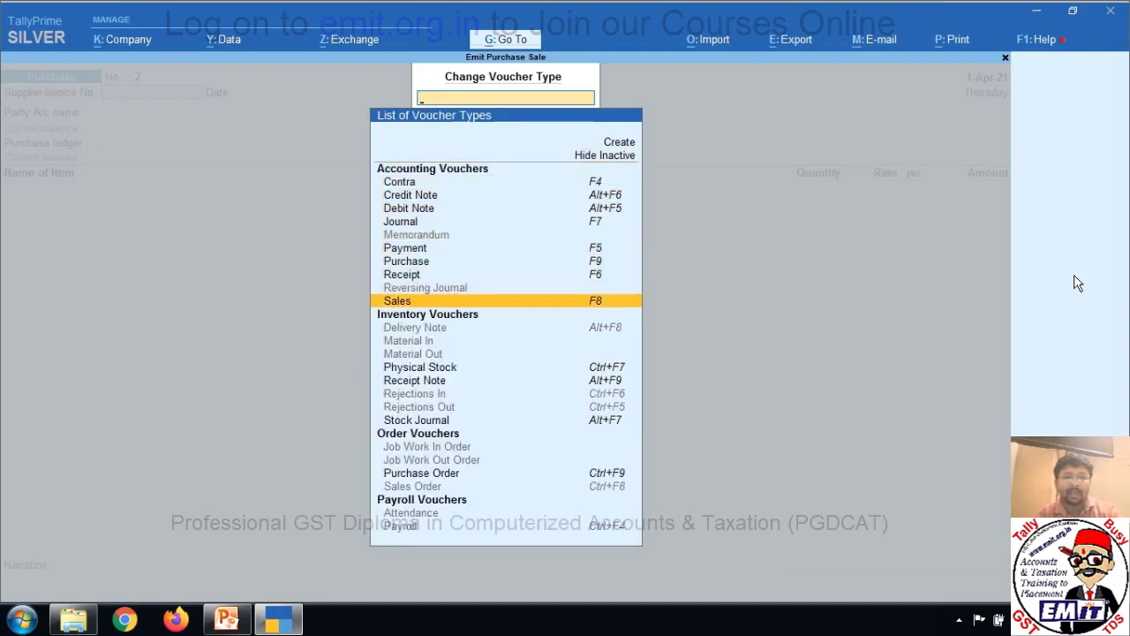
{"action": "key", "text": "Down"}
{"action": "key", "text": "Down"}
{"action": "key", "text": "Down"}
{"action": "key", "text": "Down"}
{"action": "key", "text": "Down"}
{"action": "key", "text": "Down"}
{"action": "key", "text": "Down"}
{"action": "key", "text": "Down"}
{"action": "key", "text": "Down"}
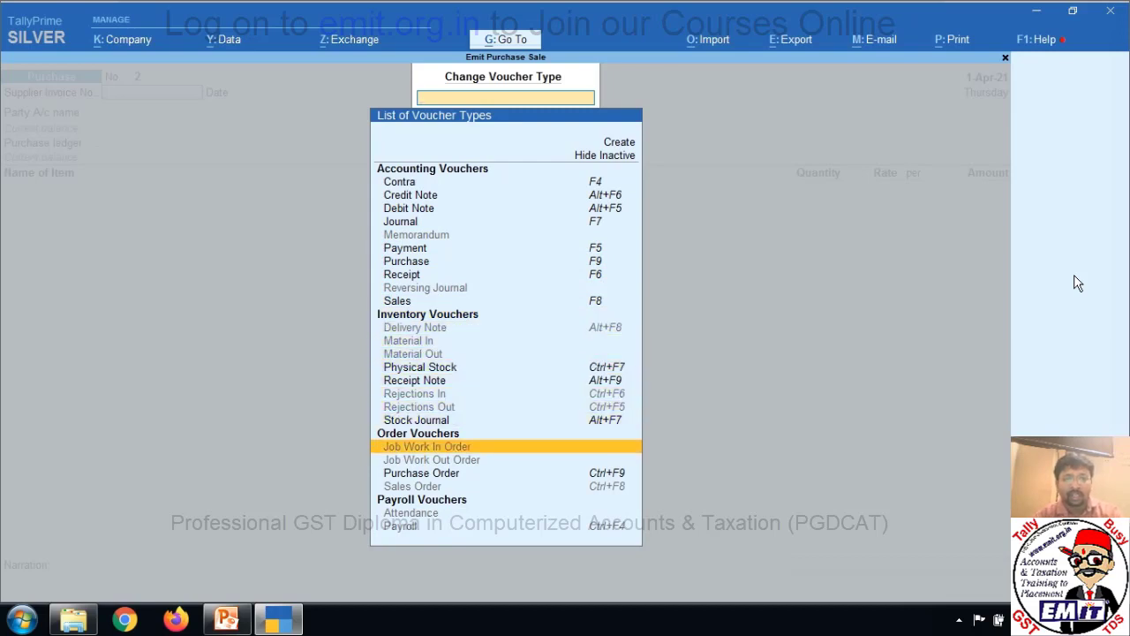
{"action": "key", "text": "Down"}
{"action": "key", "text": "Return"}
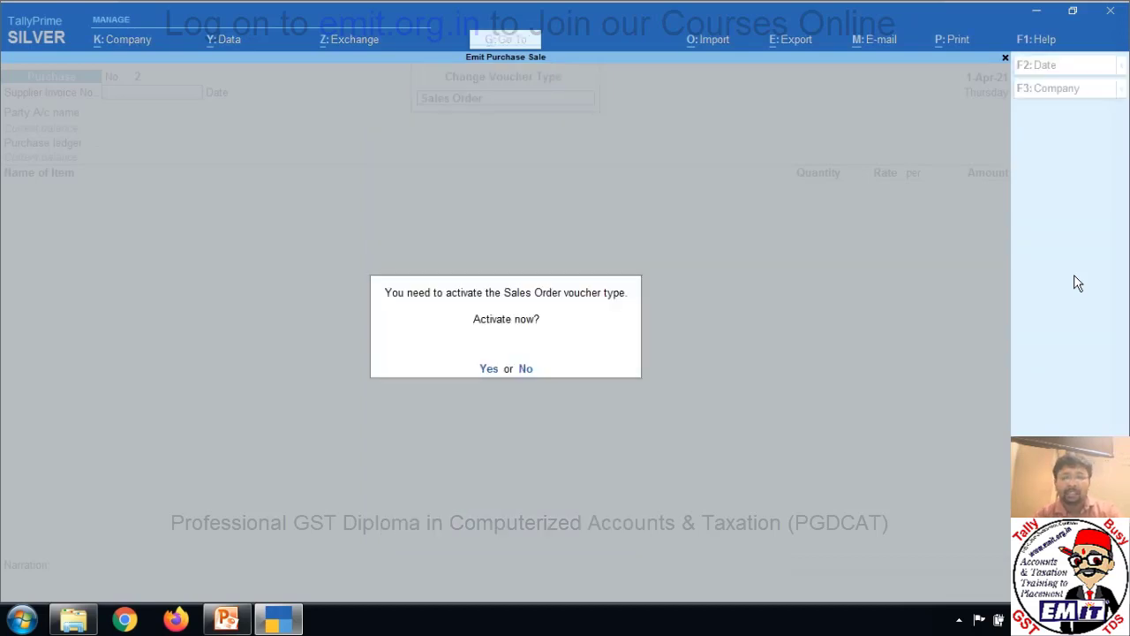
{"action": "key", "text": "y"}
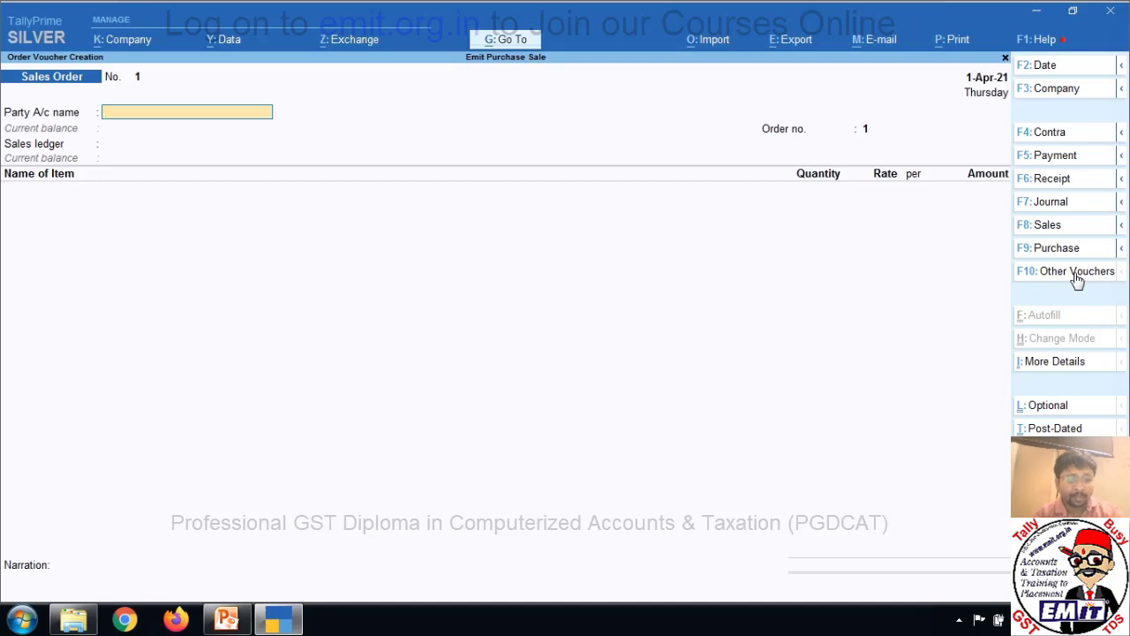
Create the customer's ledger under Sundry Debtors with their two-line mailing address and save it.
{"action": "key", "text": "alt+c"}
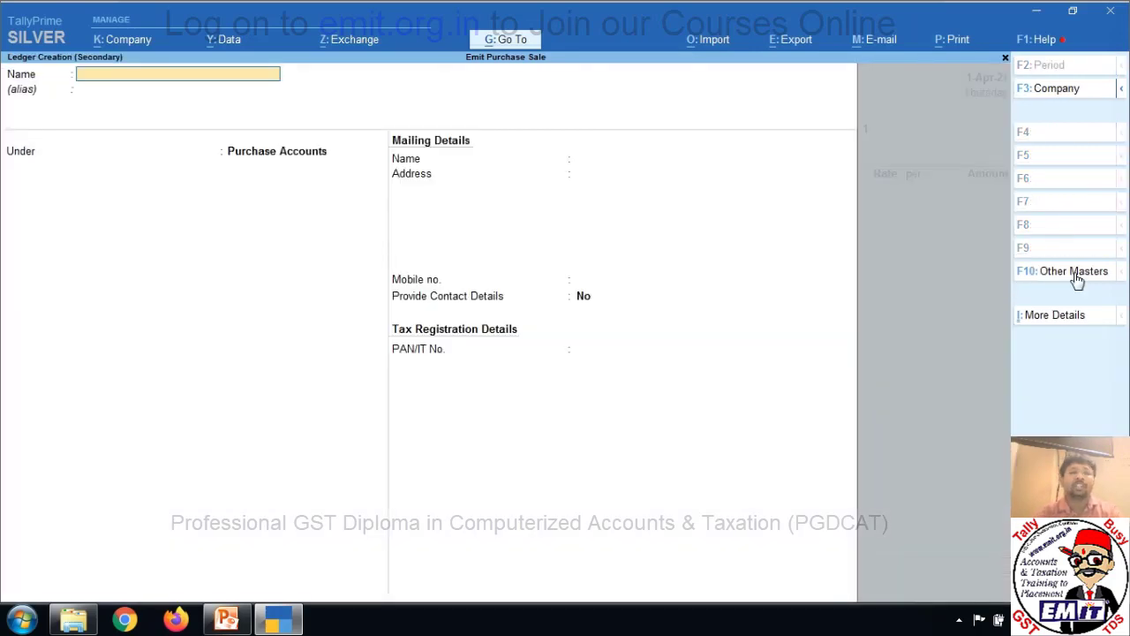
{"action": "type", "text": "Mr Shaym"}
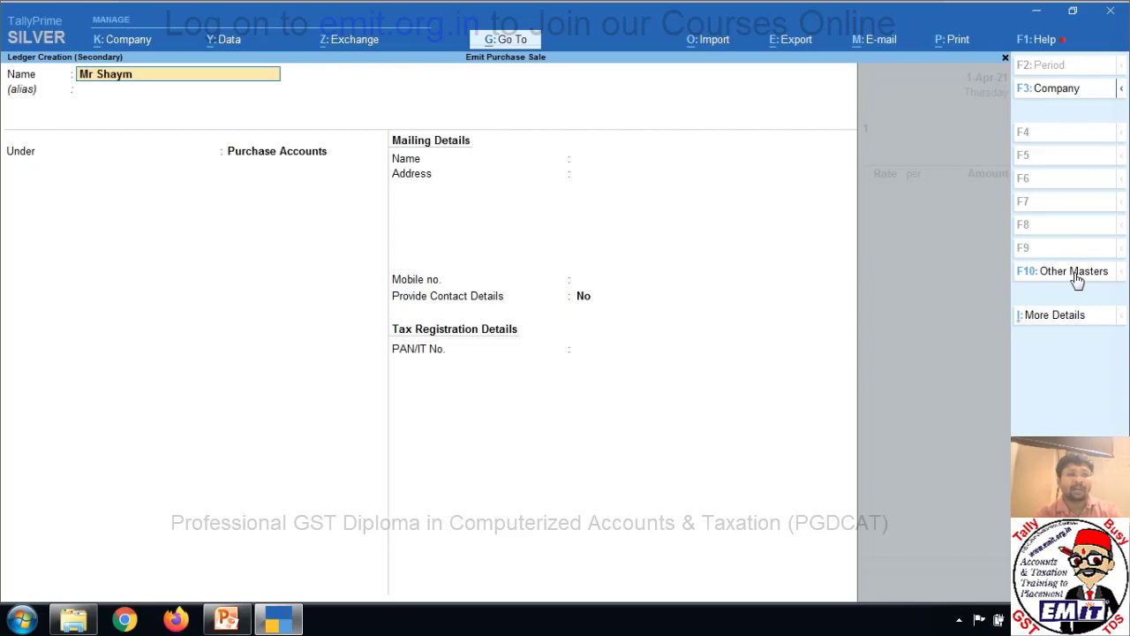
{"action": "key", "text": "Return"}
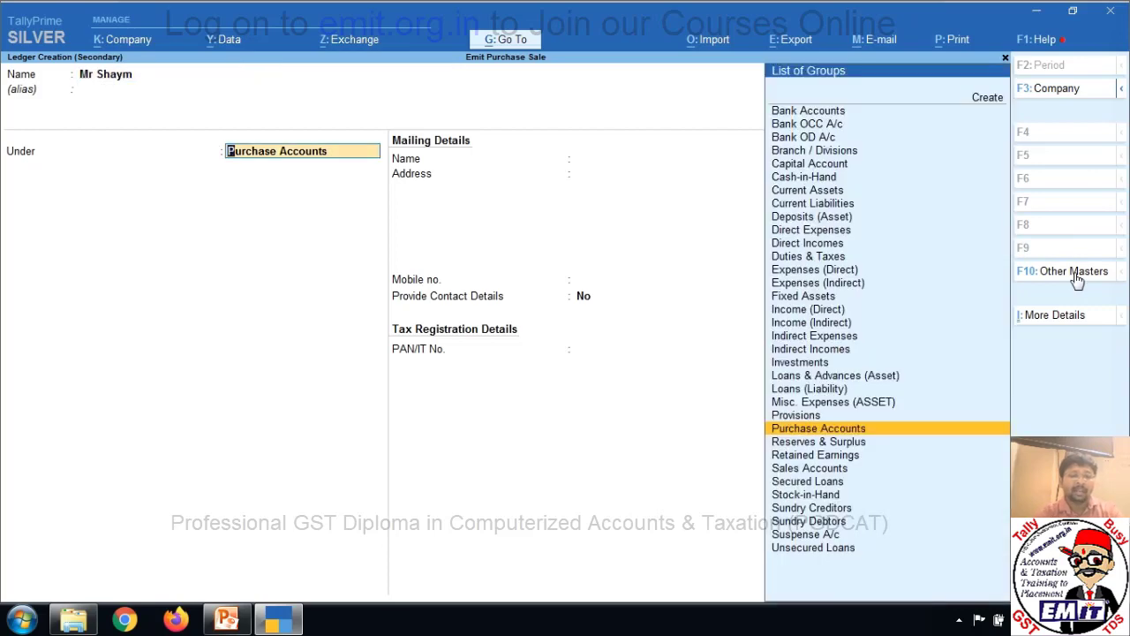
{"action": "type", "text": "Sund"}
{"action": "key", "text": "Down"}
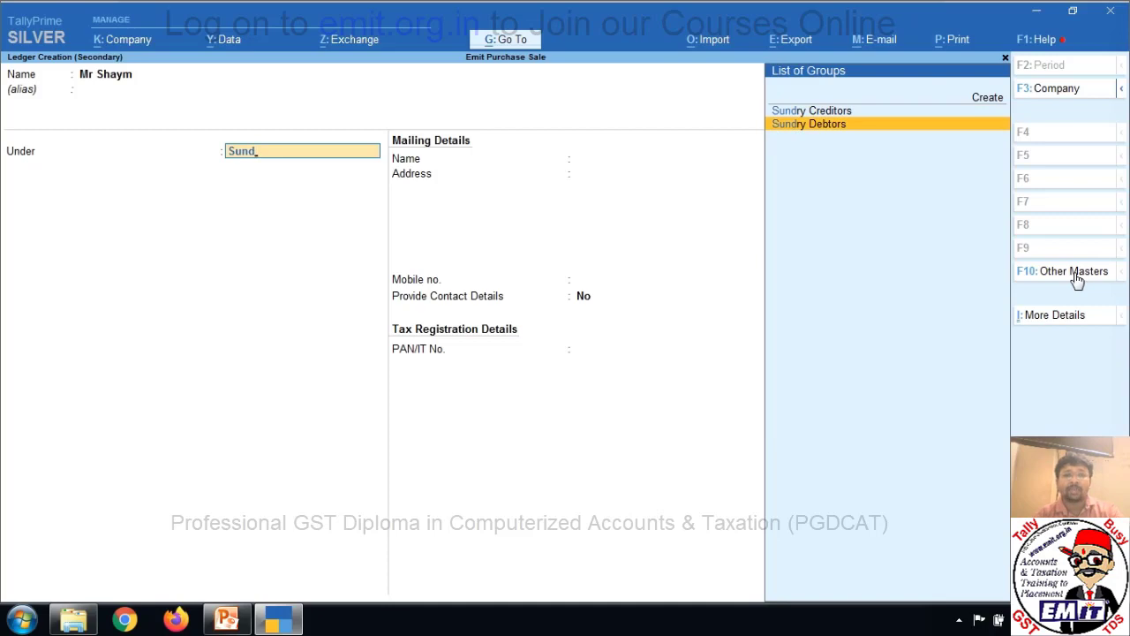
{"action": "key", "text": "Return"}
{"action": "key", "text": "Return"}
{"action": "key", "text": "Return"}
{"action": "key", "text": "Return"}
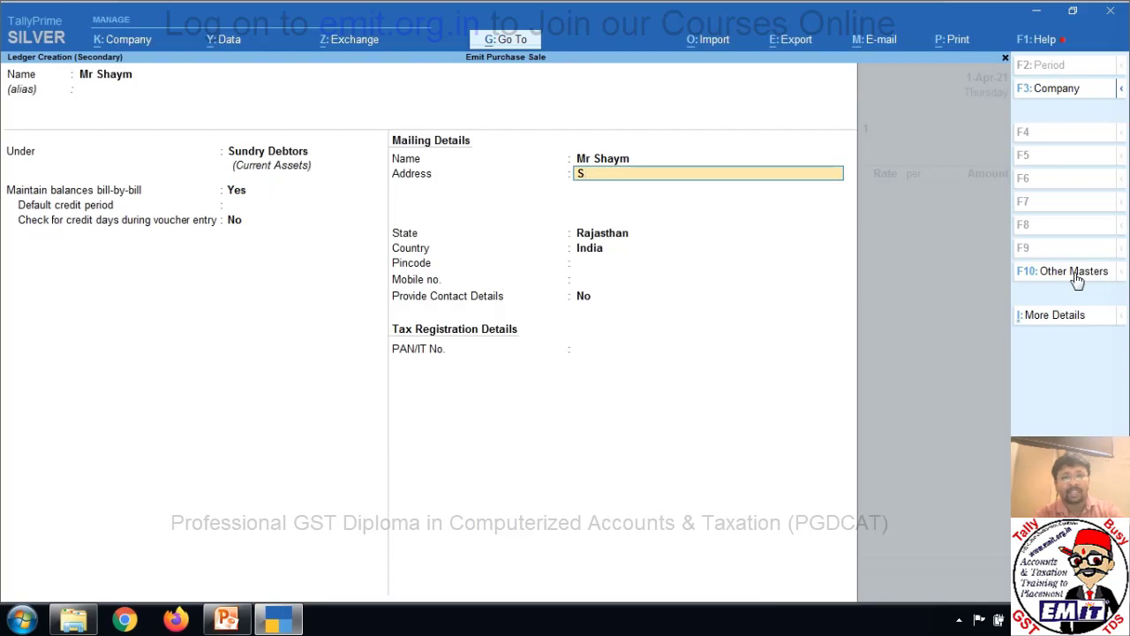
{"action": "type", "text": "Shivaji Park"}
{"action": "key", "text": "Return"}
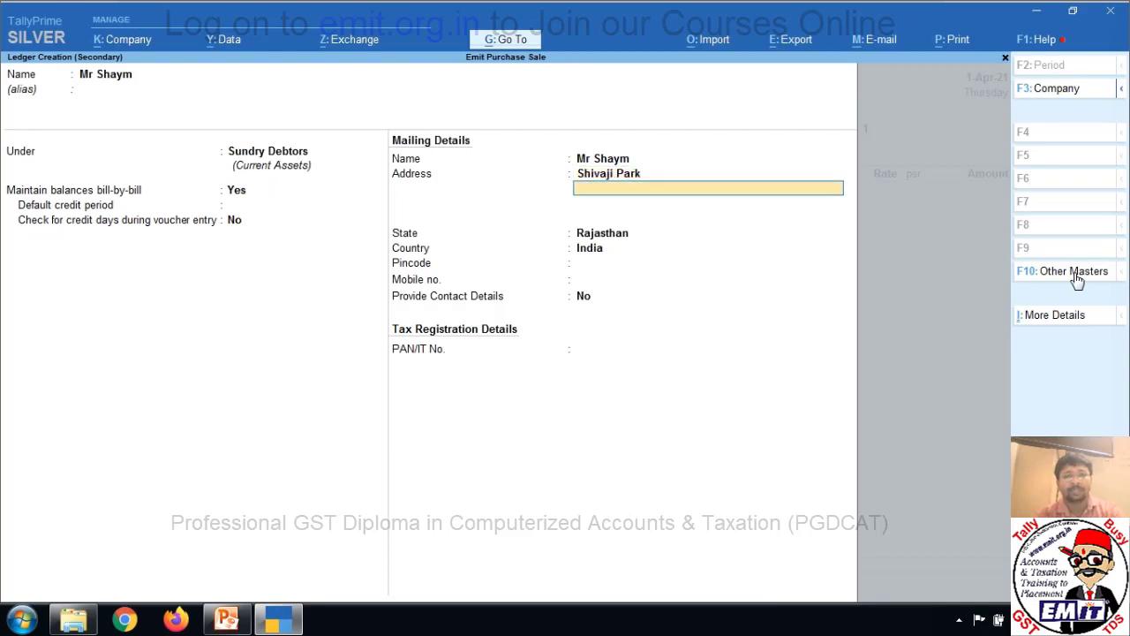
{"action": "type", "text": "Alwar"}
{"action": "key", "text": "Return"}
{"action": "key", "text": "Return"}
{"action": "key", "text": "Return"}
{"action": "key", "text": "Return"}
{"action": "key", "text": "Return"}
{"action": "key", "text": "Return"}
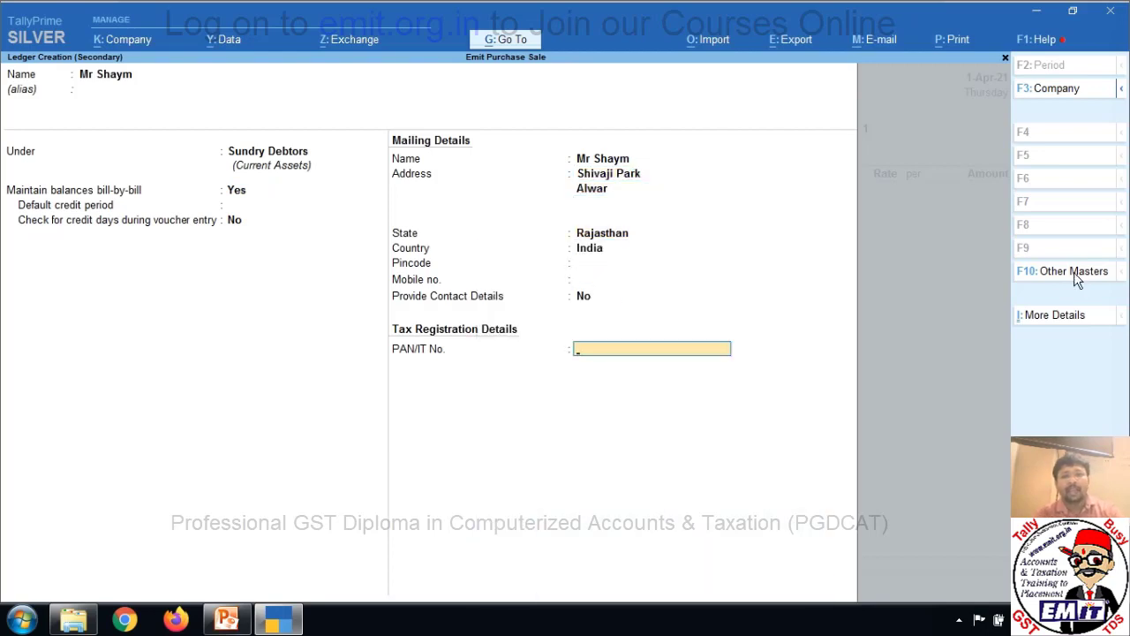
{"action": "key", "text": "Return"}
{"action": "key", "text": "Return"}
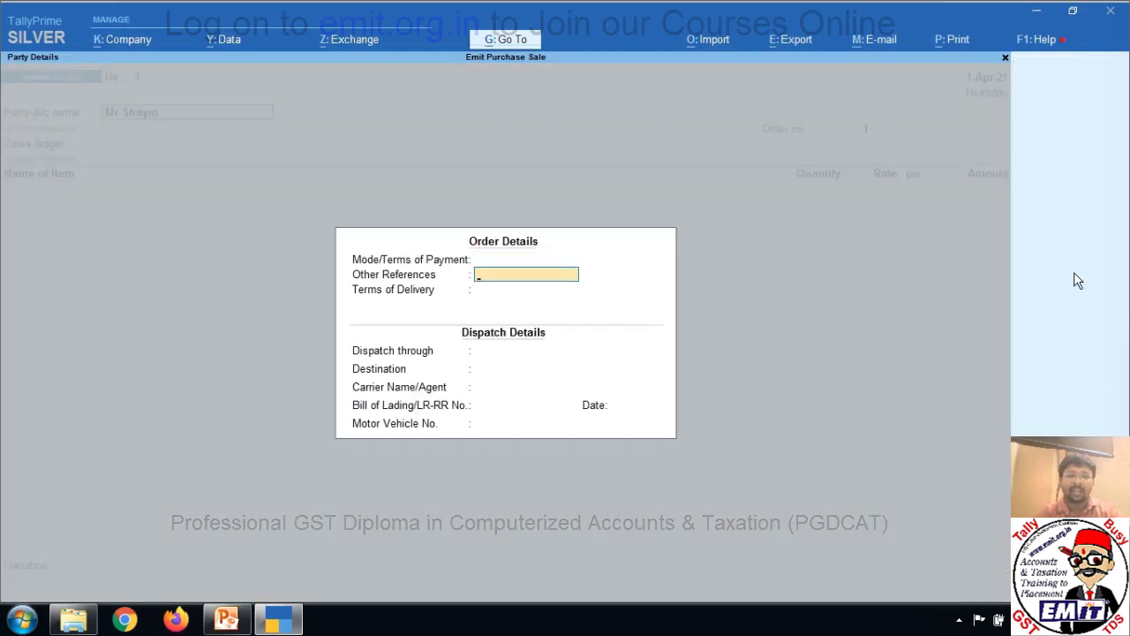
Skip the order and buyer details and enter order number ord/050 on the Sales Order.
{"action": "key", "text": "BackSpace"}
{"action": "key", "text": "Return"}
{"action": "key", "text": "Return"}
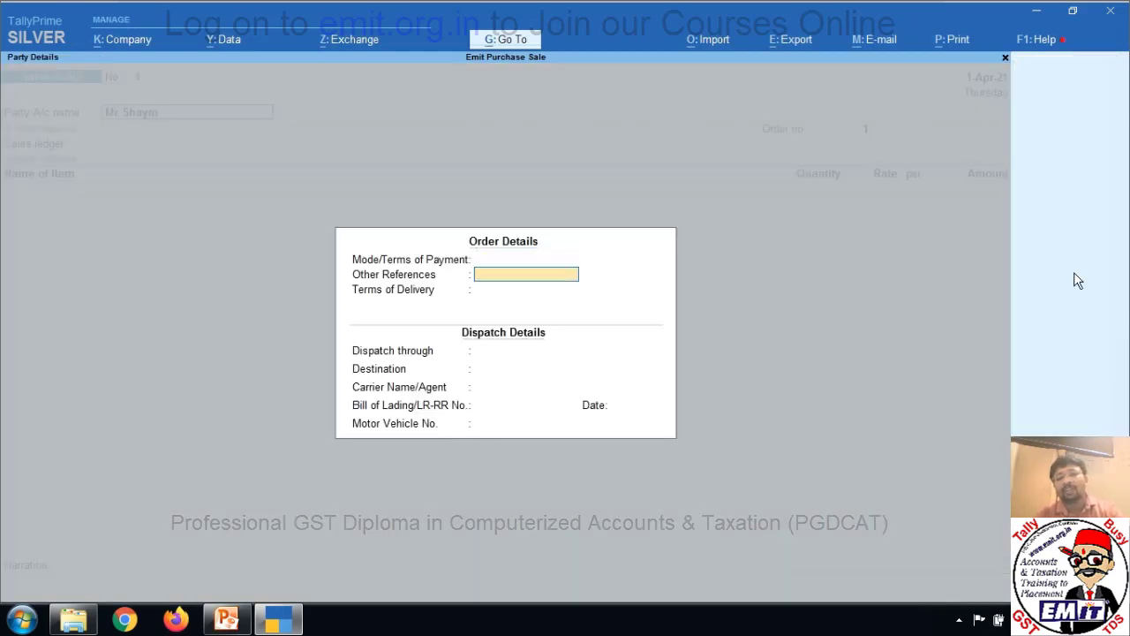
{"action": "key", "text": "Return"}
{"action": "key", "text": "Return"}
{"action": "key", "text": "Return"}
{"action": "key", "text": "Return"}
{"action": "key", "text": "Return"}
{"action": "key", "text": "Return"}
{"action": "key", "text": "Return"}
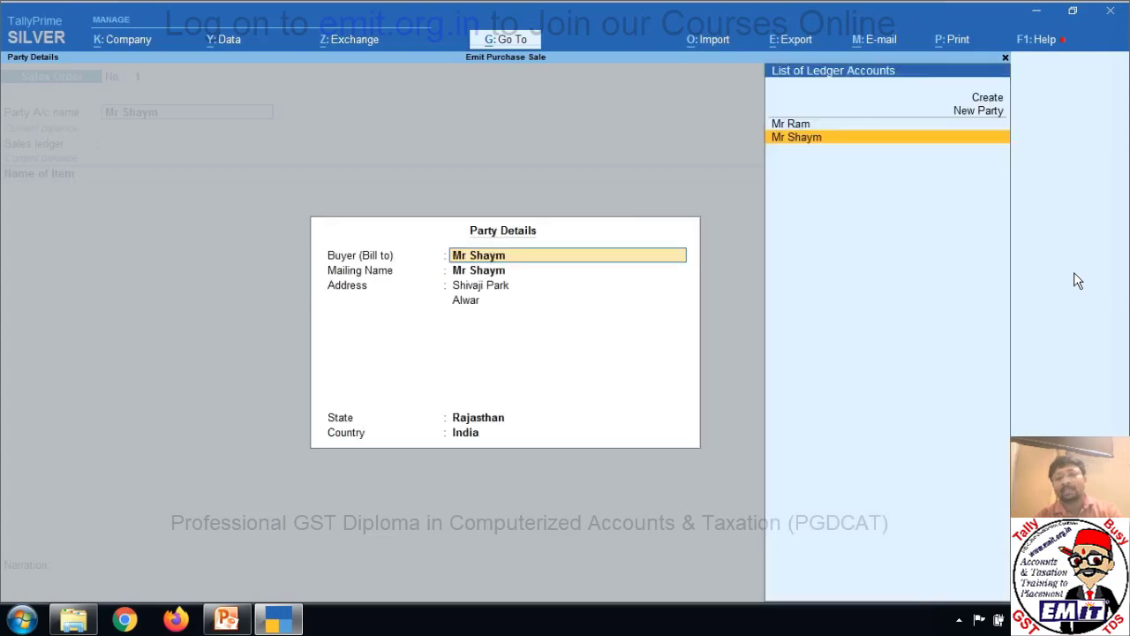
{"action": "key", "text": "Return"}
{"action": "key", "text": "Return"}
{"action": "key", "text": "Return"}
{"action": "key", "text": "Return"}
{"action": "key", "text": "Return"}
{"action": "key", "text": "Return"}
{"action": "key", "text": "Return"}
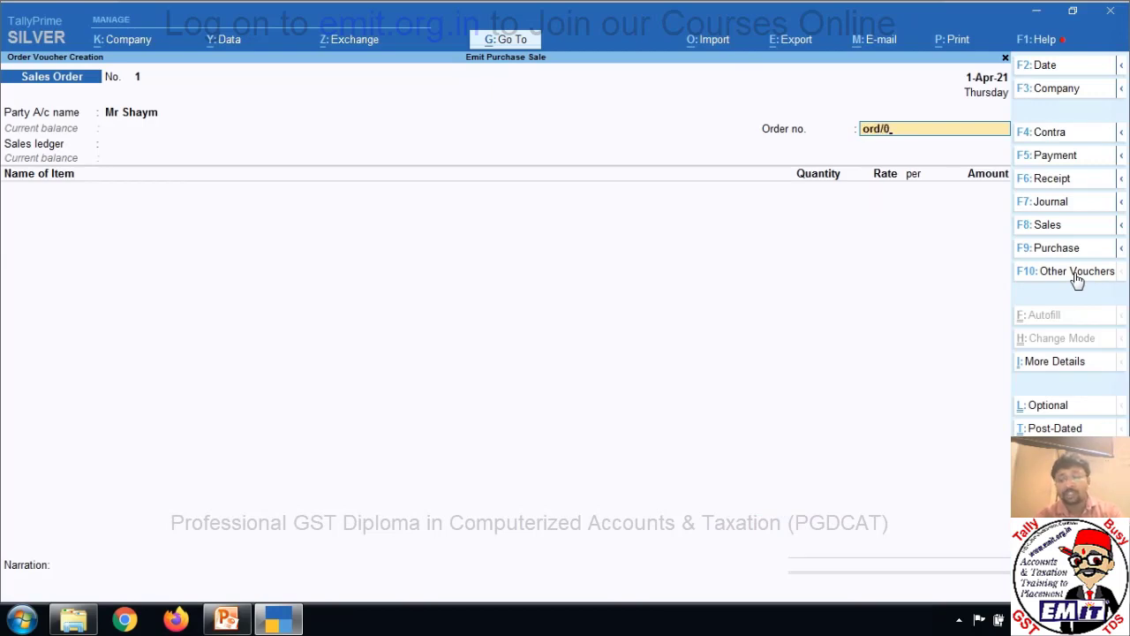
{"action": "key", "text": "Return"}
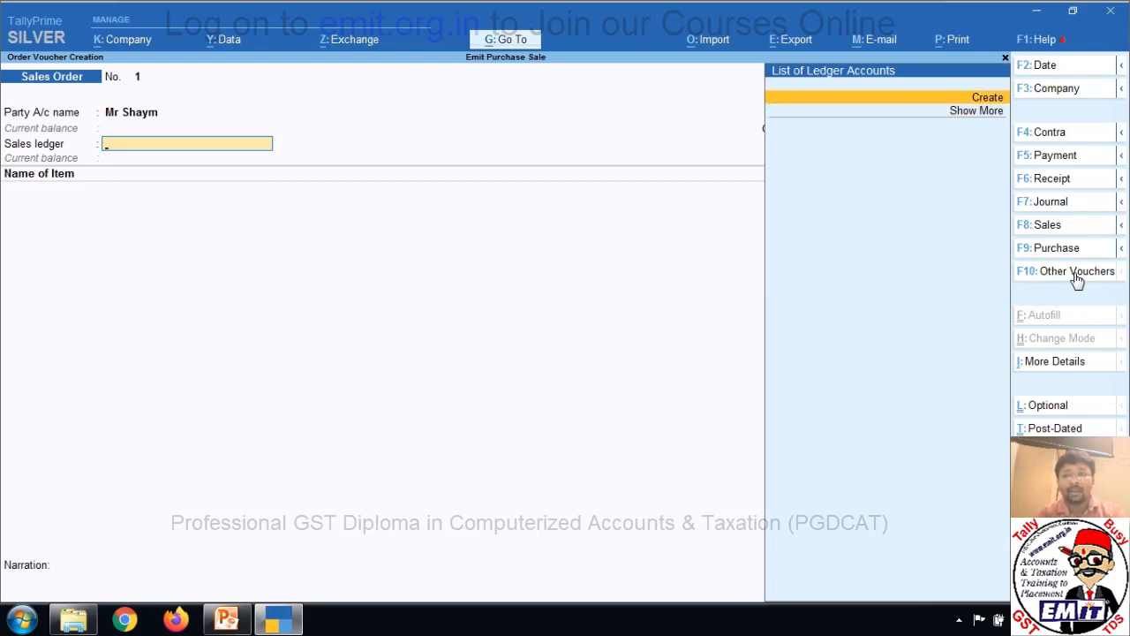
{"action": "key", "text": "Return"}
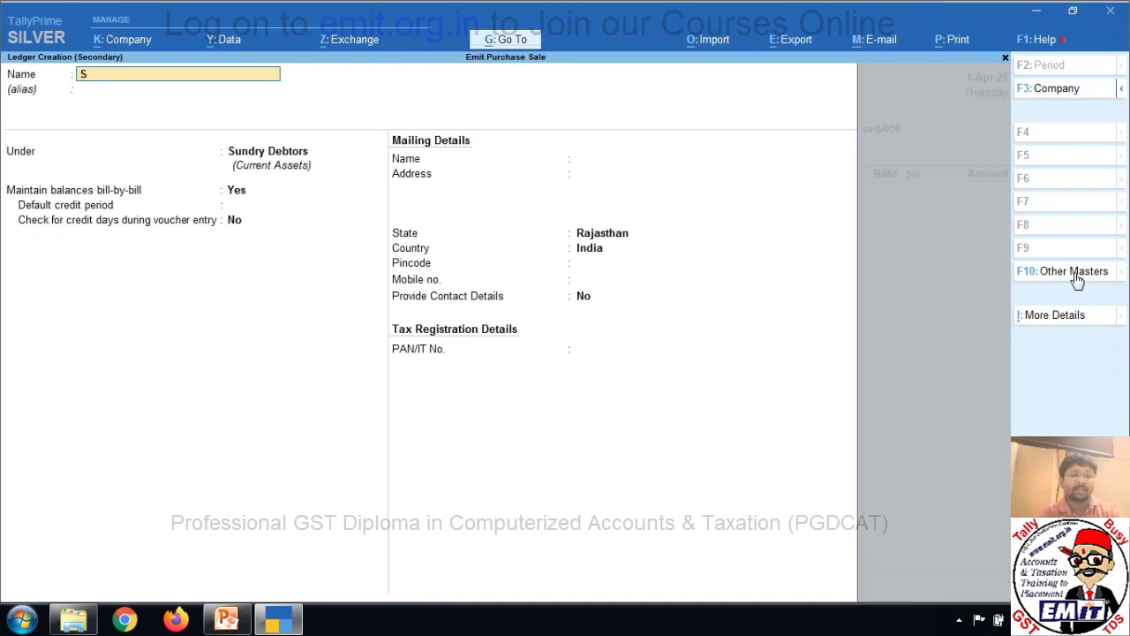
Create a ledger named Sales under Sales Accounts as the order's sales ledger.
{"action": "type", "text": "Sales"}
{"action": "key", "text": "Return"}
{"action": "type", "text": "Sales"}
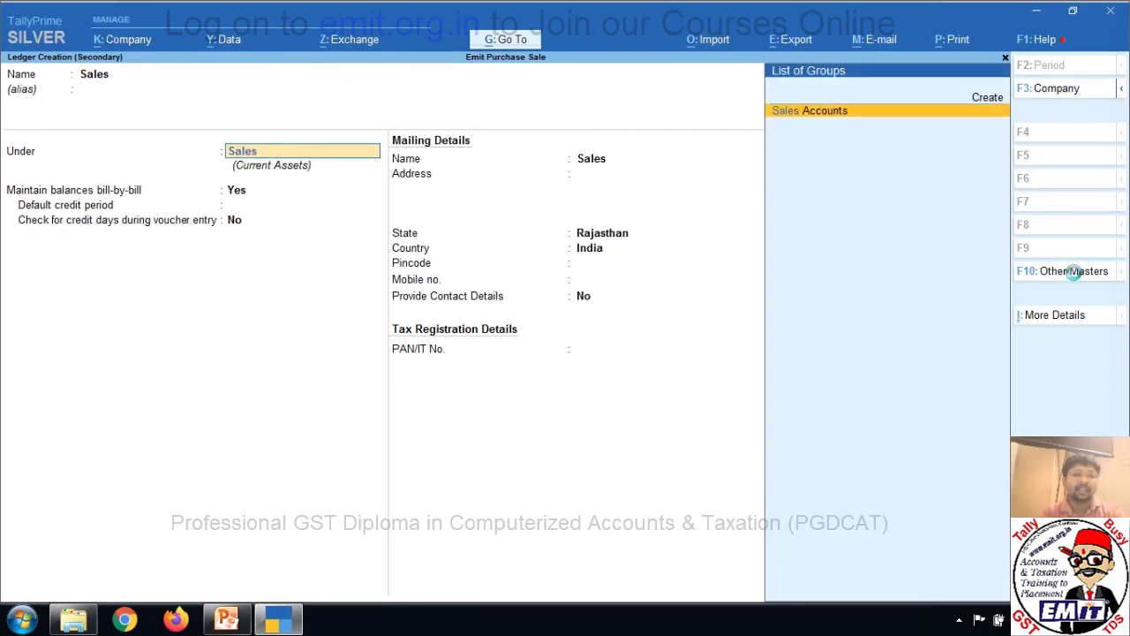
{"action": "key", "text": "Return"}
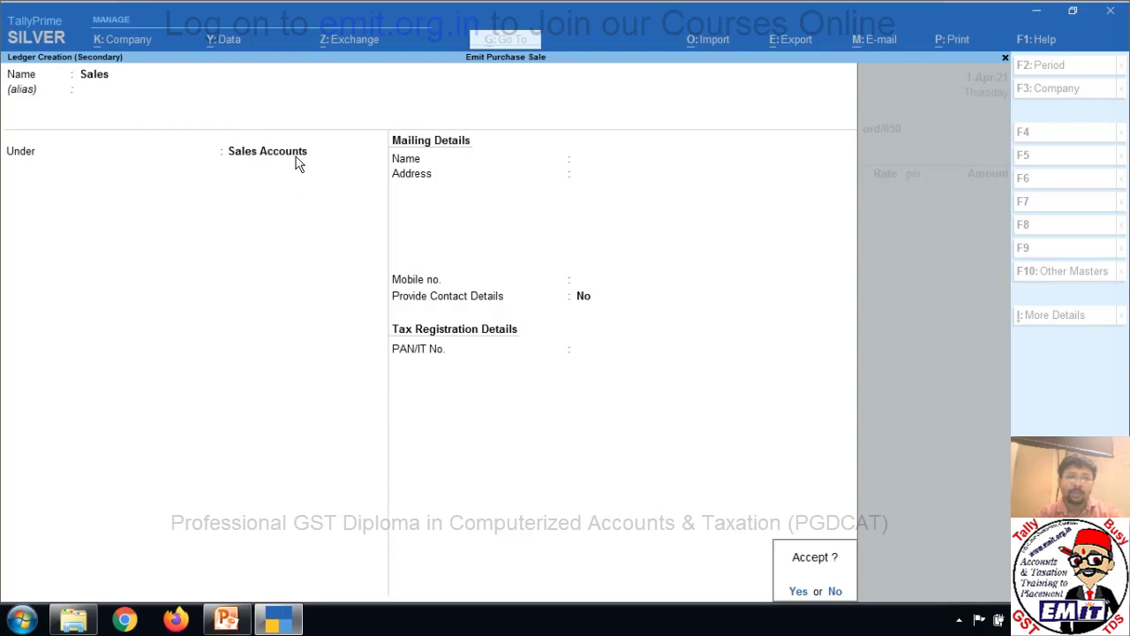
{"action": "key", "text": "Return"}
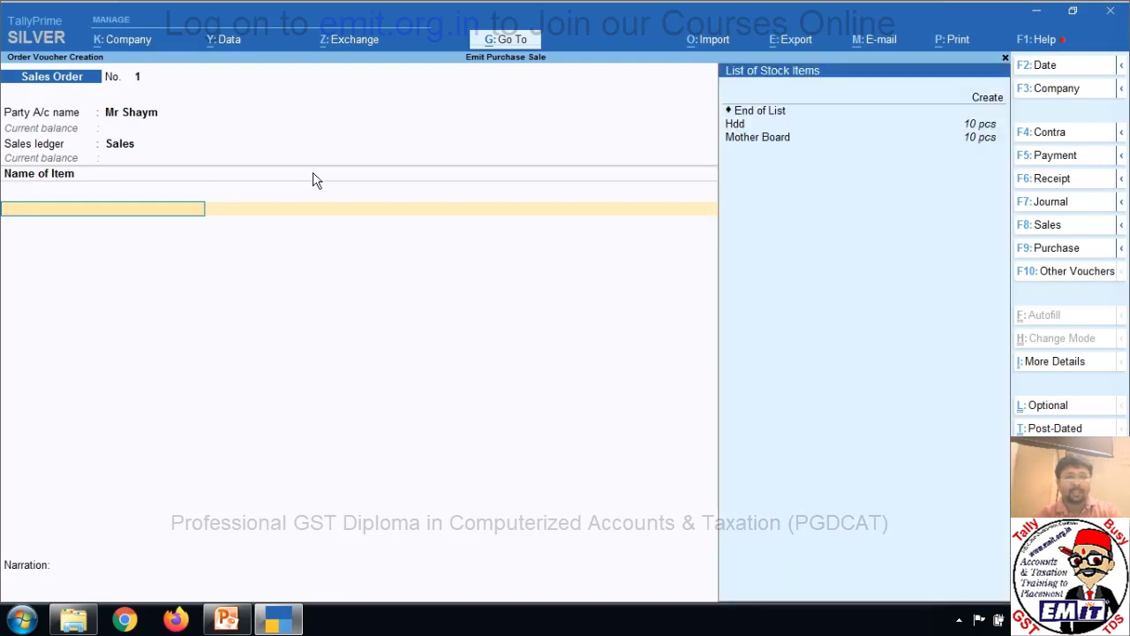
Add 10 pcs Hdd at 1,500 (15,000) to Sales Order No. 1 and save it.
{"action": "key", "text": "Down"}
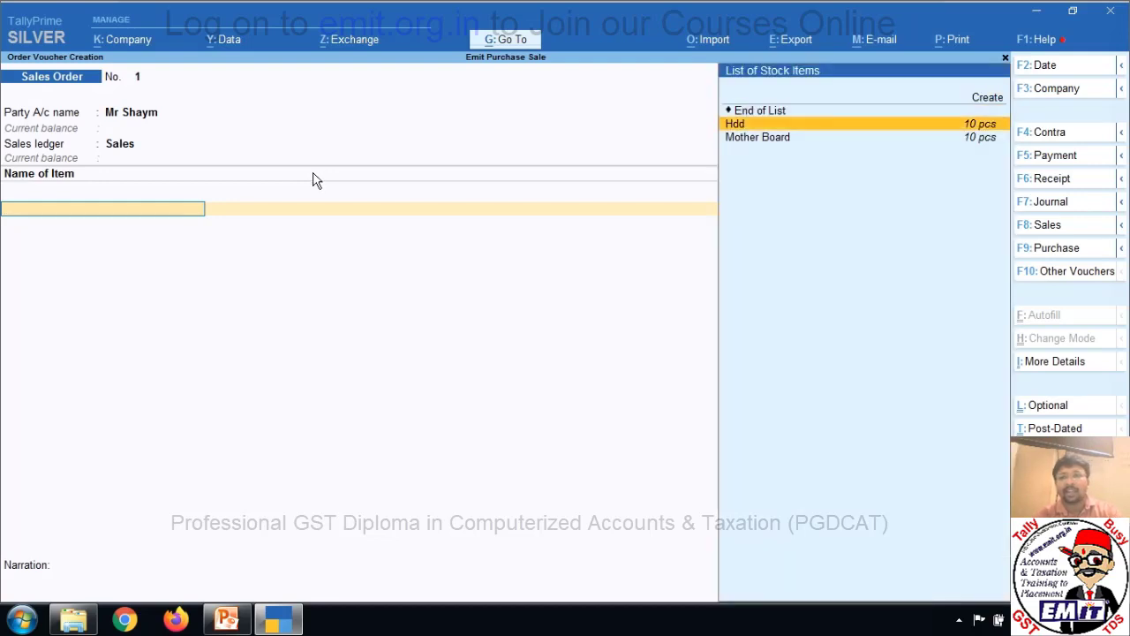
{"action": "key", "text": "Return"}
{"action": "key", "text": "Return"}
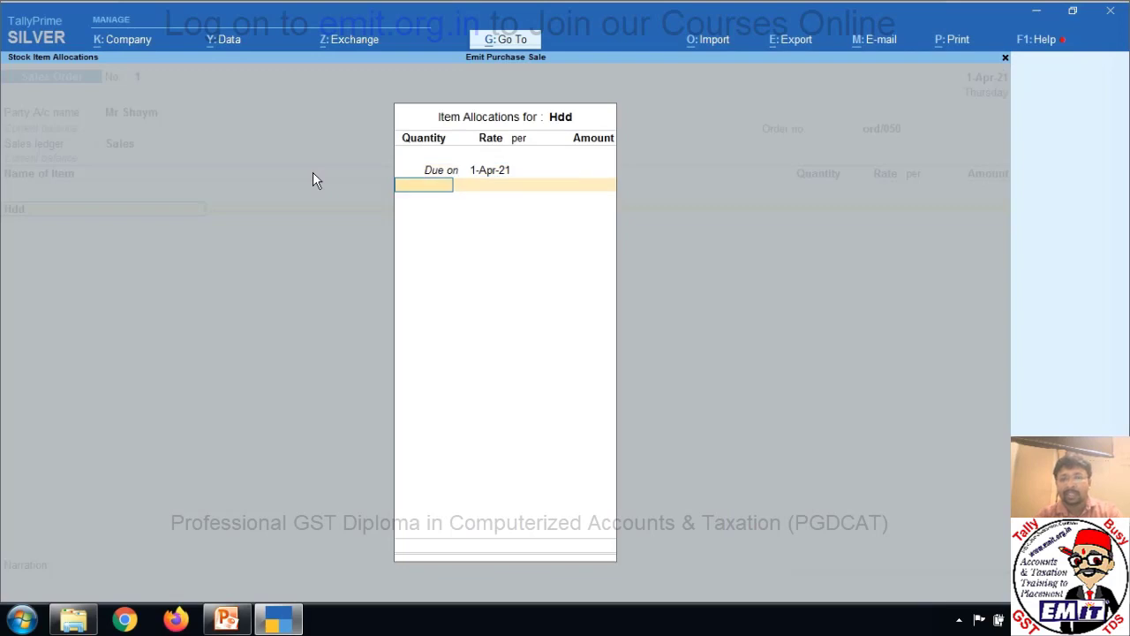
{"action": "type", "text": "10"}
{"action": "key", "text": "Return"}
{"action": "type", "text": "1"}
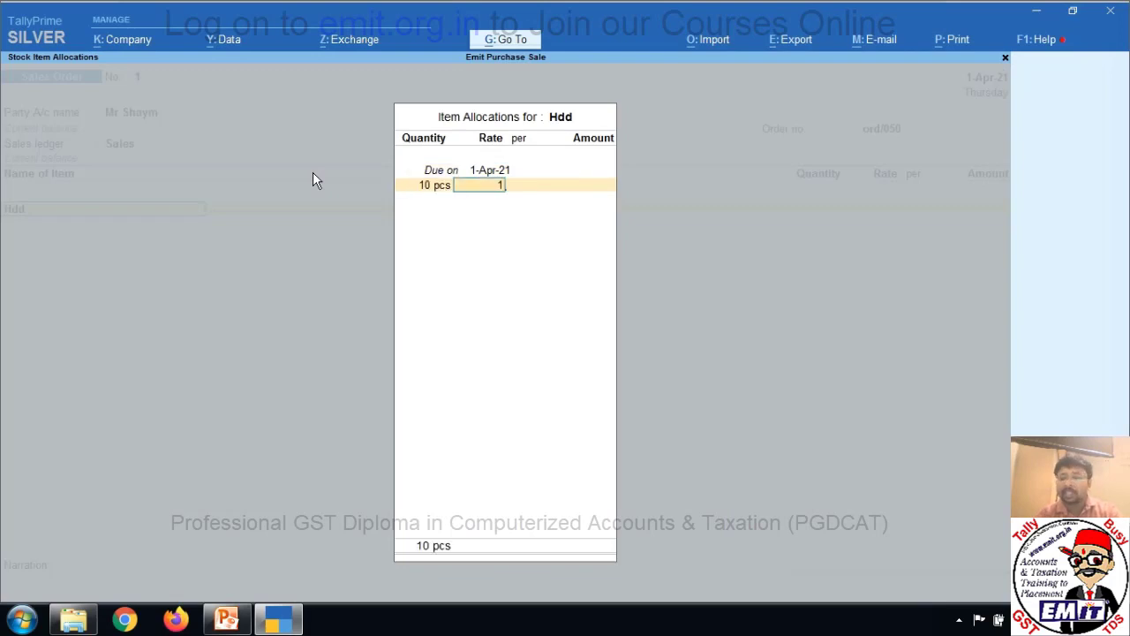
{"action": "type", "text": ",500"}
{"action": "key", "text": "Return"}
{"action": "key", "text": "Return"}
{"action": "key", "text": "Return"}
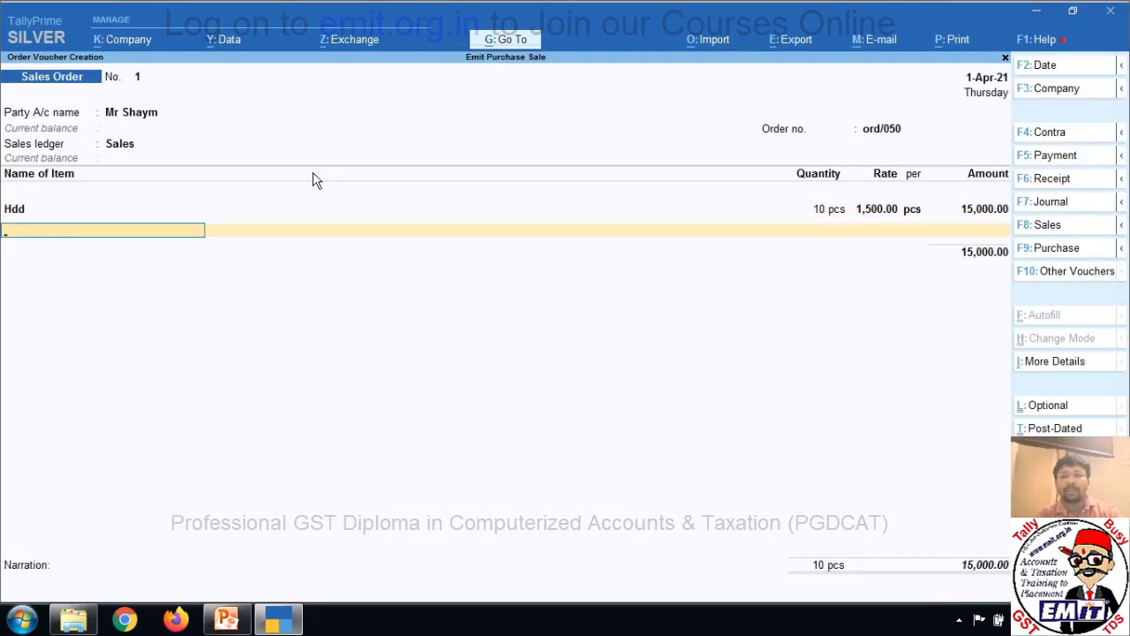
{"action": "key", "text": "Return"}
{"action": "key", "text": "Return"}
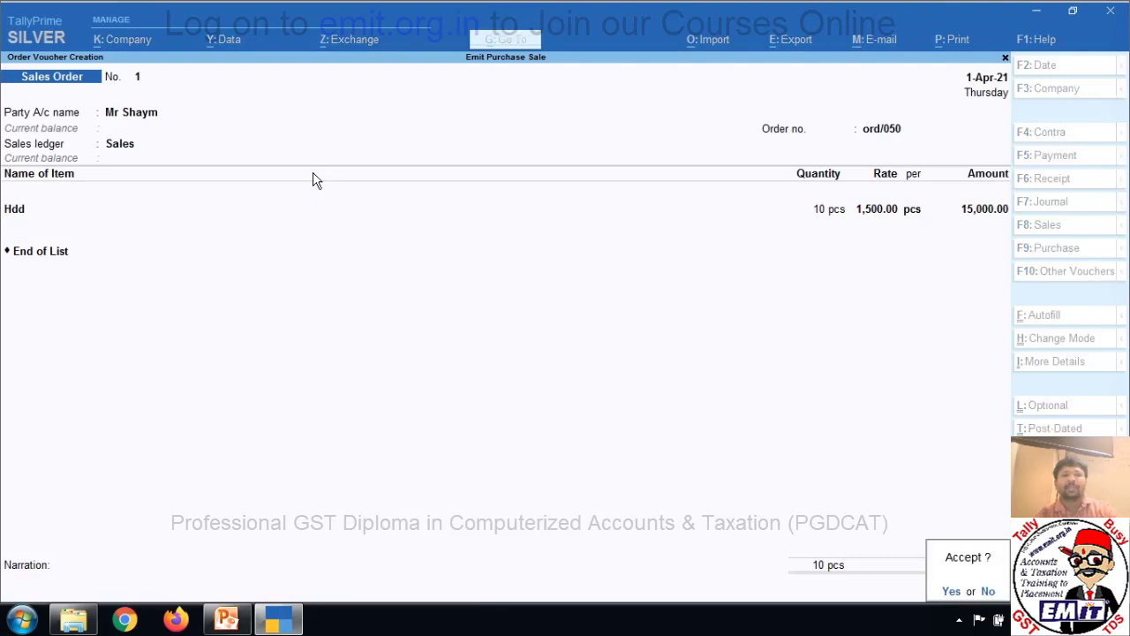
{"action": "key", "text": "Return"}
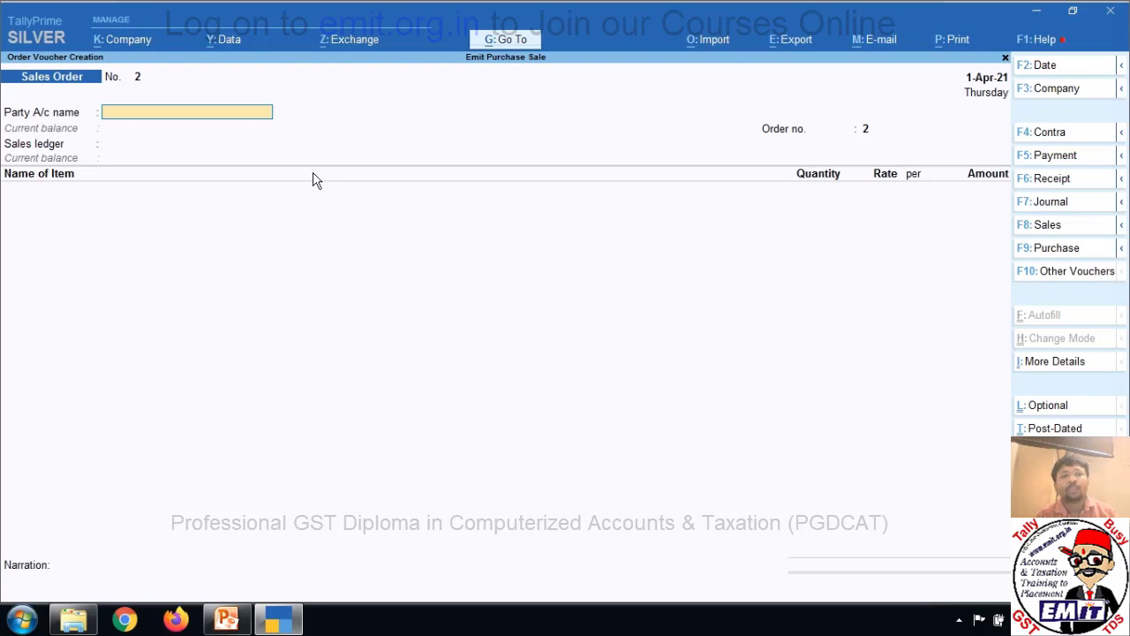
{"action": "key", "text": "Escape"}
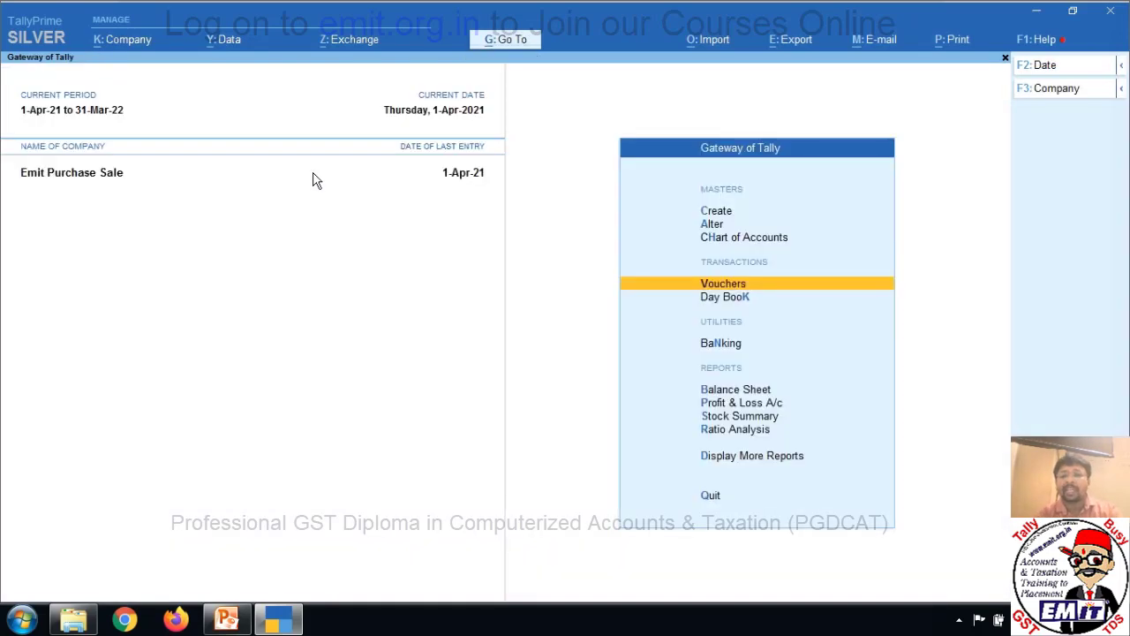
{"action": "key", "text": "Down"}
{"action": "key", "text": "Down"}
{"action": "key", "text": "Down"}
{"action": "key", "text": "Down"}
{"action": "key", "text": "Down"}
{"action": "key", "text": "Down"}
{"action": "key", "text": "Down"}
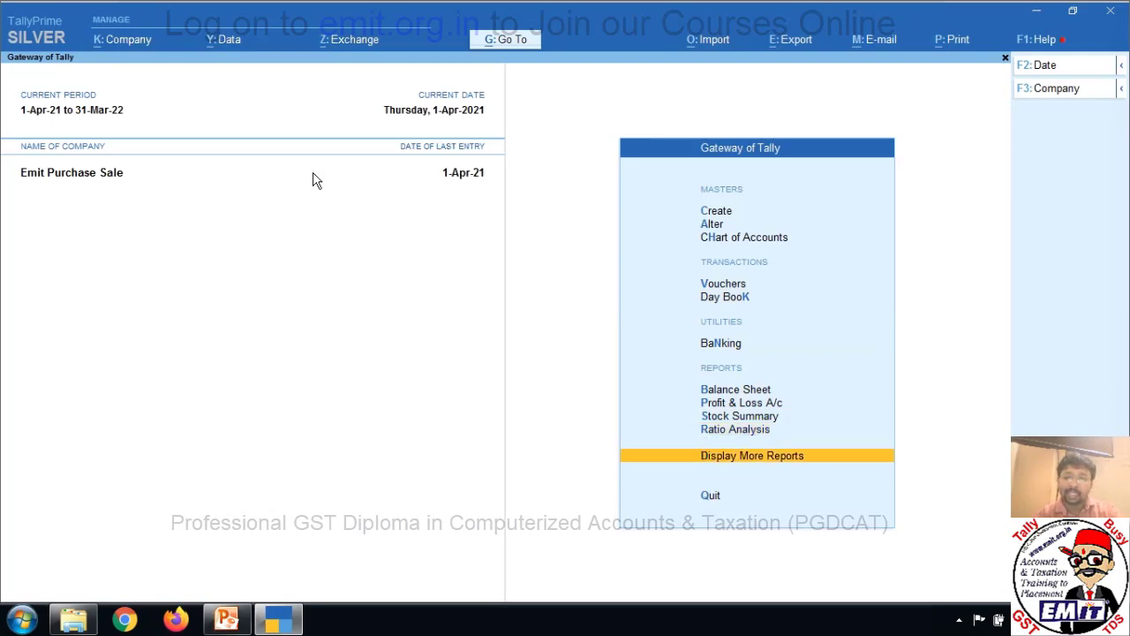
{"action": "key", "text": "Return"}
{"action": "key", "text": "Down"}
{"action": "key", "text": "Down"}
{"action": "key", "text": "Down"}
{"action": "key", "text": "Down"}
{"action": "key", "text": "Down"}
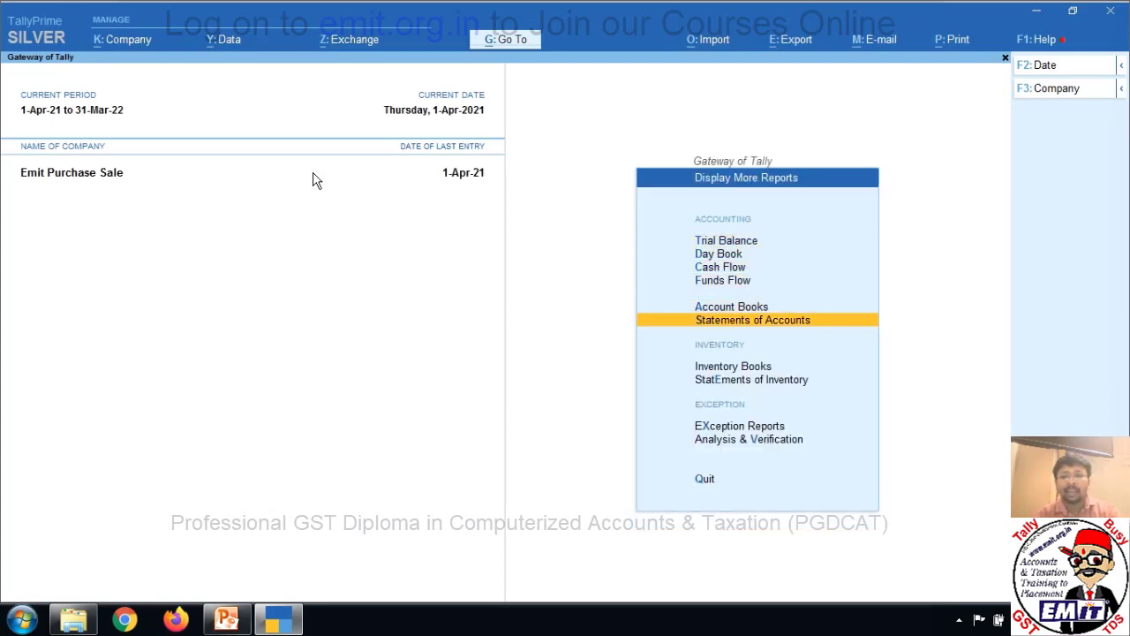
{"action": "key", "text": "Down"}
{"action": "key", "text": "Down"}
{"action": "key", "text": "Return"}
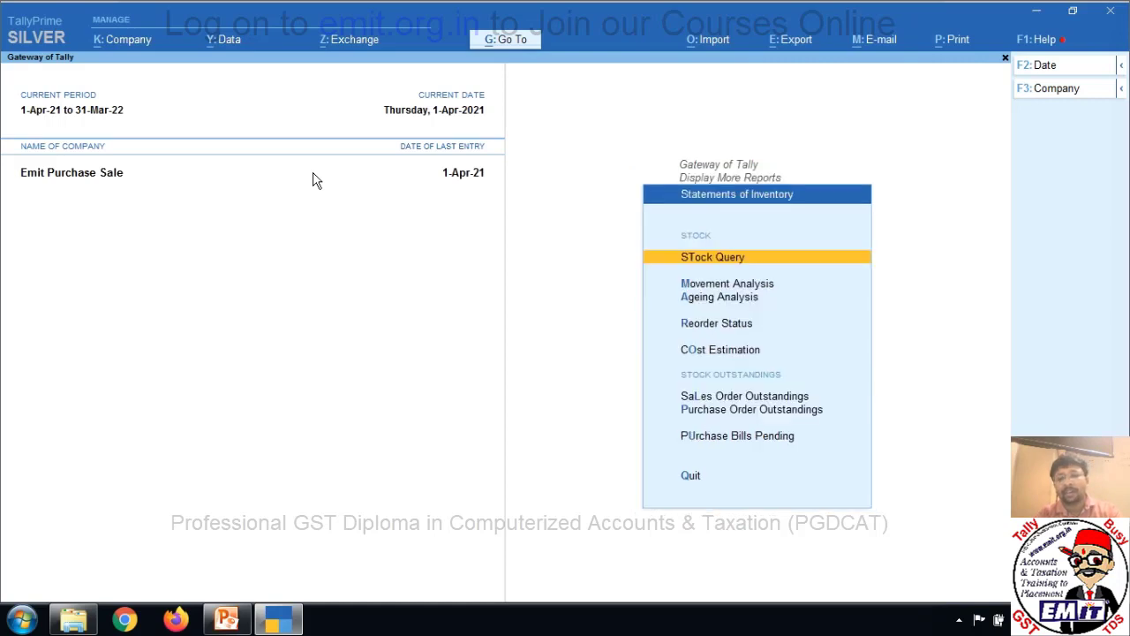
{"action": "key", "text": "Down"}
{"action": "key", "text": "Down"}
{"action": "key", "text": "Down"}
{"action": "key", "text": "Down"}
{"action": "key", "text": "Down"}
{"action": "key", "text": "Down"}
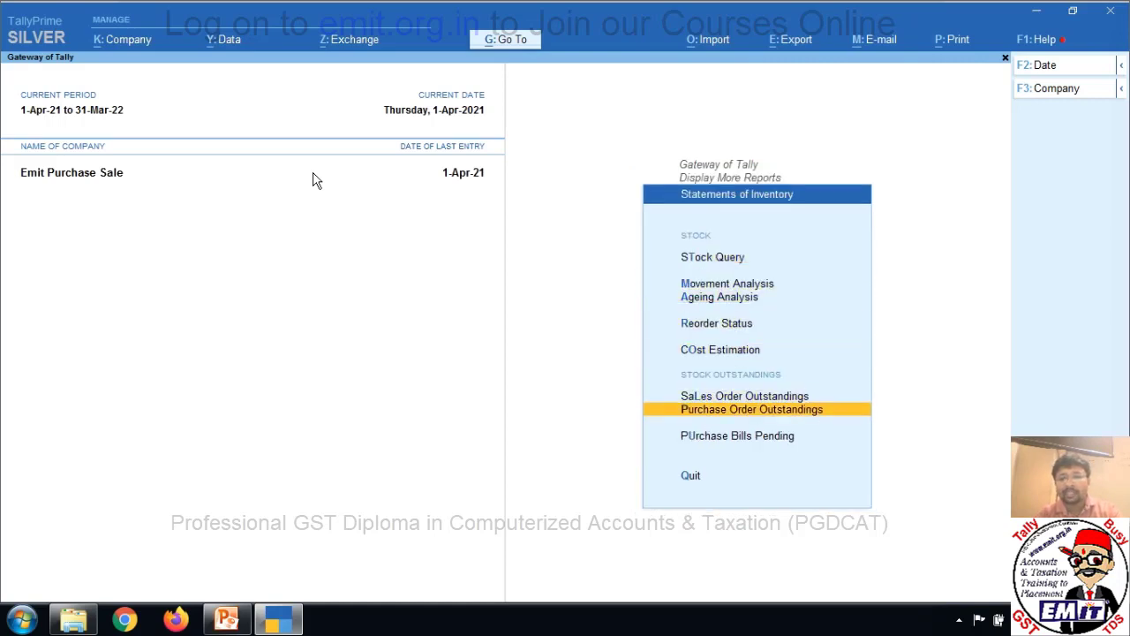
{"action": "key", "text": "Up"}
{"action": "key", "text": "Return"}
{"action": "key", "text": "Down"}
{"action": "key", "text": "Down"}
{"action": "key", "text": "Down"}
{"action": "key", "text": "Down"}
{"action": "key", "text": "Down"}
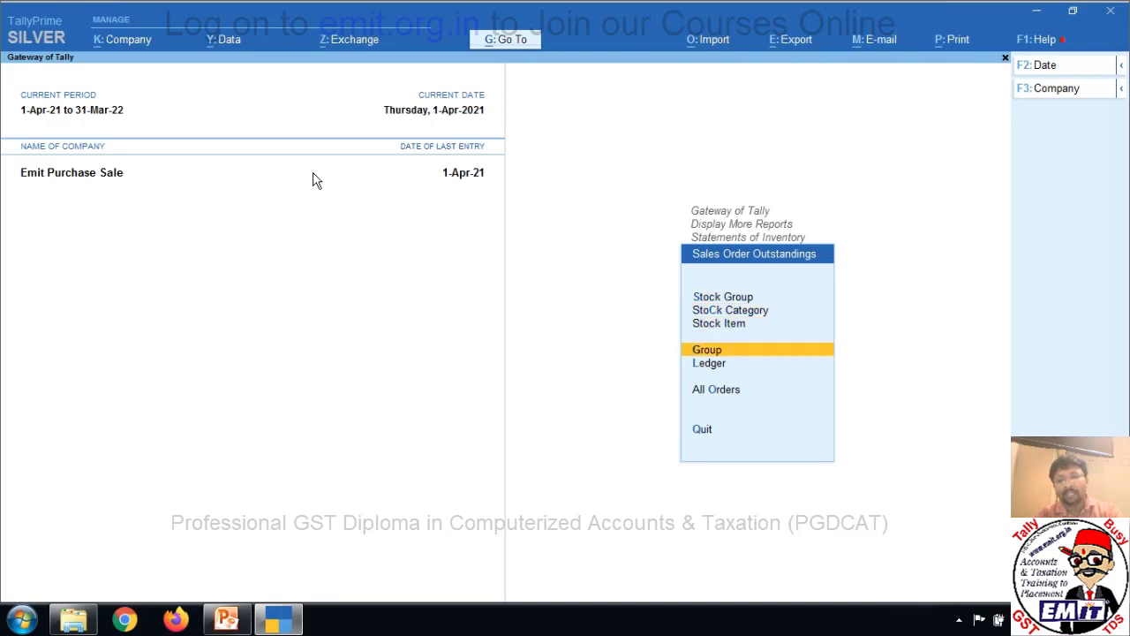
{"action": "key", "text": "Return"}
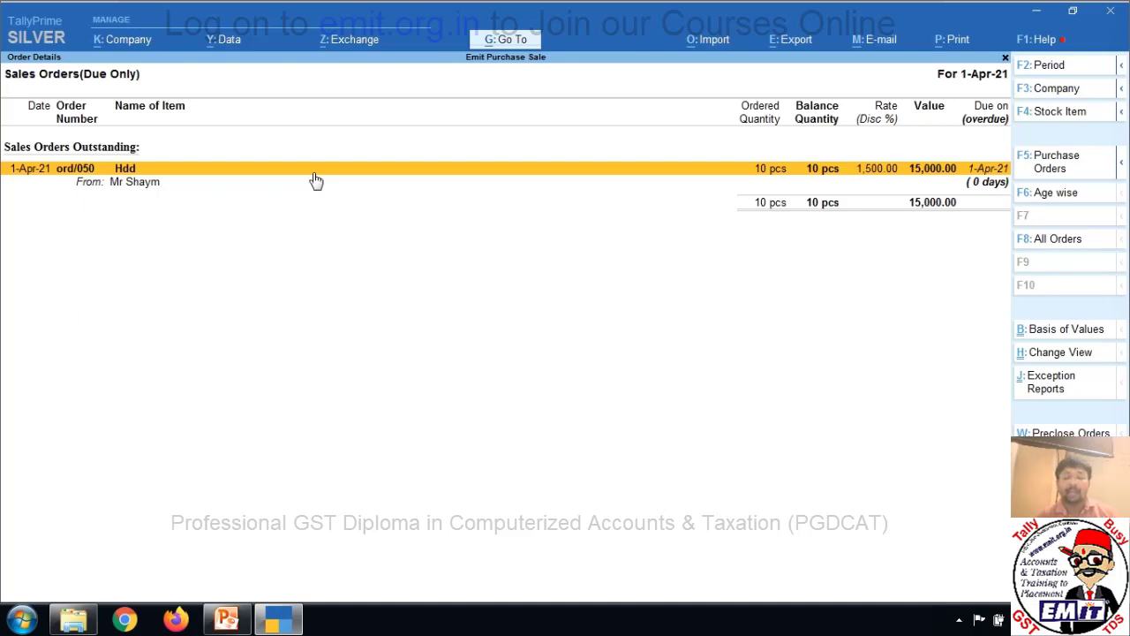
{"action": "key", "text": "Escape"}
{"action": "key", "text": "Escape"}
{"action": "key", "text": "Escape"}
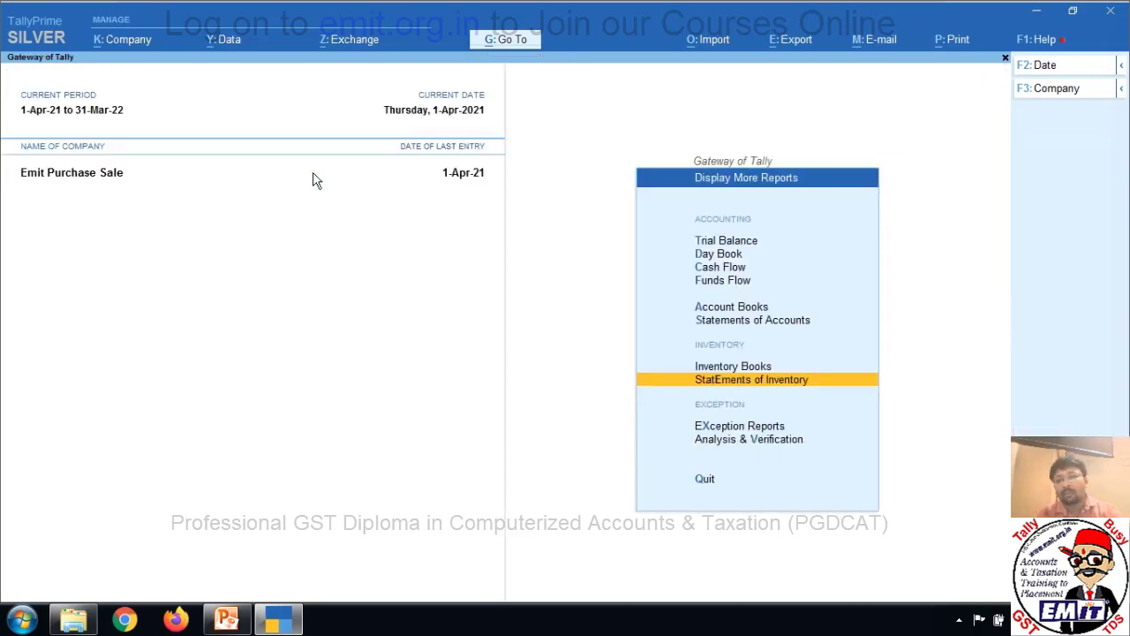
Activate the inactive Delivery Note voucher type and start Delivery Note No. 1 dated 1-Apr-21.
{"action": "key", "text": "Escape"}
{"action": "key", "text": "Up"}
{"action": "key", "text": "Up"}
{"action": "key", "text": "Up"}
{"action": "key", "text": "Up"}
{"action": "key", "text": "Up"}
{"action": "key", "text": "Up"}
{"action": "key", "text": "Up"}
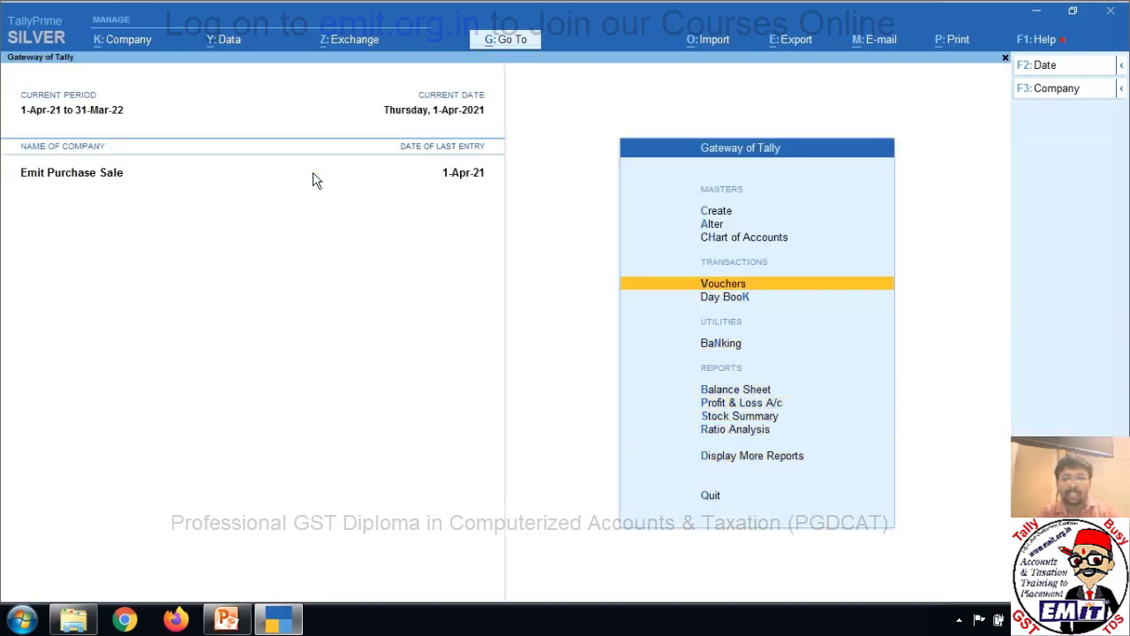
{"action": "key", "text": "Return"}
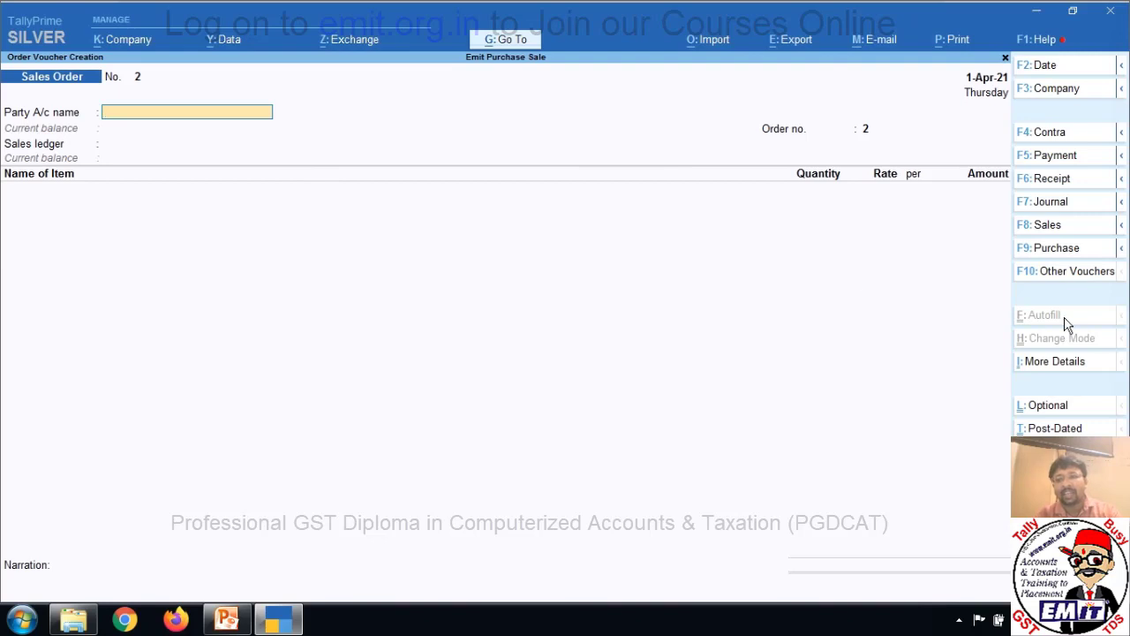
{"action": "left_click", "coordinate": [1090, 276]}
{"action": "key", "text": "Up"}
{"action": "key", "text": "Up"}
{"action": "key", "text": "Up"}
{"action": "key", "text": "Up"}
{"action": "key", "text": "Up"}
{"action": "key", "text": "Up"}
{"action": "key", "text": "Up"}
{"action": "key", "text": "Up"}
{"action": "key", "text": "Up"}
{"action": "key", "text": "Up"}
{"action": "key", "text": "Up"}
{"action": "key", "text": "Up"}
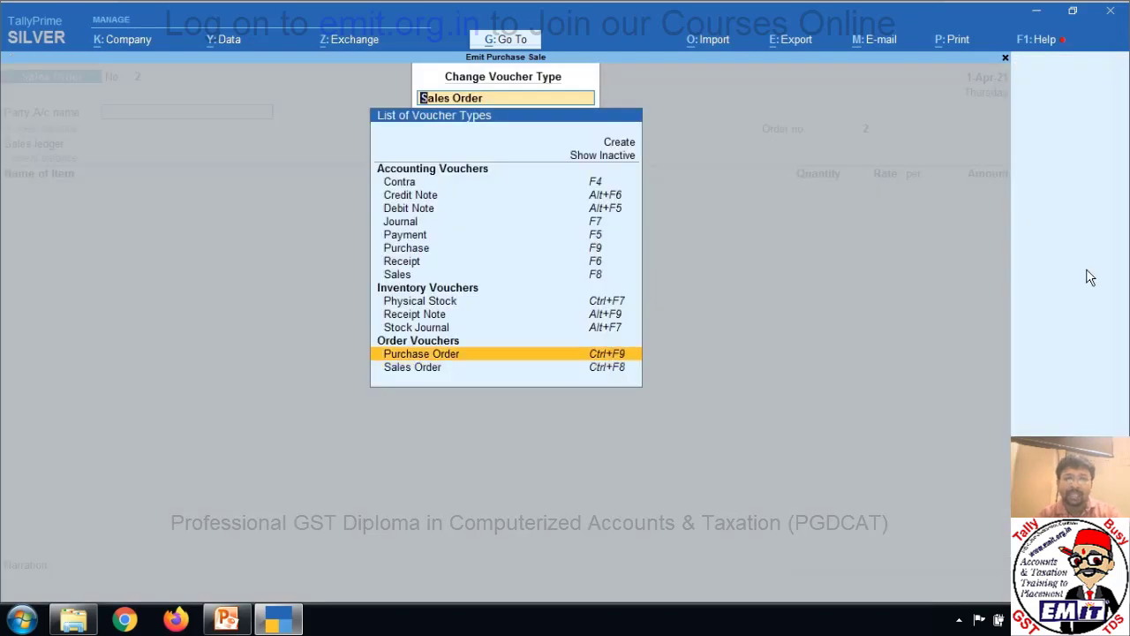
{"action": "key", "text": "Up"}
{"action": "key", "text": "Up"}
{"action": "key", "text": "Return"}
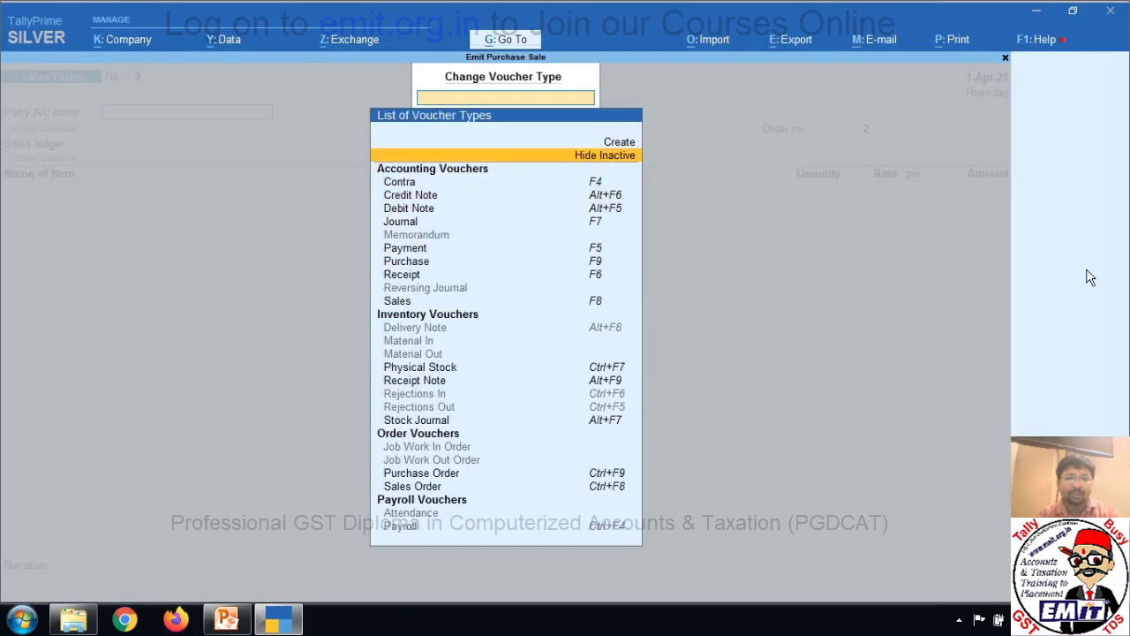
{"action": "key", "text": "Down"}
{"action": "key", "text": "Down"}
{"action": "key", "text": "Down"}
{"action": "key", "text": "Down"}
{"action": "key", "text": "Down"}
{"action": "key", "text": "Down"}
{"action": "key", "text": "Down"}
{"action": "key", "text": "Down"}
{"action": "key", "text": "Down"}
{"action": "key", "text": "Down"}
{"action": "key", "text": "Down"}
{"action": "key", "text": "Down"}
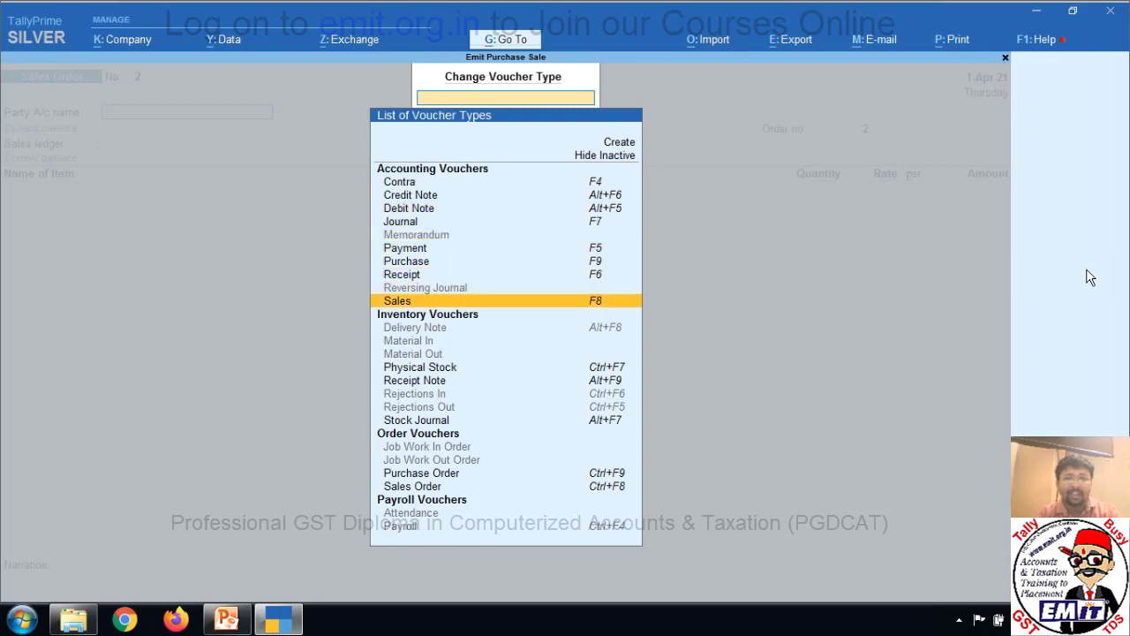
{"action": "key", "text": "Return"}
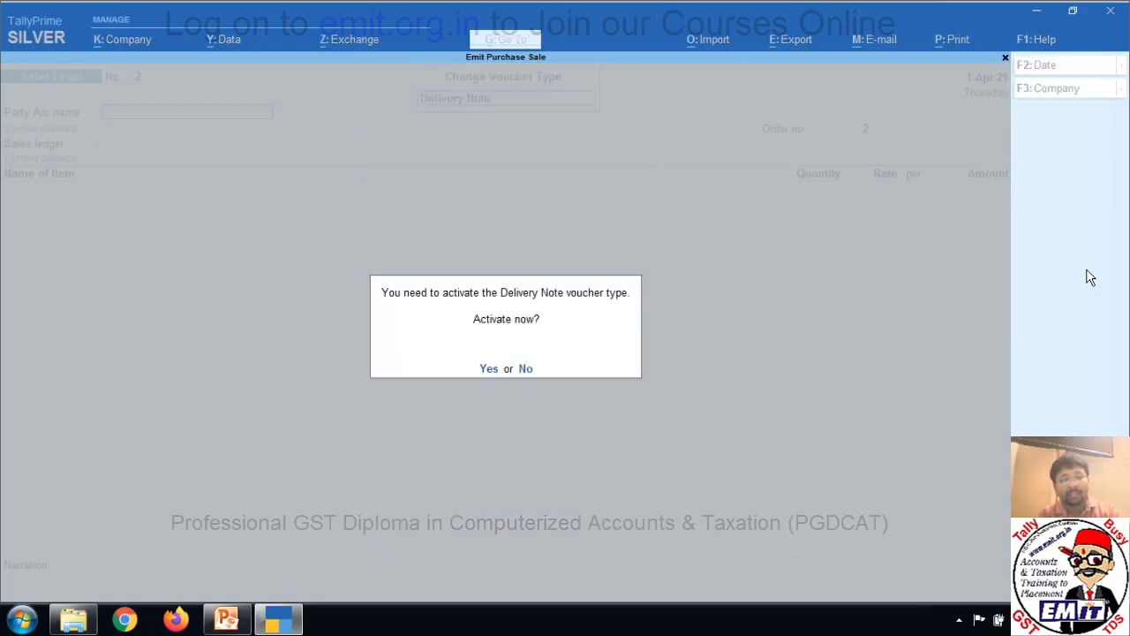
{"action": "key", "text": "y"}
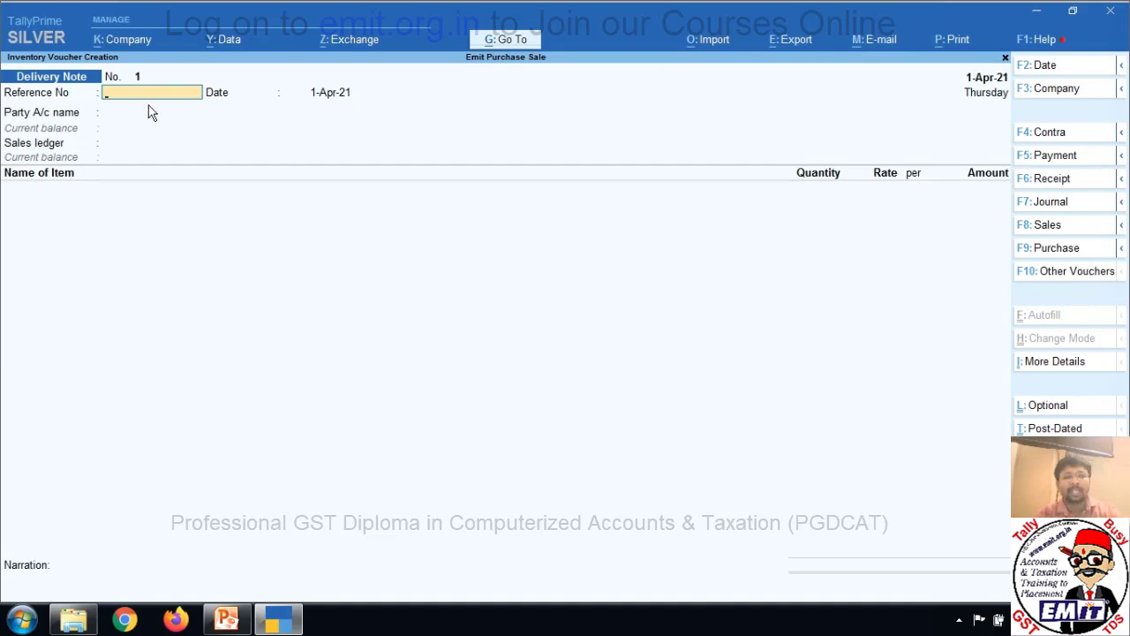
Enter reference ch/01, select the customer as party, and link order ord/050.
{"action": "type", "text": "ch/01"}
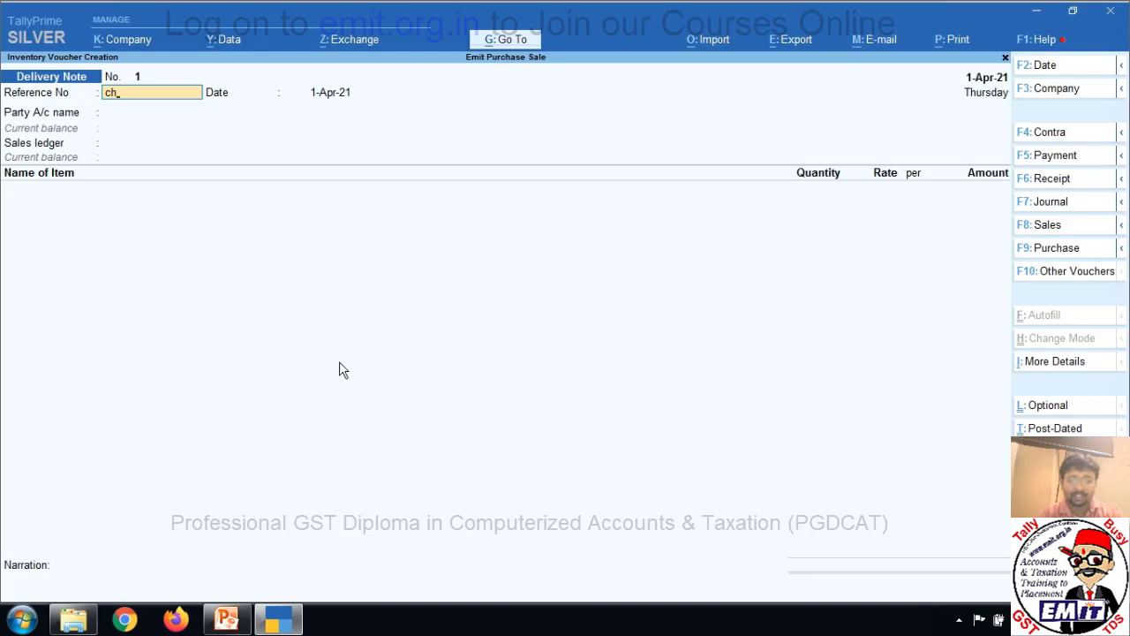
{"action": "key", "text": "Return"}
{"action": "key", "text": "Return"}
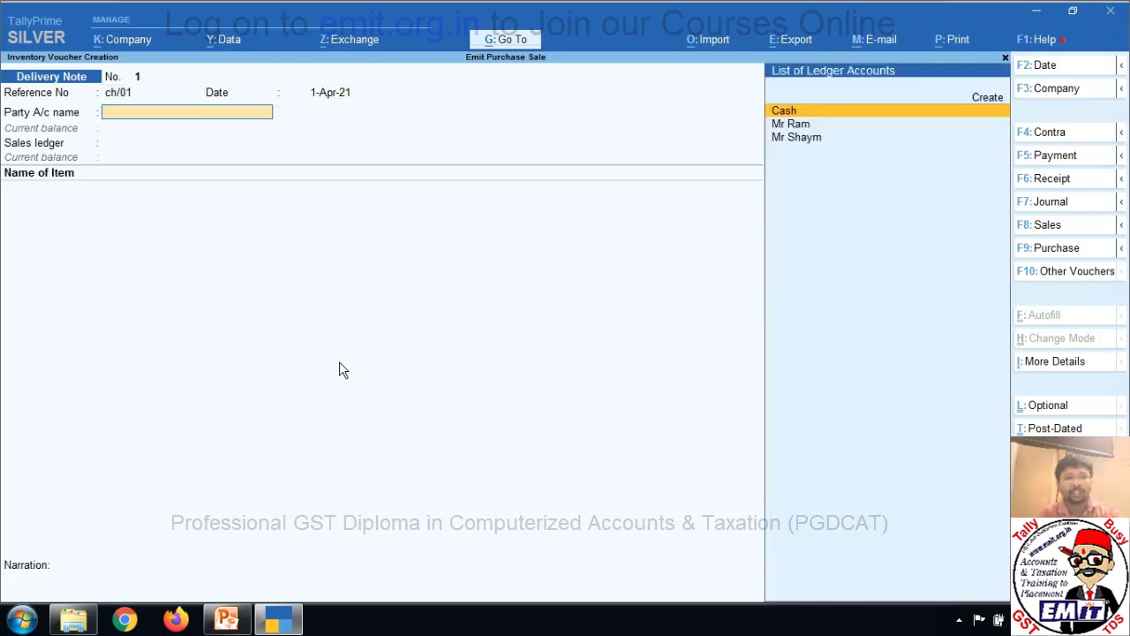
{"action": "key", "text": "Down"}
{"action": "key", "text": "Down"}
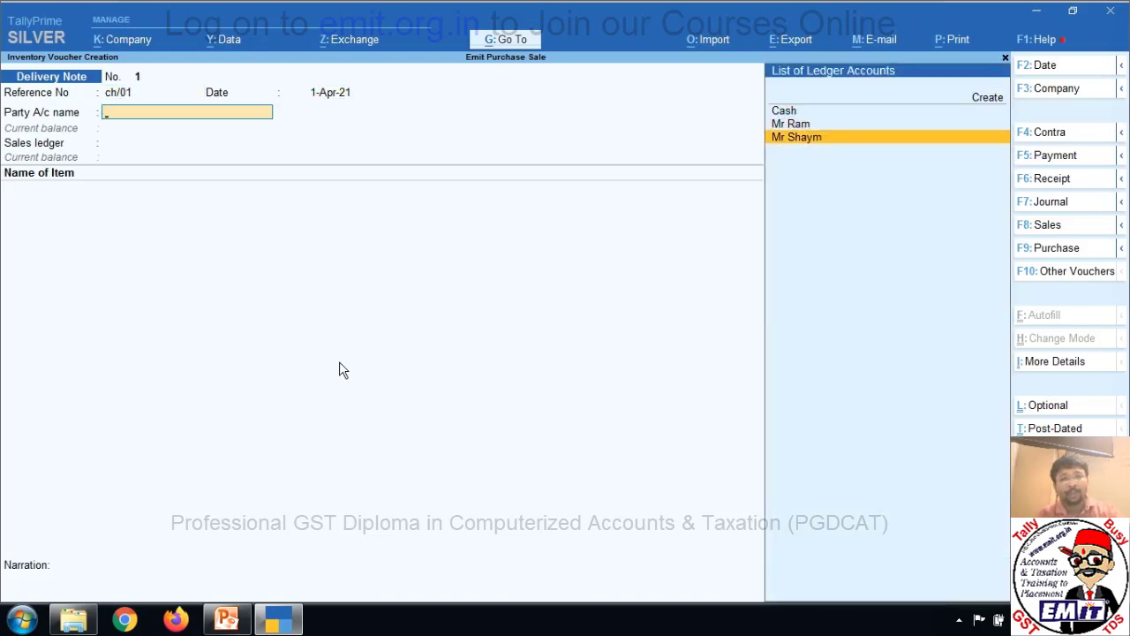
{"action": "key", "text": "Return"}
{"action": "key", "text": "Down"}
{"action": "key", "text": "Return"}
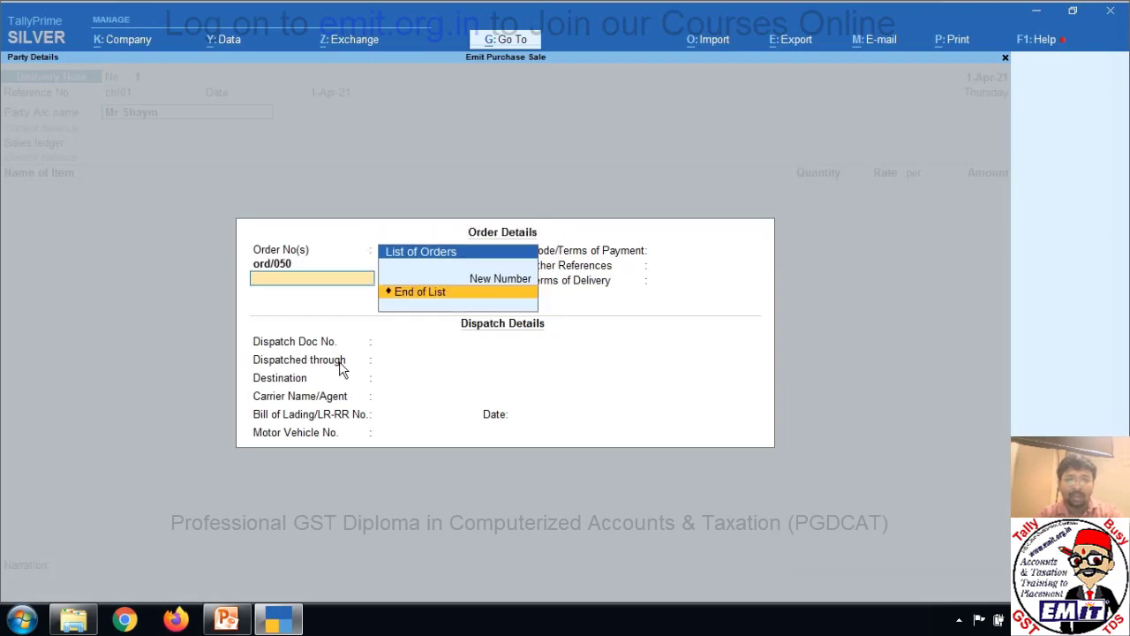
{"action": "key", "text": "Return"}
{"action": "key", "text": "Return"}
{"action": "key", "text": "Return"}
{"action": "key", "text": "Return"}
{"action": "key", "text": "Return"}
{"action": "key", "text": "Return"}
{"action": "key", "text": "Return"}
{"action": "key", "text": "Return"}
{"action": "key", "text": "Return"}
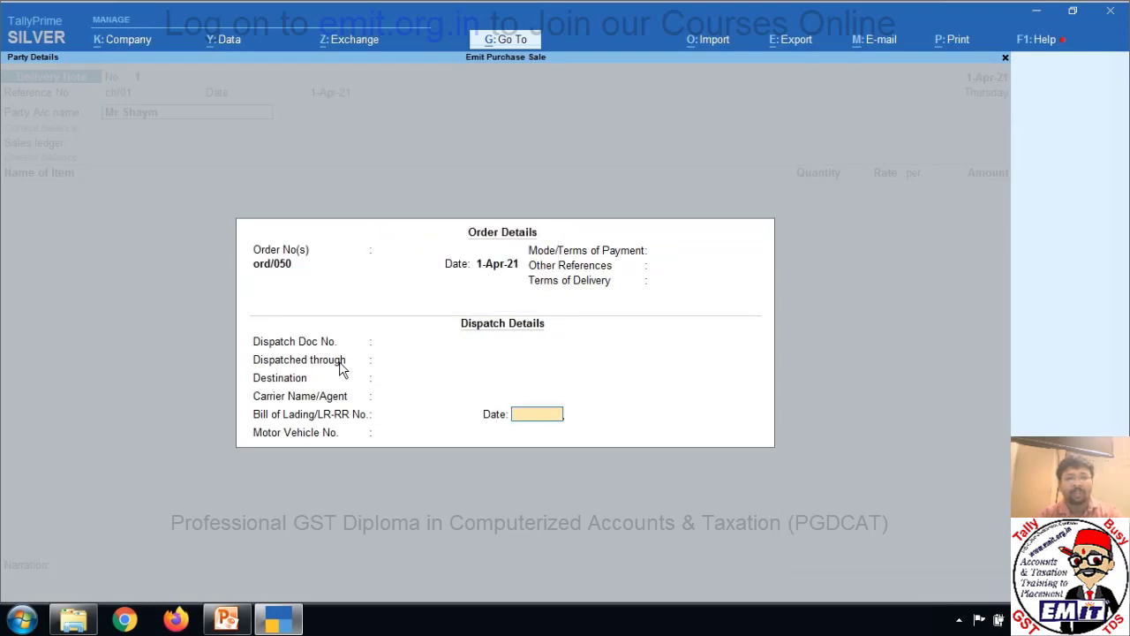
{"action": "key", "text": "Return"}
{"action": "key", "text": "Return"}
{"action": "key", "text": "Return"}
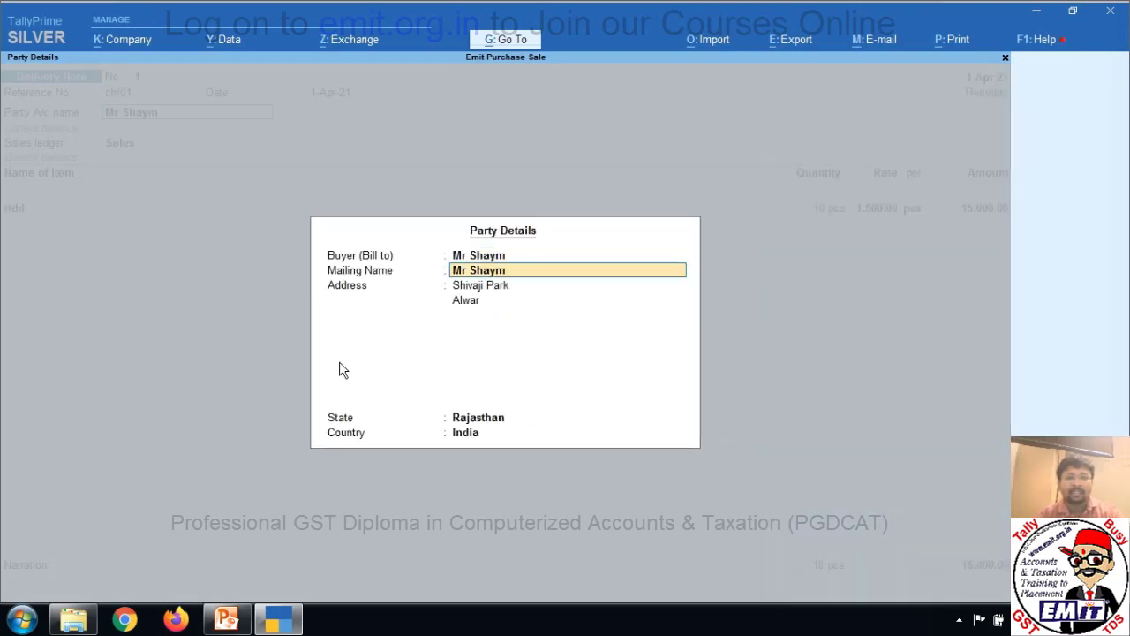
{"action": "key", "text": "Return"}
{"action": "key", "text": "Return"}
{"action": "key", "text": "Return"}
{"action": "key", "text": "Return"}
Allocate 6 pcs of Hdd at 1,500 under tracking ch/01 against ord/050, totalling 9,000.
{"action": "key", "text": "Return"}
{"action": "key", "text": "Return"}
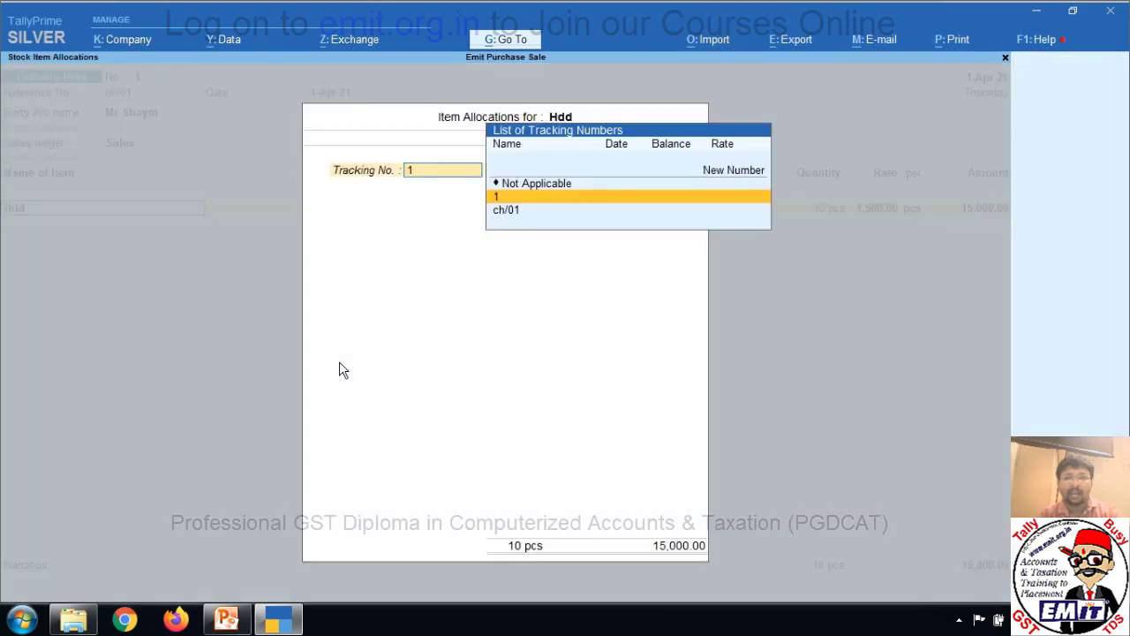
{"action": "key", "text": "Down"}
{"action": "key", "text": "Return"}
{"action": "key", "text": "Return"}
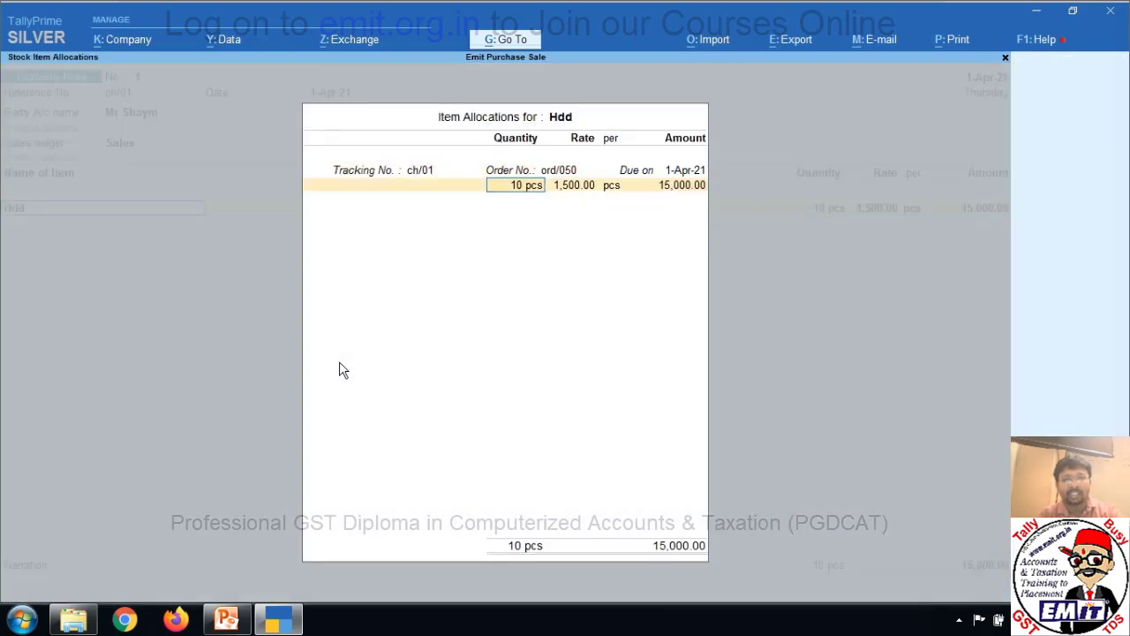
{"action": "type", "text": "6"}
{"action": "key", "text": "Return"}
{"action": "key", "text": "Return"}
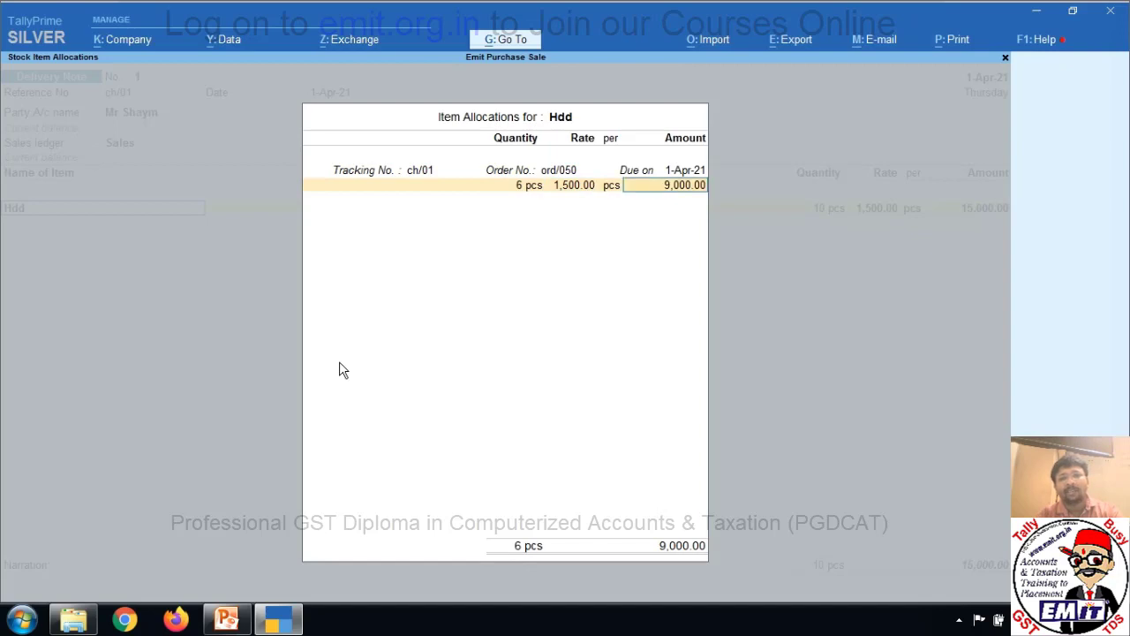
{"action": "key", "text": "Return"}
{"action": "key", "text": "Return"}
{"action": "key", "text": "Return"}
{"action": "key", "text": "Return"}
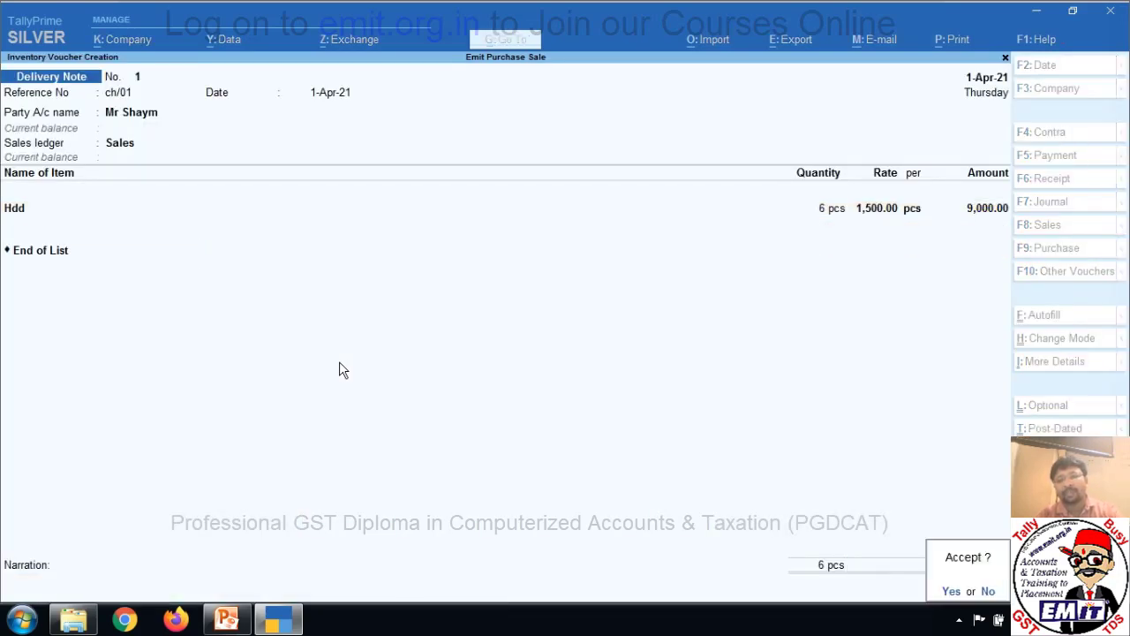
{"action": "key", "text": "Return"}
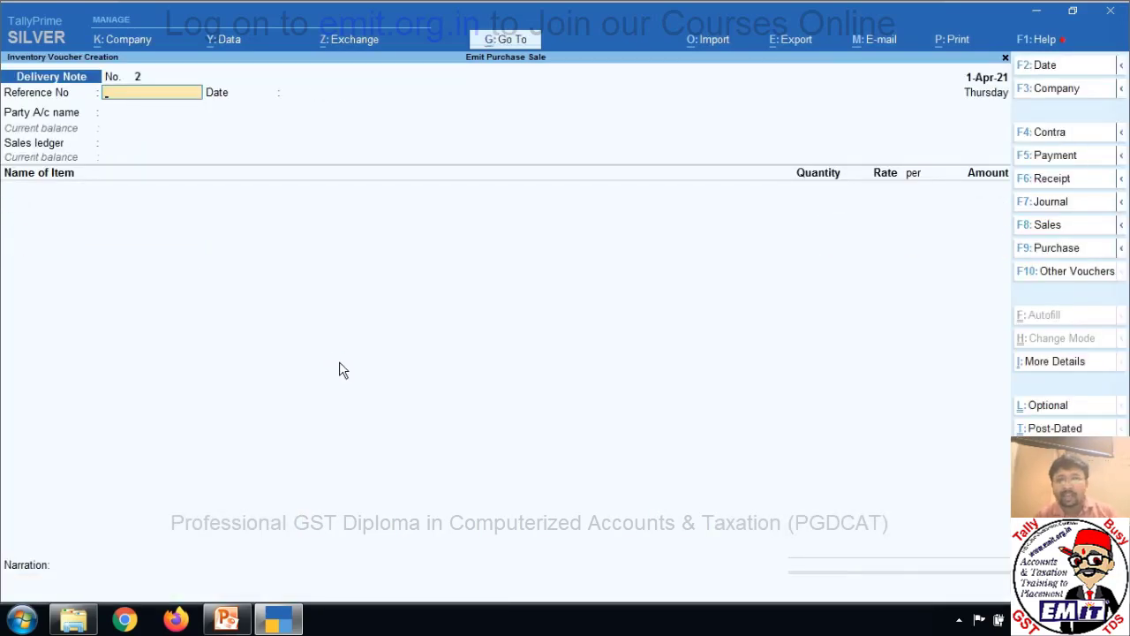
Enter reference ch/02 and change the voucher date to 2-Apr-21.
{"action": "type", "text": "c"}
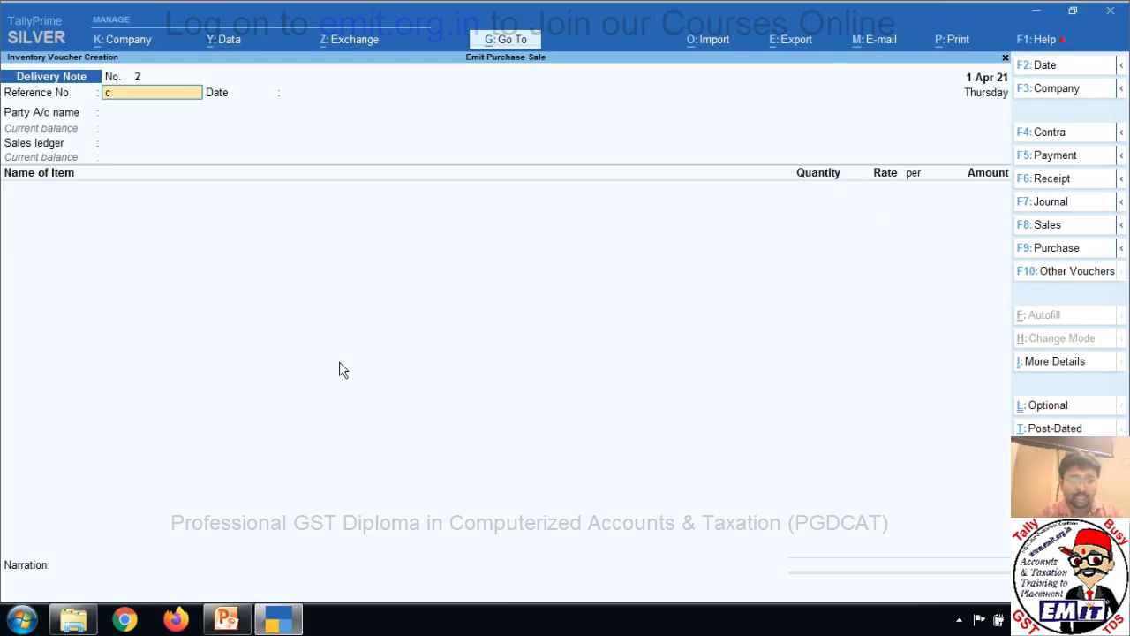
{"action": "type", "text": "h/02"}
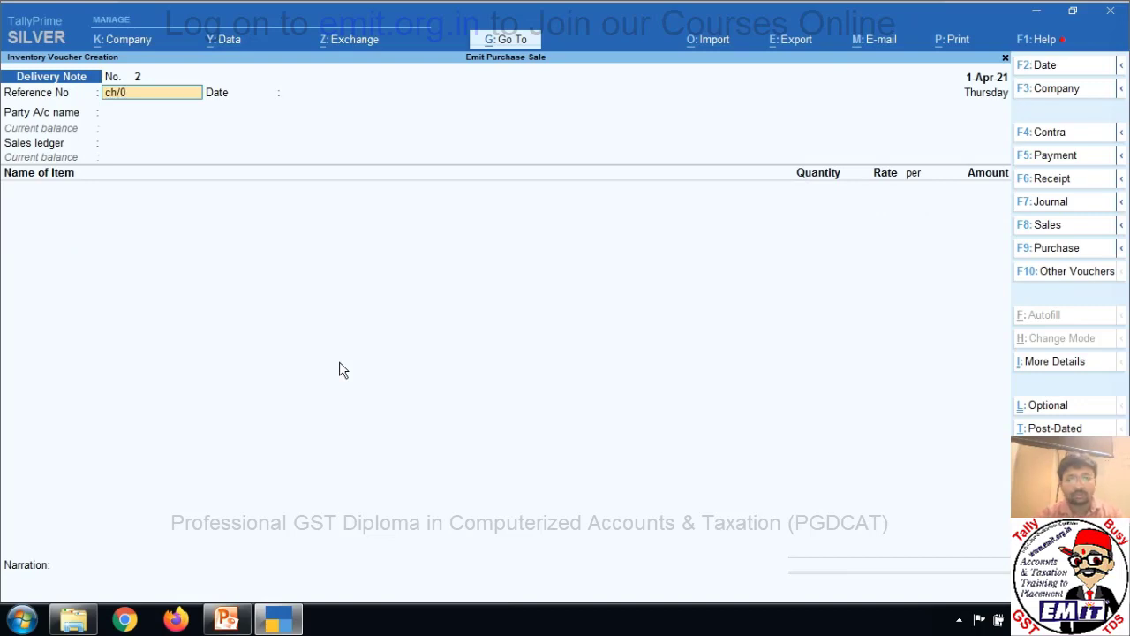
{"action": "key", "text": "Return"}
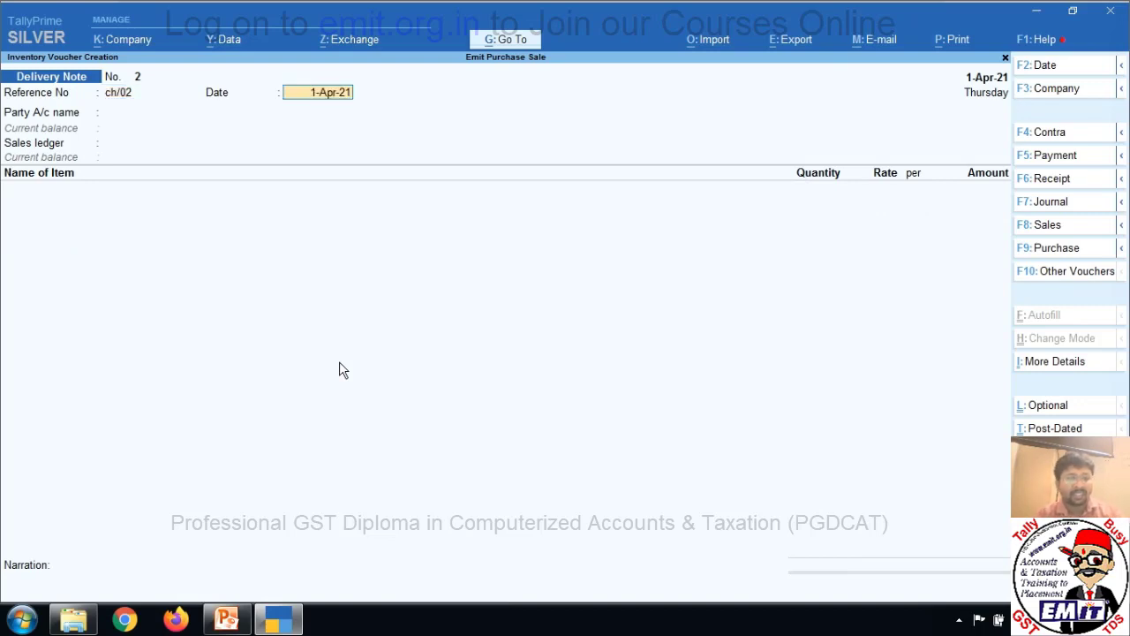
{"action": "key", "text": "F2"}
{"action": "type", "text": "2-4-2021"}
{"action": "key", "text": "Return"}
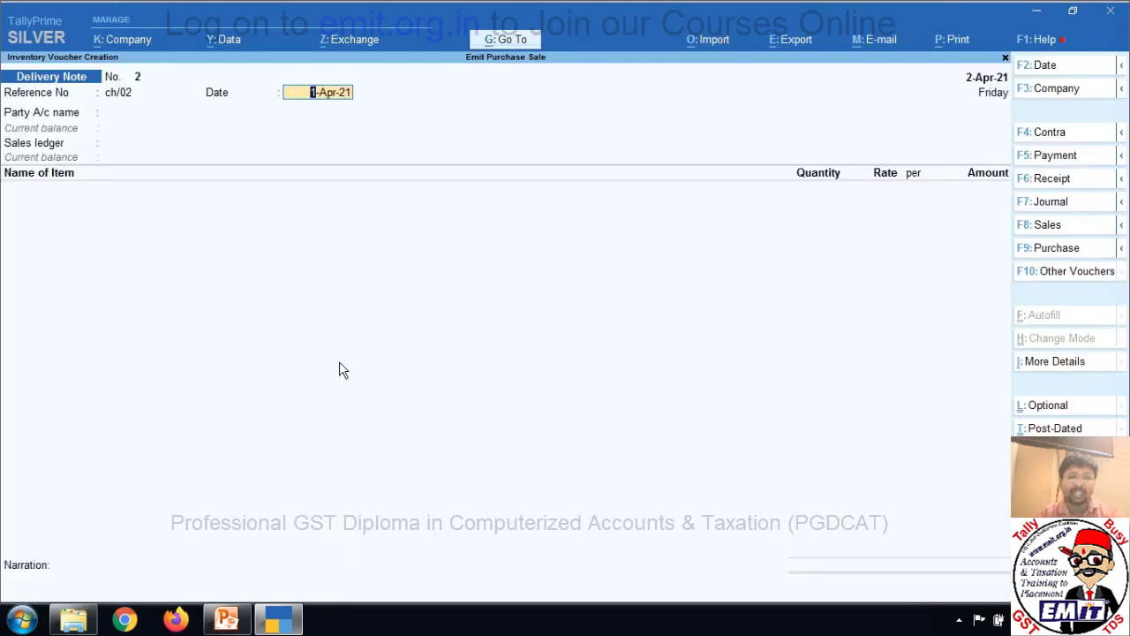
{"action": "type", "text": "2"}
{"action": "key", "text": "Return"}
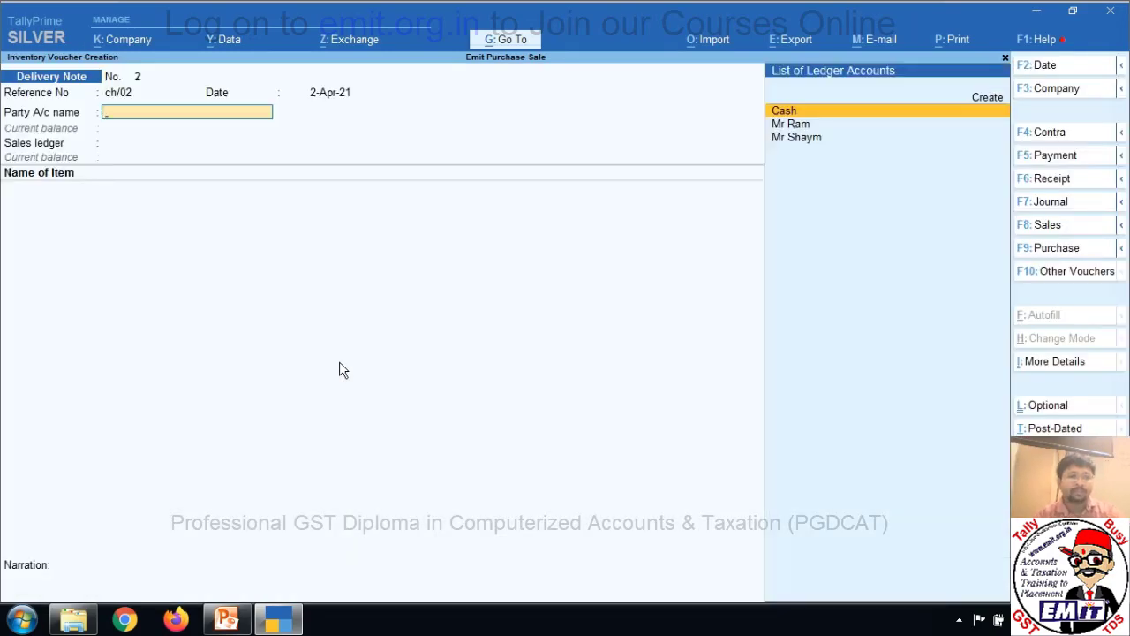
Select the customer as party and attach order ord/050, accepting dispatch and party details.
{"action": "key", "text": "Down"}
{"action": "key", "text": "Down"}
{"action": "key", "text": "Return"}
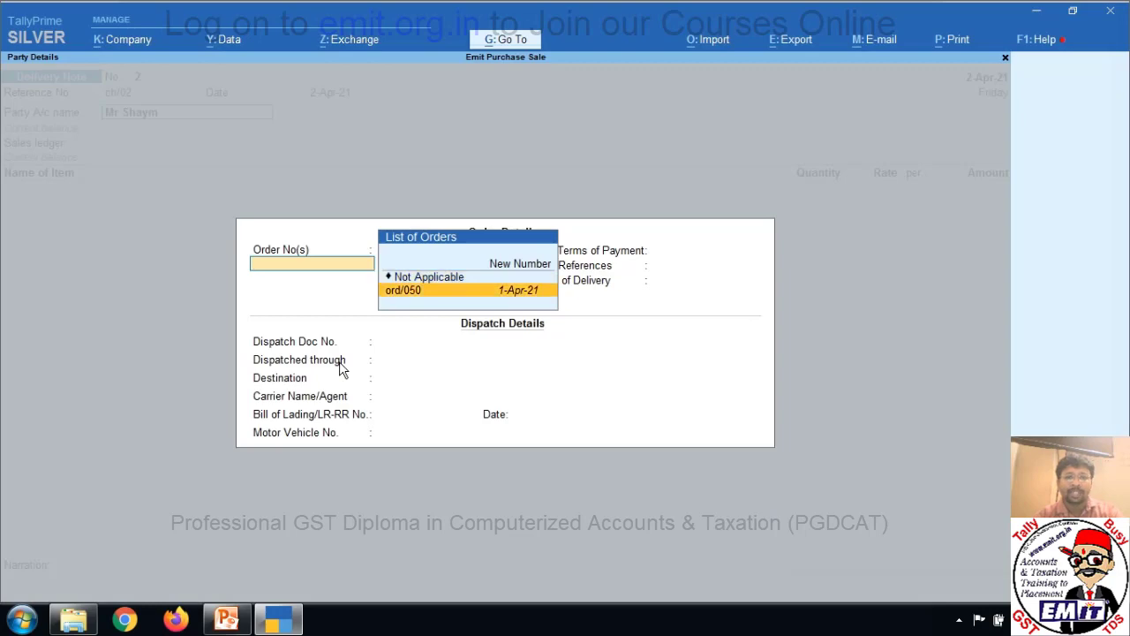
{"action": "key", "text": "Return"}
{"action": "key", "text": "Return"}
{"action": "key", "text": "Return"}
{"action": "key", "text": "Return"}
{"action": "key", "text": "Return"}
{"action": "key", "text": "Return"}
{"action": "key", "text": "Return"}
{"action": "key", "text": "Return"}
{"action": "key", "text": "Return"}
{"action": "key", "text": "Return"}
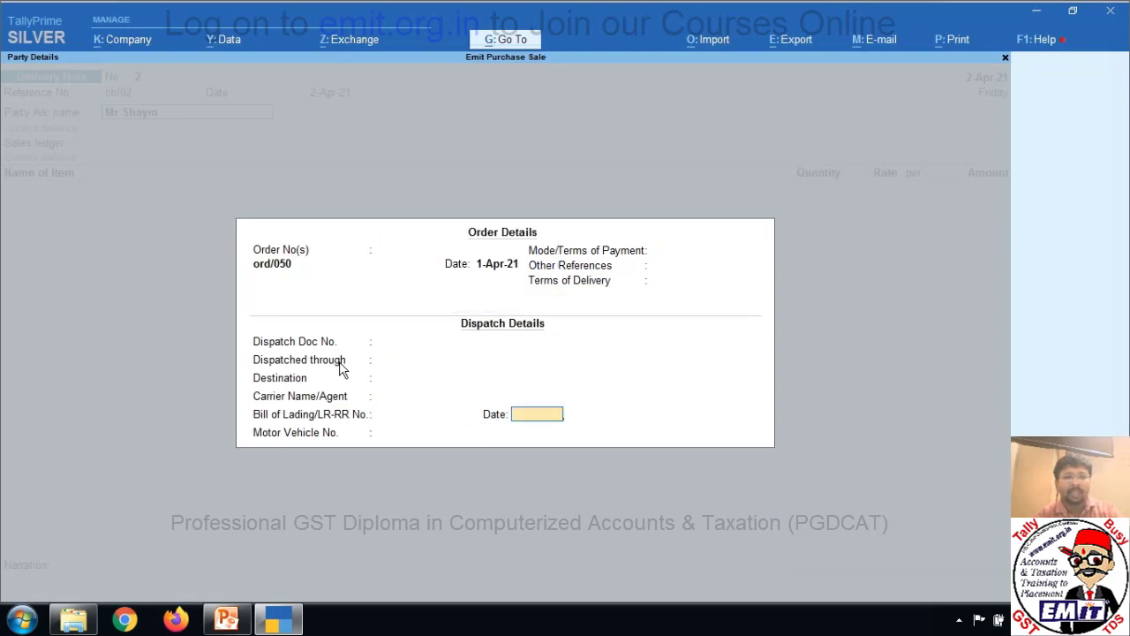
{"action": "key", "text": "Return"}
{"action": "key", "text": "Return"}
{"action": "key", "text": "Return"}
{"action": "key", "text": "Return"}
{"action": "key", "text": "Return"}
{"action": "key", "text": "Return"}
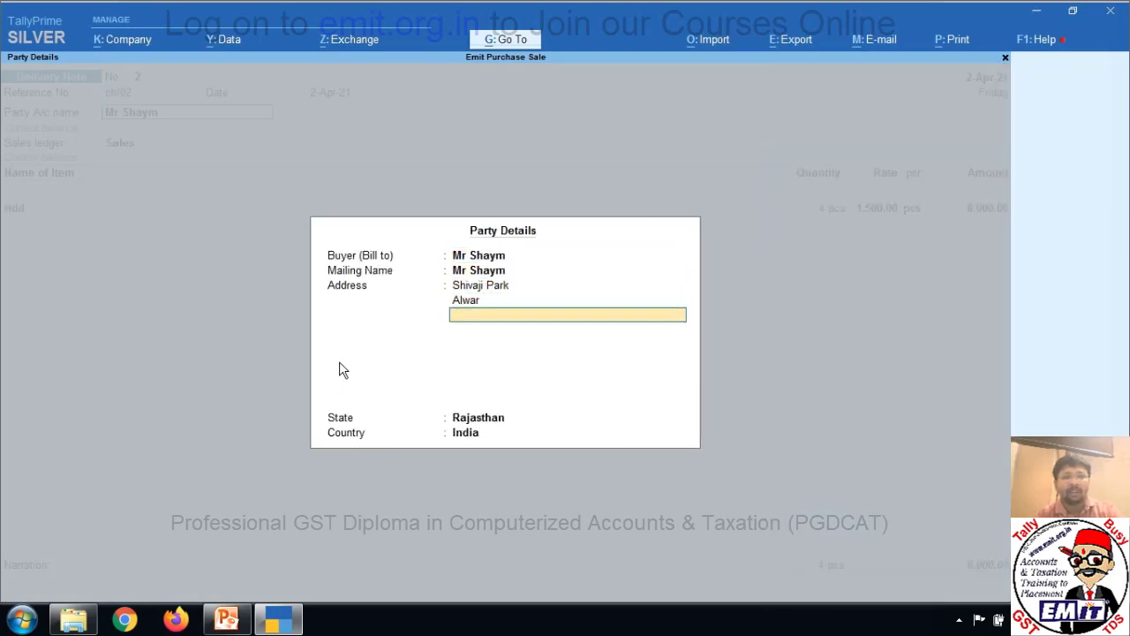
{"action": "key", "text": "Return"}
{"action": "key", "text": "Return"}
{"action": "key", "text": "Return"}
{"action": "key", "text": "Return"}
{"action": "key", "text": "Return"}
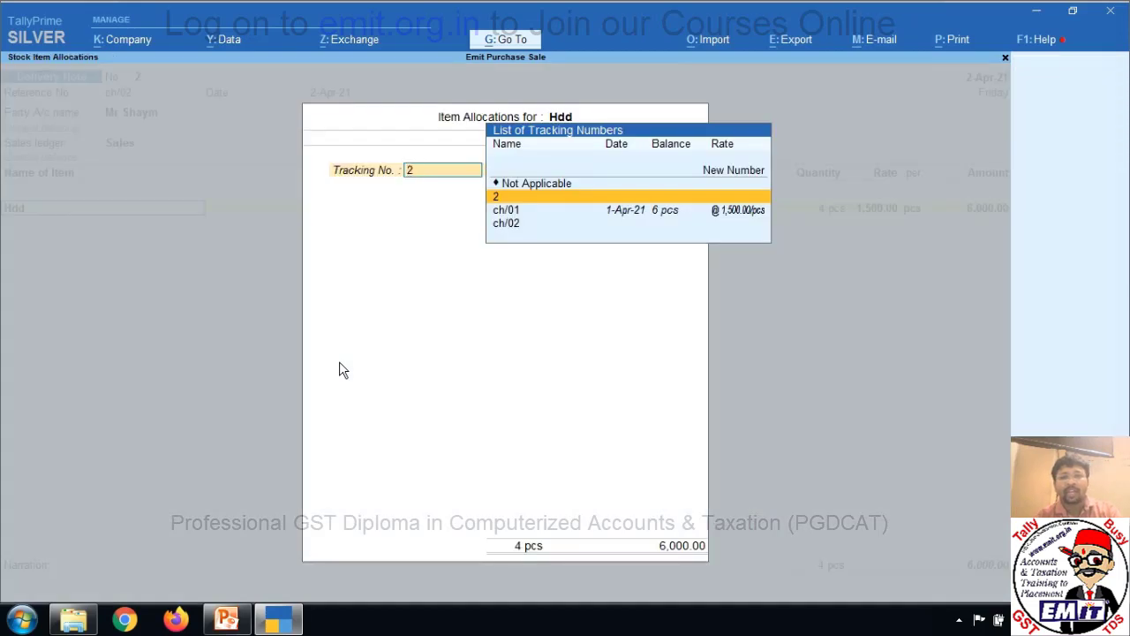
Allocate the remaining 4 pcs of Hdd at 1,500 under tracking ch/02 against ord/050.
{"action": "key", "text": "Down"}
{"action": "key", "text": "Down"}
{"action": "key", "text": "Return"}
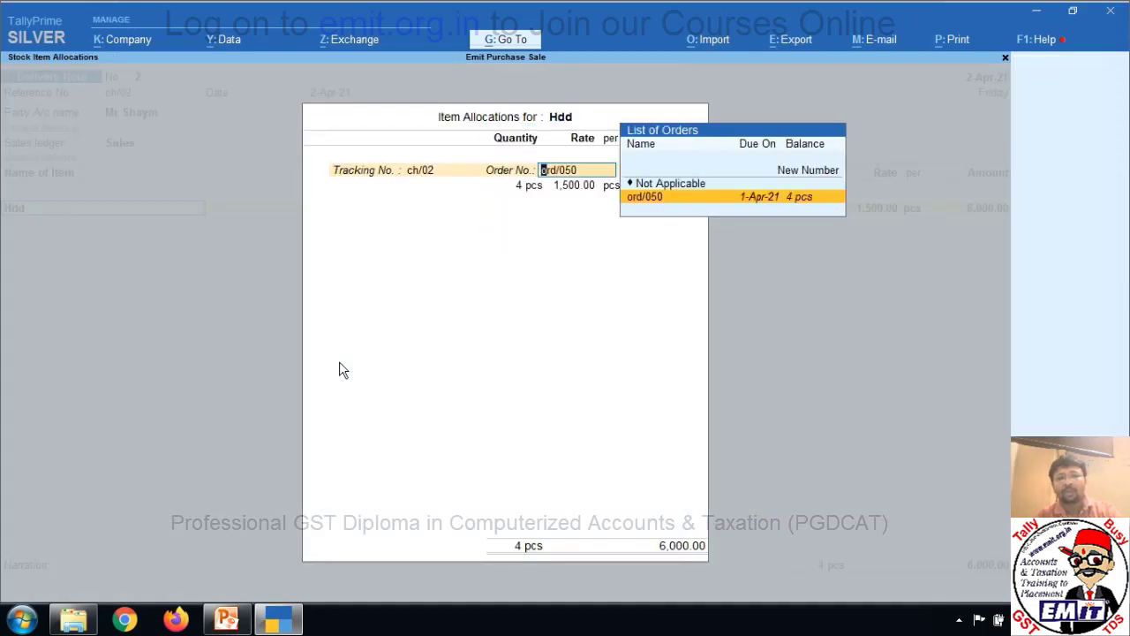
{"action": "key", "text": "Return"}
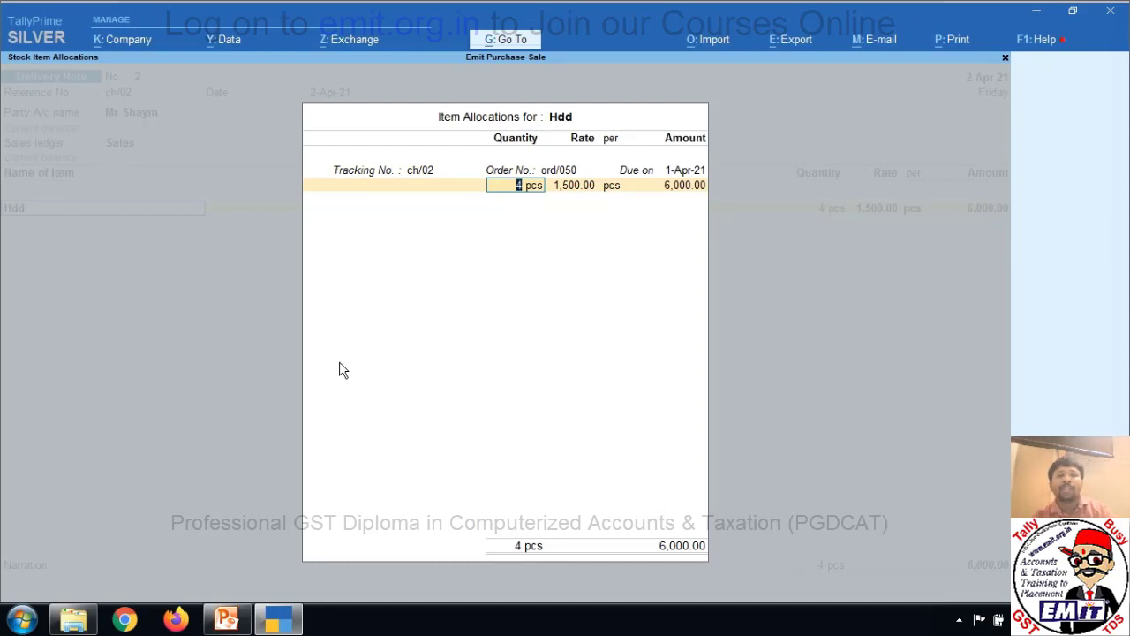
{"action": "key", "text": "Return"}
{"action": "key", "text": "Return"}
{"action": "key", "text": "Return"}
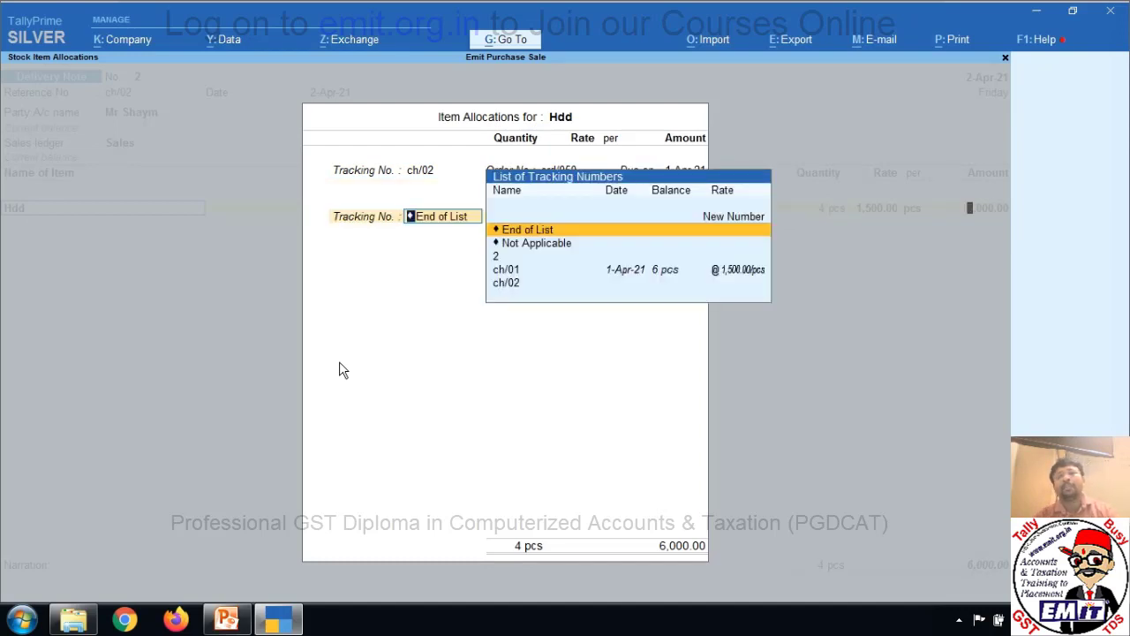
{"action": "key", "text": "Return"}
{"action": "key", "text": "Return"}
{"action": "key", "text": "Return"}
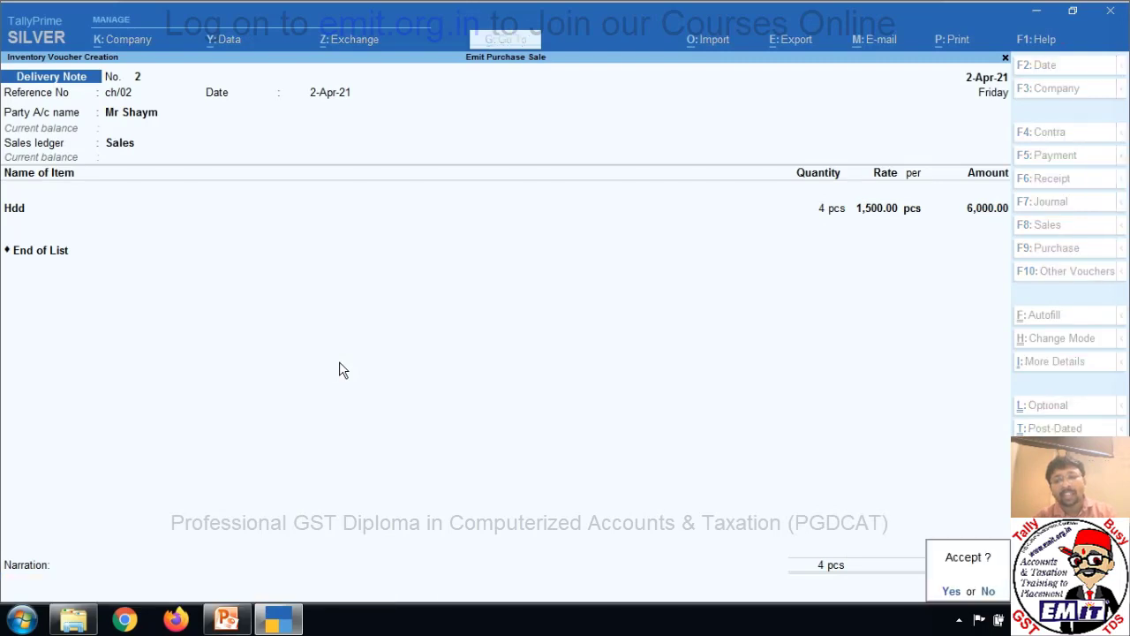
Save Delivery Note No. 2 and return to the Gateway menu.
{"action": "key", "text": "y"}
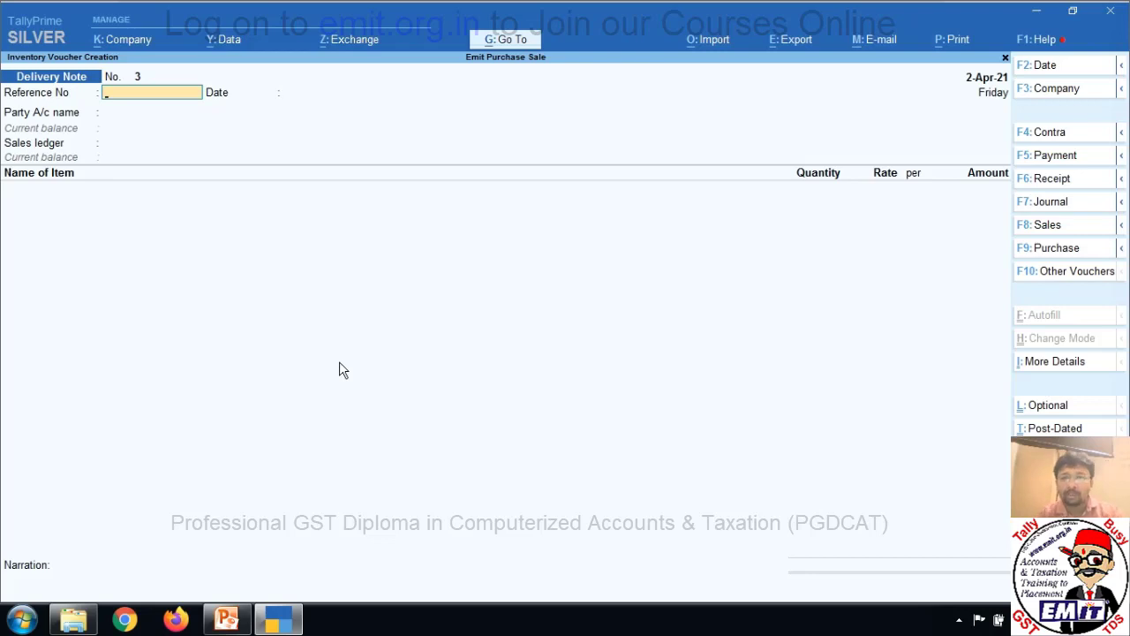
{"action": "key", "text": "Escape"}
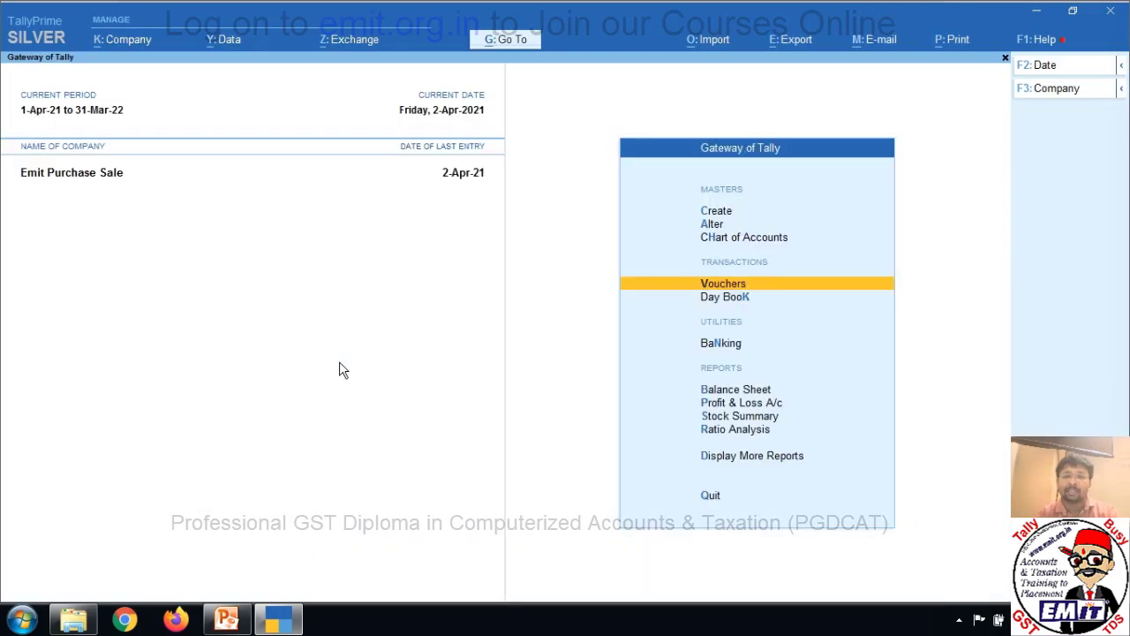
{"action": "key", "text": "Down"}
{"action": "key", "text": "Down"}
{"action": "key", "text": "Down"}
{"action": "key", "text": "Down"}
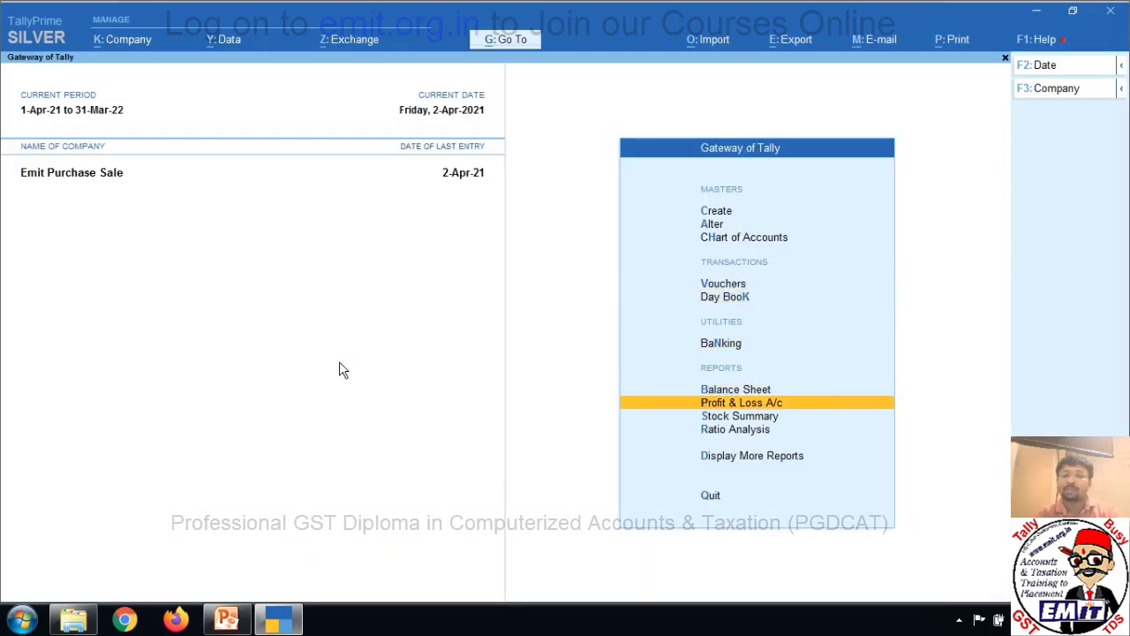
{"action": "key", "text": "Down"}
{"action": "key", "text": "Down"}
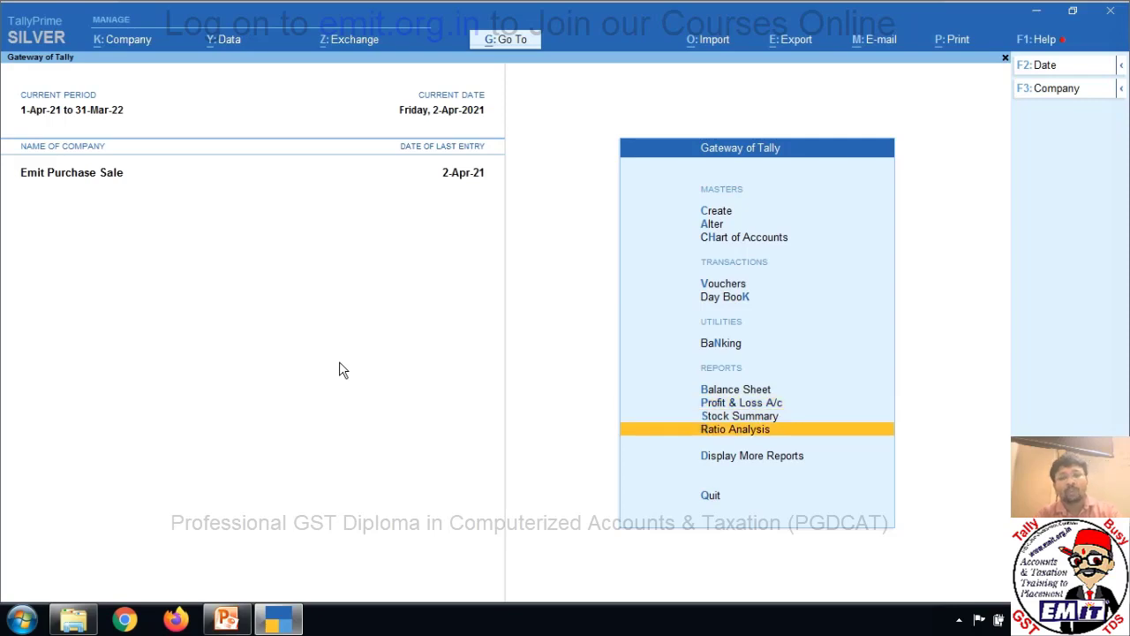
{"action": "key", "text": "Down"}
Review Sales Bills Pending: ch/01 and ch/02 unbilled, 10 pcs Hdd worth 15,000.
{"action": "key", "text": "Return"}
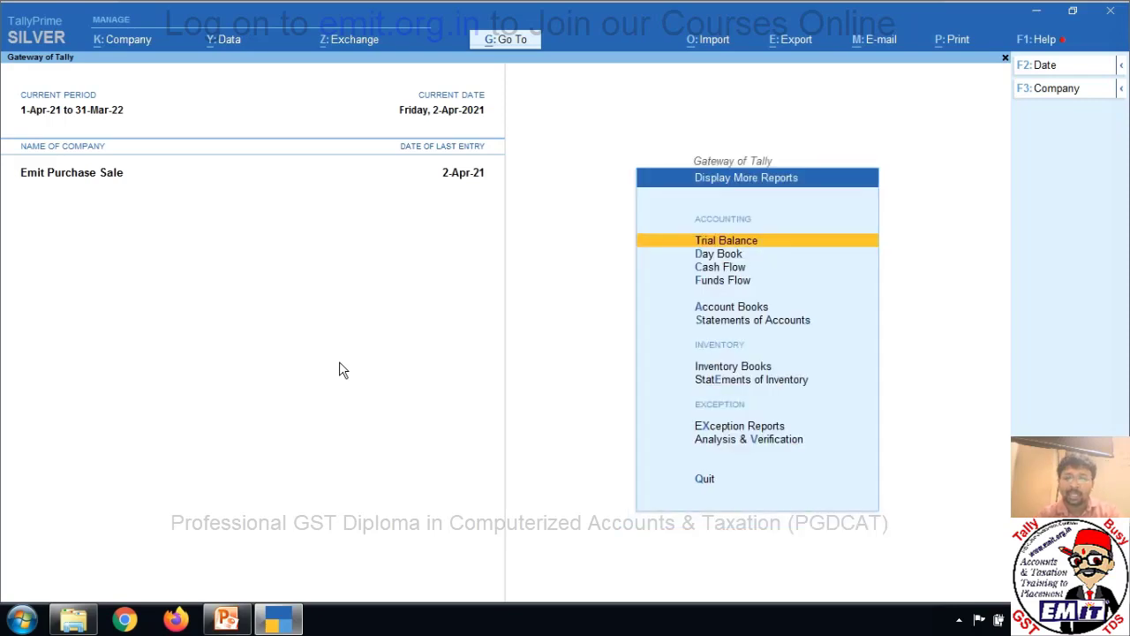
{"action": "key", "text": "Down"}
{"action": "key", "text": "Down"}
{"action": "key", "text": "Down"}
{"action": "key", "text": "Down"}
{"action": "key", "text": "Down"}
{"action": "key", "text": "Down"}
{"action": "key", "text": "Down"}
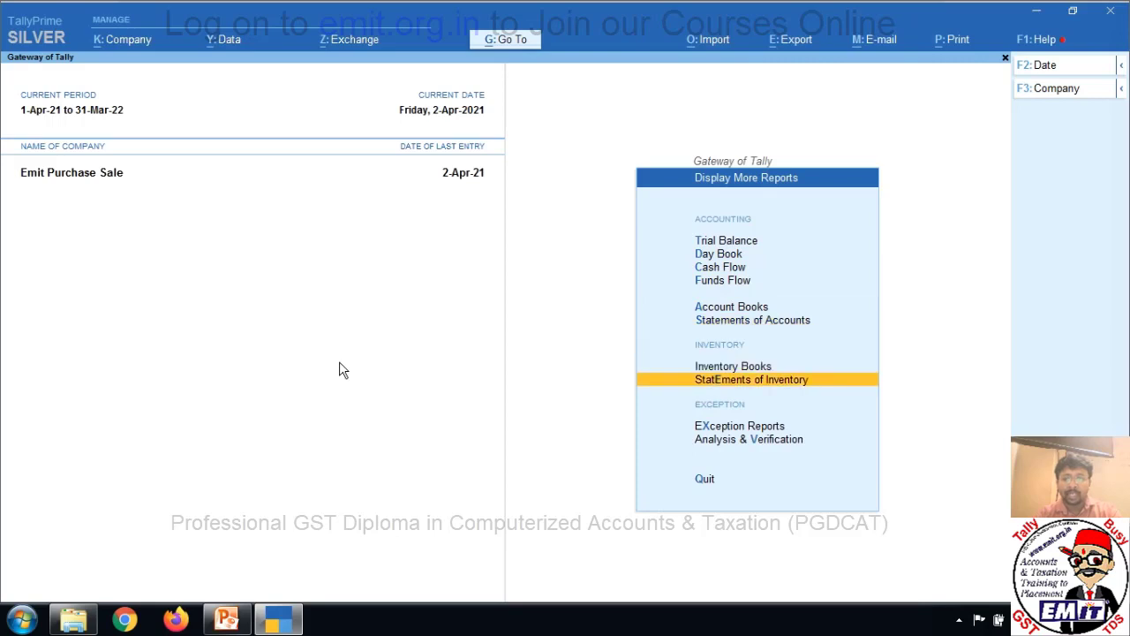
{"action": "key", "text": "Down"}
{"action": "key", "text": "Up"}
{"action": "key", "text": "Return"}
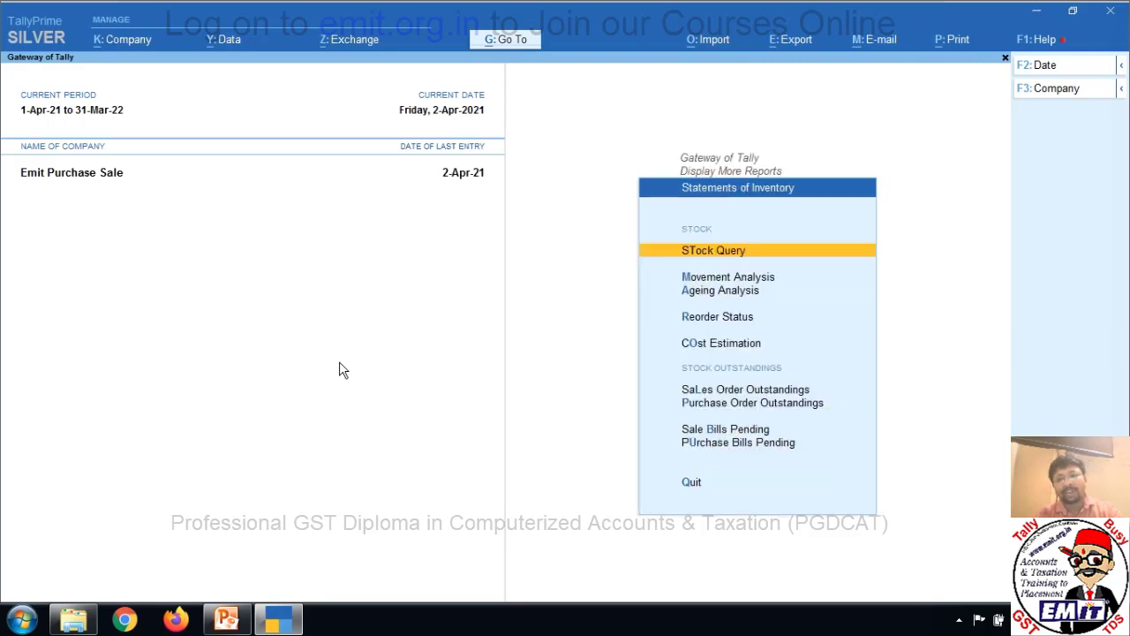
{"action": "key", "text": "Down"}
{"action": "key", "text": "Down"}
{"action": "key", "text": "Down"}
{"action": "key", "text": "Down"}
{"action": "key", "text": "Down"}
{"action": "key", "text": "Down"}
{"action": "key", "text": "Down"}
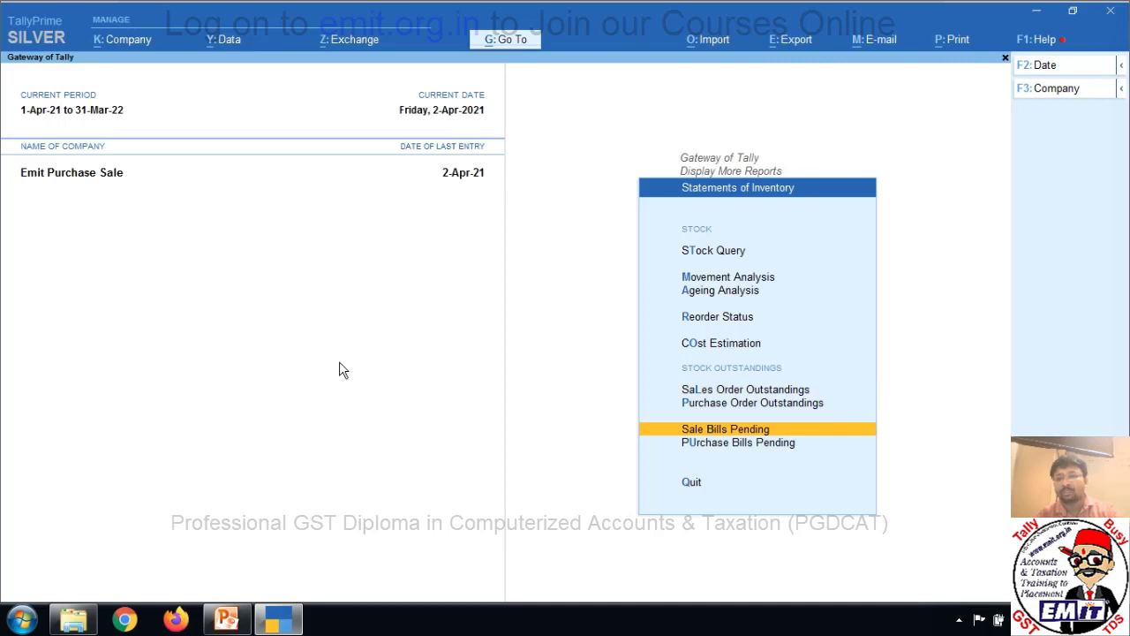
{"action": "key", "text": "Return"}
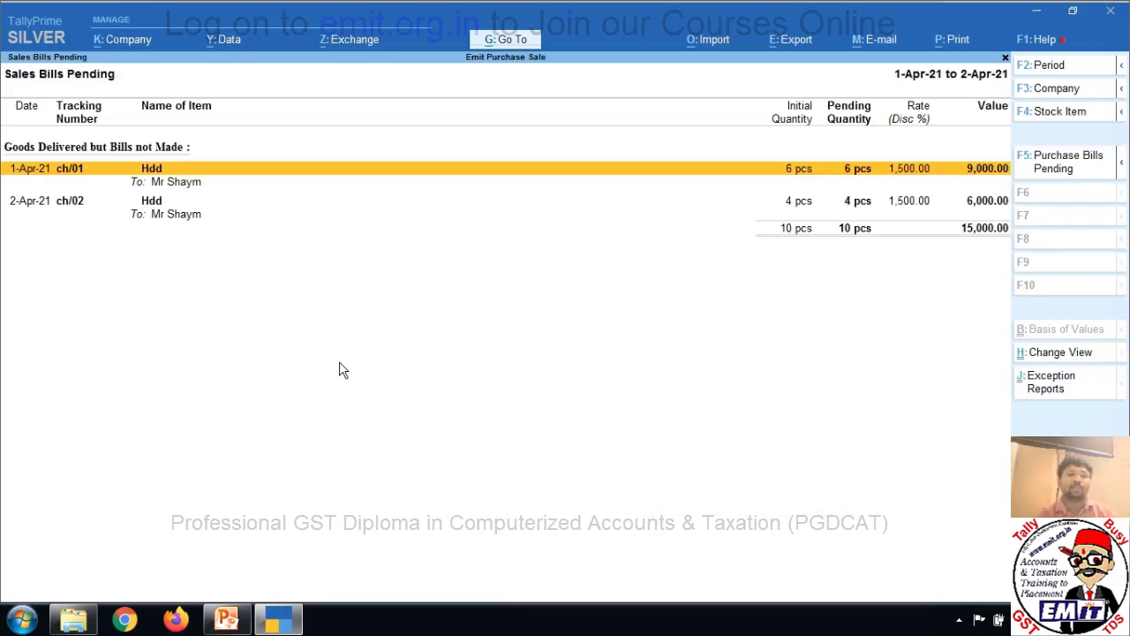
{"action": "key", "text": "Down"}
{"action": "key", "text": "Up"}
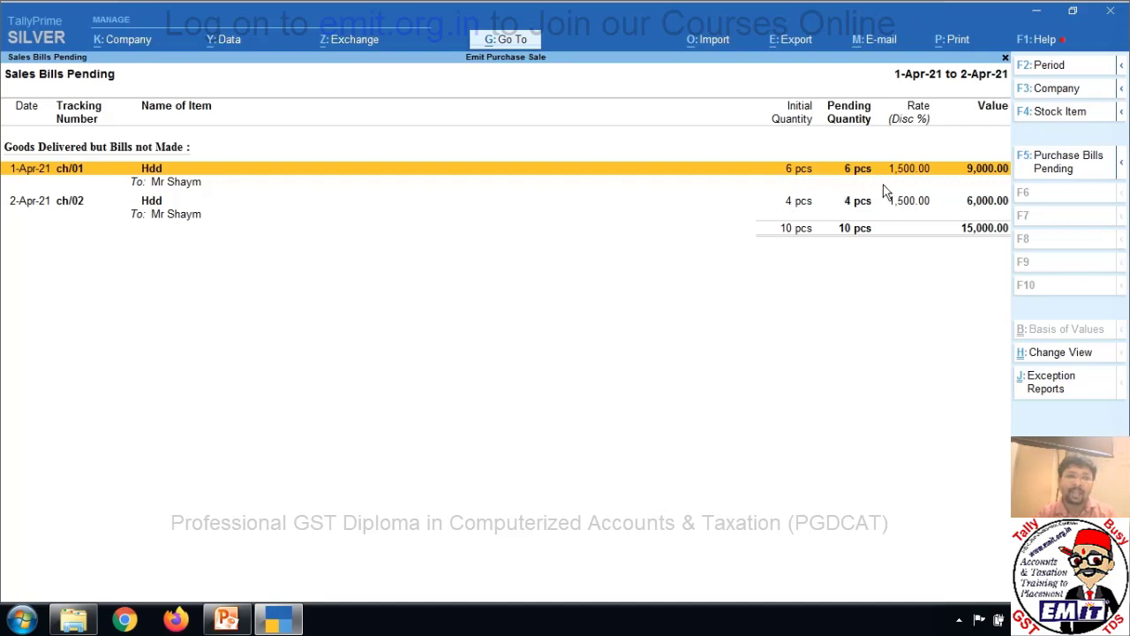
{"action": "key", "text": "Down"}
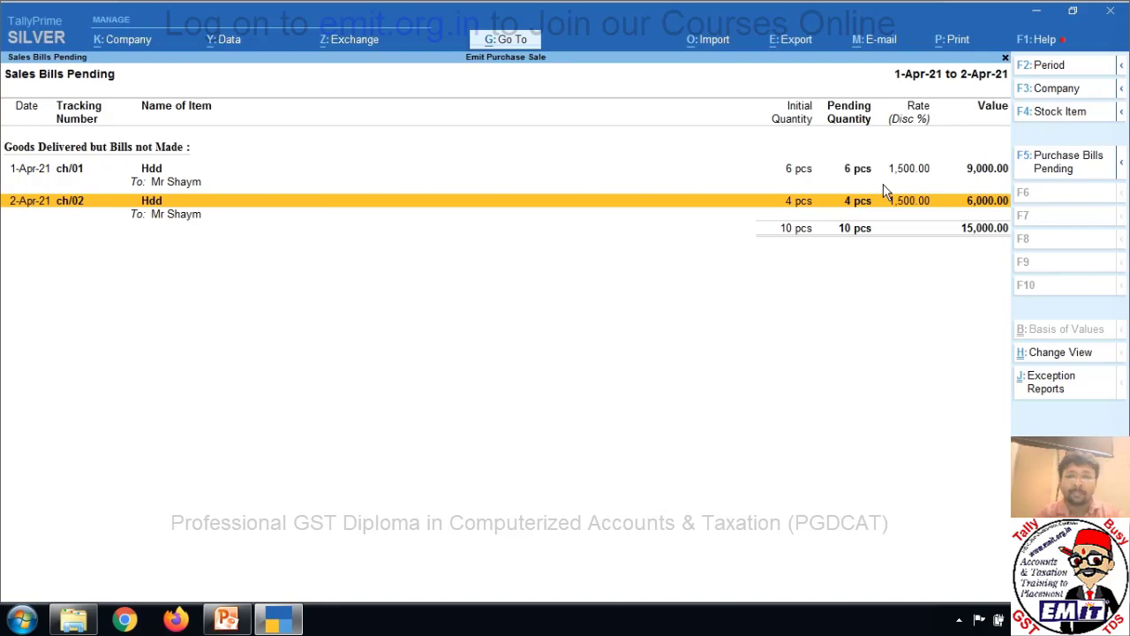
{"action": "key", "text": "Escape"}
{"action": "key", "text": "Escape"}
{"action": "key", "text": "Escape"}
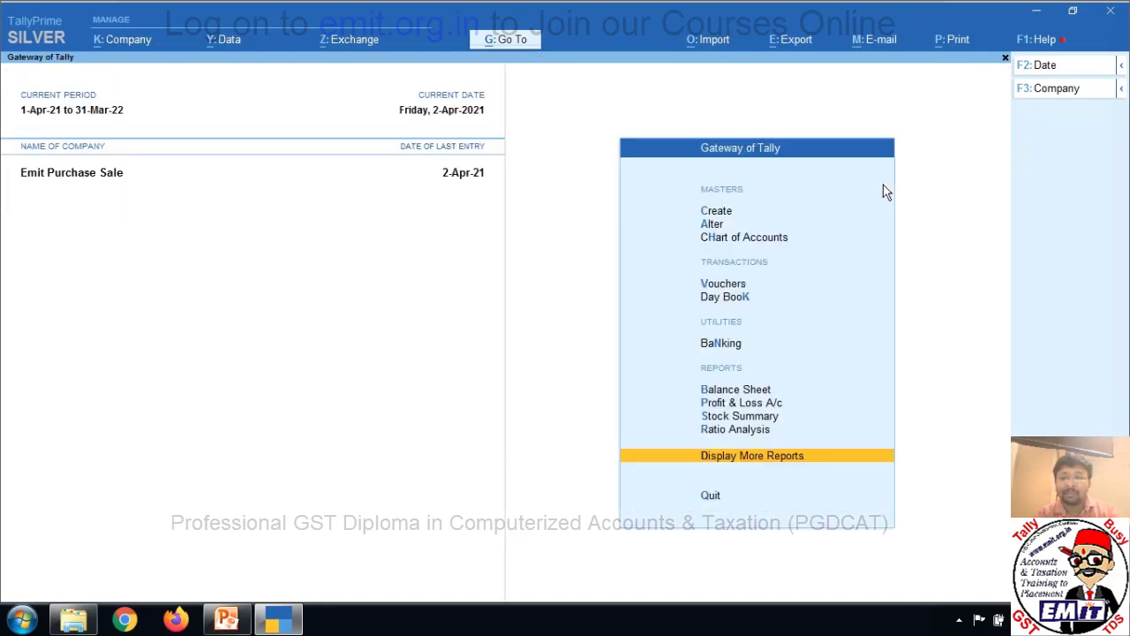
{"action": "key", "text": "Up"}
{"action": "key", "text": "Up"}
{"action": "key", "text": "Up"}
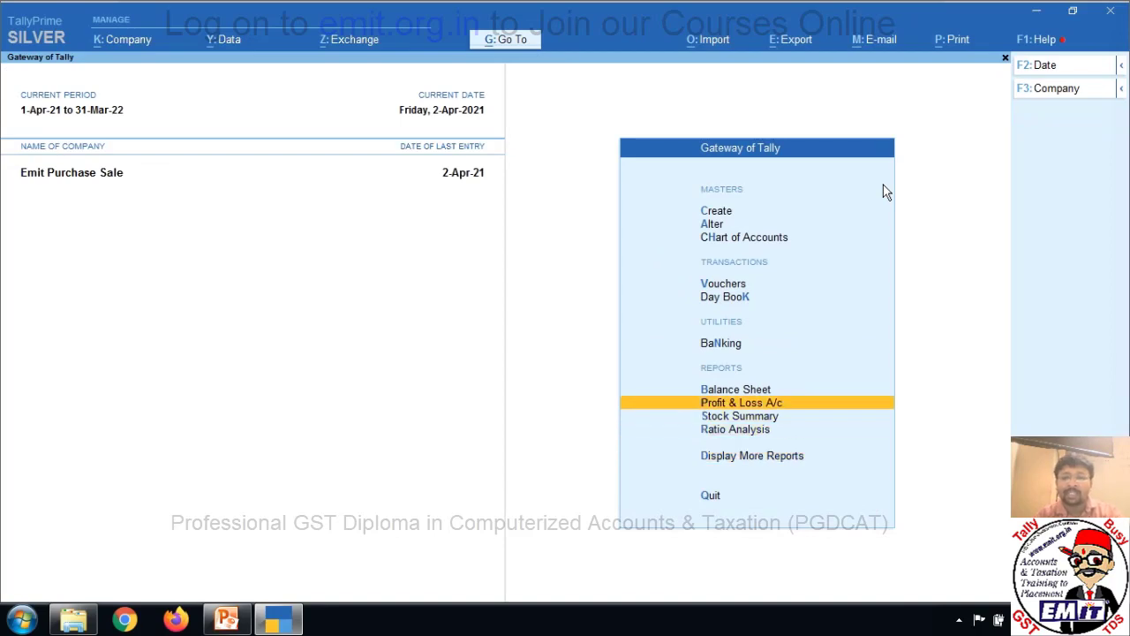
{"action": "key", "text": "Return"}
{"action": "key", "text": "alt+F5"}
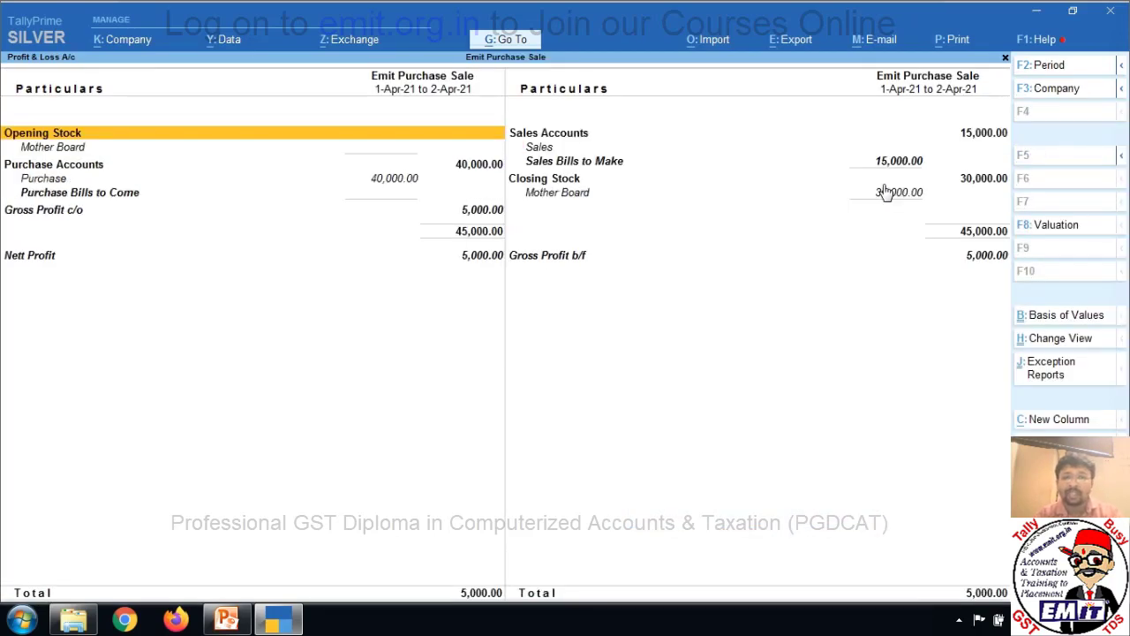
{"action": "key", "text": "Right"}
{"action": "key", "text": "Down"}
{"action": "key", "text": "Down"}
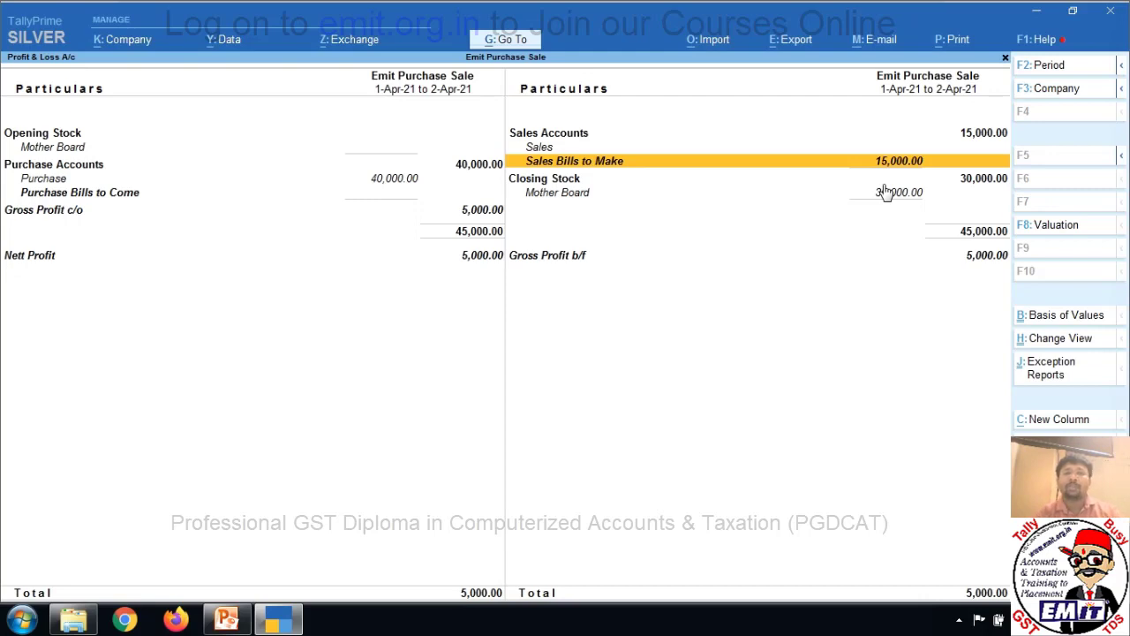
{"action": "key", "text": "Up"}
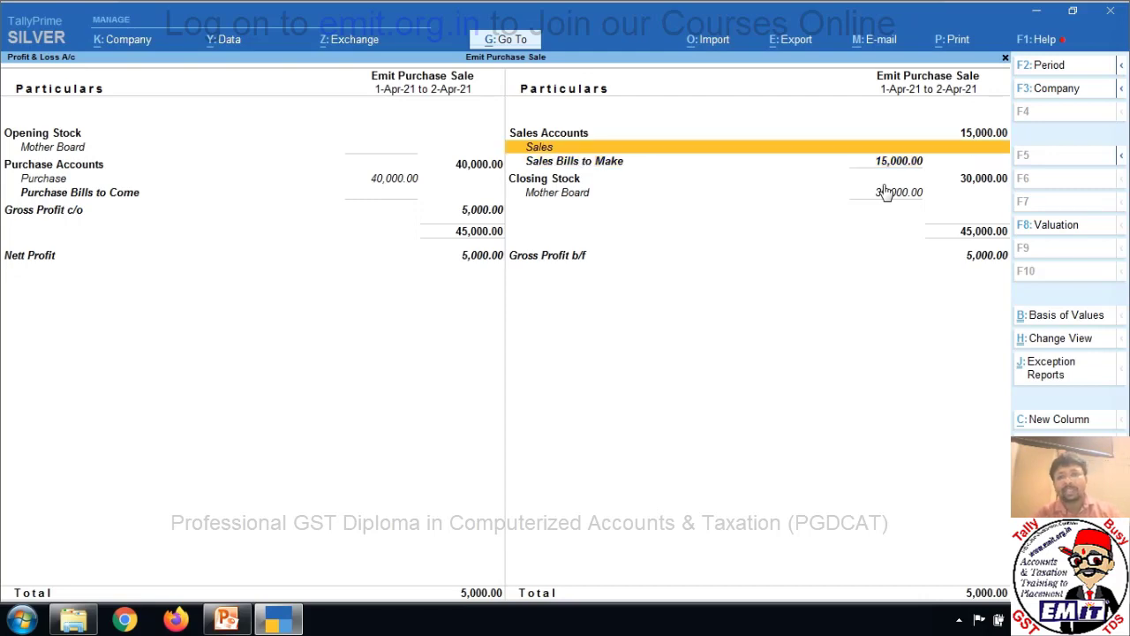
{"action": "key", "text": "Down"}
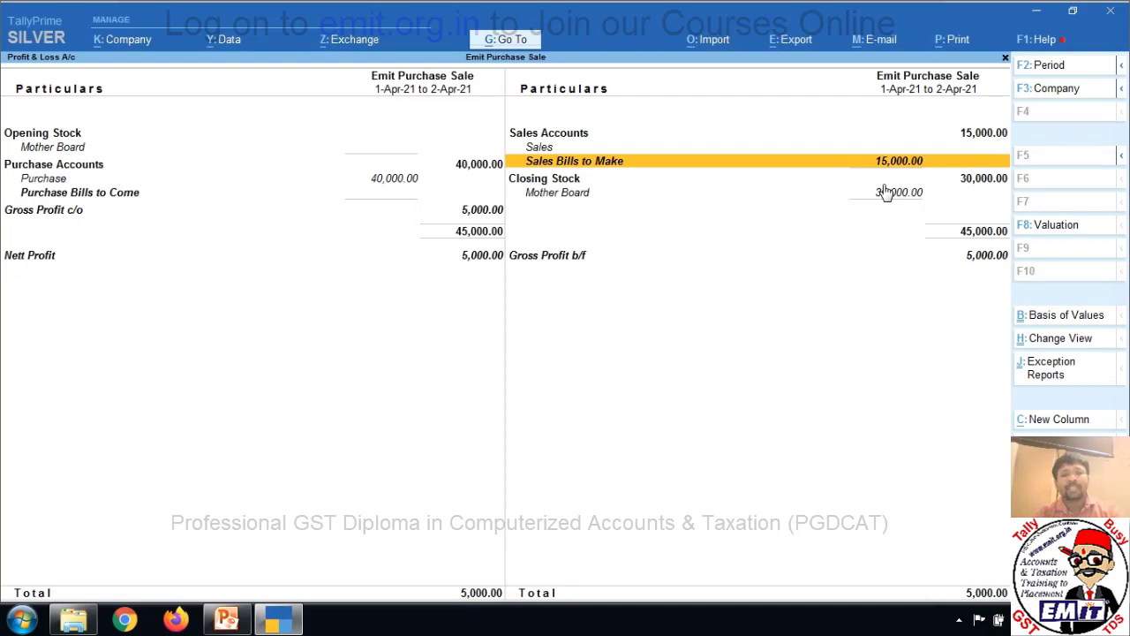
{"action": "key", "text": "Escape"}
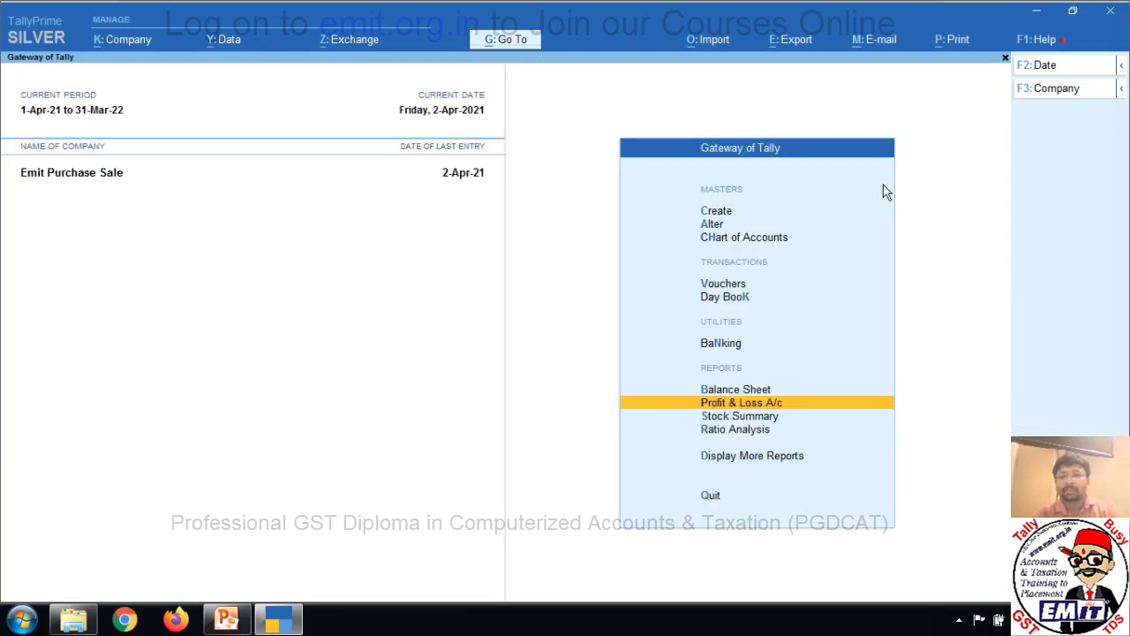
Open voucher entry and switch the voucher type to Sales for 2-Apr-21.
{"action": "key", "text": "Up"}
{"action": "key", "text": "Up"}
{"action": "key", "text": "Up"}
{"action": "key", "text": "Up"}
{"action": "key", "text": "Return"}
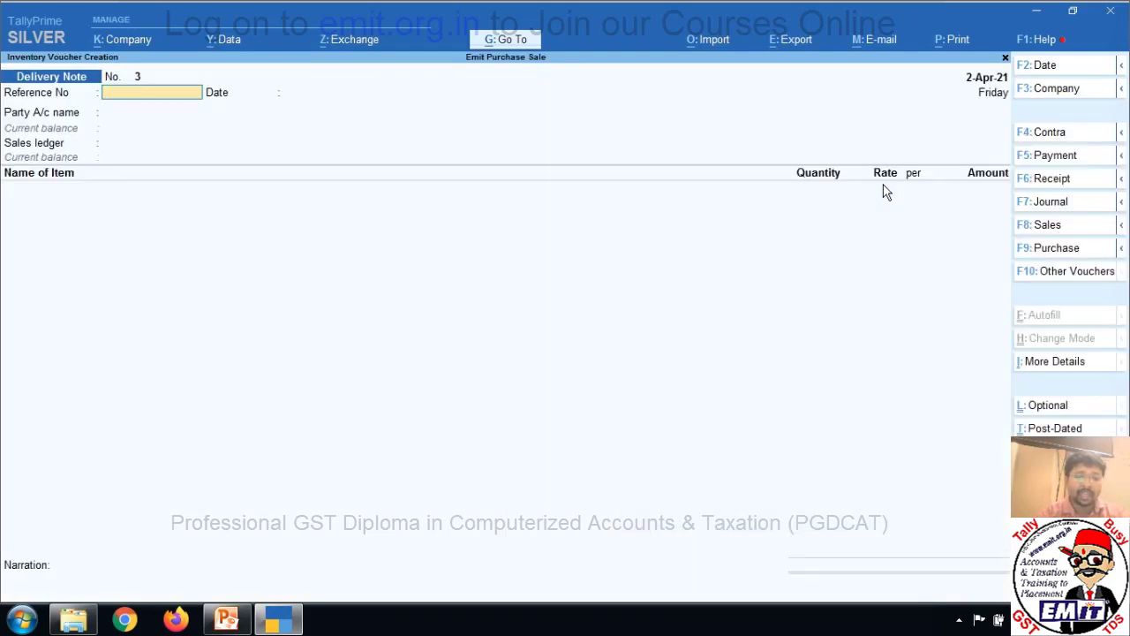
{"action": "key", "text": "F8"}
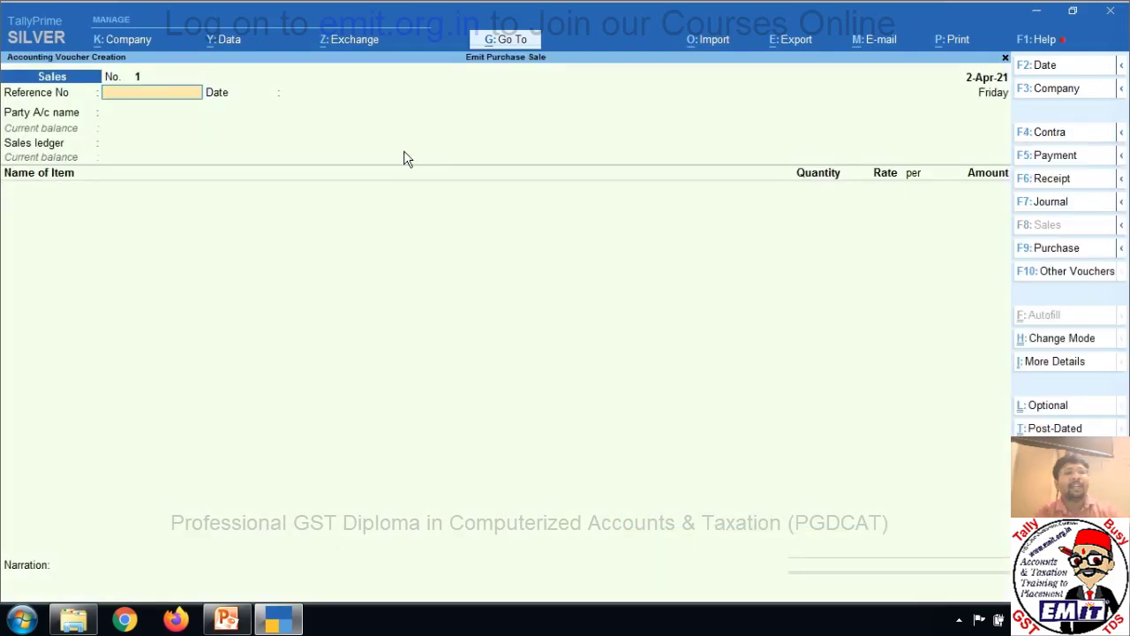
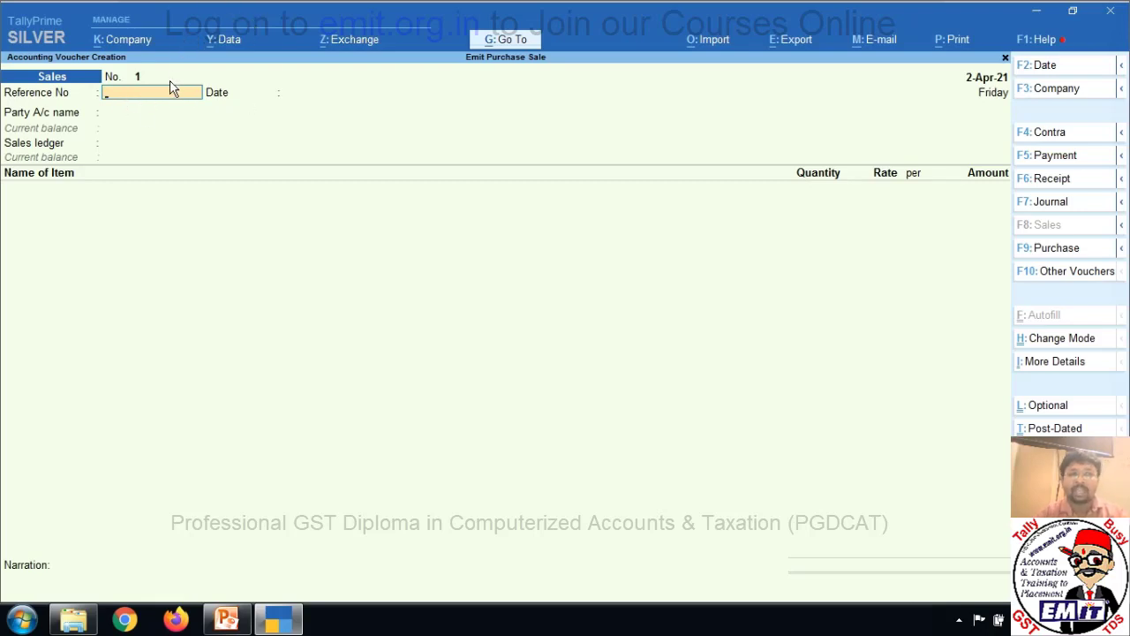
Choose the customer's ledger as party on Sales voucher No. 1, bringing up Dispatch Details.
{"action": "left_click", "coordinate": [301, 91]}
{"action": "key", "text": "Return"}
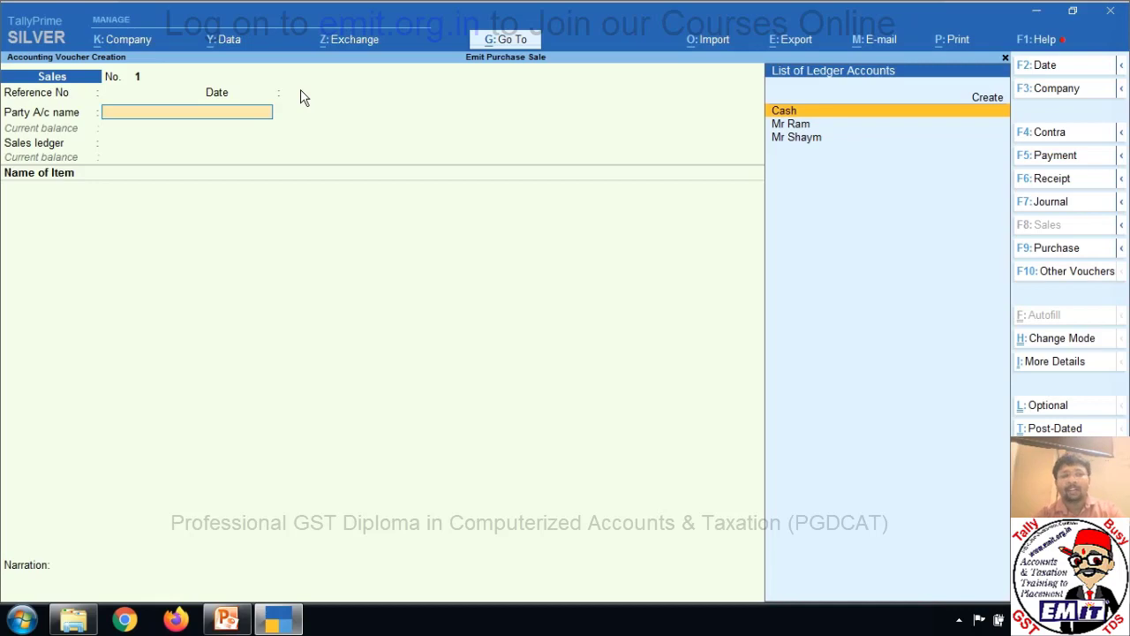
{"action": "key", "text": "Down"}
{"action": "key", "text": "Down"}
{"action": "key", "text": "Return"}
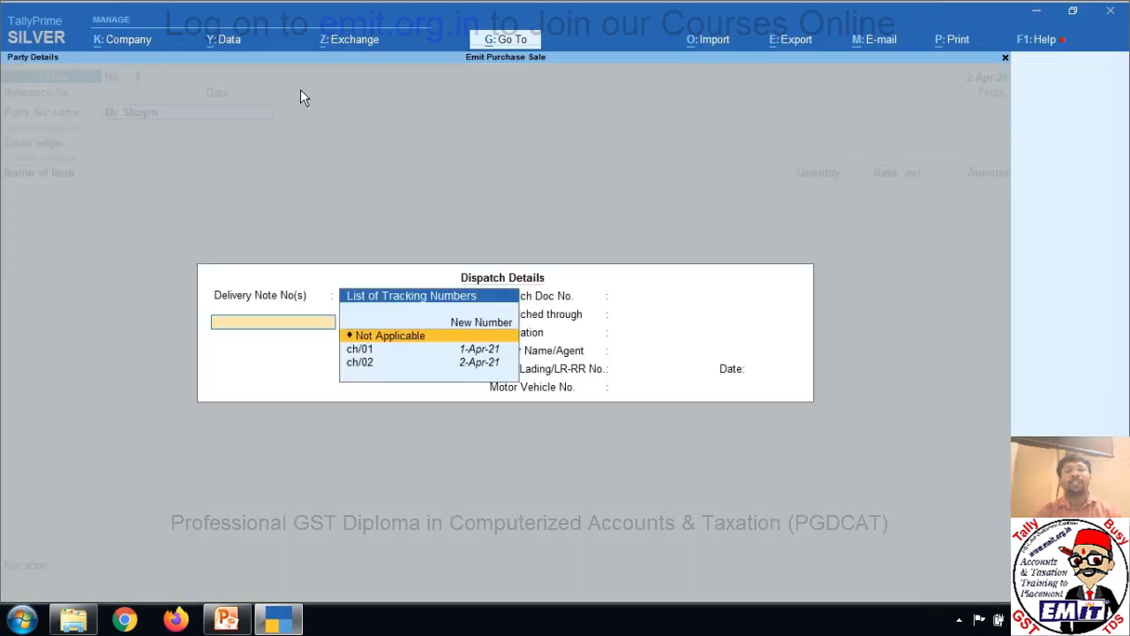
Link delivery notes ch/01 (1-Apr-21) and ch/02 (2-Apr-21) and finish Dispatch Details.
{"action": "key", "text": "Down"}
{"action": "key", "text": "Down"}
{"action": "key", "text": "Up"}
{"action": "key", "text": "Up"}
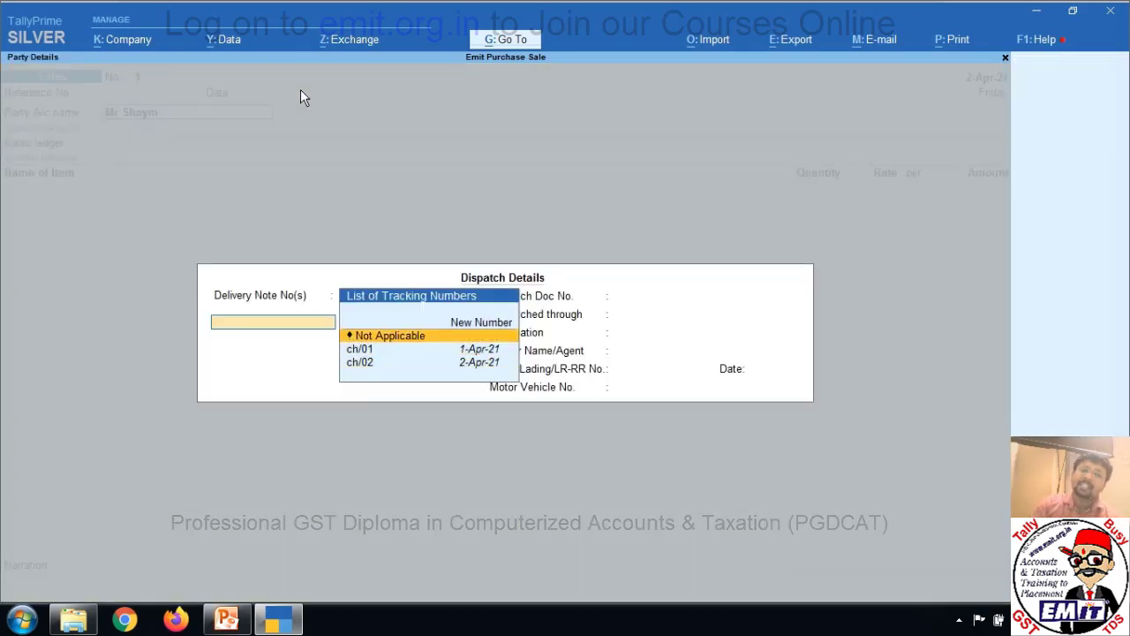
{"action": "key", "text": "Down"}
{"action": "key", "text": "Down"}
{"action": "key", "text": "Up"}
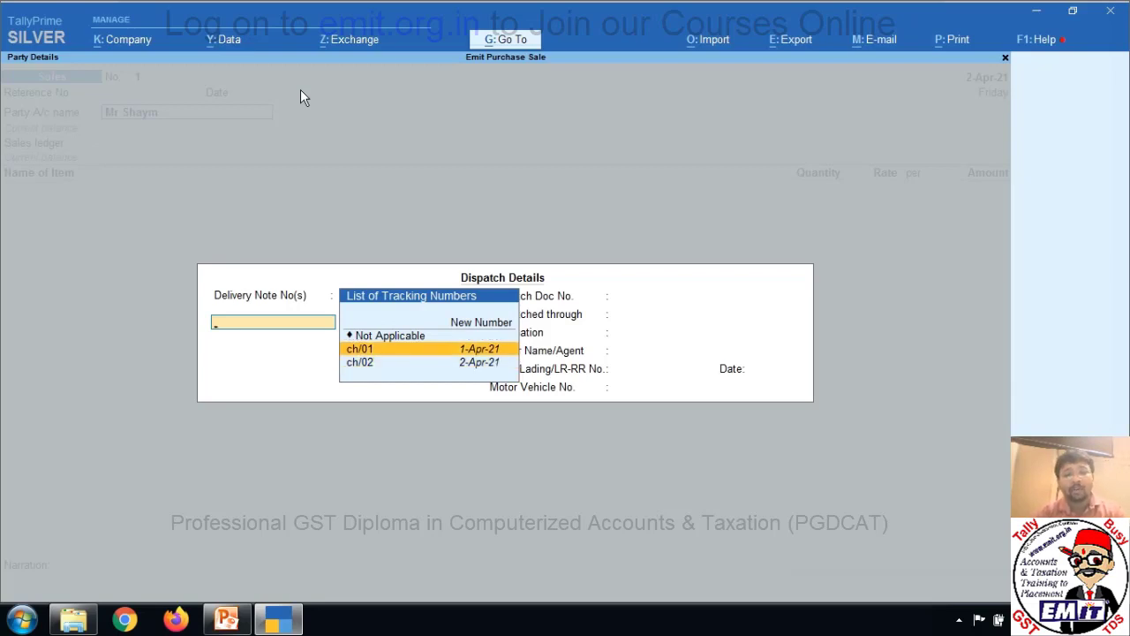
{"action": "key", "text": "Return"}
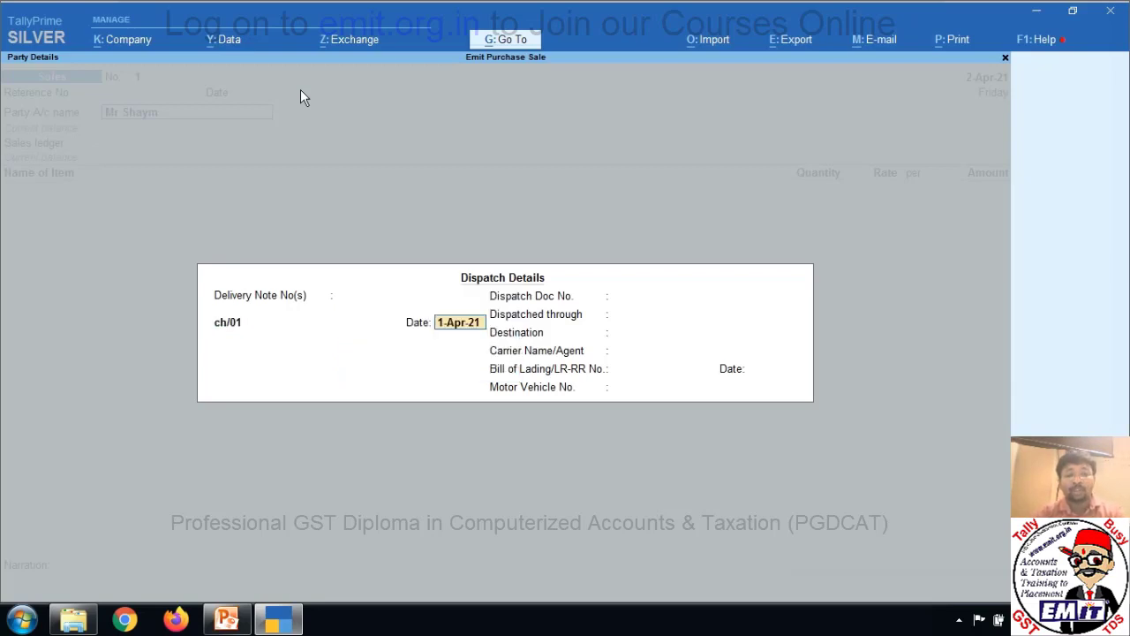
{"action": "key", "text": "Return"}
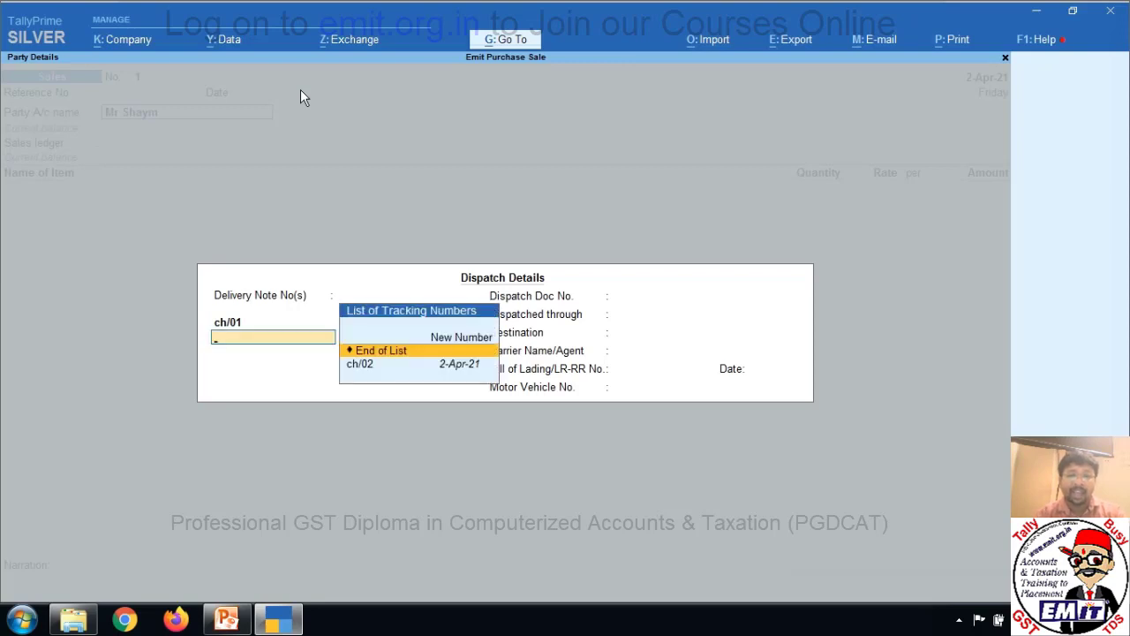
{"action": "key", "text": "Down"}
{"action": "key", "text": "Return"}
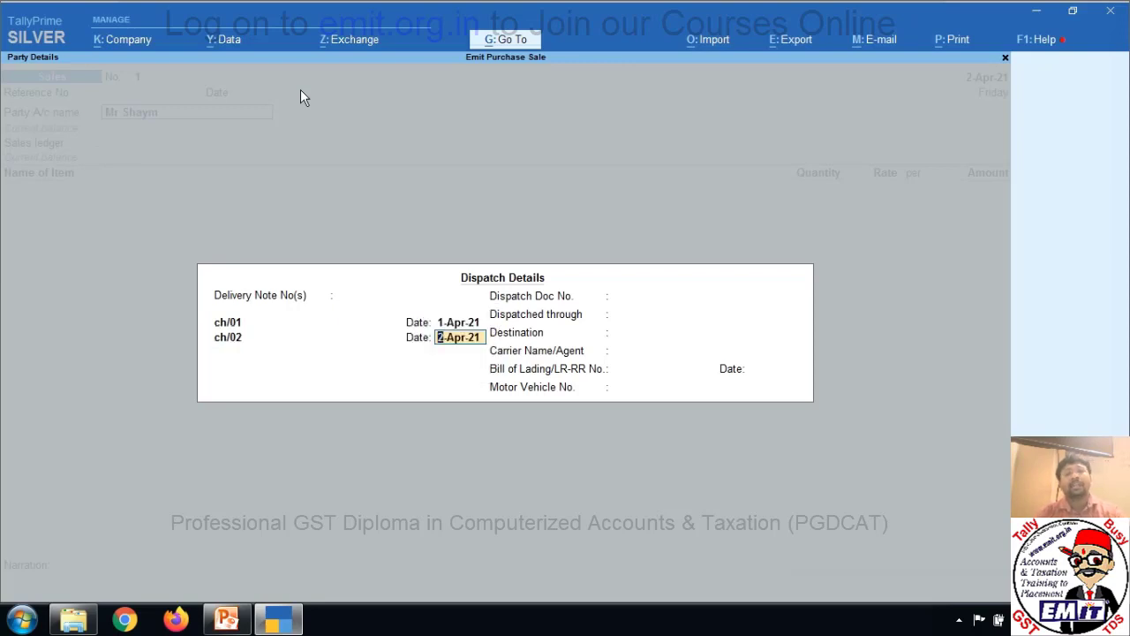
{"action": "key", "text": "Return"}
{"action": "key", "text": "Return"}
{"action": "key", "text": "Return"}
{"action": "key", "text": "Return"}
{"action": "key", "text": "Return"}
{"action": "key", "text": "Return"}
{"action": "key", "text": "Return"}
{"action": "key", "text": "Return"}
{"action": "key", "text": "Return"}
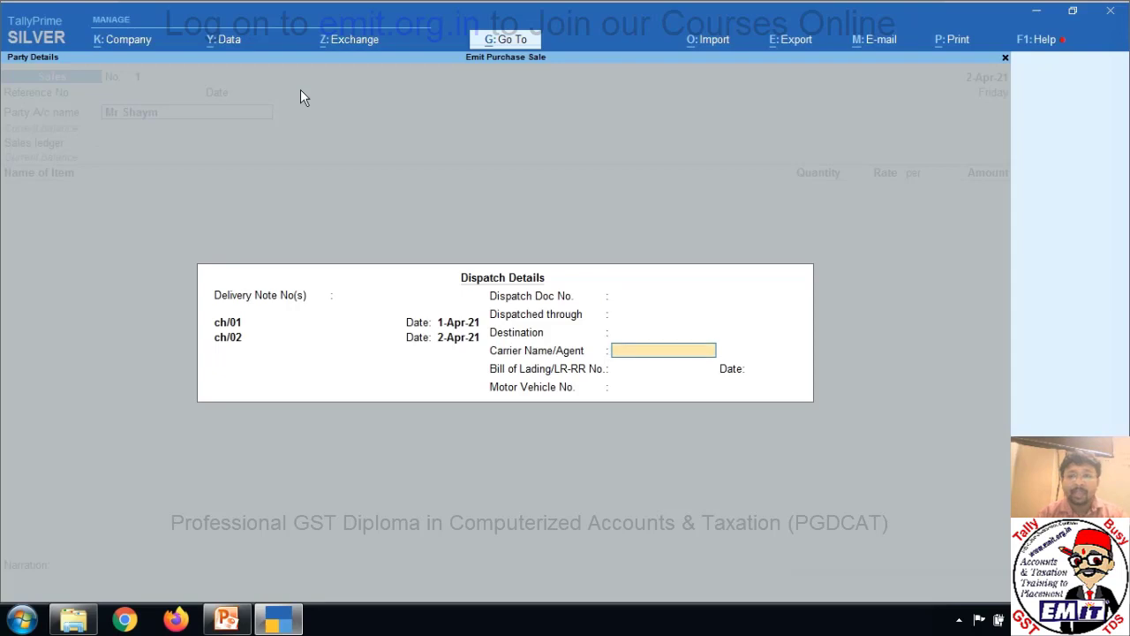
{"action": "key", "text": "Return"}
{"action": "key", "text": "Return"}
{"action": "key", "text": "Return"}
{"action": "key", "text": "Return"}
{"action": "key", "text": "Return"}
{"action": "key", "text": "Return"}
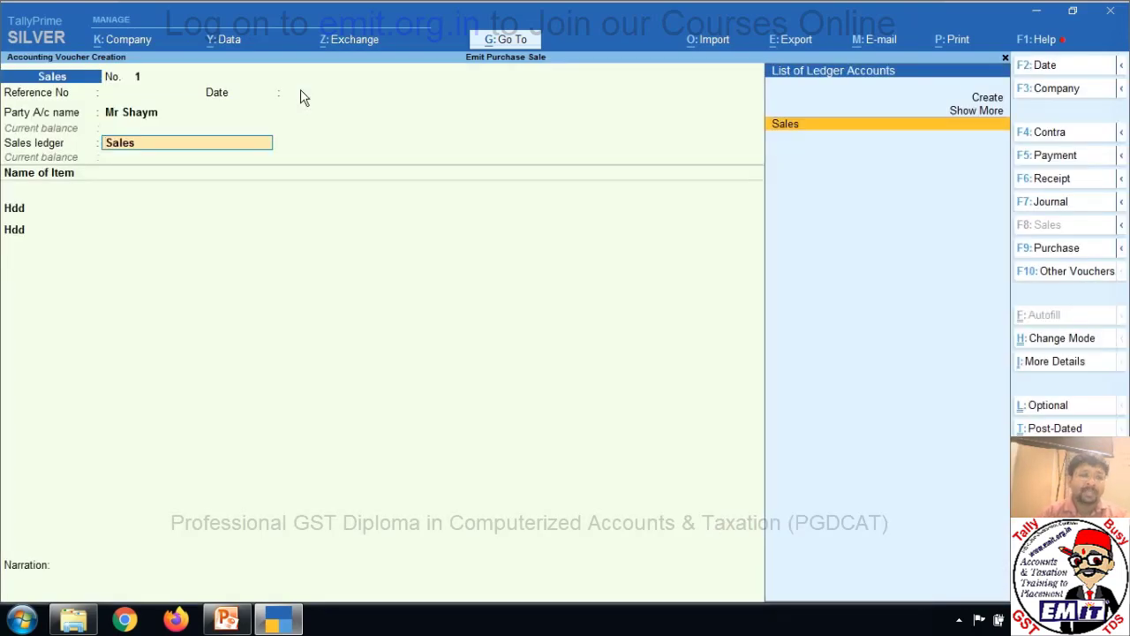
Use Sales as the sales ledger and allocate tracking numbers ch/01 and ch/02 to the two Hdd lines.
{"action": "key", "text": "Return"}
{"action": "key", "text": "Return"}
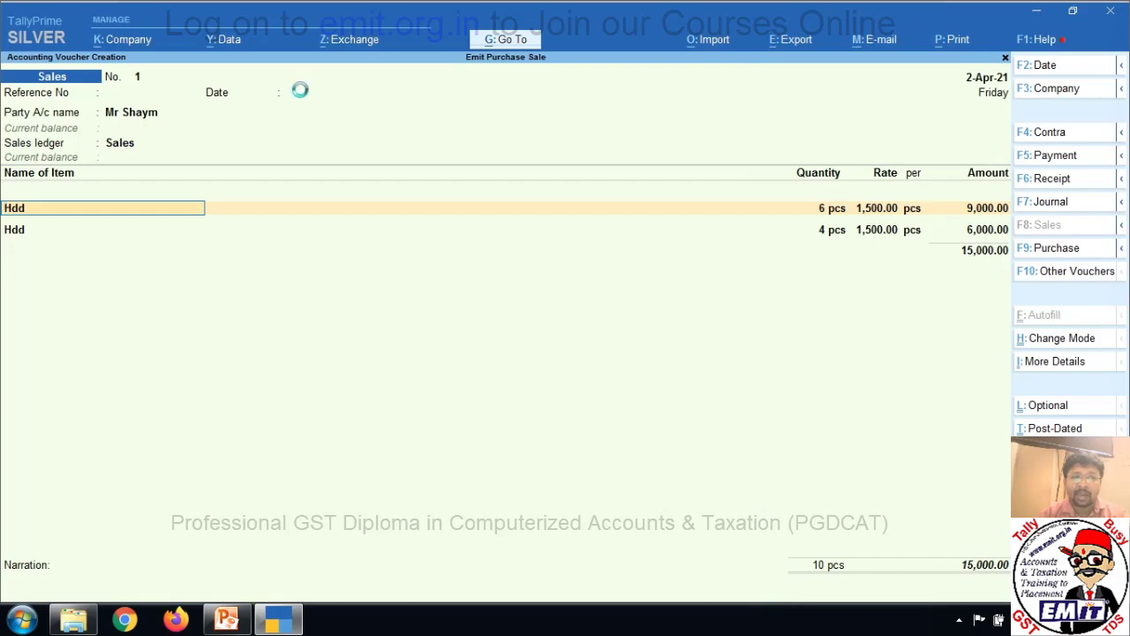
{"action": "key", "text": "Return"}
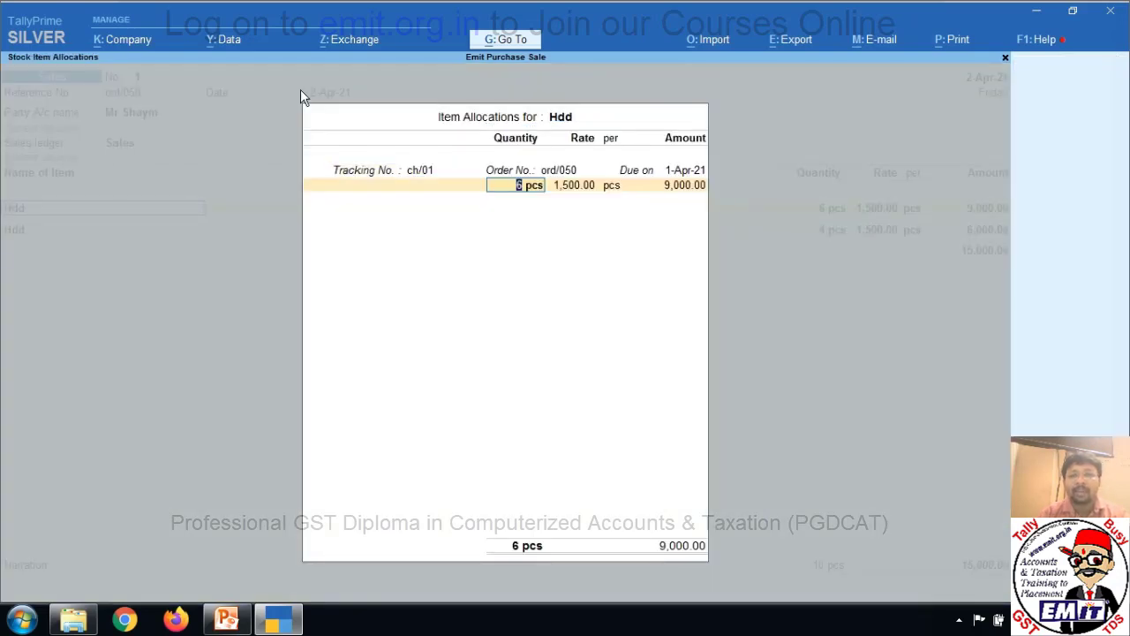
{"action": "key", "text": "Return"}
{"action": "key", "text": "Return"}
{"action": "key", "text": "Return"}
{"action": "key", "text": "Return"}
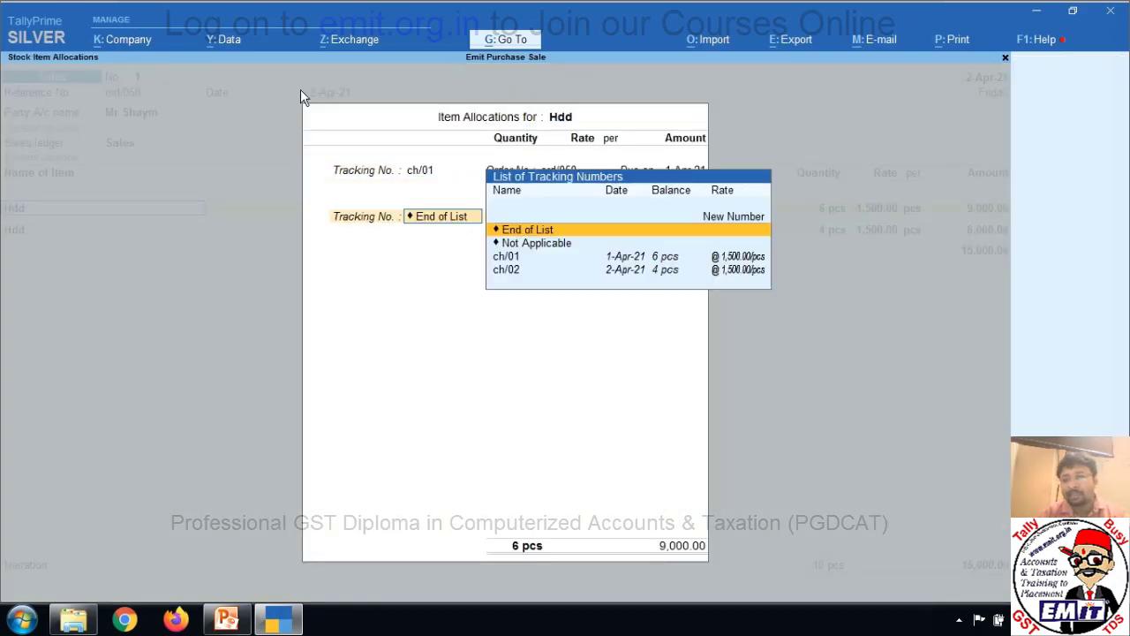
{"action": "key", "text": "Return"}
{"action": "key", "text": "Return"}
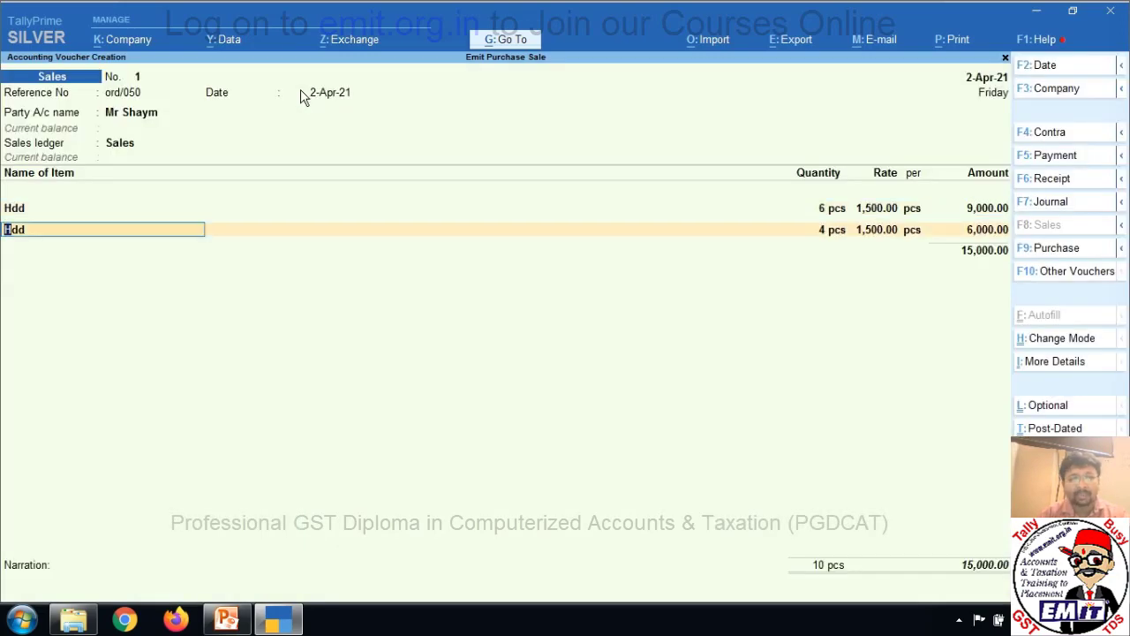
{"action": "key", "text": "Return"}
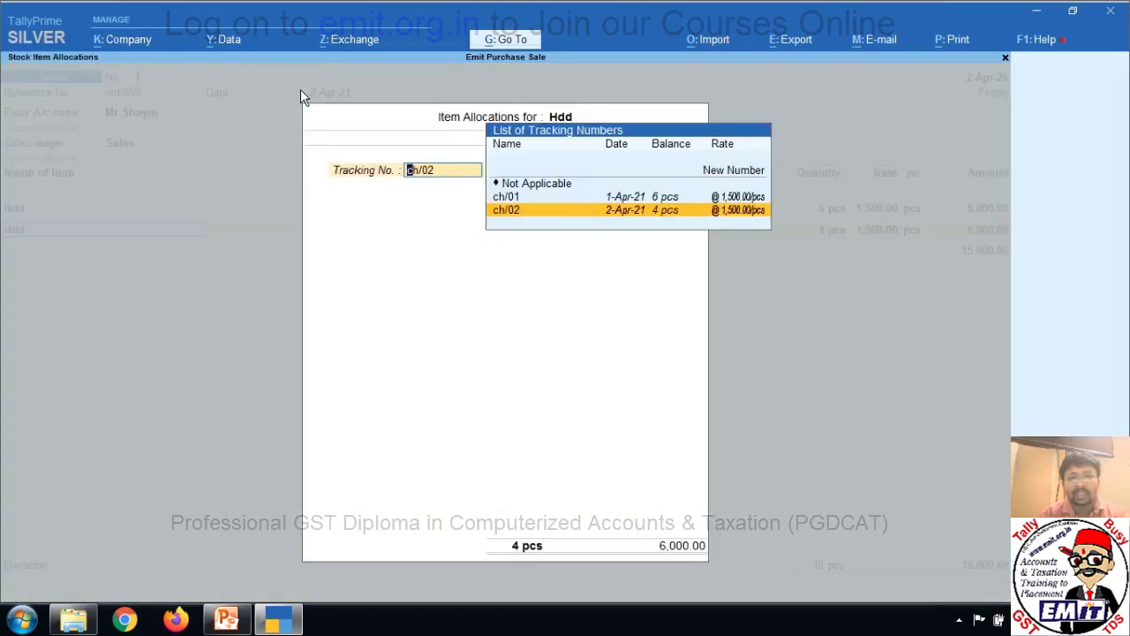
{"action": "key", "text": "Return"}
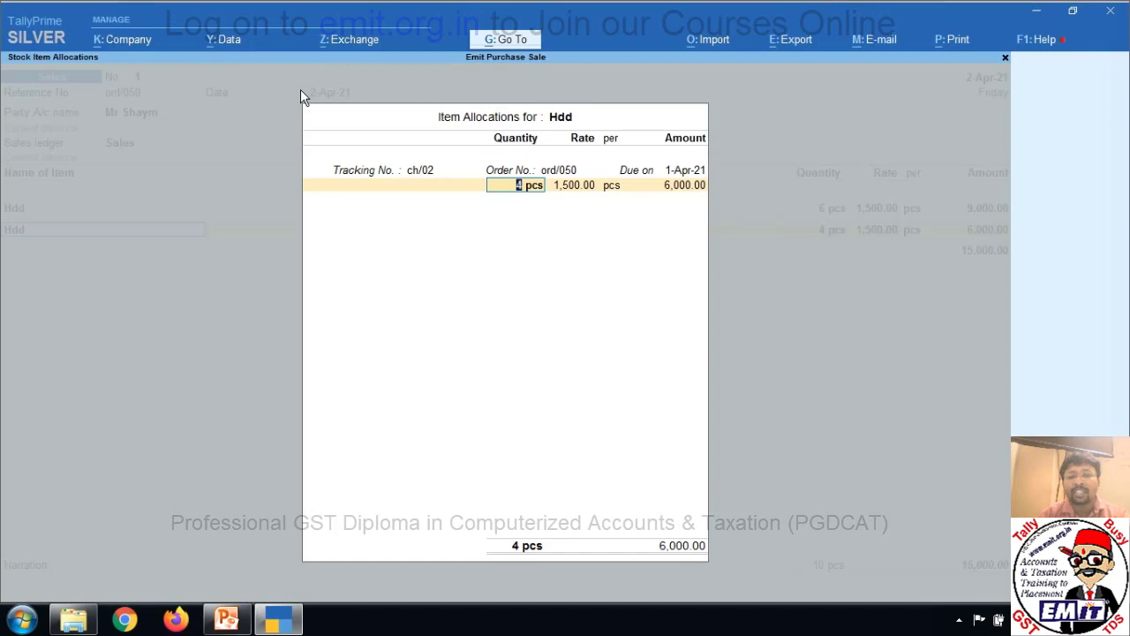
{"action": "key", "text": "Return"}
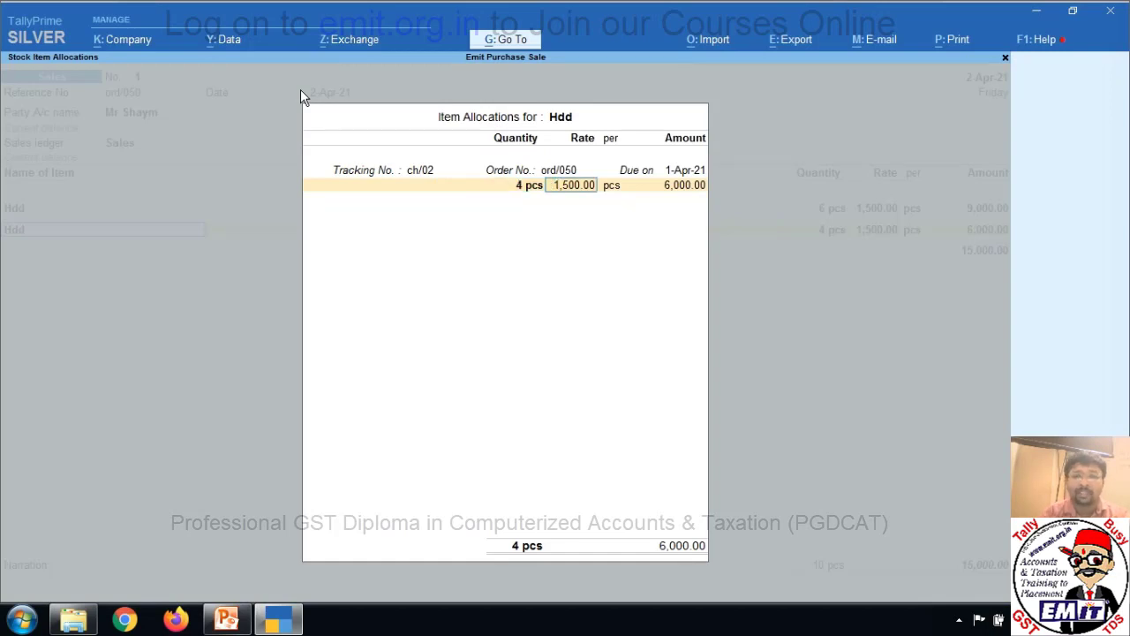
{"action": "key", "text": "Return"}
{"action": "key", "text": "Return"}
{"action": "key", "text": "Return"}
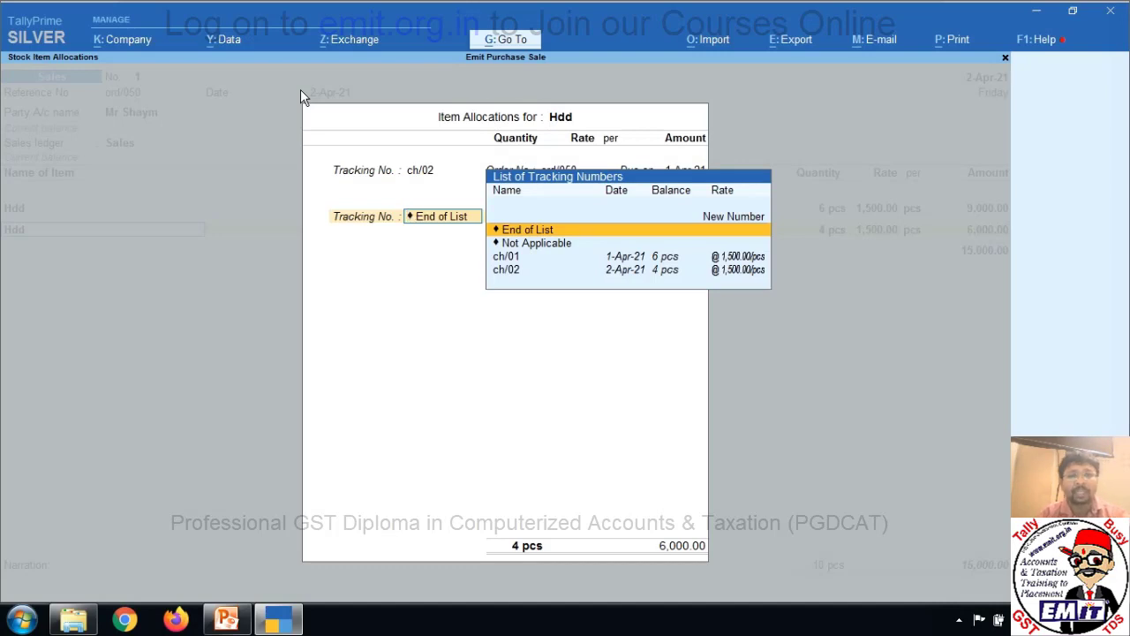
{"action": "key", "text": "Down"}
{"action": "key", "text": "Up"}
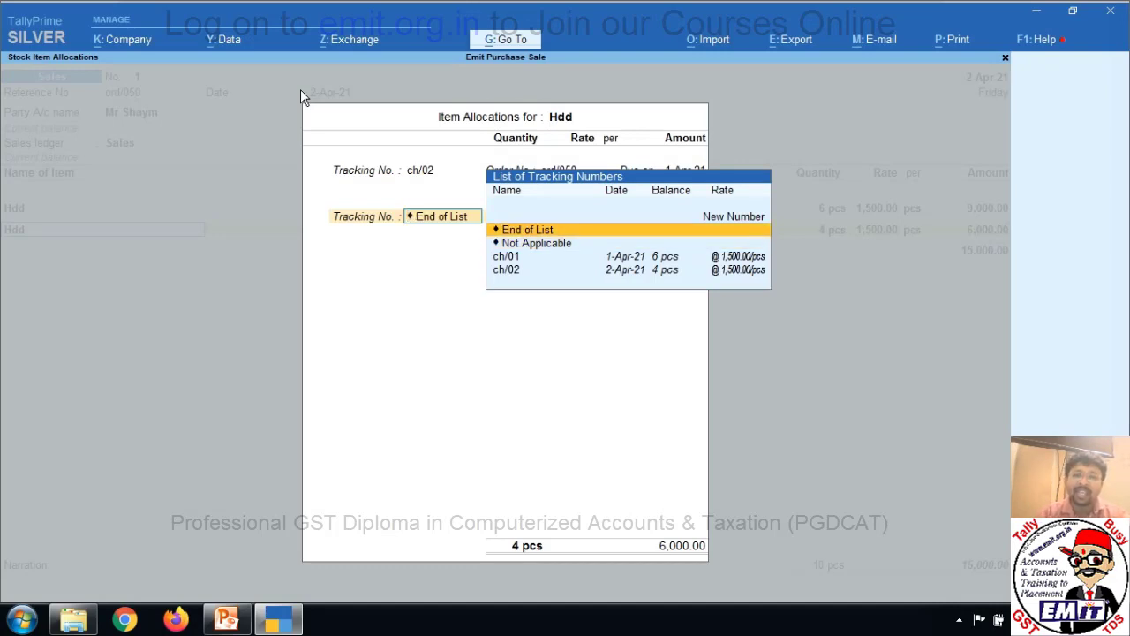
{"action": "key", "text": "Return"}
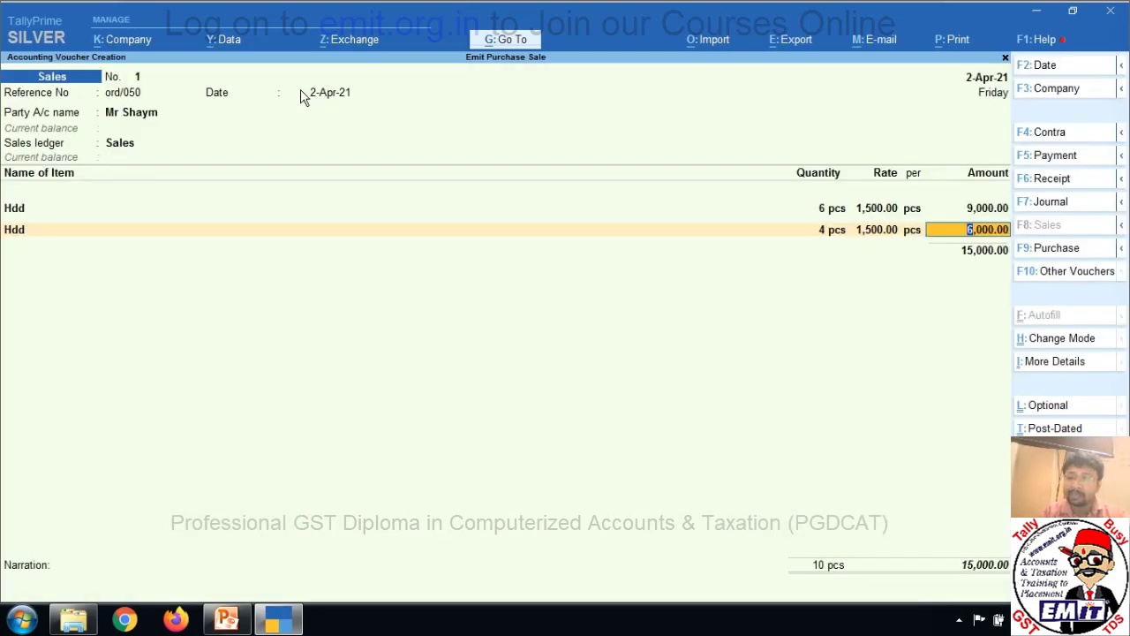
Recheck both Hdd line allocations, keeping ch/01 and ch/02, and finish the item lines.
{"action": "key", "text": "Up"}
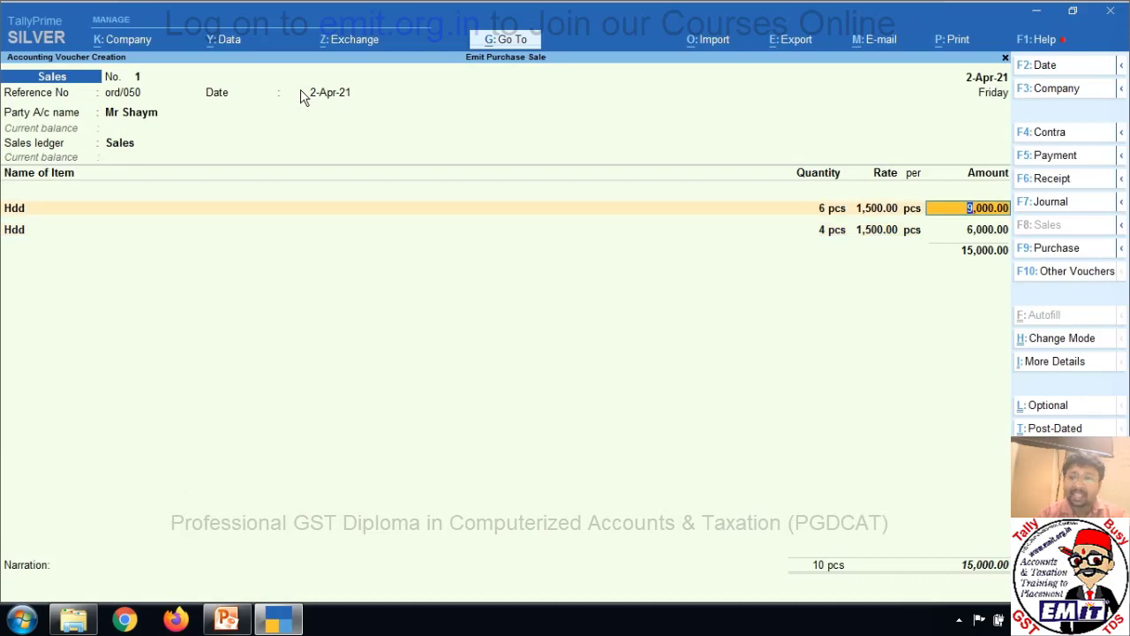
{"action": "key", "text": "BackSpace"}
{"action": "key", "text": "BackSpace"}
{"action": "key", "text": "BackSpace"}
{"action": "key", "text": "BackSpace"}
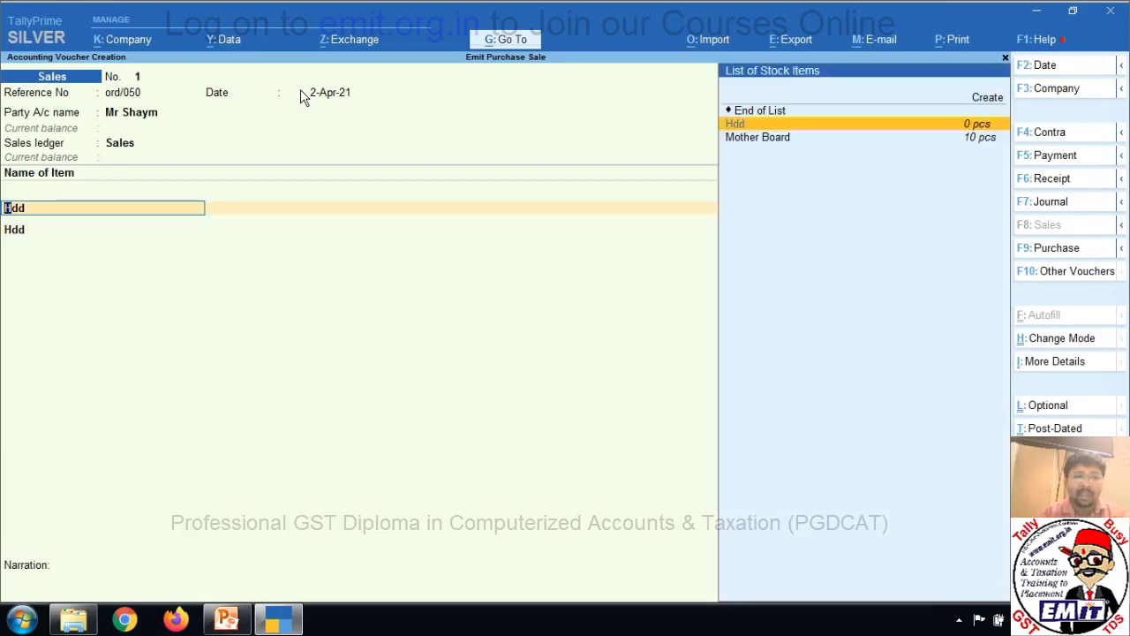
{"action": "key", "text": "Return"}
{"action": "key", "text": "Return"}
{"action": "key", "text": "Return"}
{"action": "key", "text": "Return"}
{"action": "key", "text": "Return"}
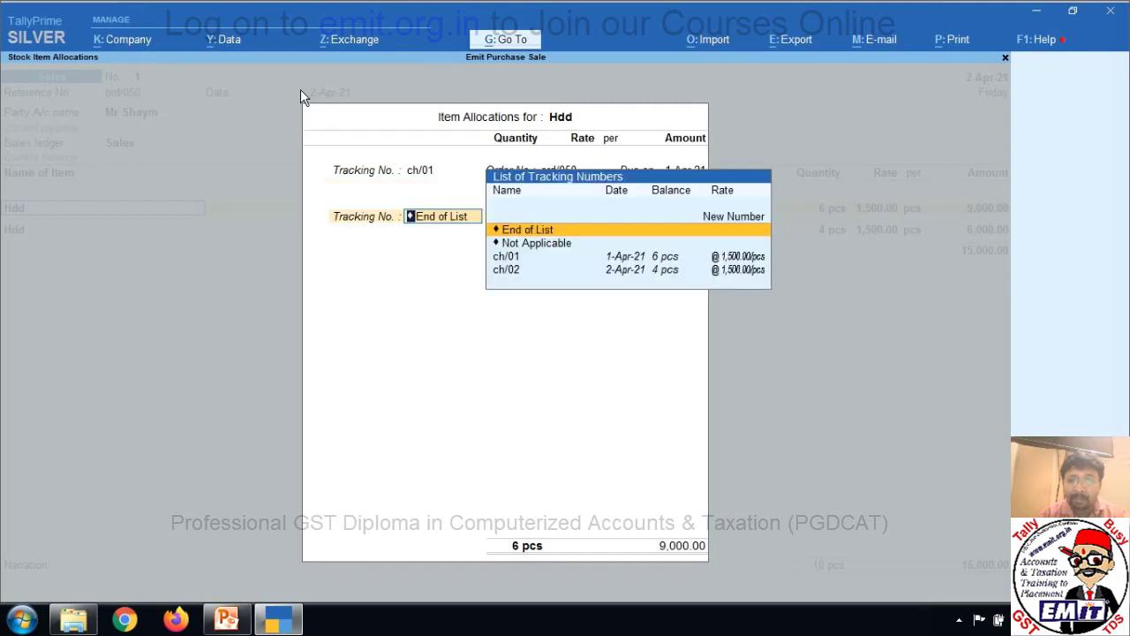
{"action": "key", "text": "Down"}
{"action": "key", "text": "Down"}
{"action": "key", "text": "Down"}
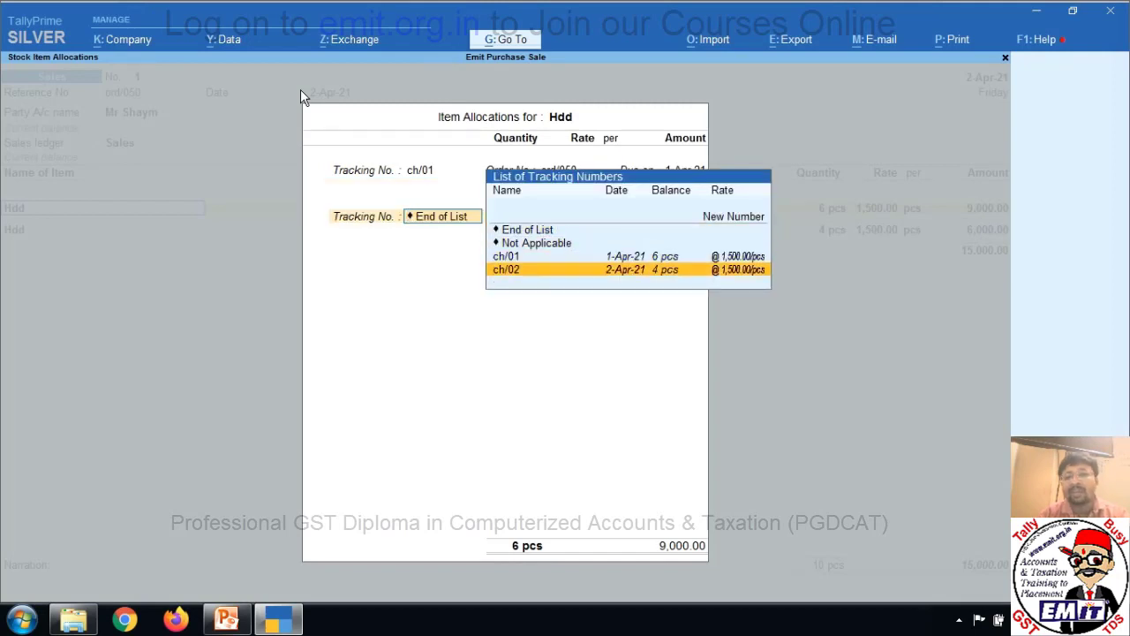
{"action": "key", "text": "Up"}
{"action": "key", "text": "Up"}
{"action": "key", "text": "Up"}
{"action": "key", "text": "Return"}
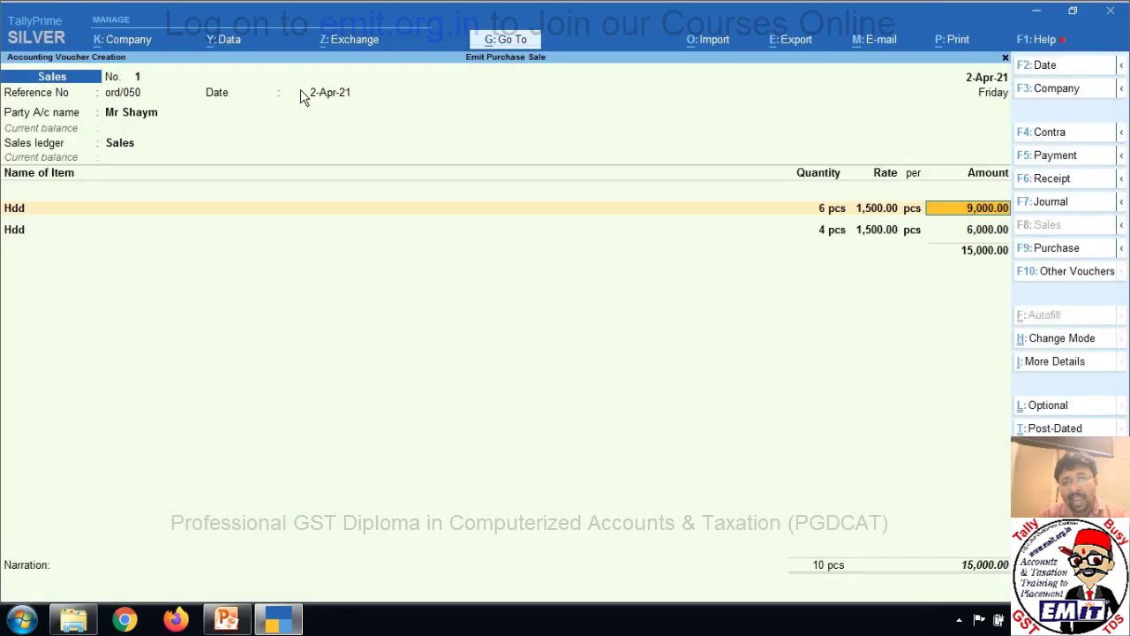
{"action": "key", "text": "Return"}
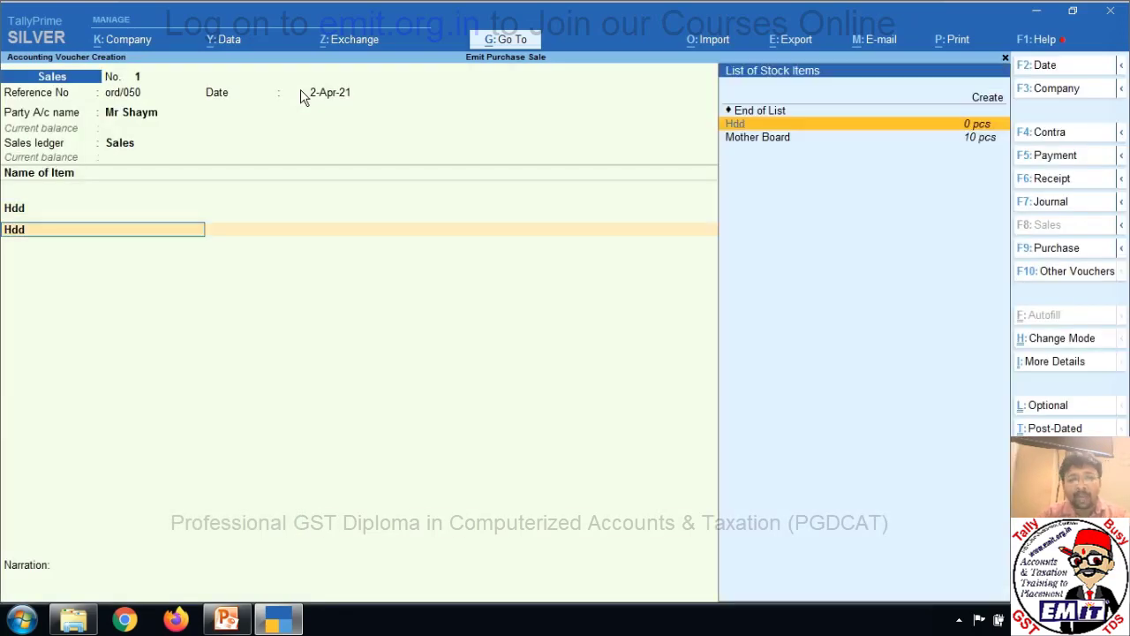
{"action": "key", "text": "Return"}
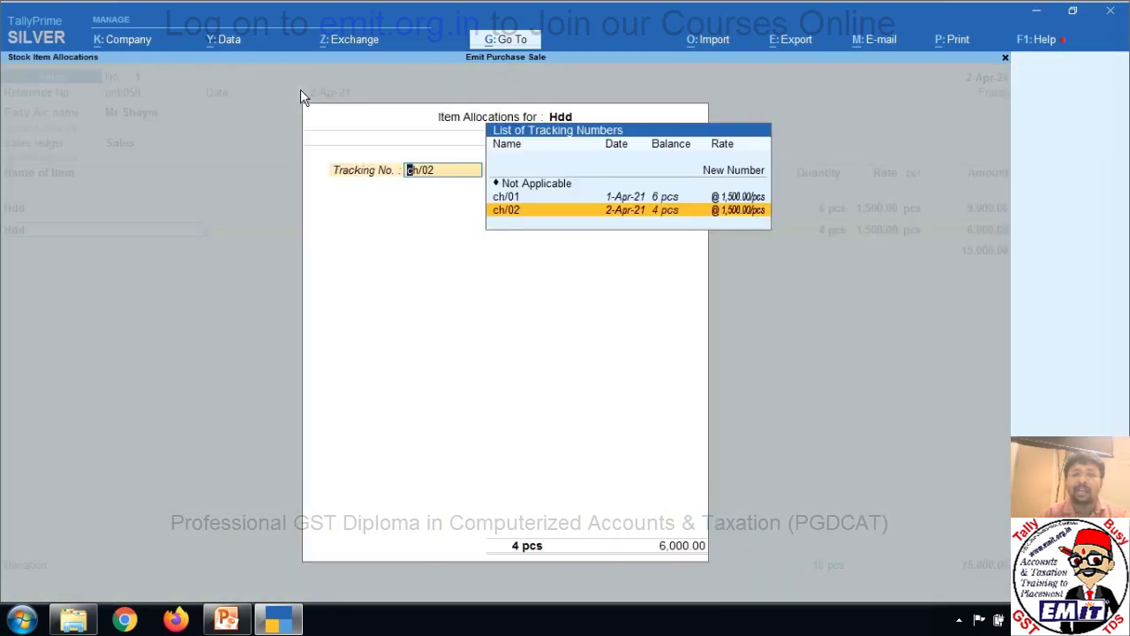
{"action": "key", "text": "Return"}
{"action": "key", "text": "Return"}
{"action": "key", "text": "Return"}
{"action": "key", "text": "Return"}
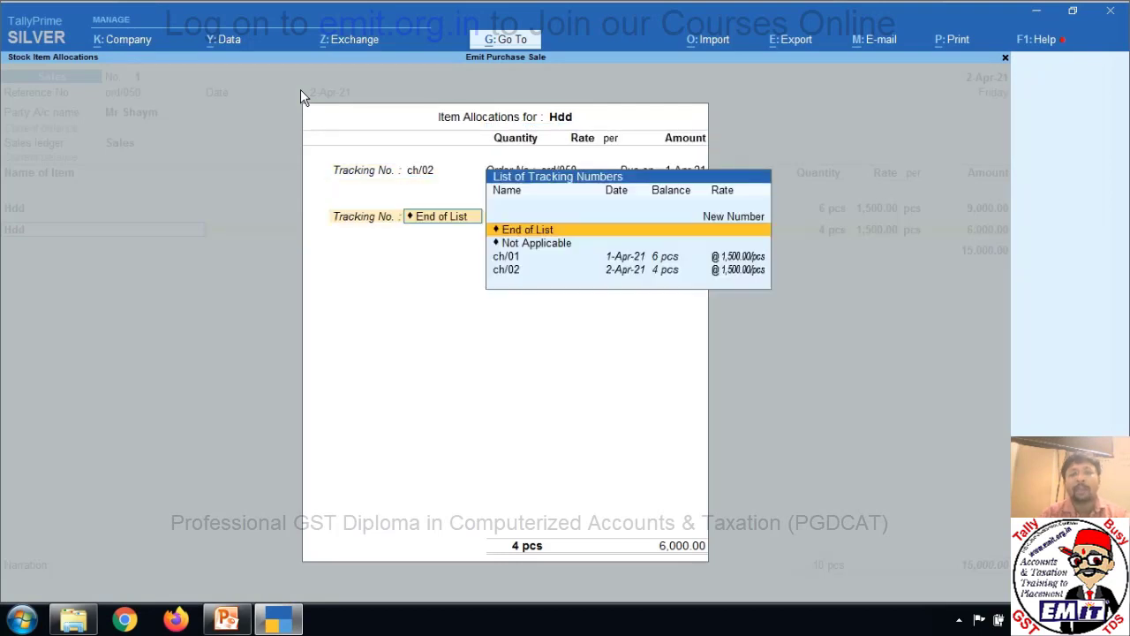
{"action": "key", "text": "Return"}
{"action": "key", "text": "Return"}
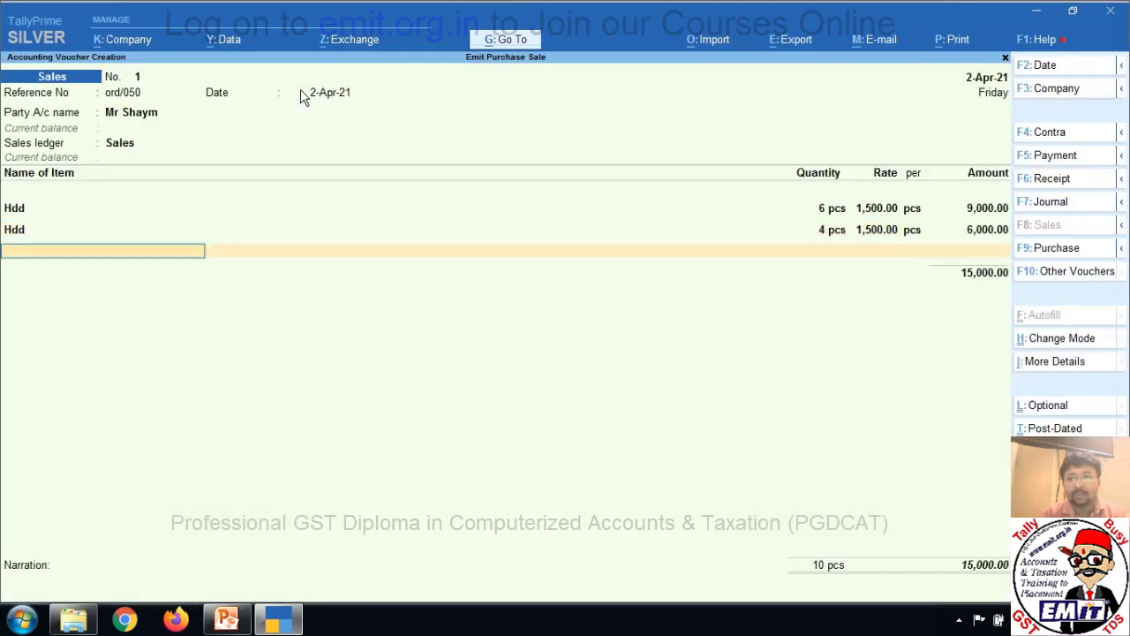
{"action": "key", "text": "Return"}
{"action": "key", "text": "Return"}
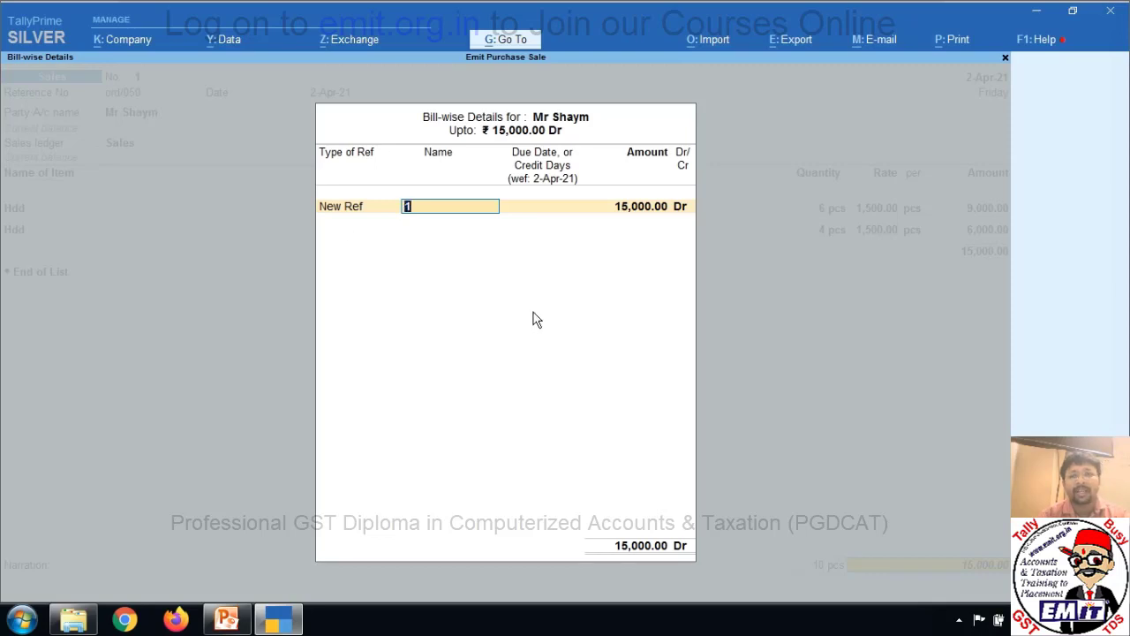
Accept the new bill reference, save the 15,000.00 sales invoice, and return to Gateway of Tally.
{"action": "key", "text": "Return"}
{"action": "key", "text": "Return"}
{"action": "key", "text": "Return"}
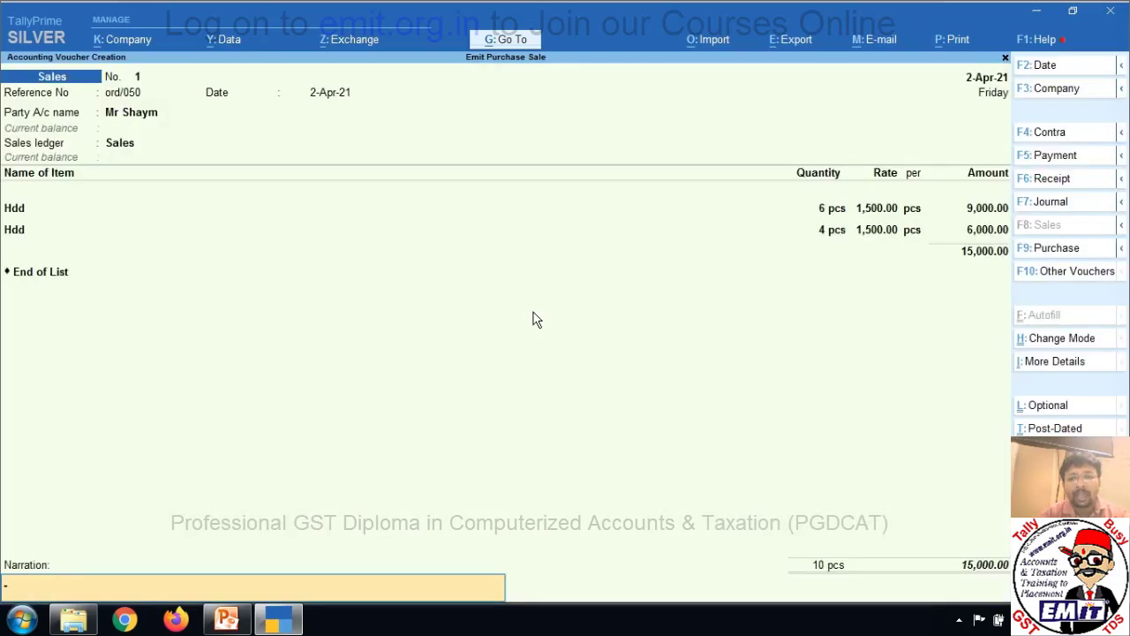
{"action": "key", "text": "Return"}
{"action": "key", "text": "Return"}
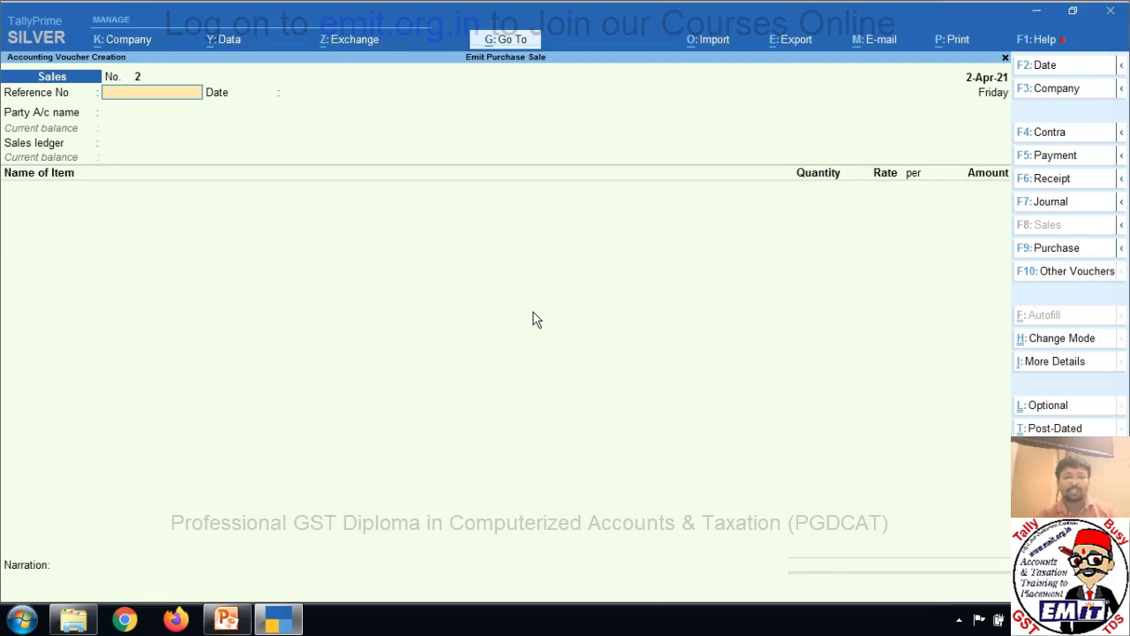
{"action": "key", "text": "Escape"}
{"action": "key", "text": "Down"}
{"action": "key", "text": "Down"}
{"action": "key", "text": "Down"}
{"action": "key", "text": "Down"}
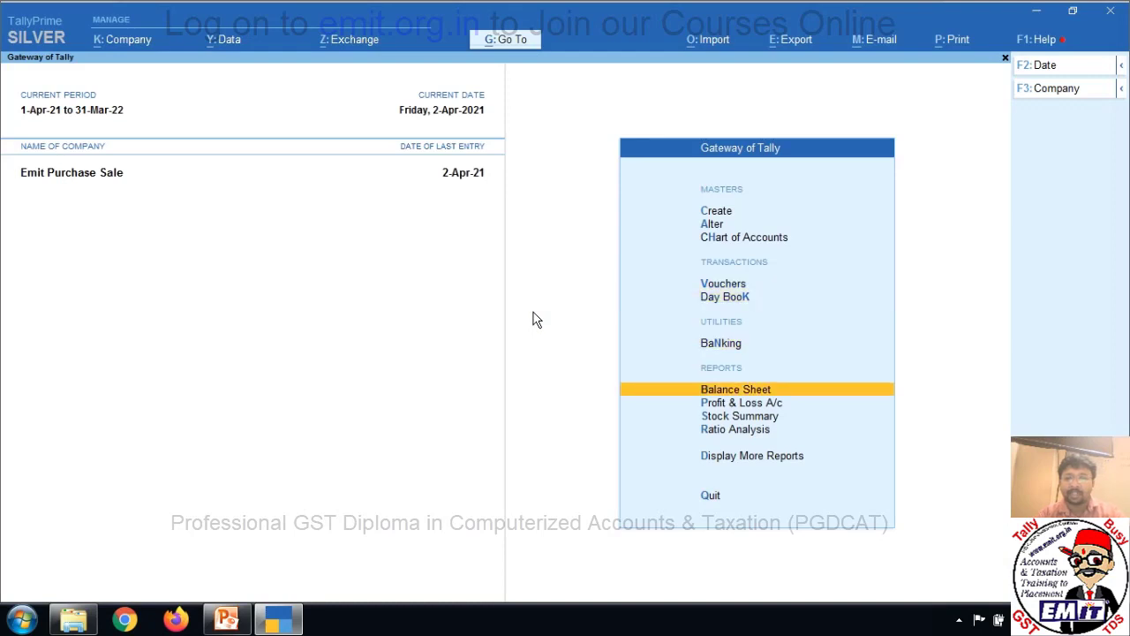
{"action": "key", "text": "Return"}
{"action": "key", "text": "Right"}
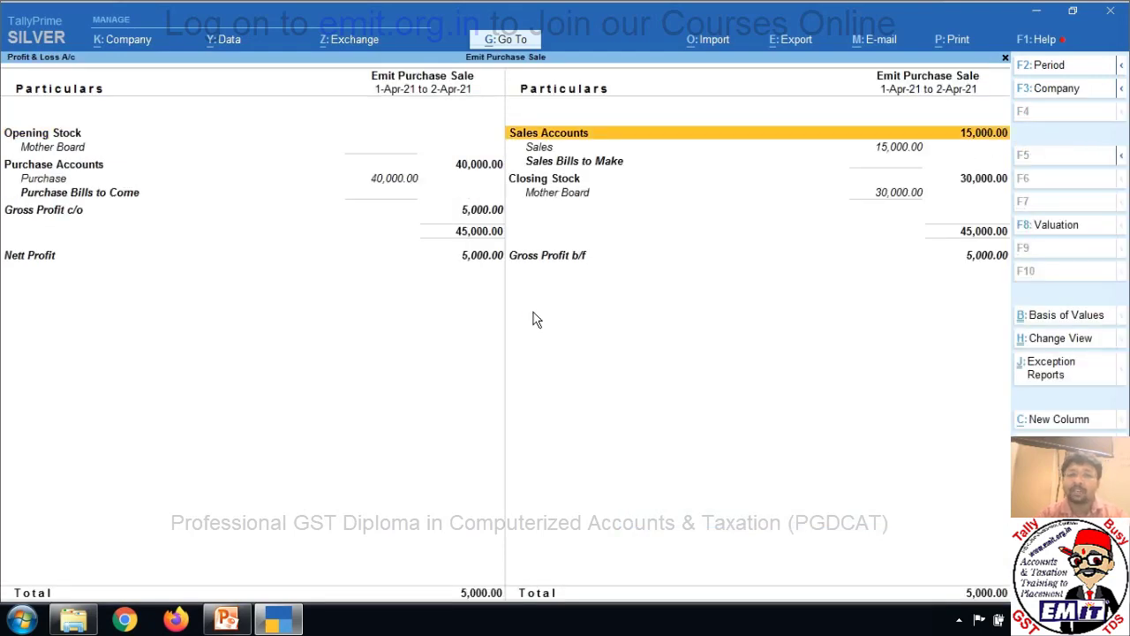
{"action": "key", "text": "Down"}
{"action": "key", "text": "Down"}
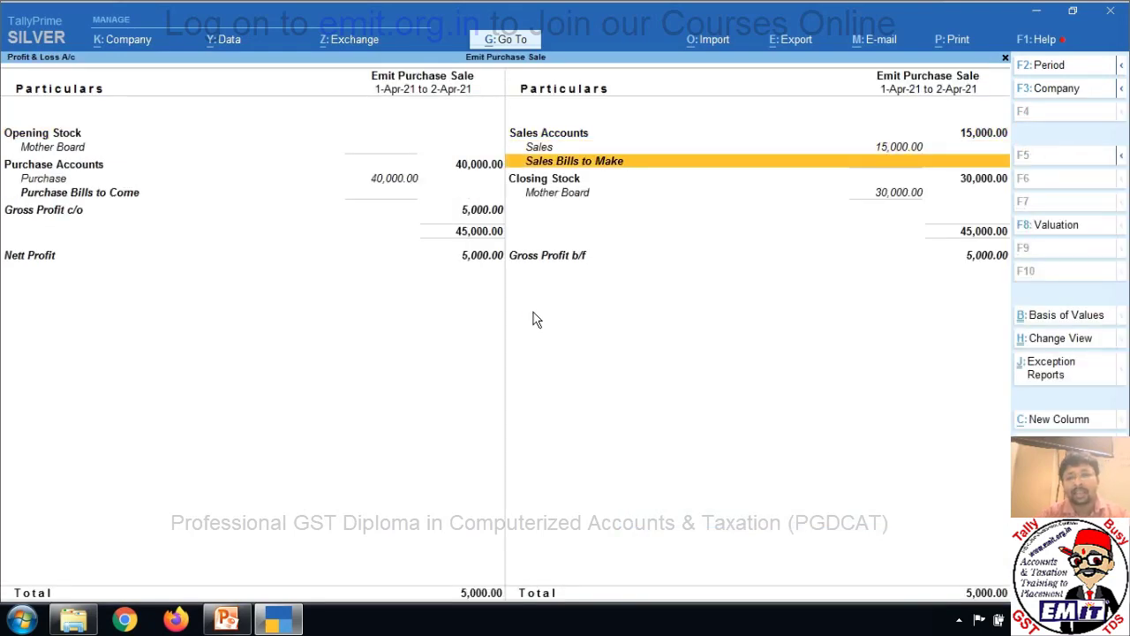
{"action": "key", "text": "Up"}
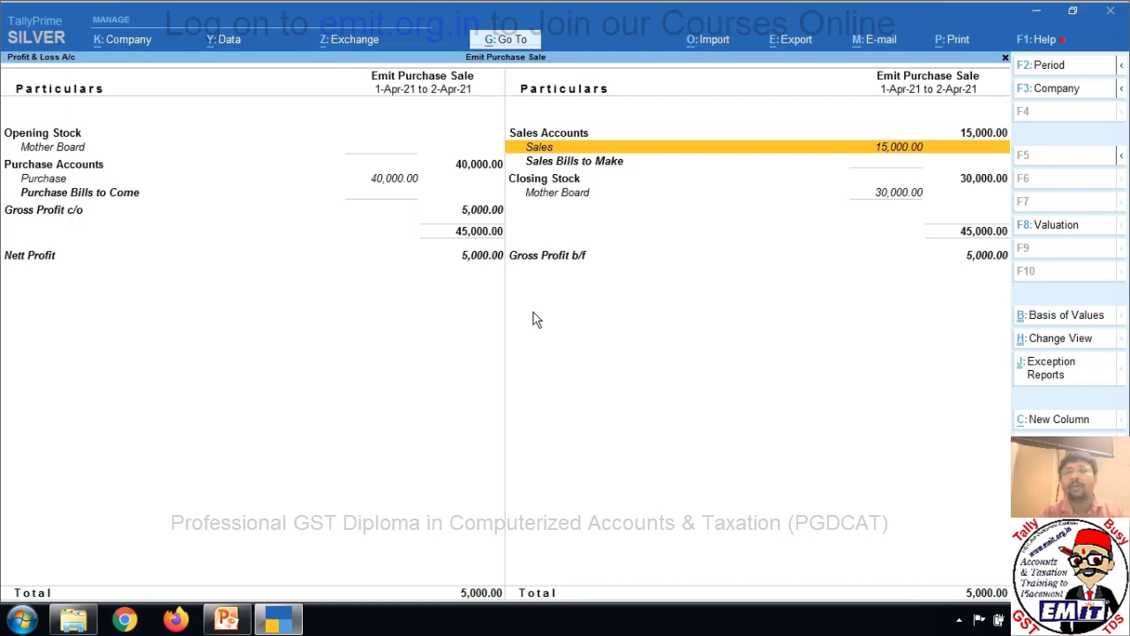
{"action": "key", "text": "Escape"}
{"action": "key", "text": "Down"}
{"action": "key", "text": "Return"}
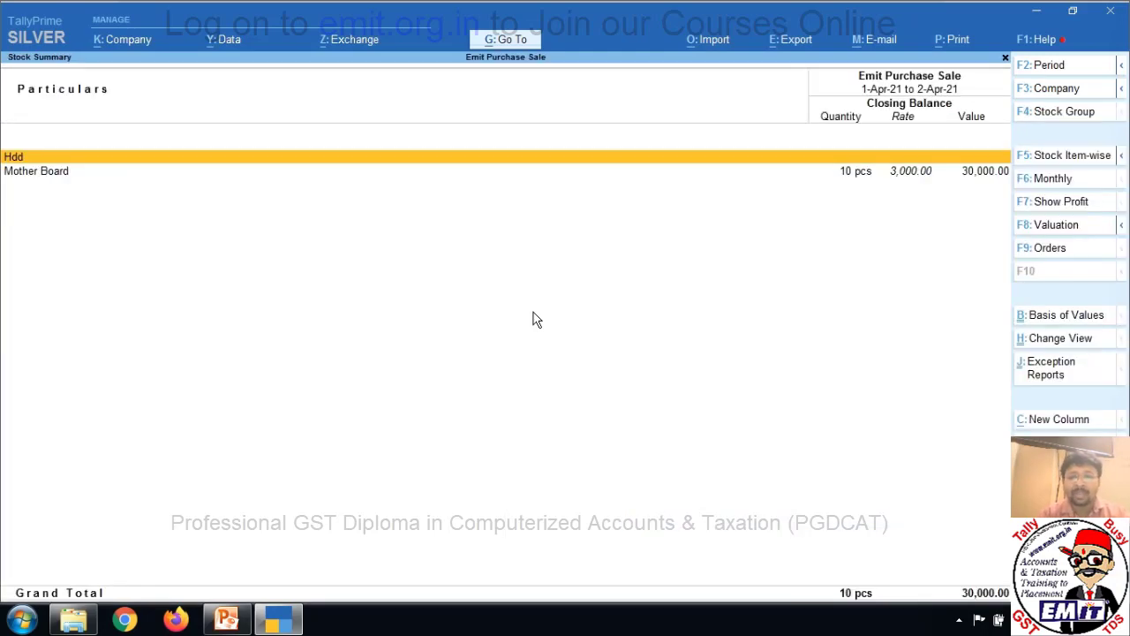
{"action": "key", "text": "Down"}
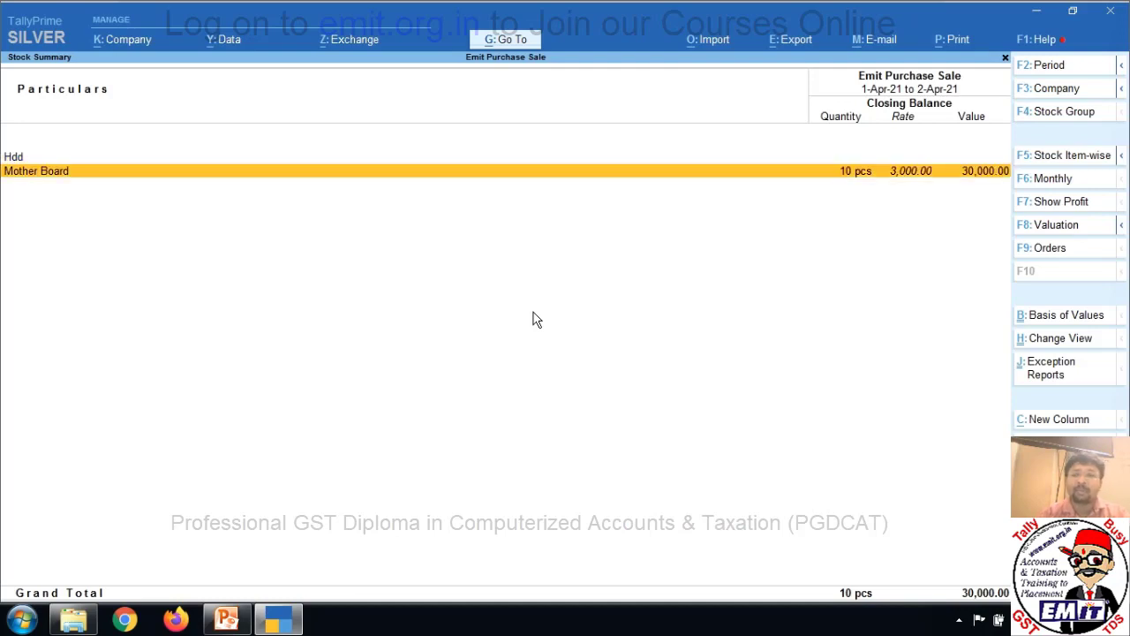
{"action": "key", "text": "Up"}
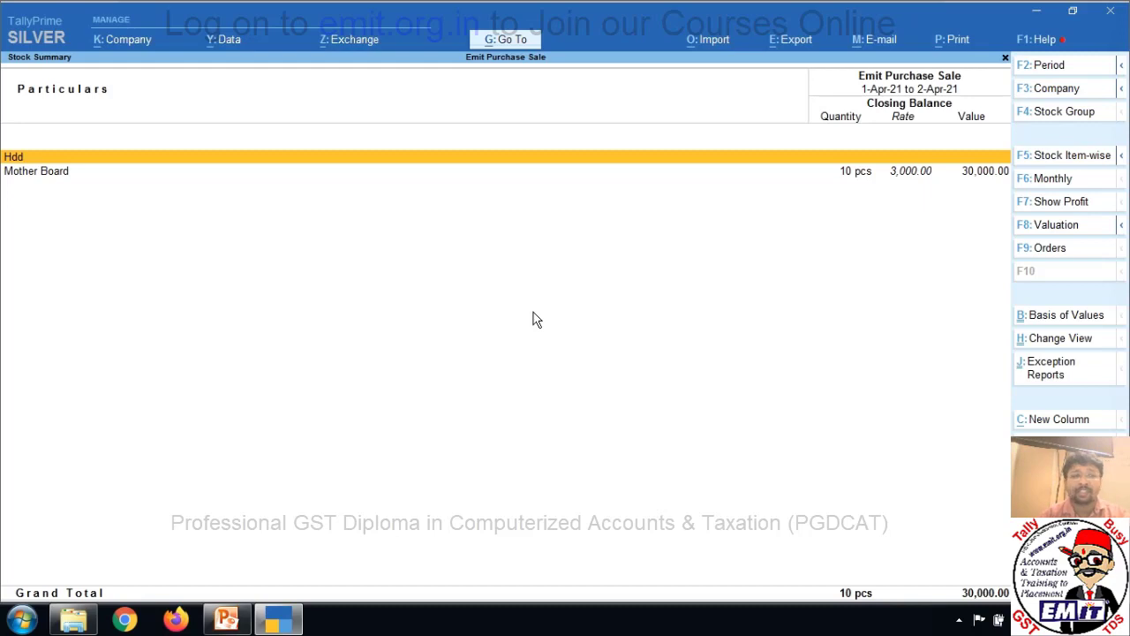
{"action": "key", "text": "Return"}
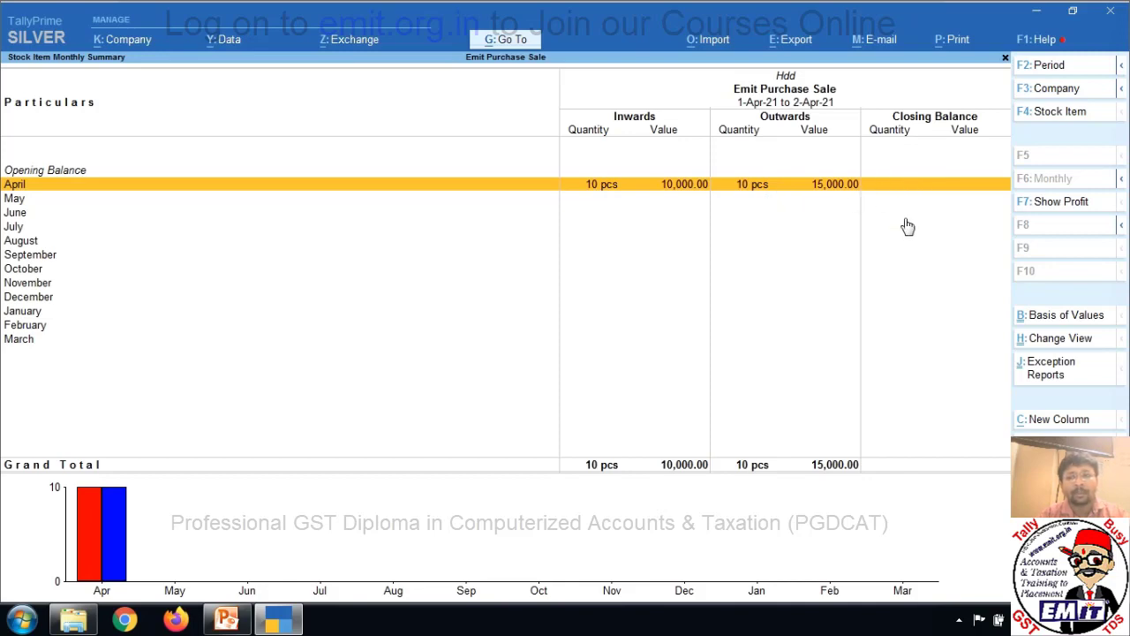
{"action": "key", "text": "Escape"}
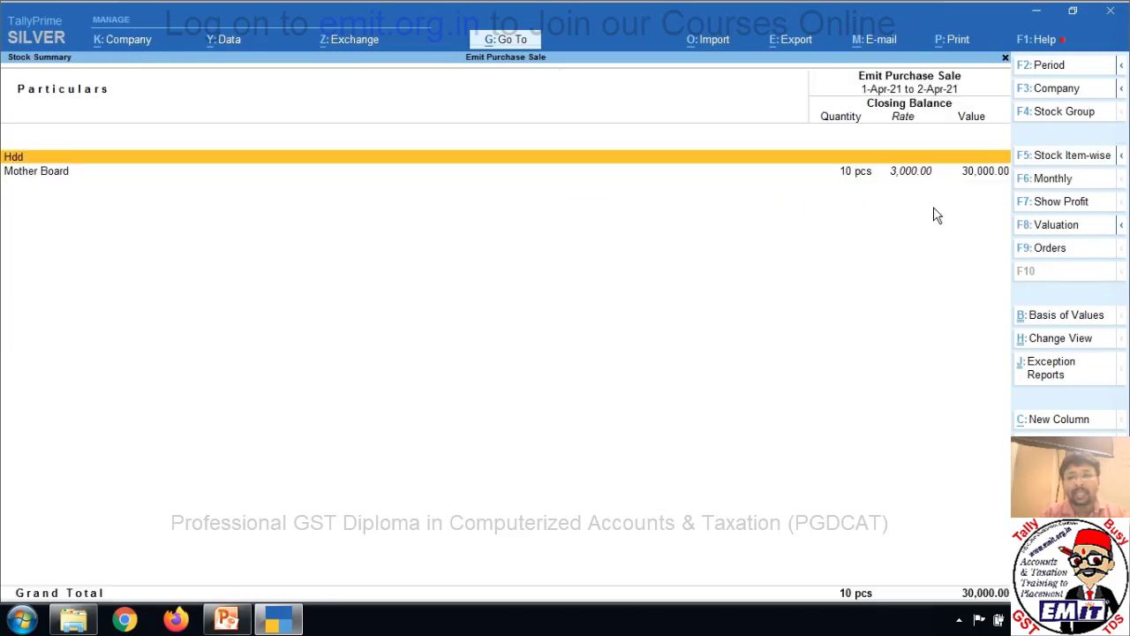
{"action": "key", "text": "Down"}
{"action": "key", "text": "Return"}
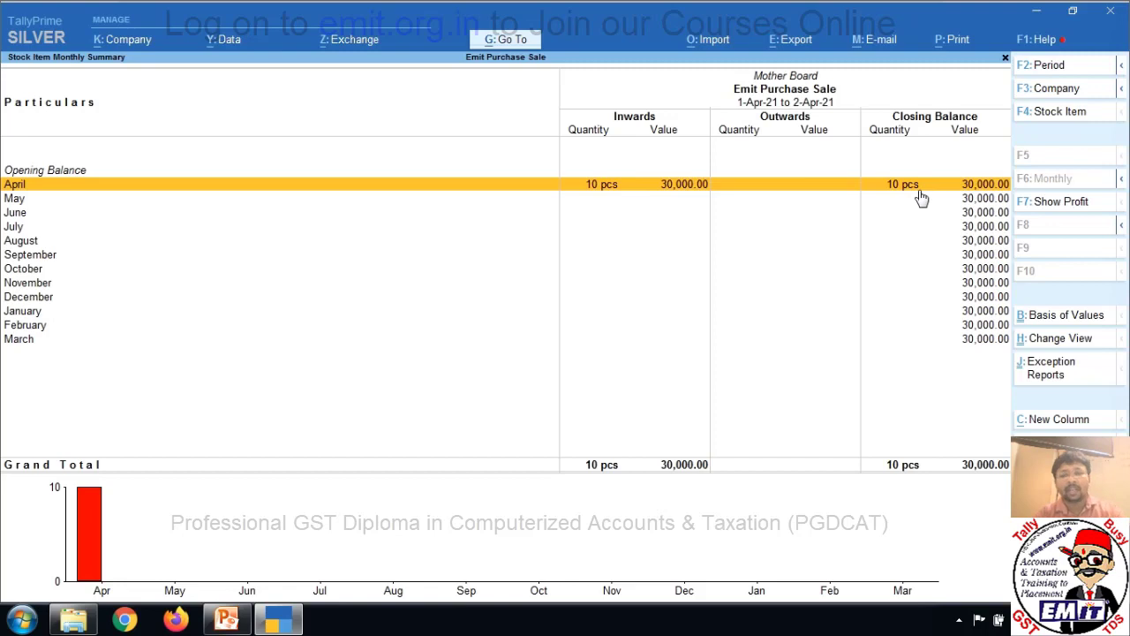
{"action": "key", "text": "Escape"}
{"action": "key", "text": "Escape"}
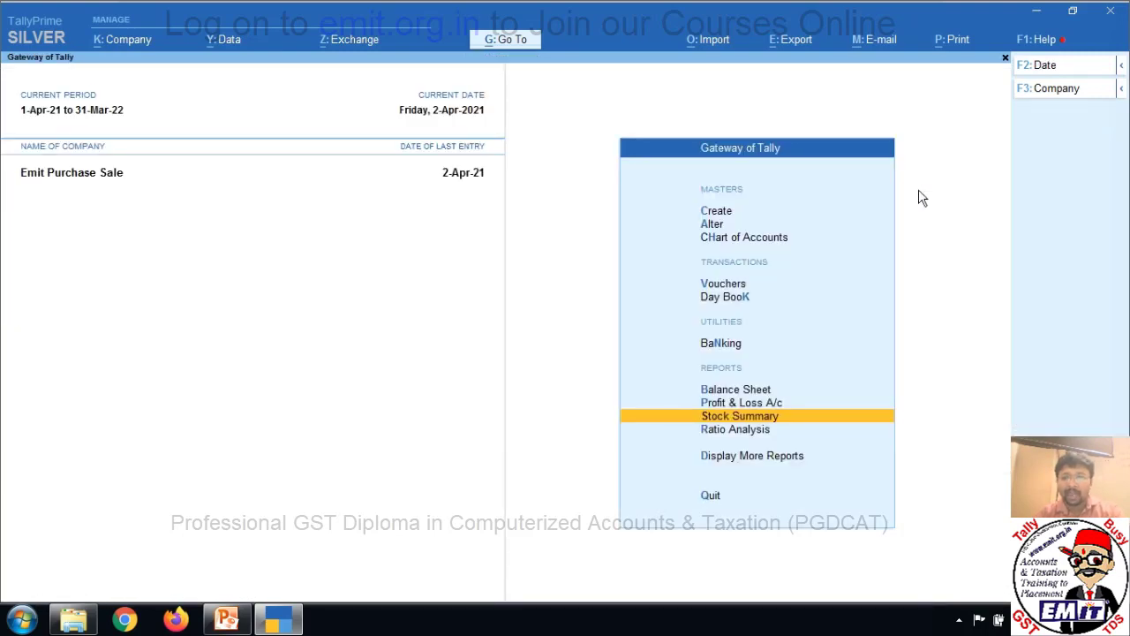
{"action": "key", "text": "Down"}
{"action": "key", "text": "Down"}
{"action": "key", "text": "Return"}
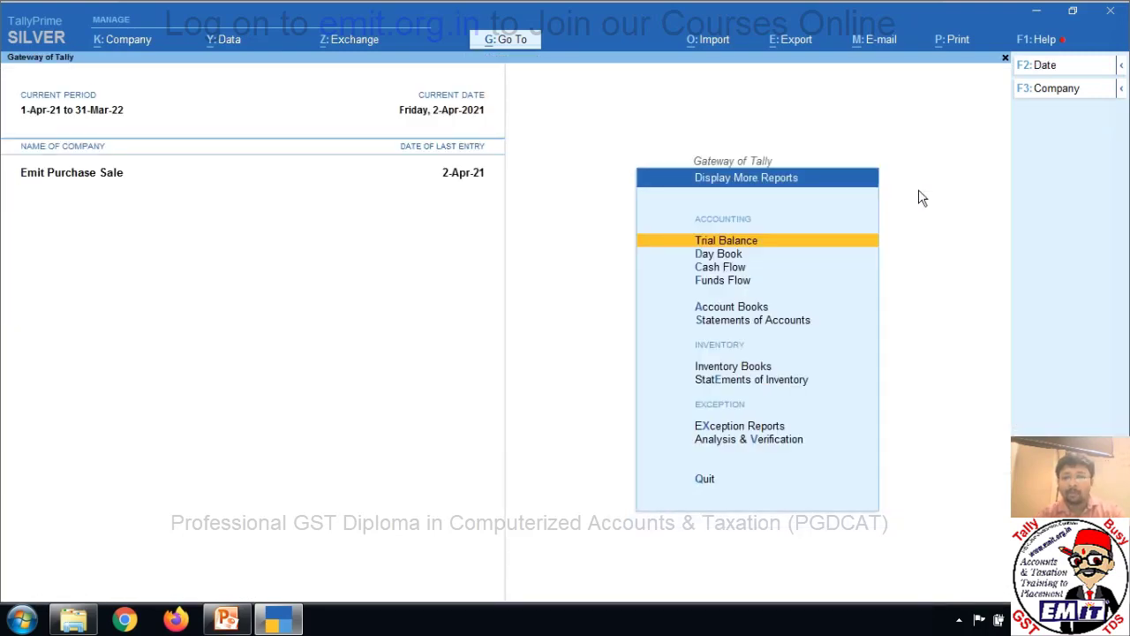
{"action": "key", "text": "Down"}
{"action": "key", "text": "Down"}
{"action": "key", "text": "Down"}
{"action": "key", "text": "Down"}
{"action": "key", "text": "Down"}
{"action": "key", "text": "Down"}
{"action": "key", "text": "Down"}
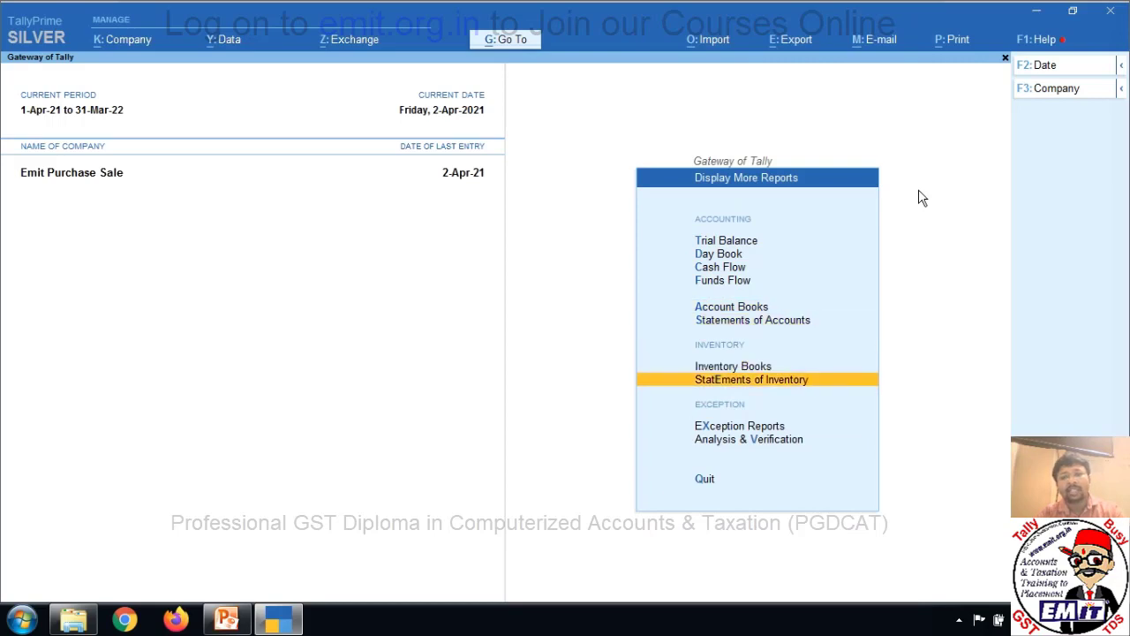
{"action": "key", "text": "Return"}
{"action": "key", "text": "Down"}
{"action": "key", "text": "Down"}
{"action": "key", "text": "Down"}
{"action": "key", "text": "Down"}
{"action": "key", "text": "Down"}
{"action": "key", "text": "Down"}
{"action": "key", "text": "Down"}
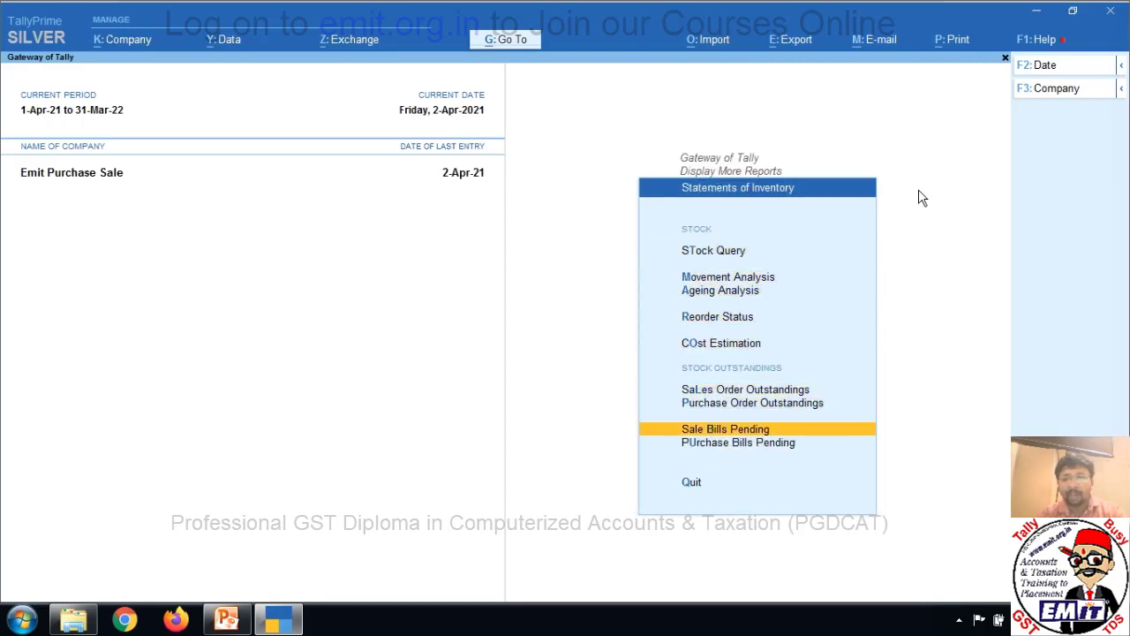
{"action": "key", "text": "Return"}
{"action": "key", "text": "Escape"}
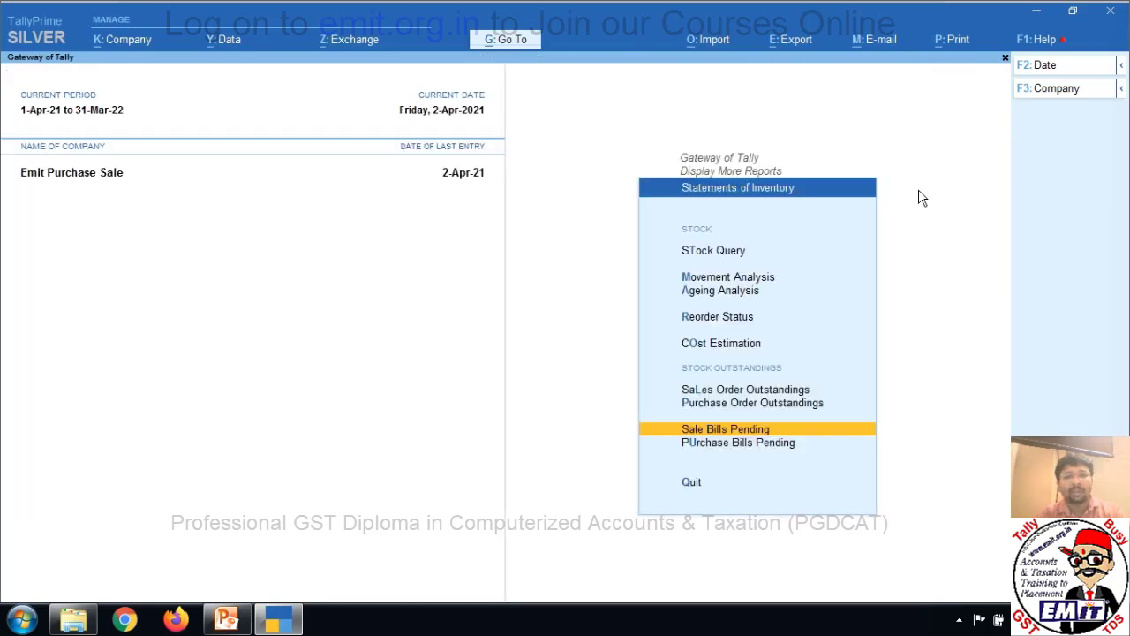
{"action": "key", "text": "Escape"}
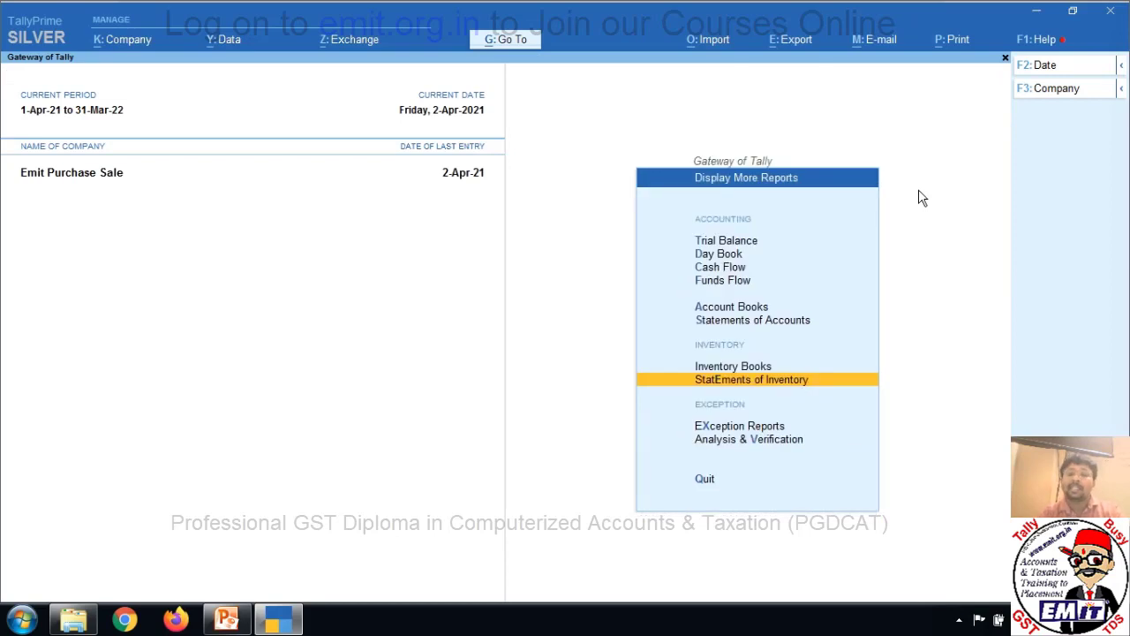
{"action": "key", "text": "Up"}
{"action": "key", "text": "Up"}
{"action": "key", "text": "Up"}
{"action": "key", "text": "Return"}
{"action": "key", "text": "Down"}
{"action": "key", "text": "Down"}
{"action": "key", "text": "Down"}
{"action": "key", "text": "Down"}
{"action": "key", "text": "Down"}
{"action": "key", "text": "Down"}
{"action": "key", "text": "Down"}
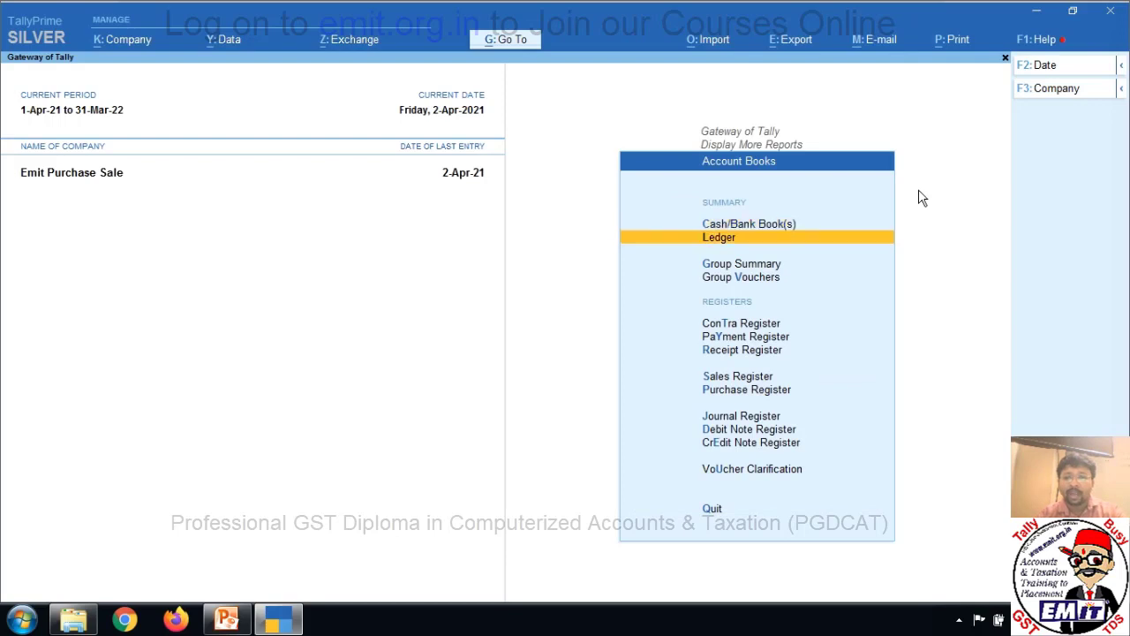
{"action": "key", "text": "Down"}
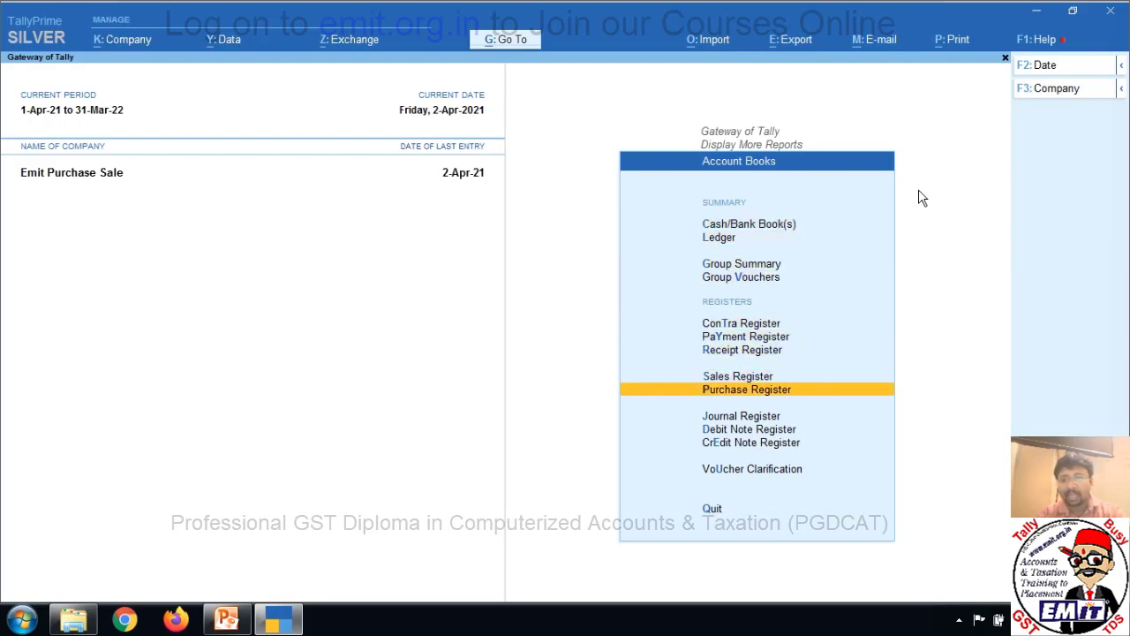
{"action": "key", "text": "Up"}
{"action": "key", "text": "Return"}
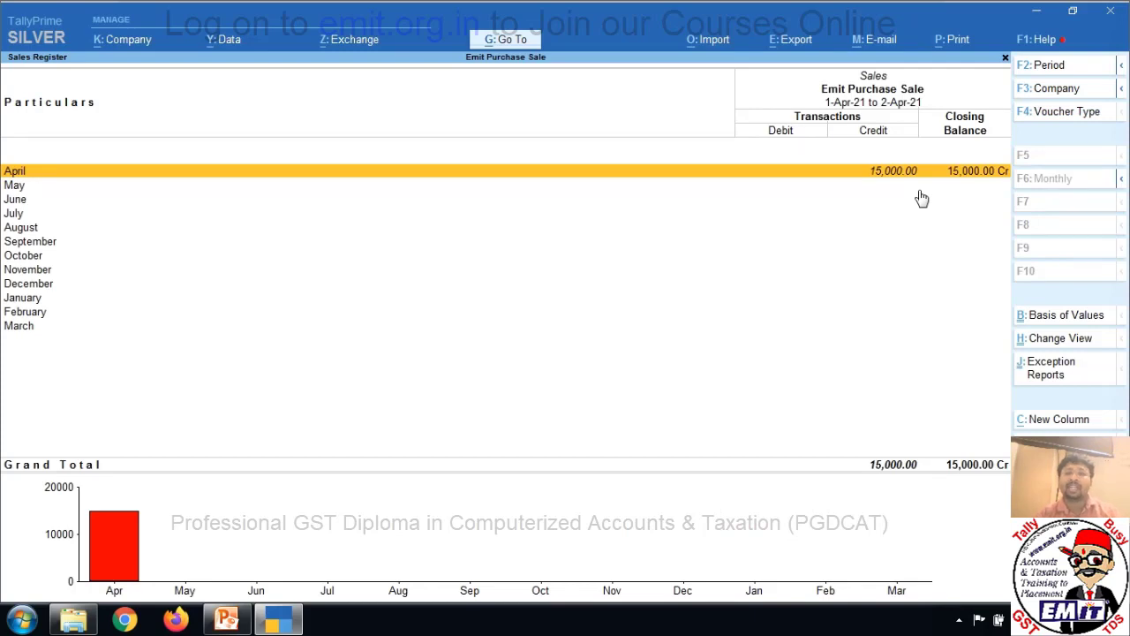
{"action": "key", "text": "Return"}
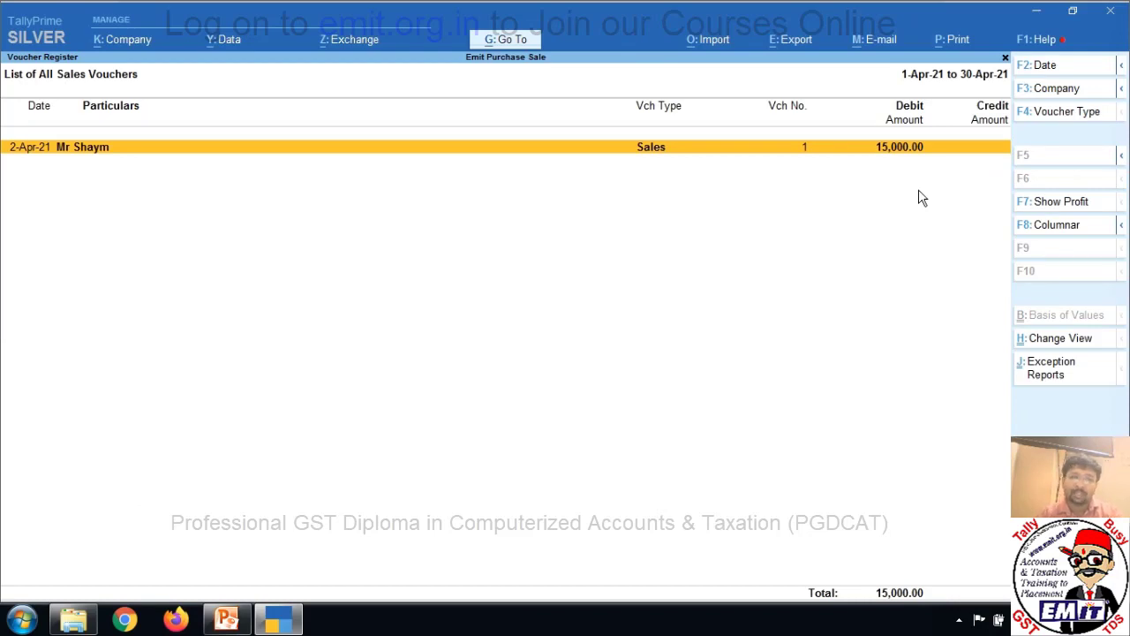
{"action": "key", "text": "Return"}
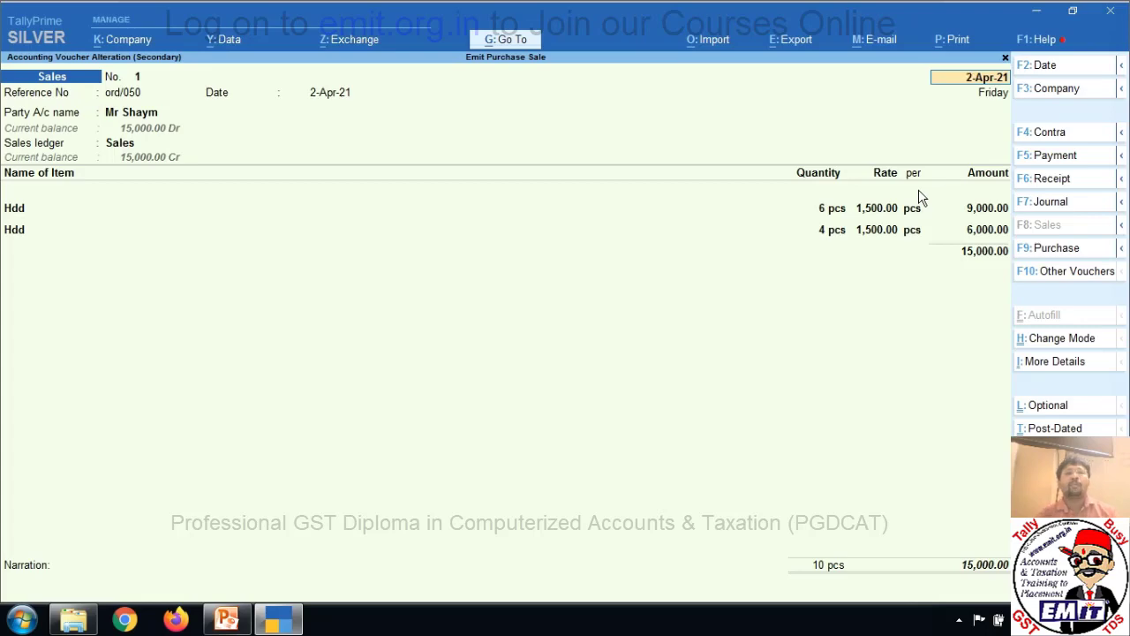
{"action": "key", "text": "Escape"}
{"action": "key", "text": "Escape"}
{"action": "key", "text": "Escape"}
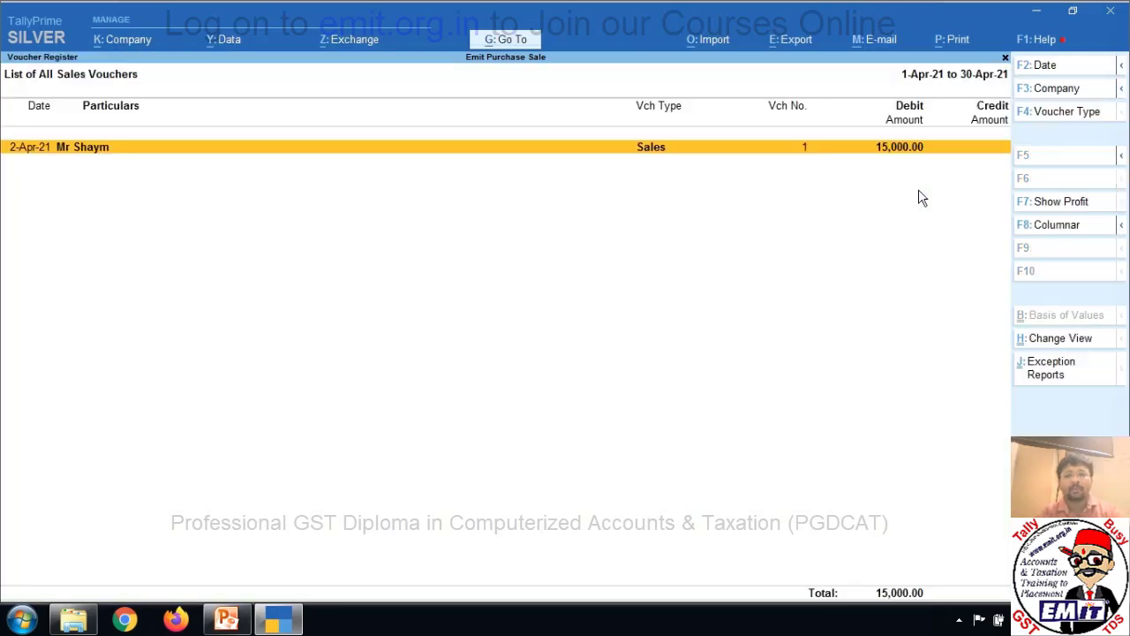
{"action": "key", "text": "Escape"}
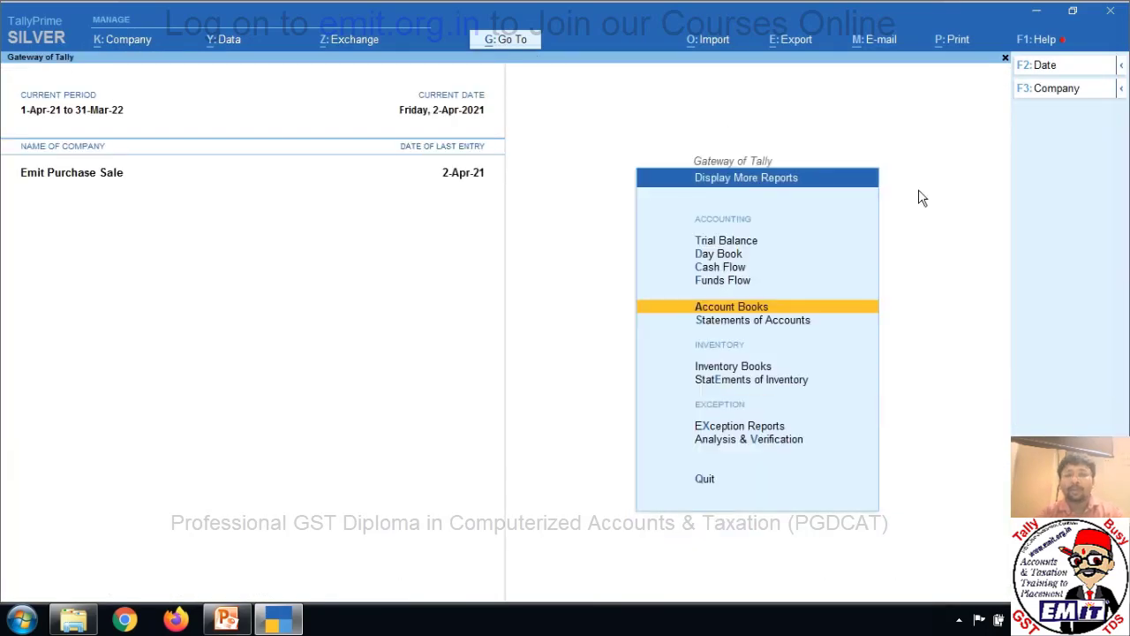
{"action": "key", "text": "Escape"}
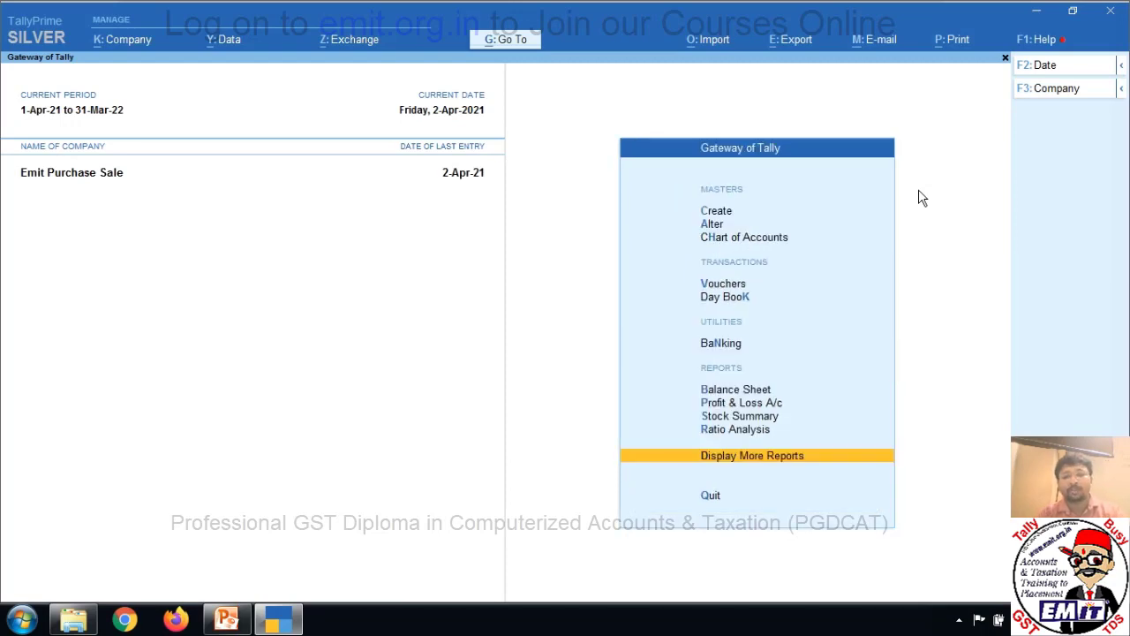